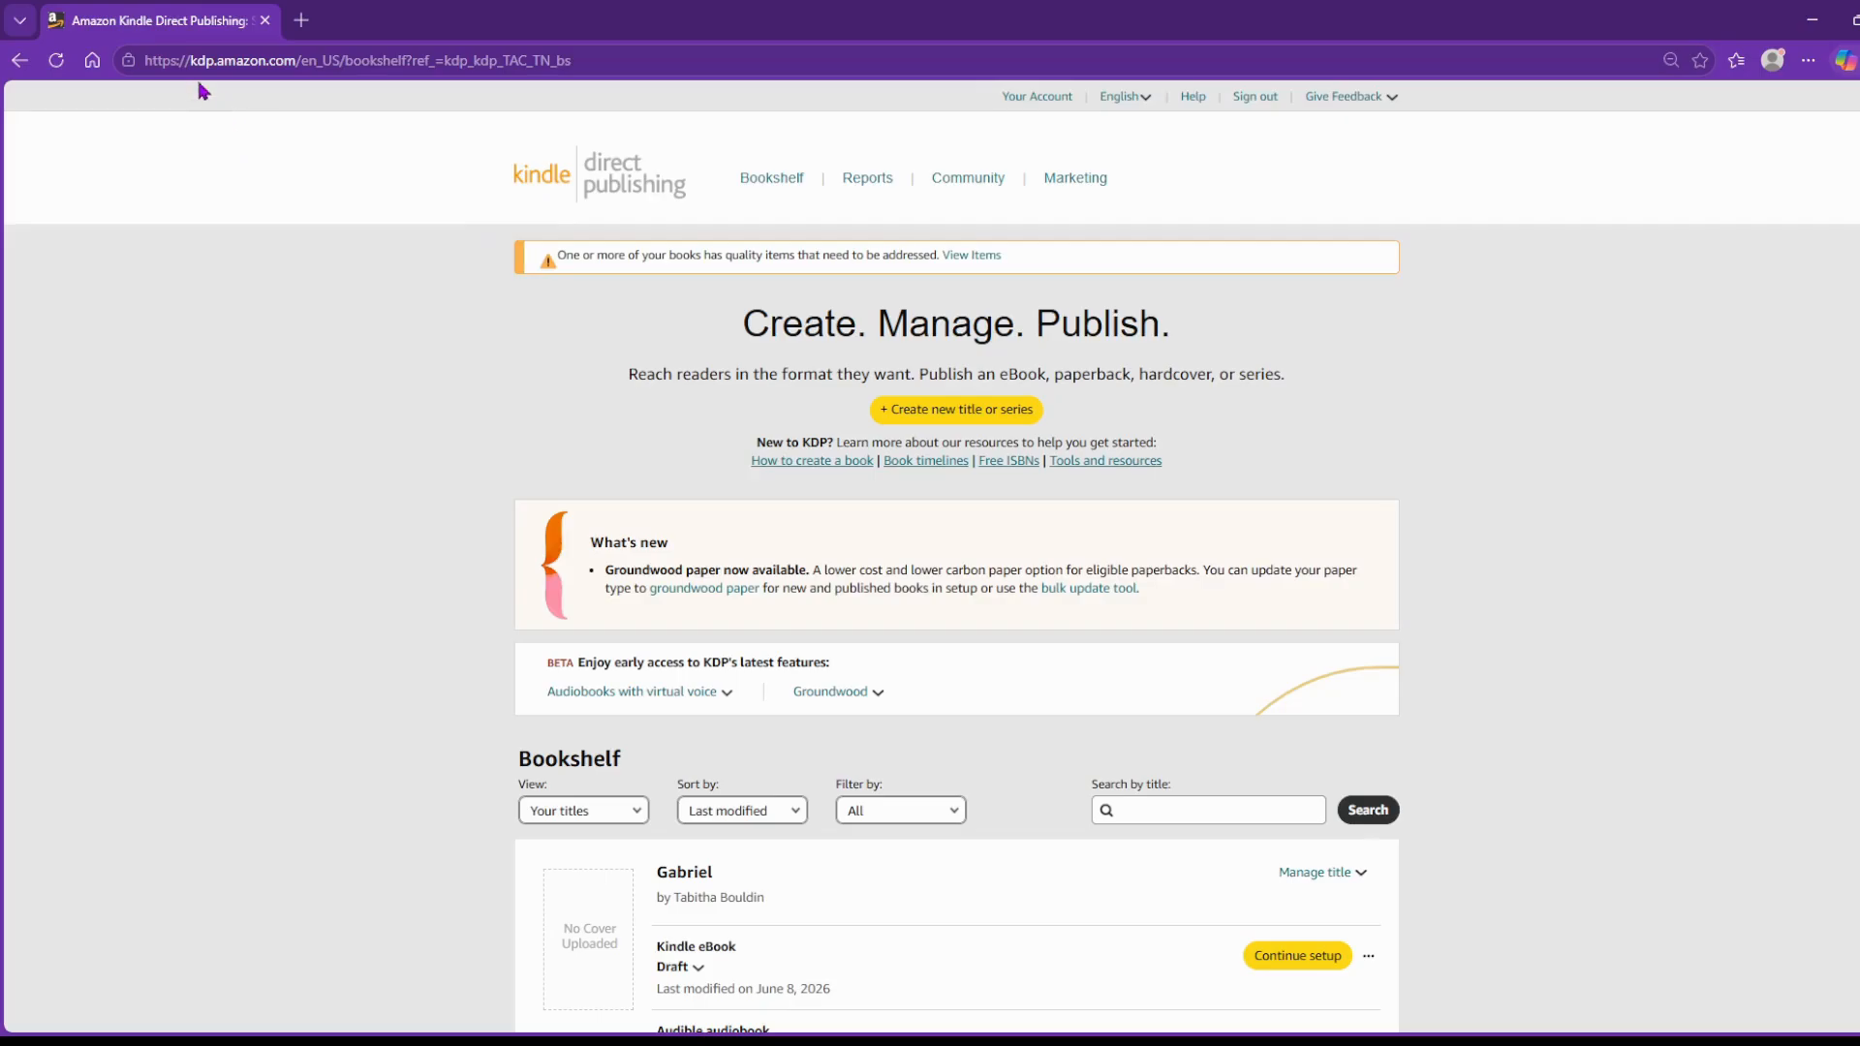
Open the page for creating a new title, look over the available book formats, and return to the Bookshelf.
{"action": "scroll", "coordinate": [581, 288], "scroll_direction": "down", "scroll_amount": 1}
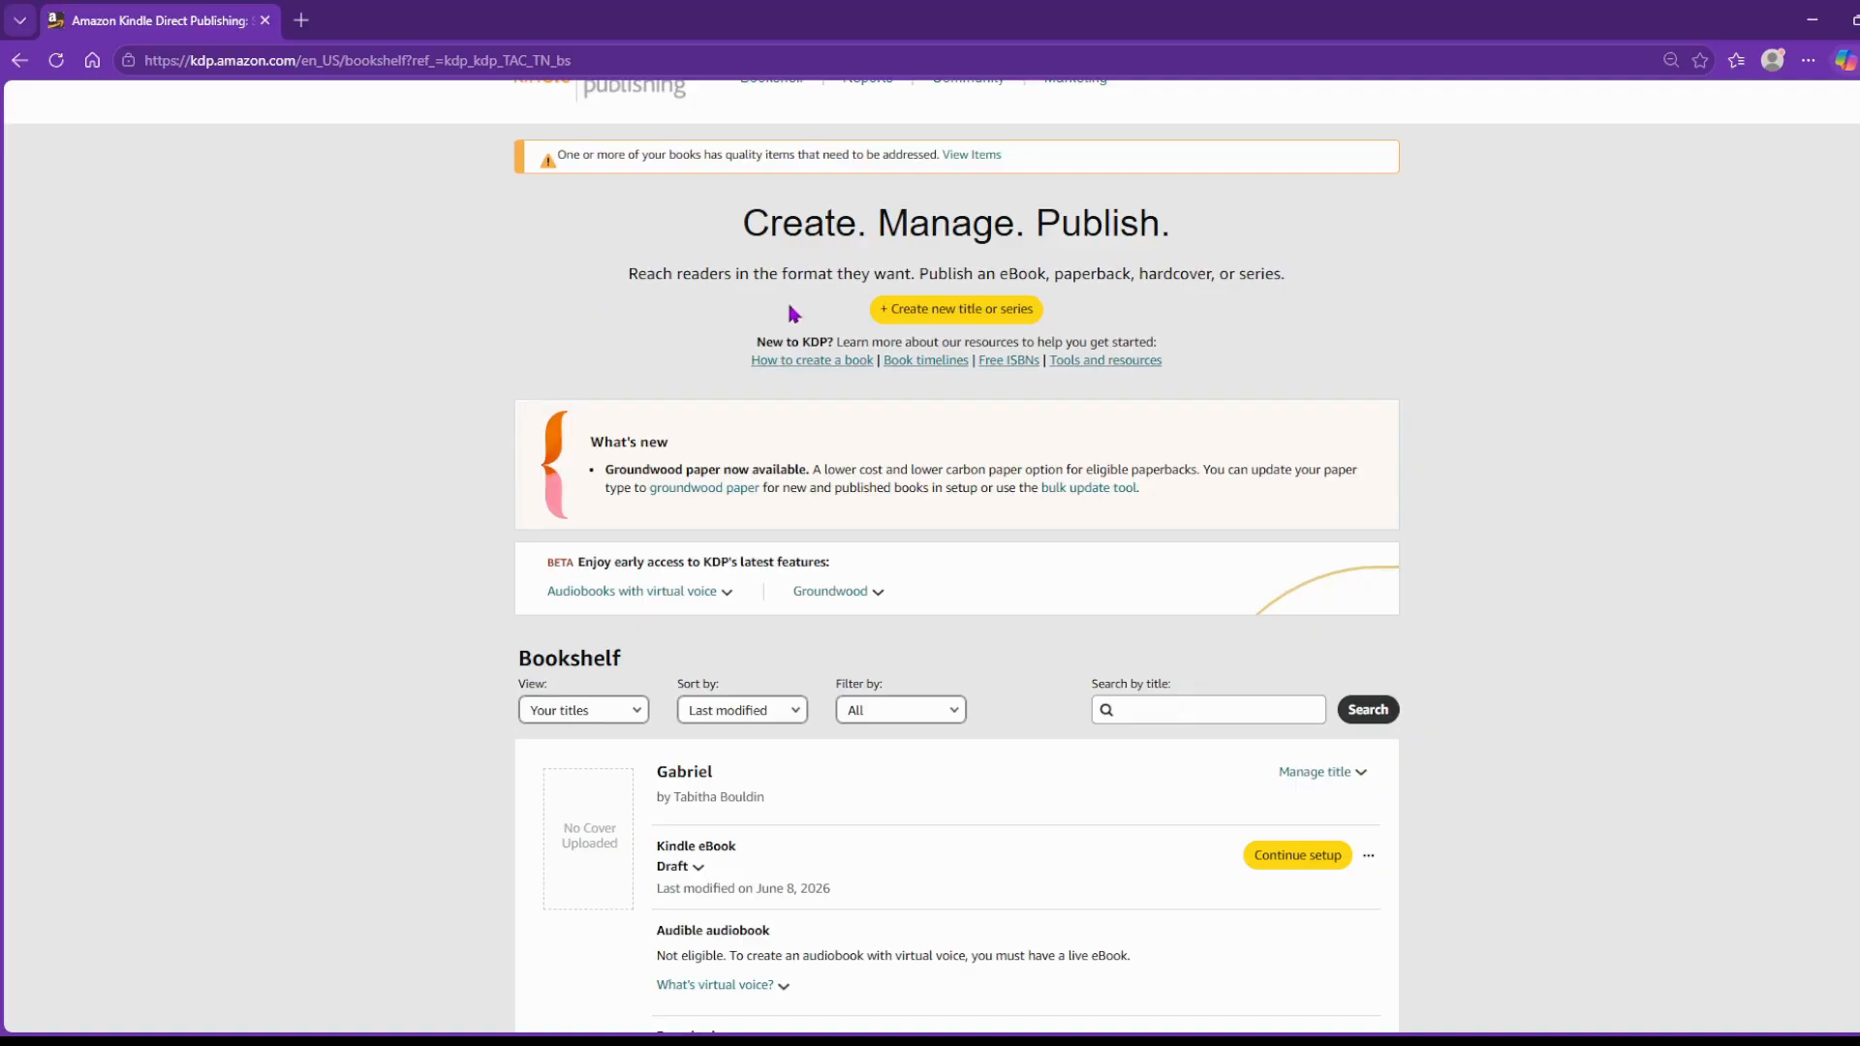
{"action": "left_click", "coordinate": [981, 321]}
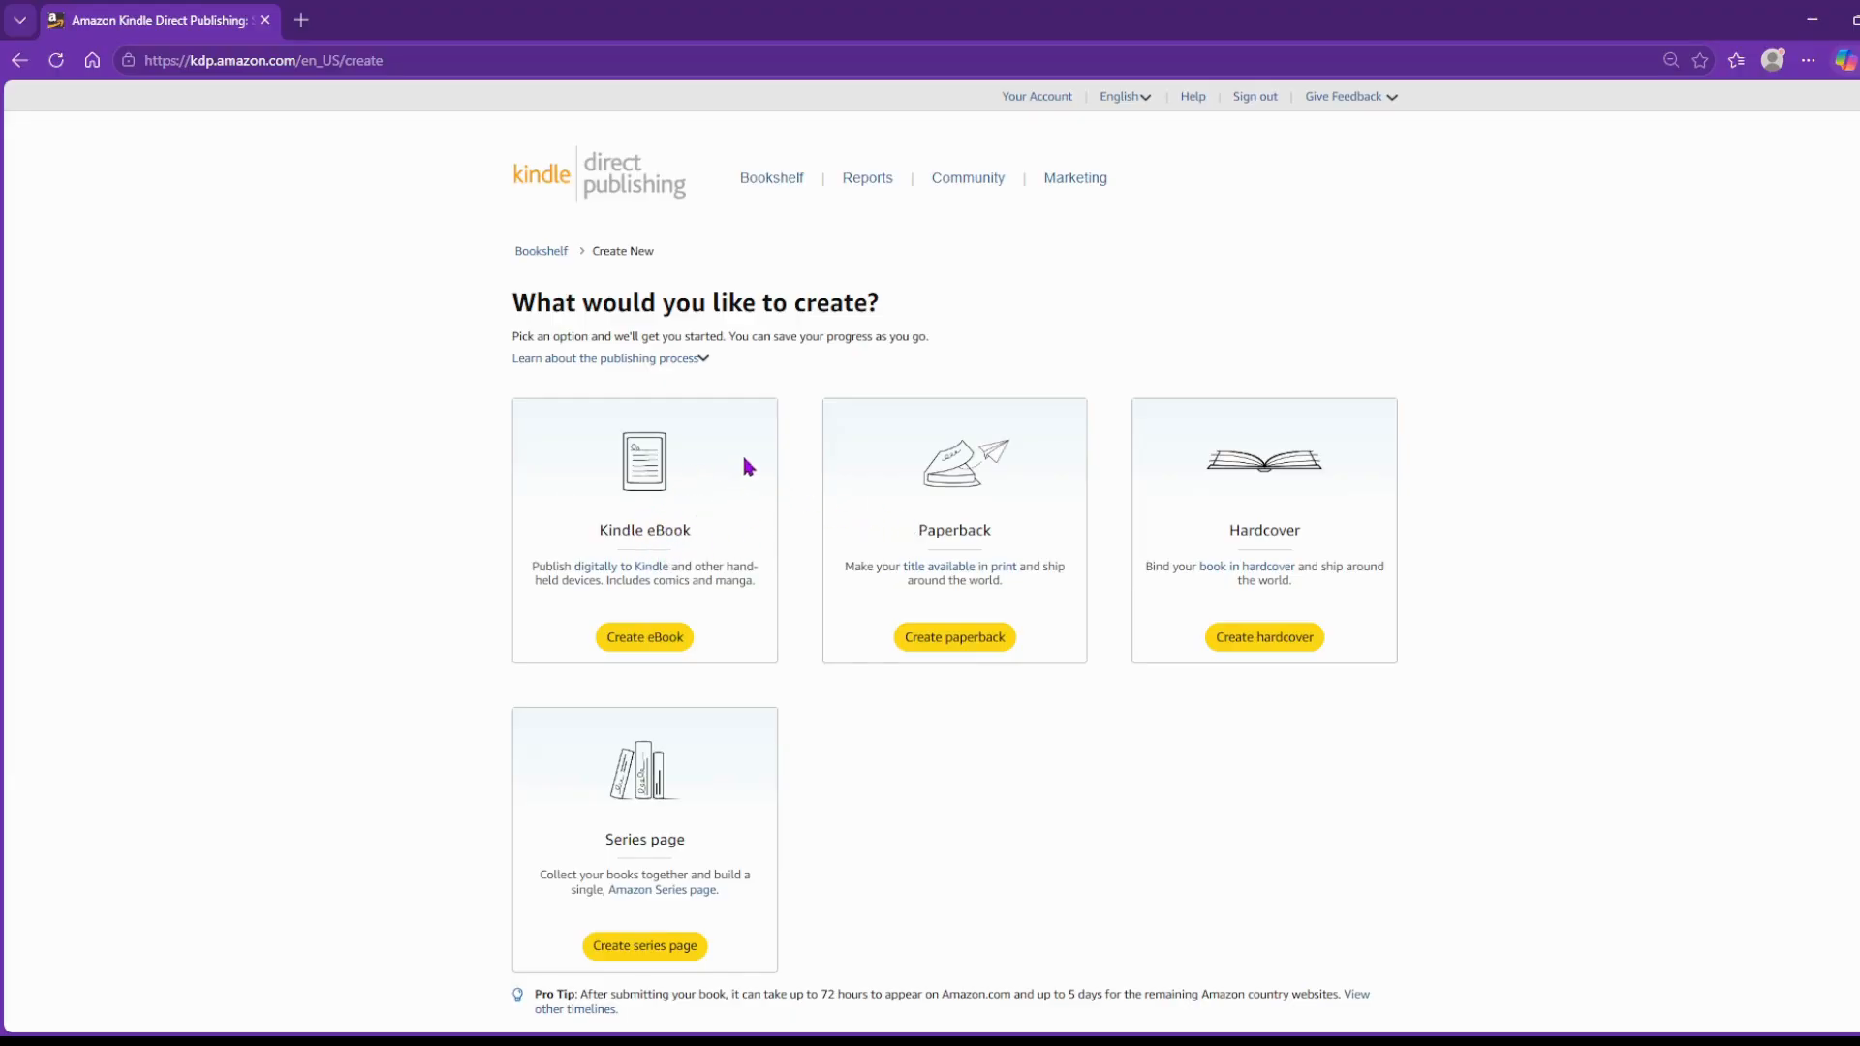
{"action": "left_click", "coordinate": [783, 184]}
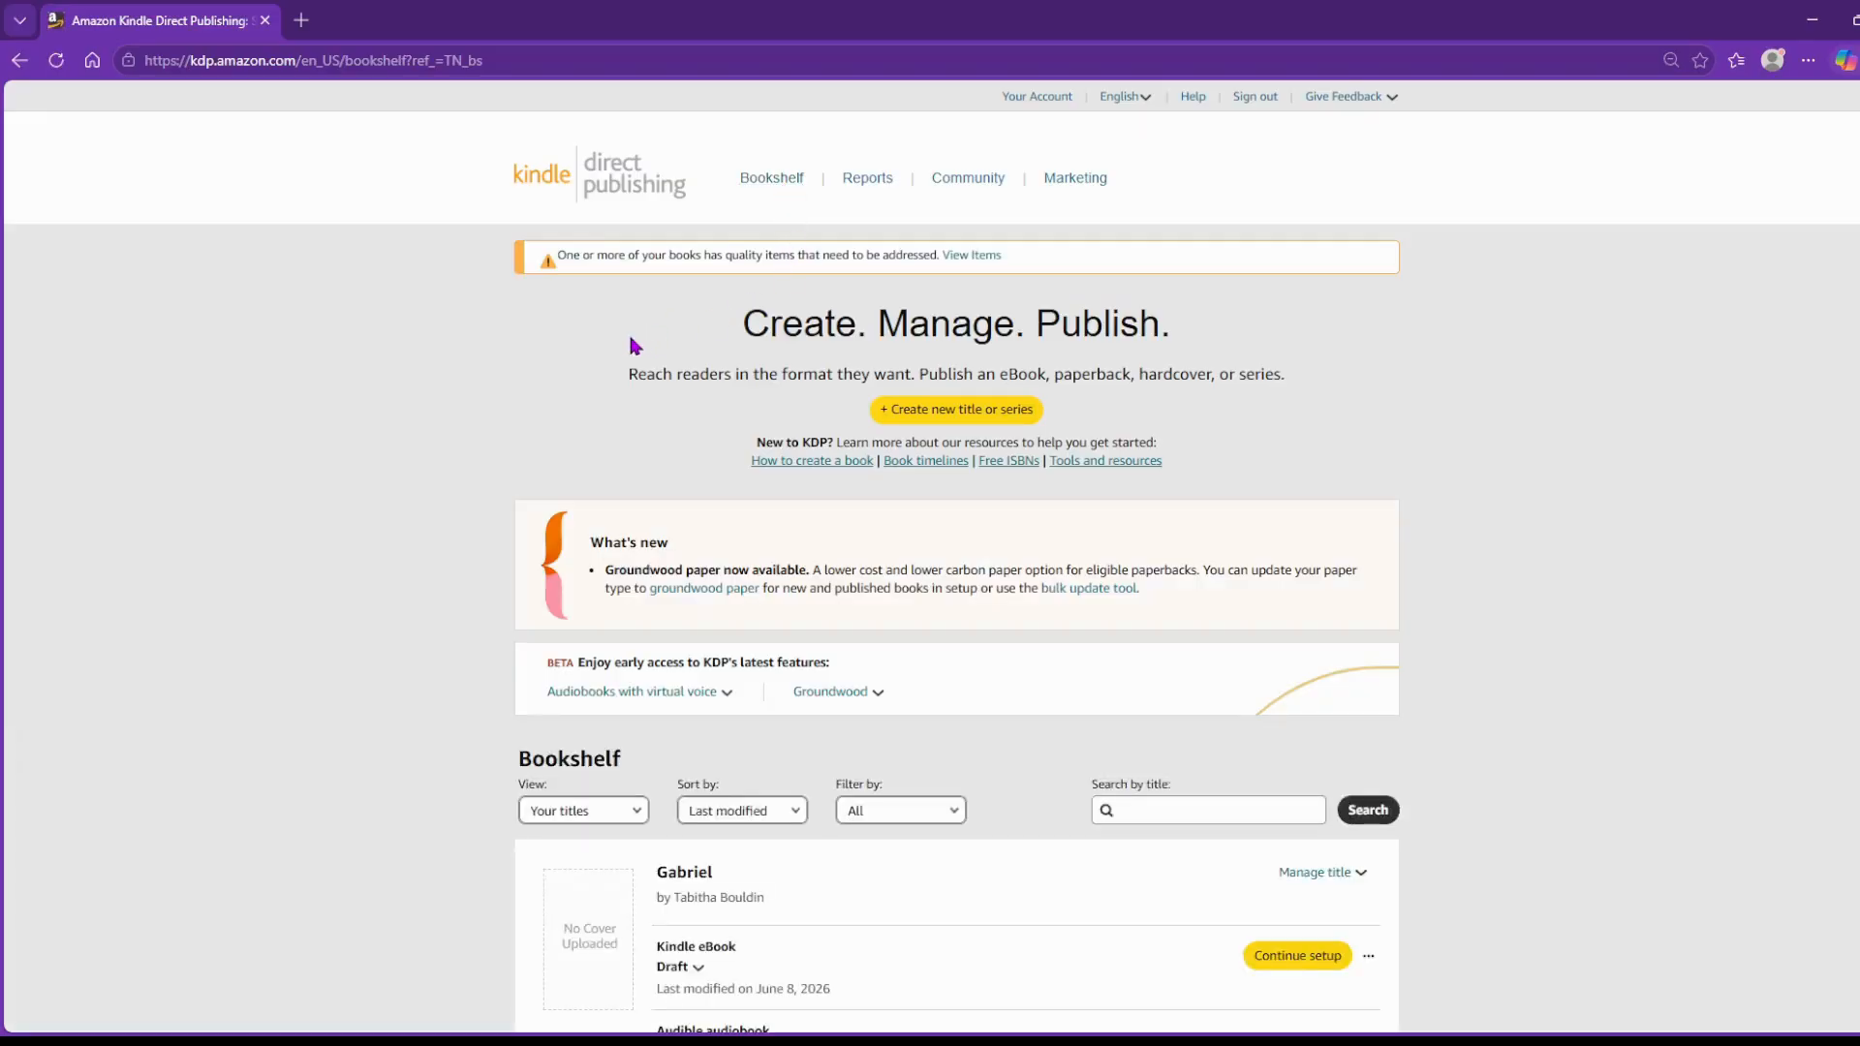
Open the Kindle eBook details of the draft title Gabriel from the Bookshelf.
{"action": "scroll", "coordinate": [1347, 417], "scroll_direction": "down", "scroll_amount": 1}
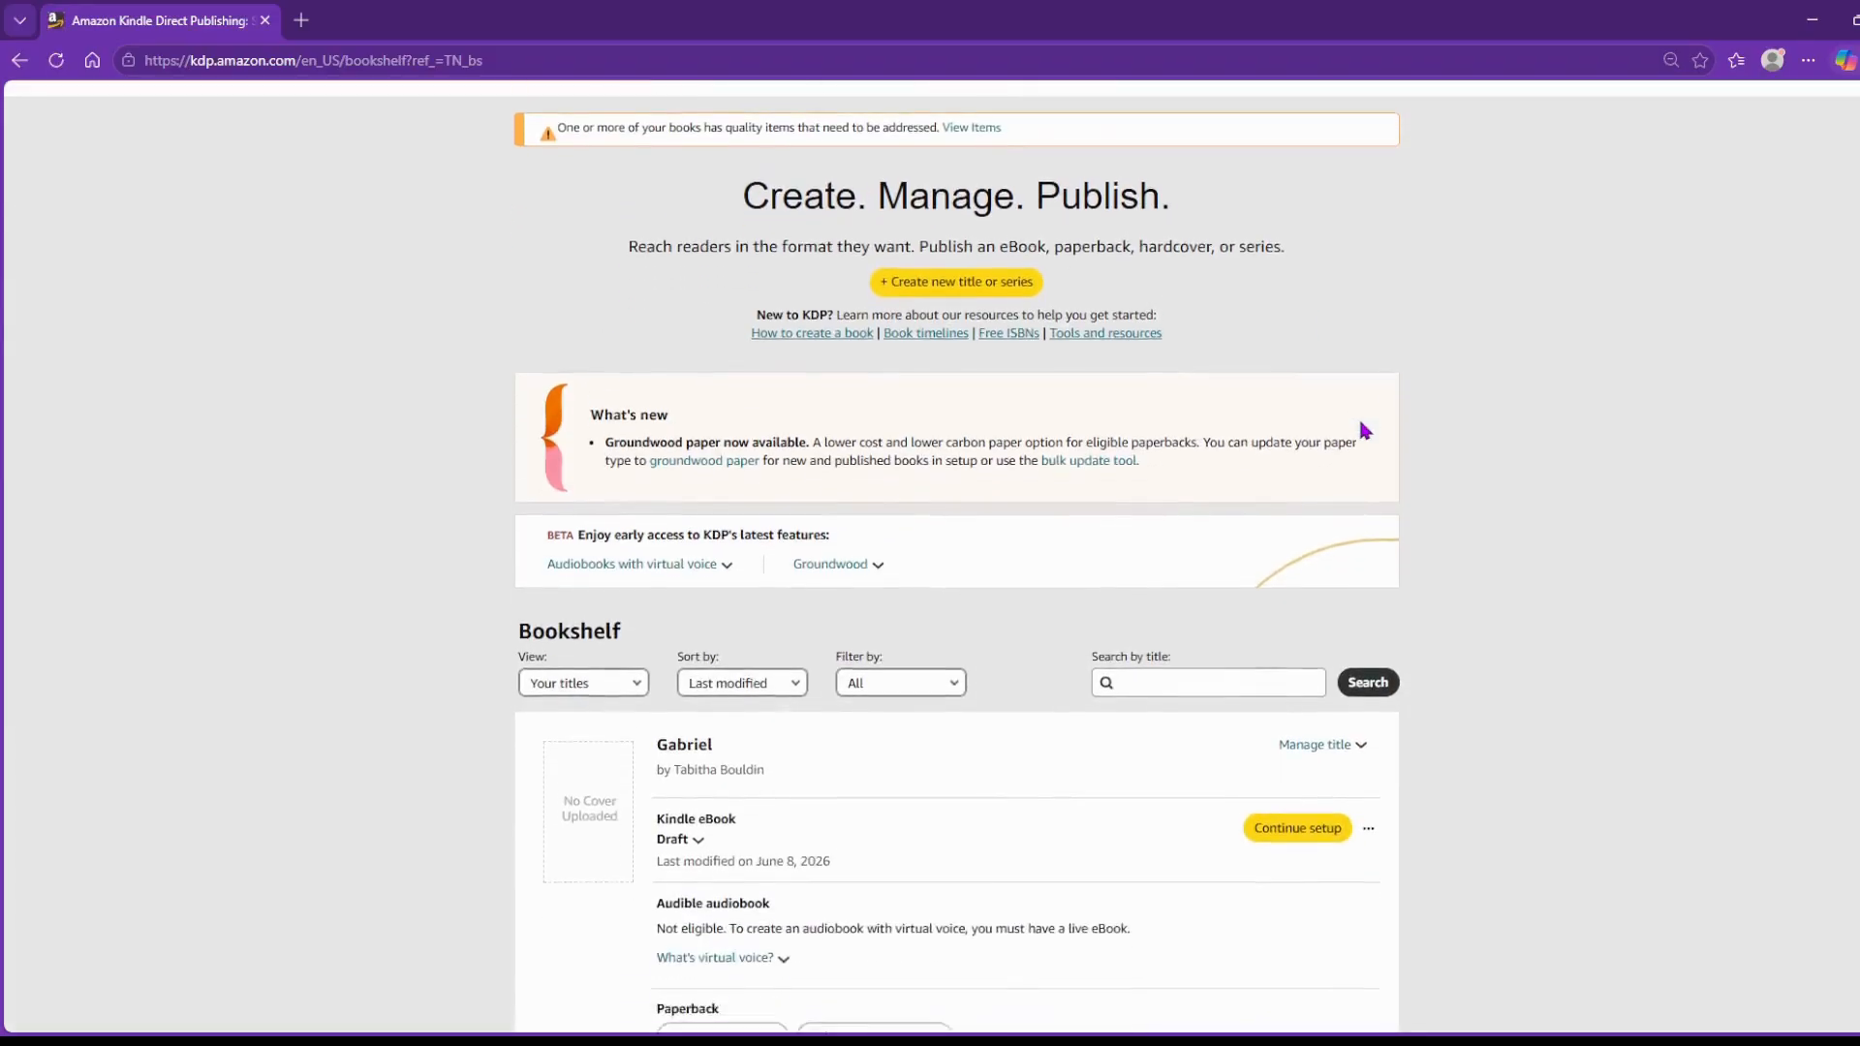
{"action": "left_click", "coordinate": [1295, 755]}
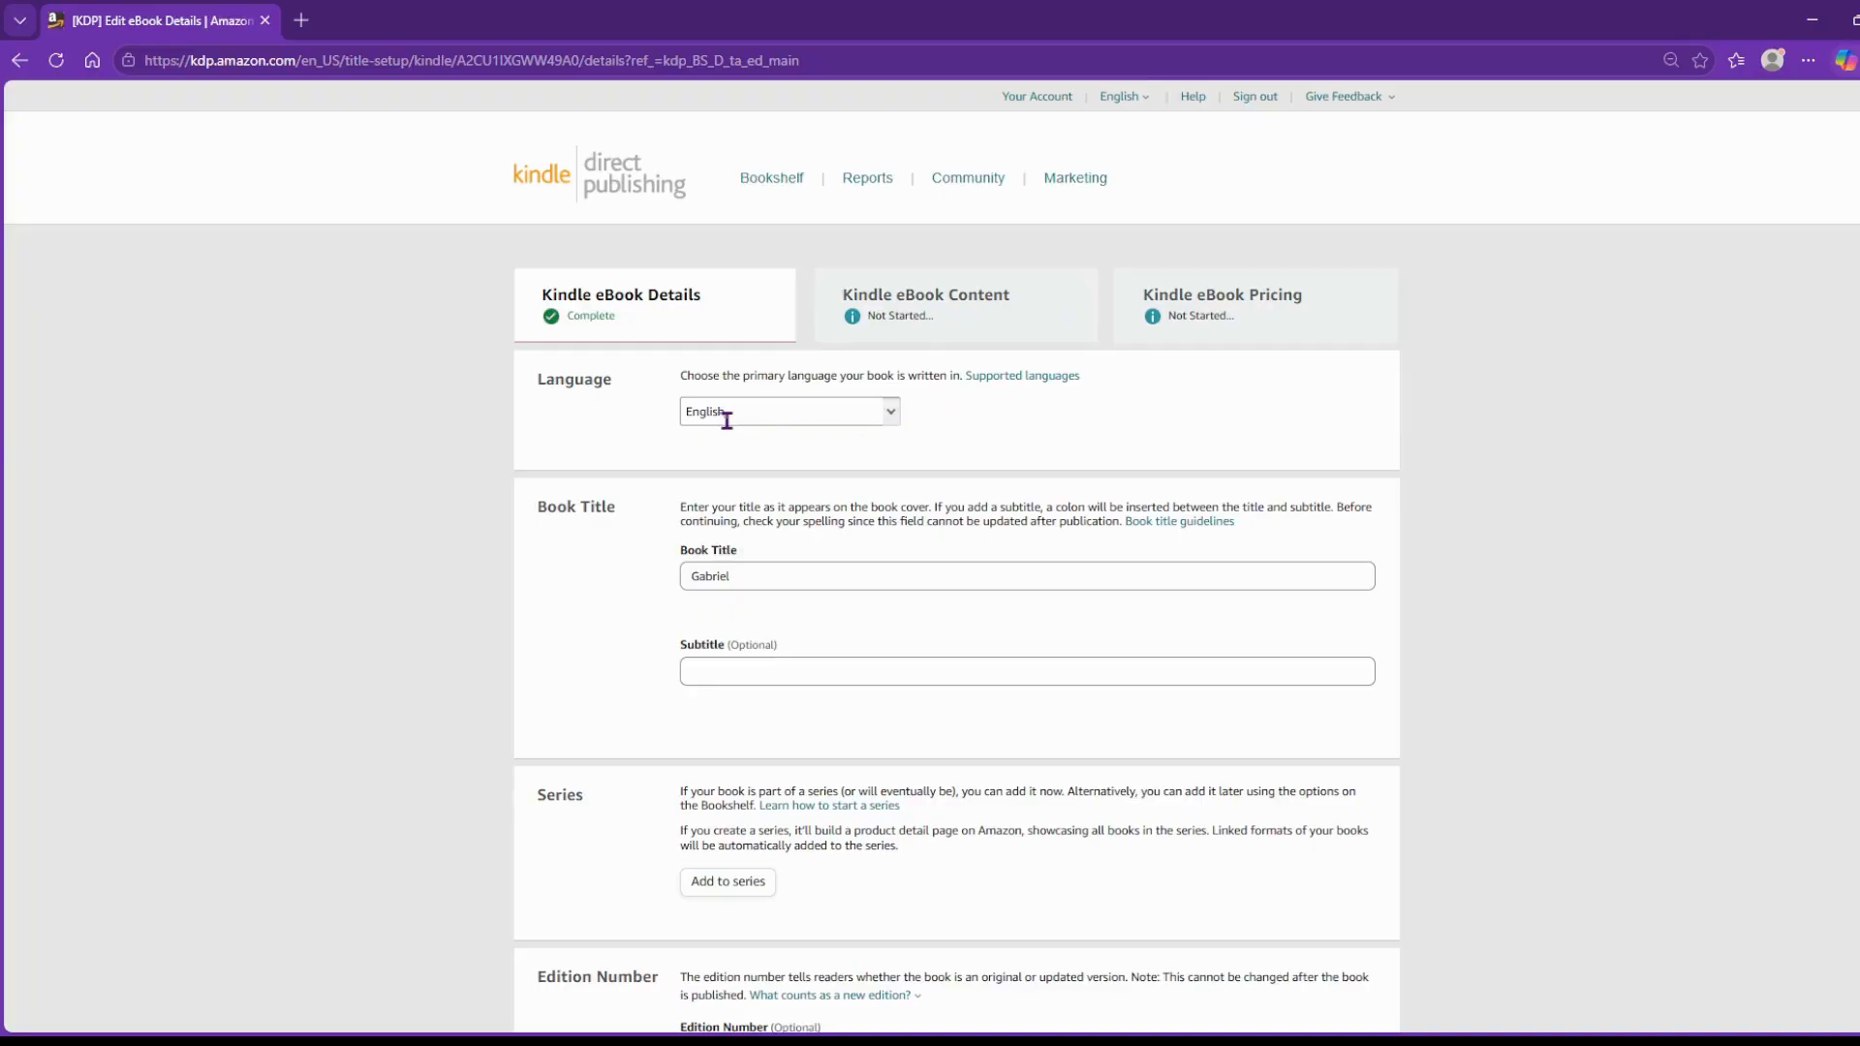
View the new and existing series options for adding this title to a series, and close them without choosing one.
{"action": "scroll", "coordinate": [1065, 452], "scroll_direction": "down", "scroll_amount": 1}
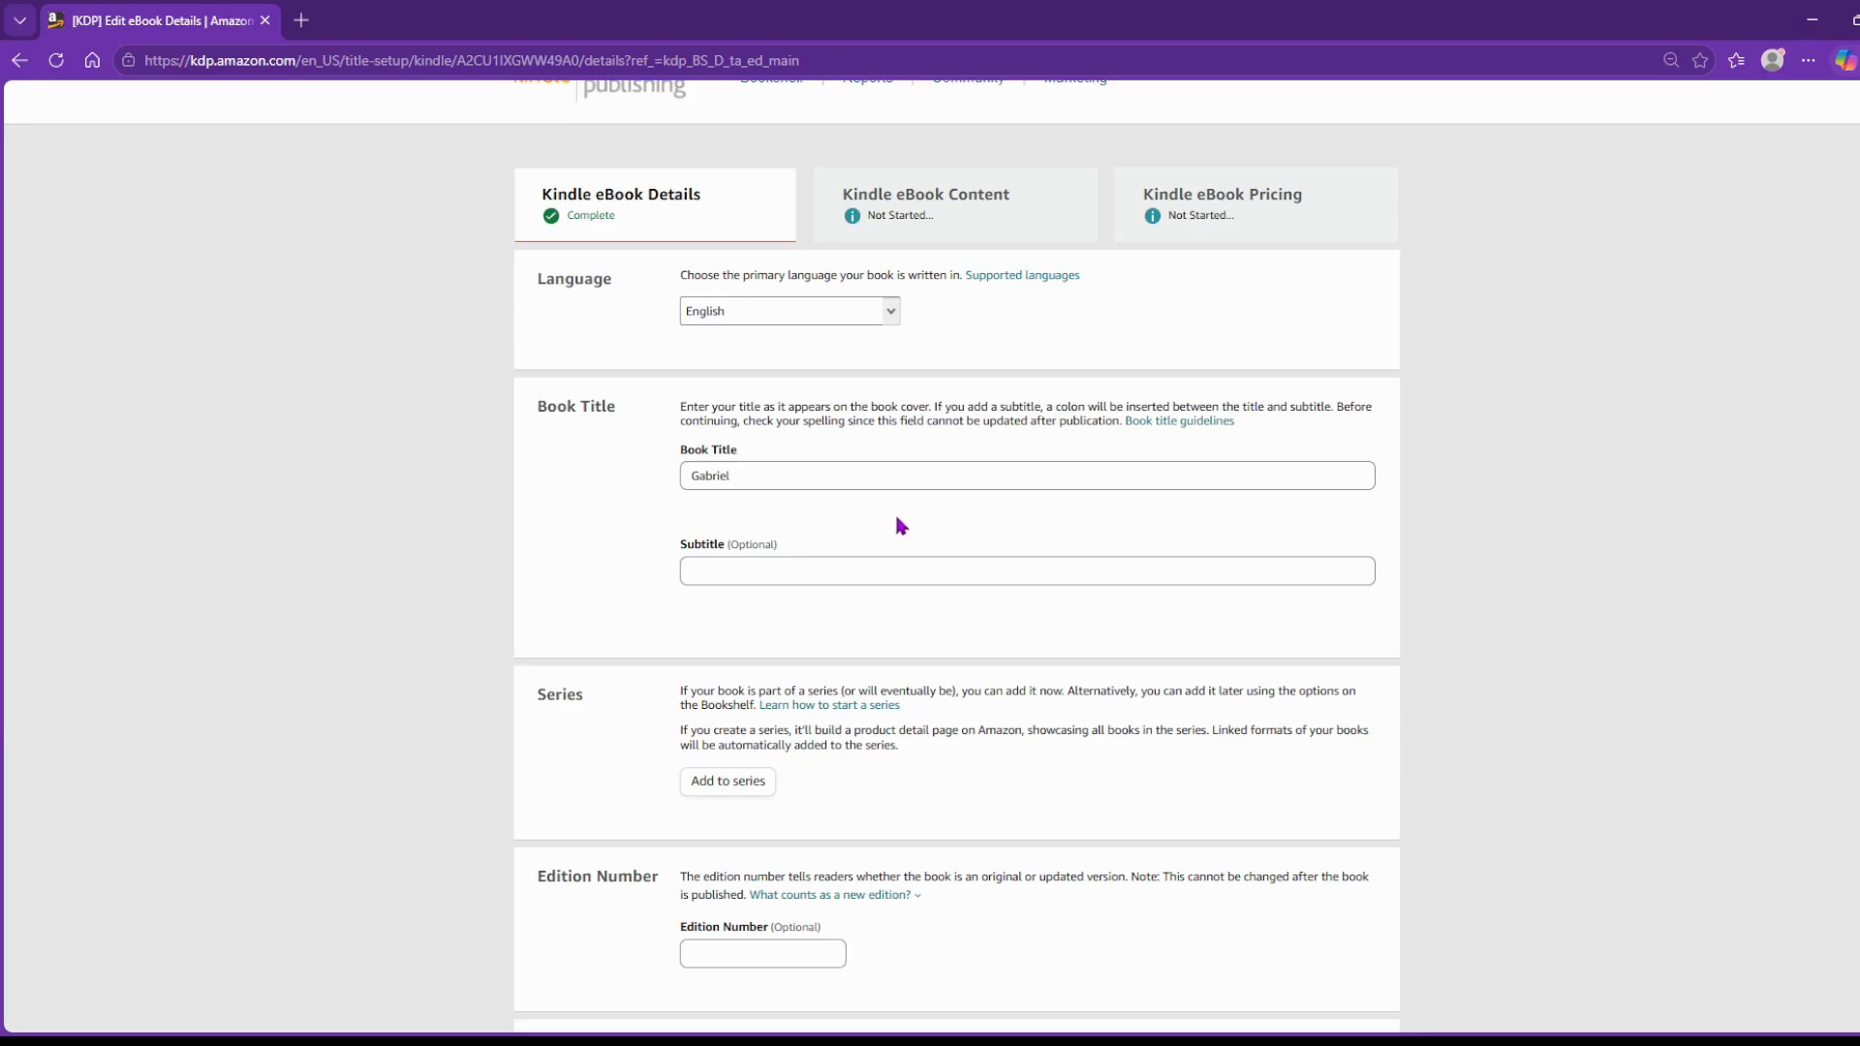
{"action": "scroll", "coordinate": [897, 523], "scroll_direction": "down", "scroll_amount": 2}
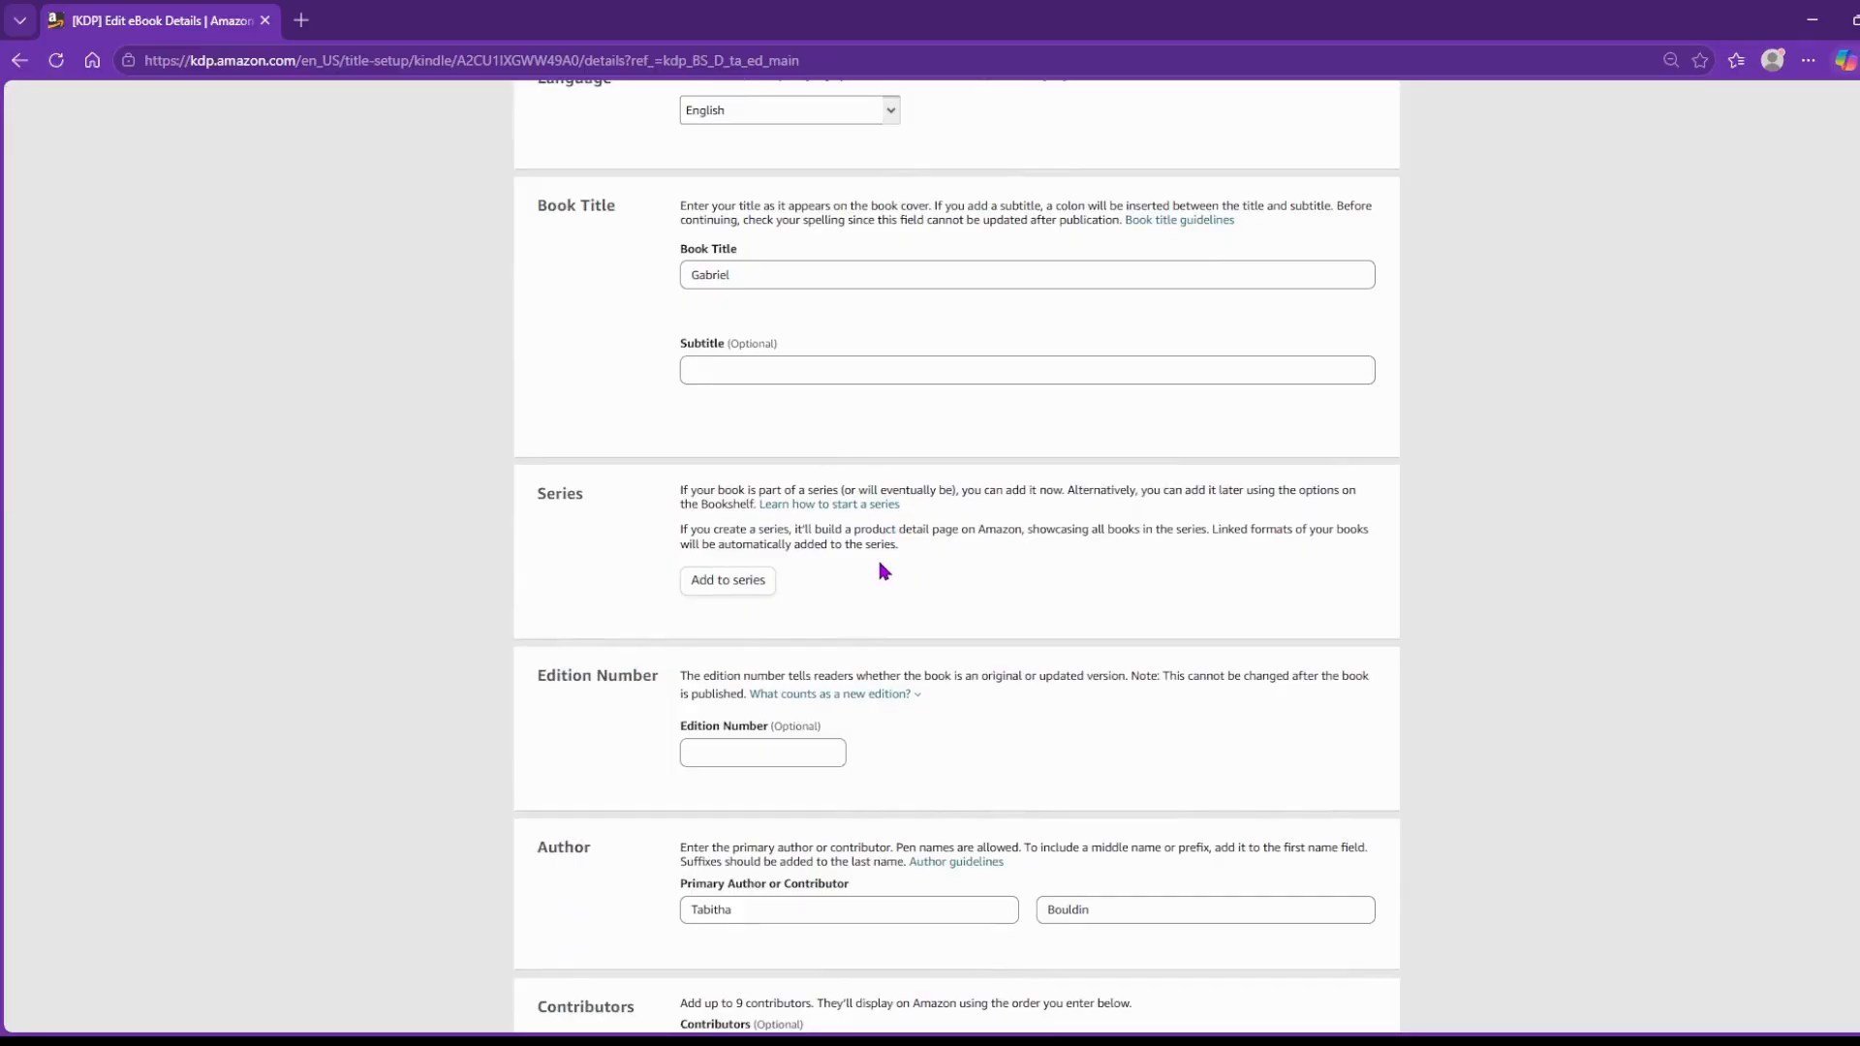
{"action": "left_click", "coordinate": [728, 581]}
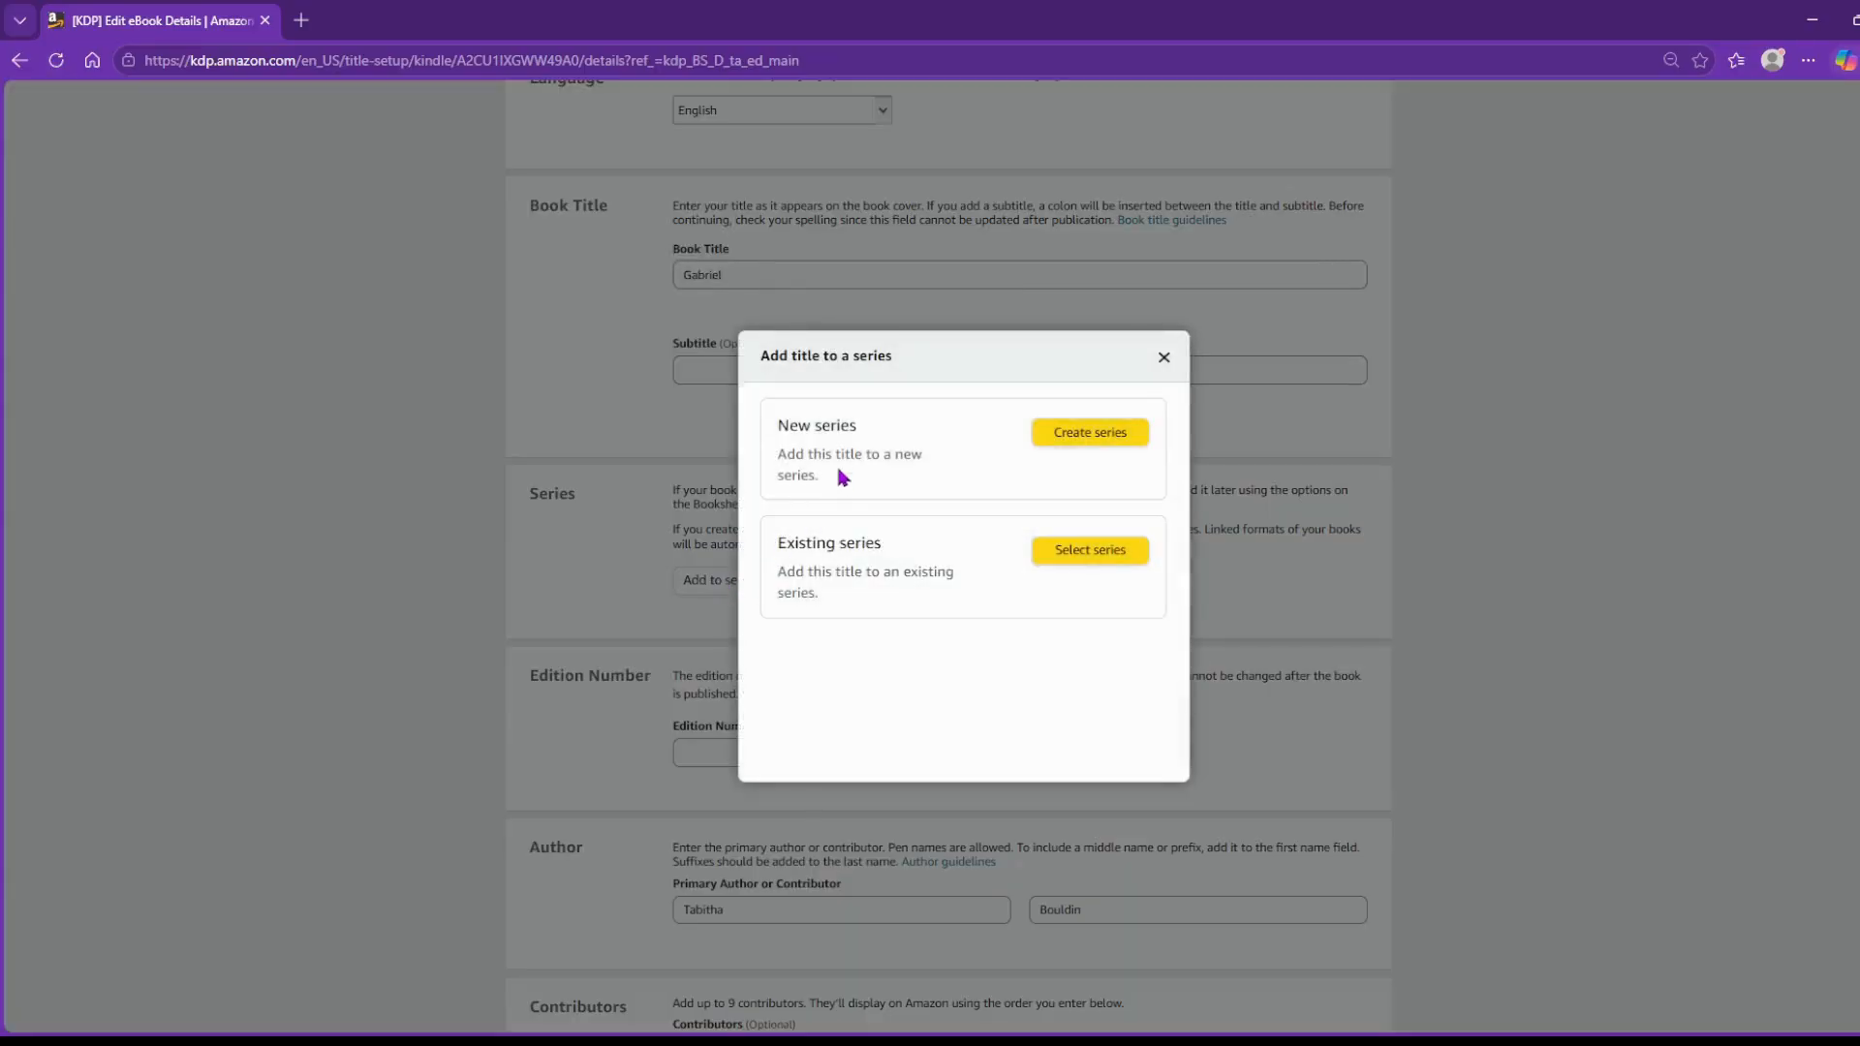
{"action": "scroll", "coordinate": [841, 477], "scroll_direction": "down", "scroll_amount": 1}
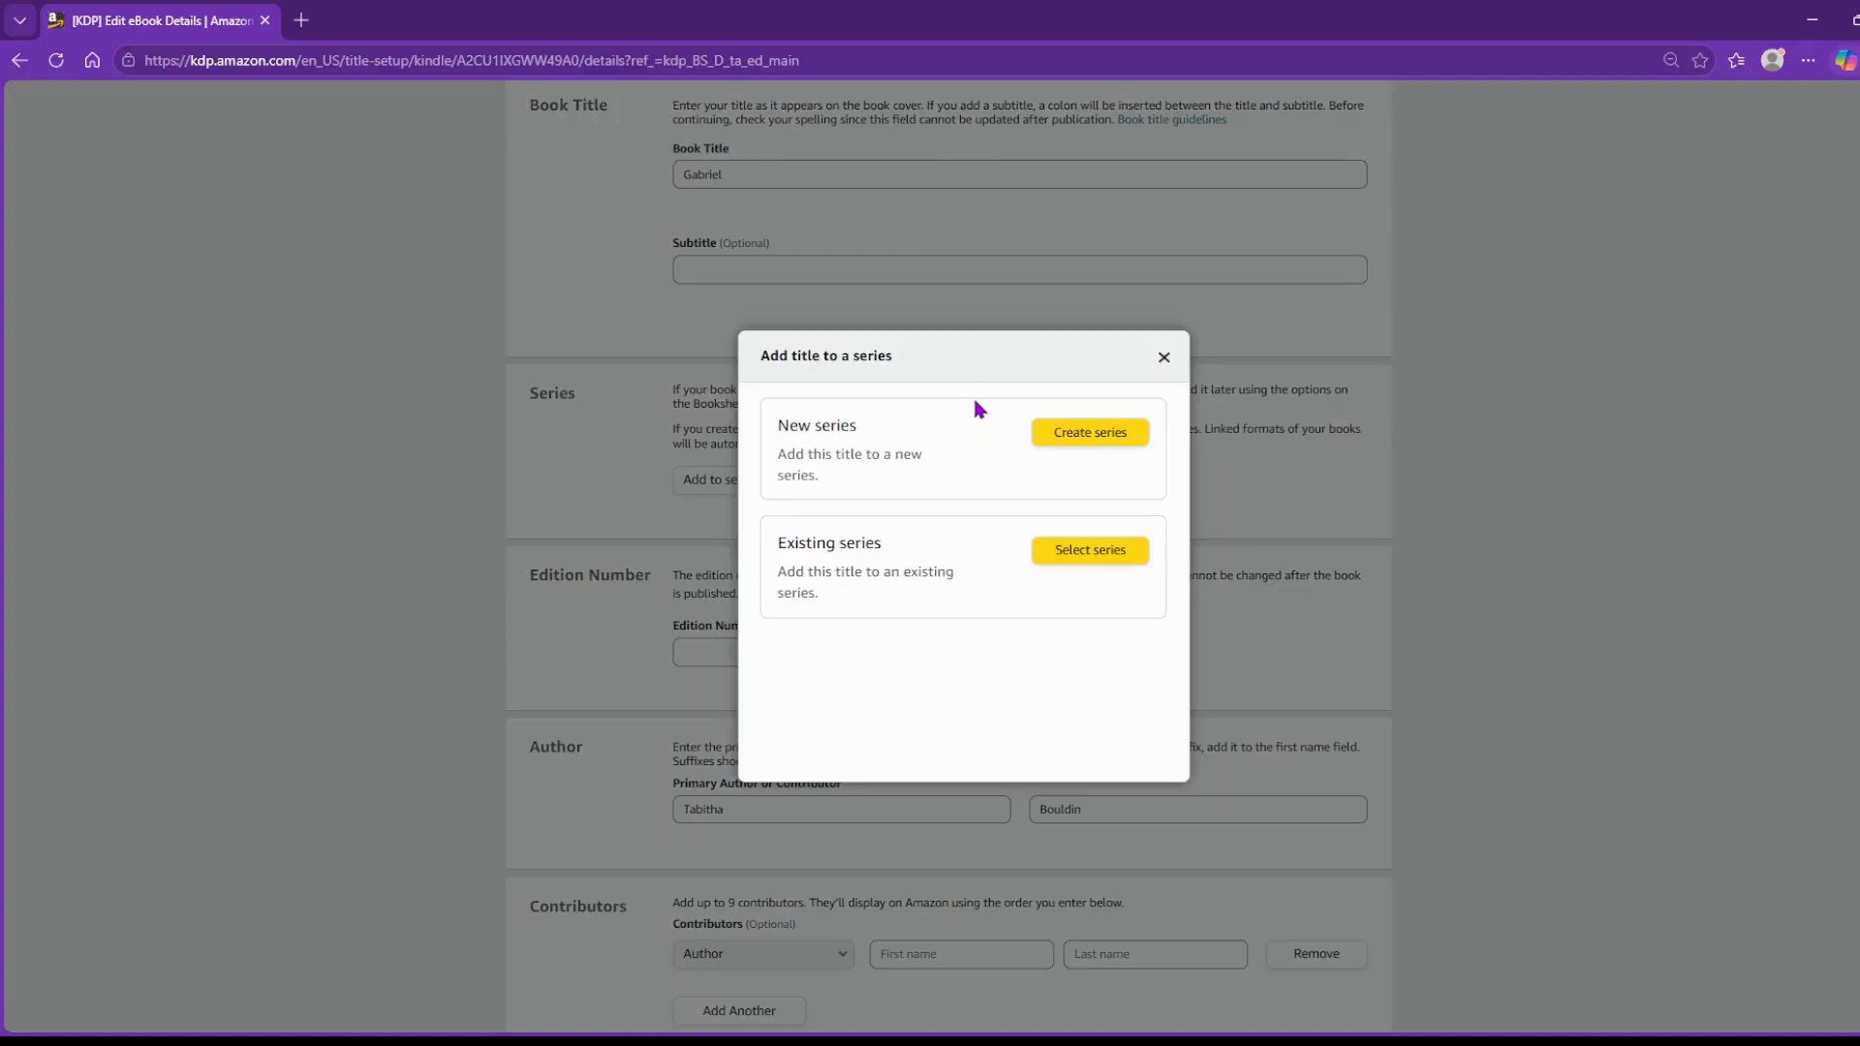
{"action": "left_click", "coordinate": [1162, 361]}
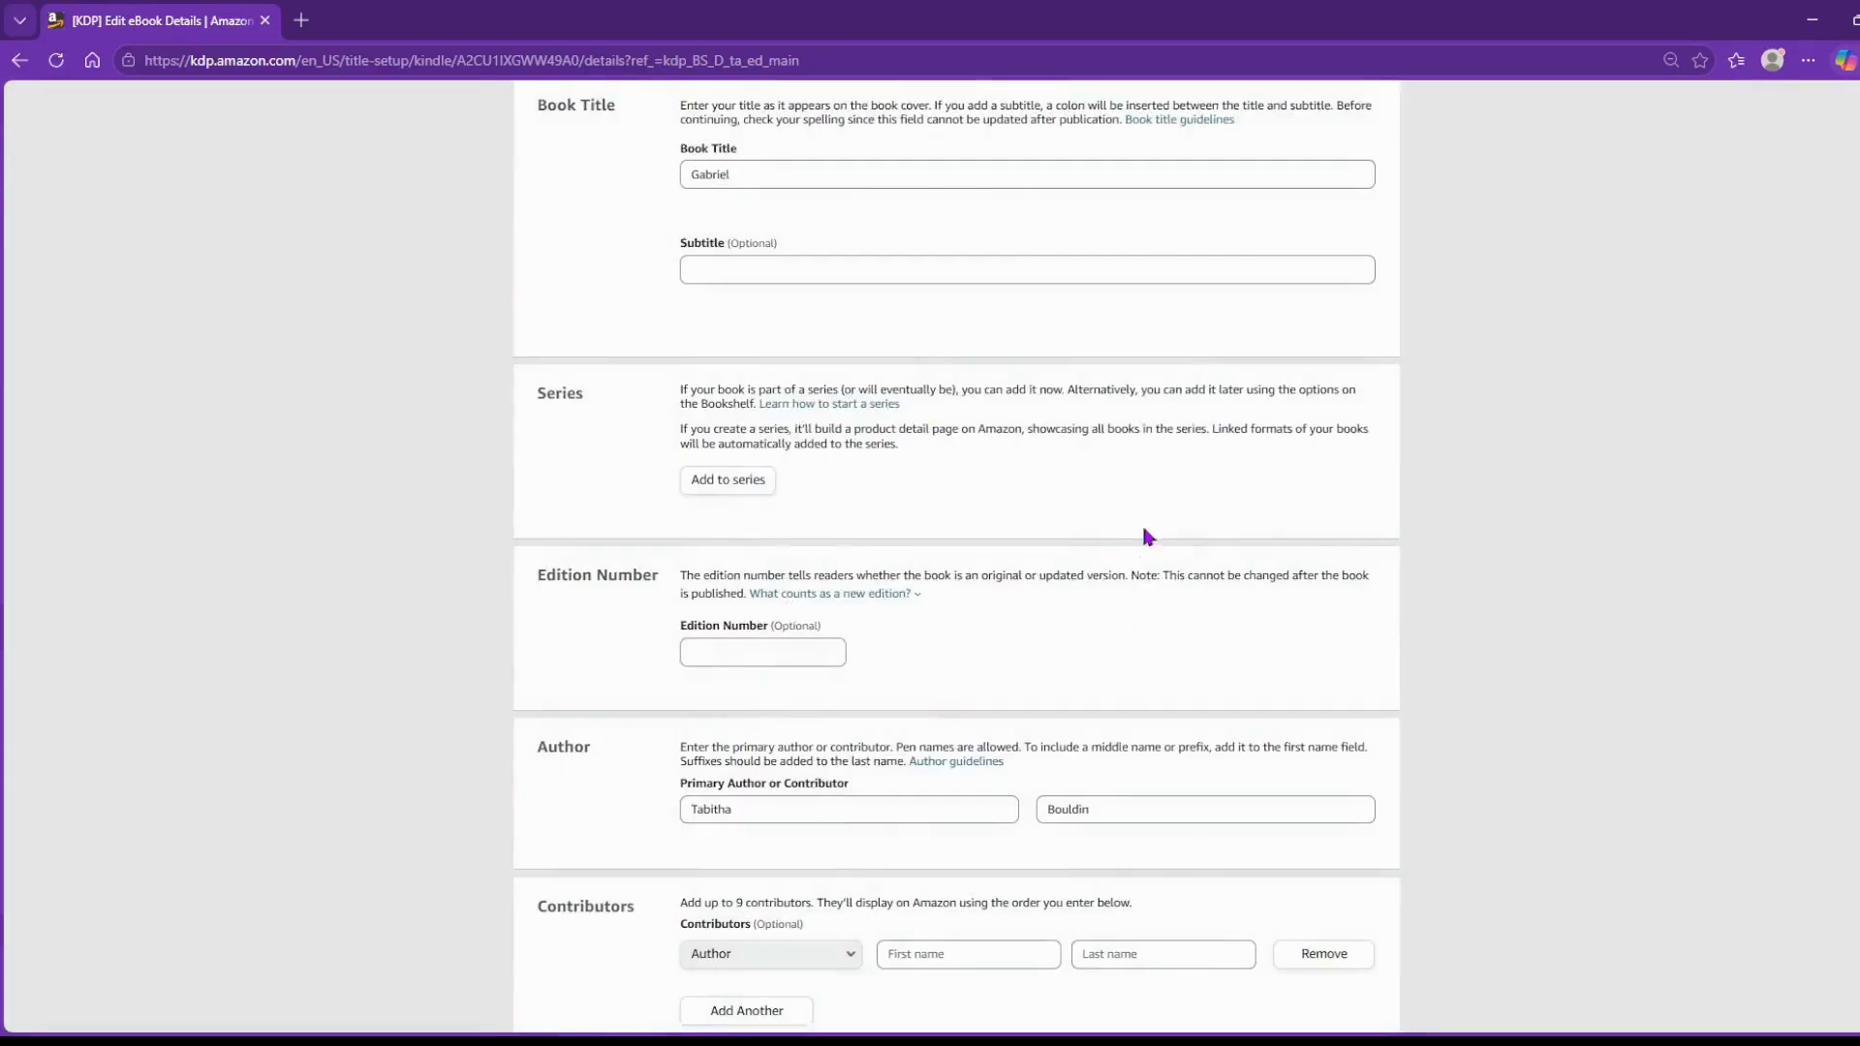
Examine the eBook's edition number, author, contributors, description, publishing rights and primary audience sections.
{"action": "scroll", "coordinate": [919, 616], "scroll_direction": "down", "scroll_amount": 1}
{"action": "scroll", "coordinate": [938, 639], "scroll_direction": "down", "scroll_amount": 1}
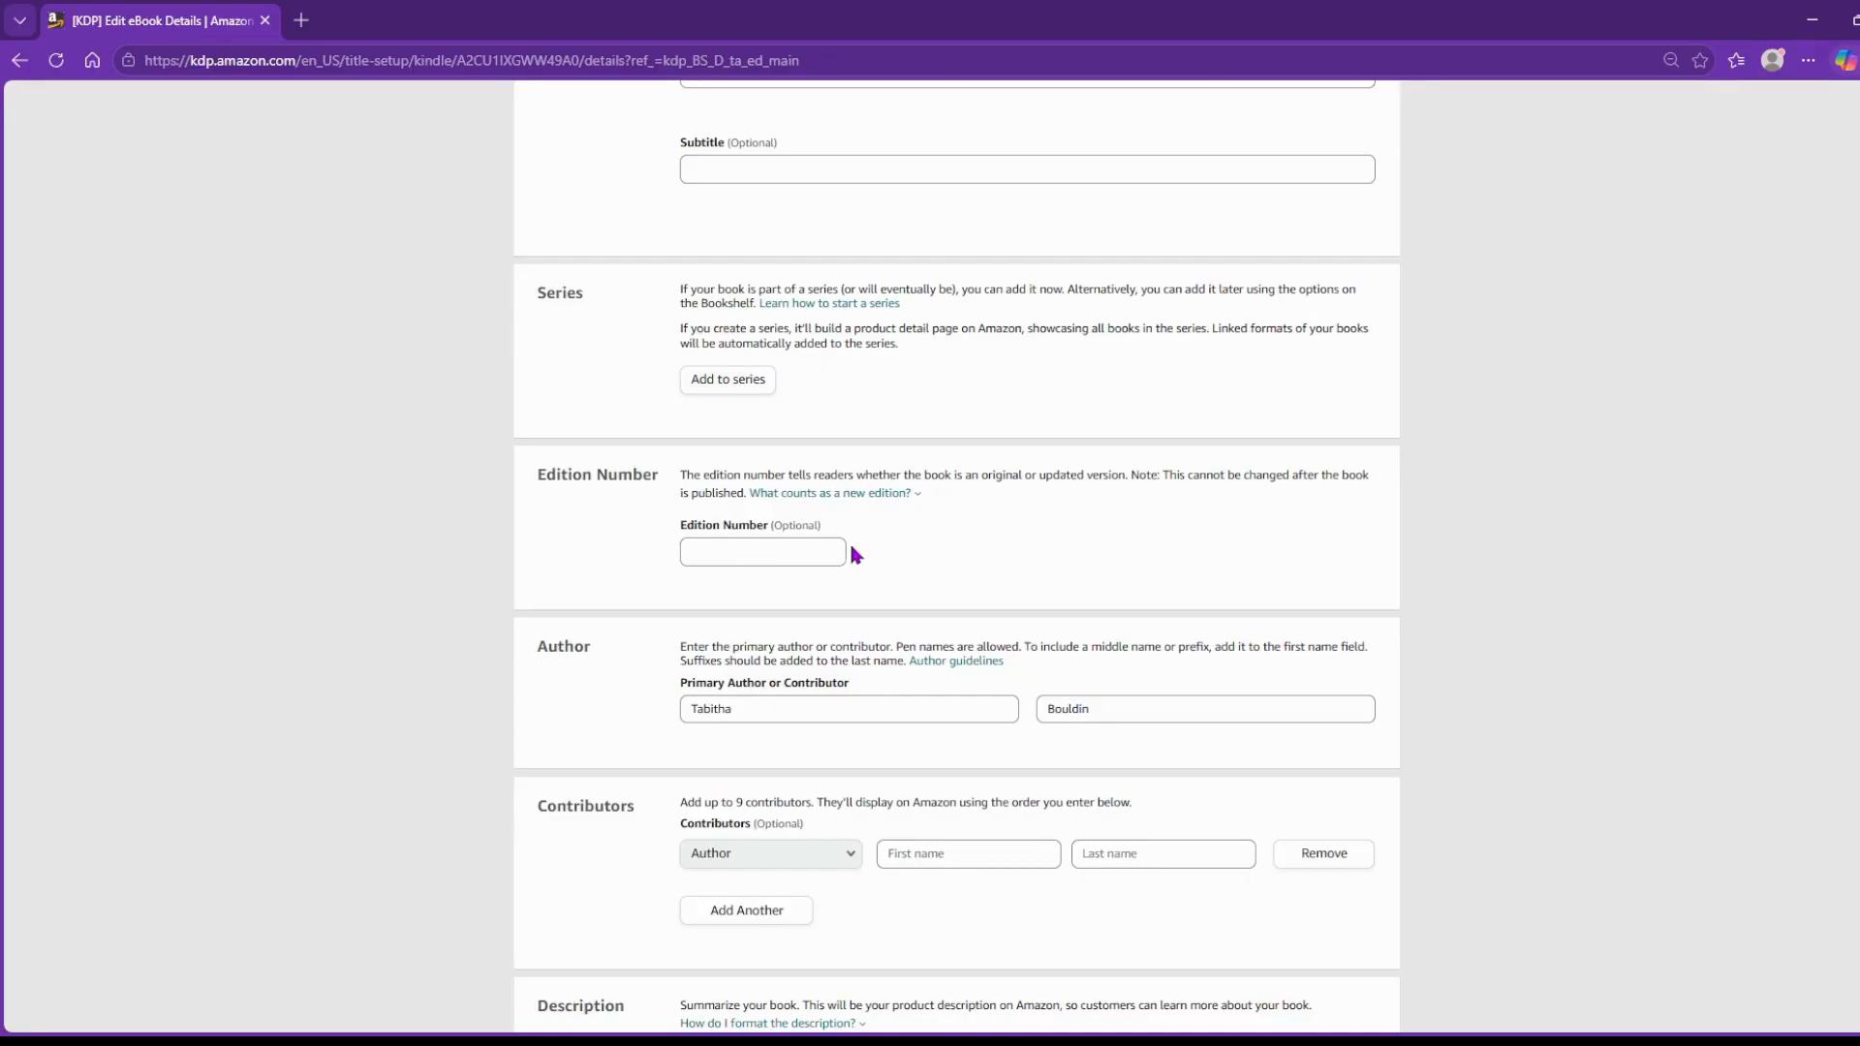
{"action": "scroll", "coordinate": [965, 531], "scroll_direction": "down", "scroll_amount": 1}
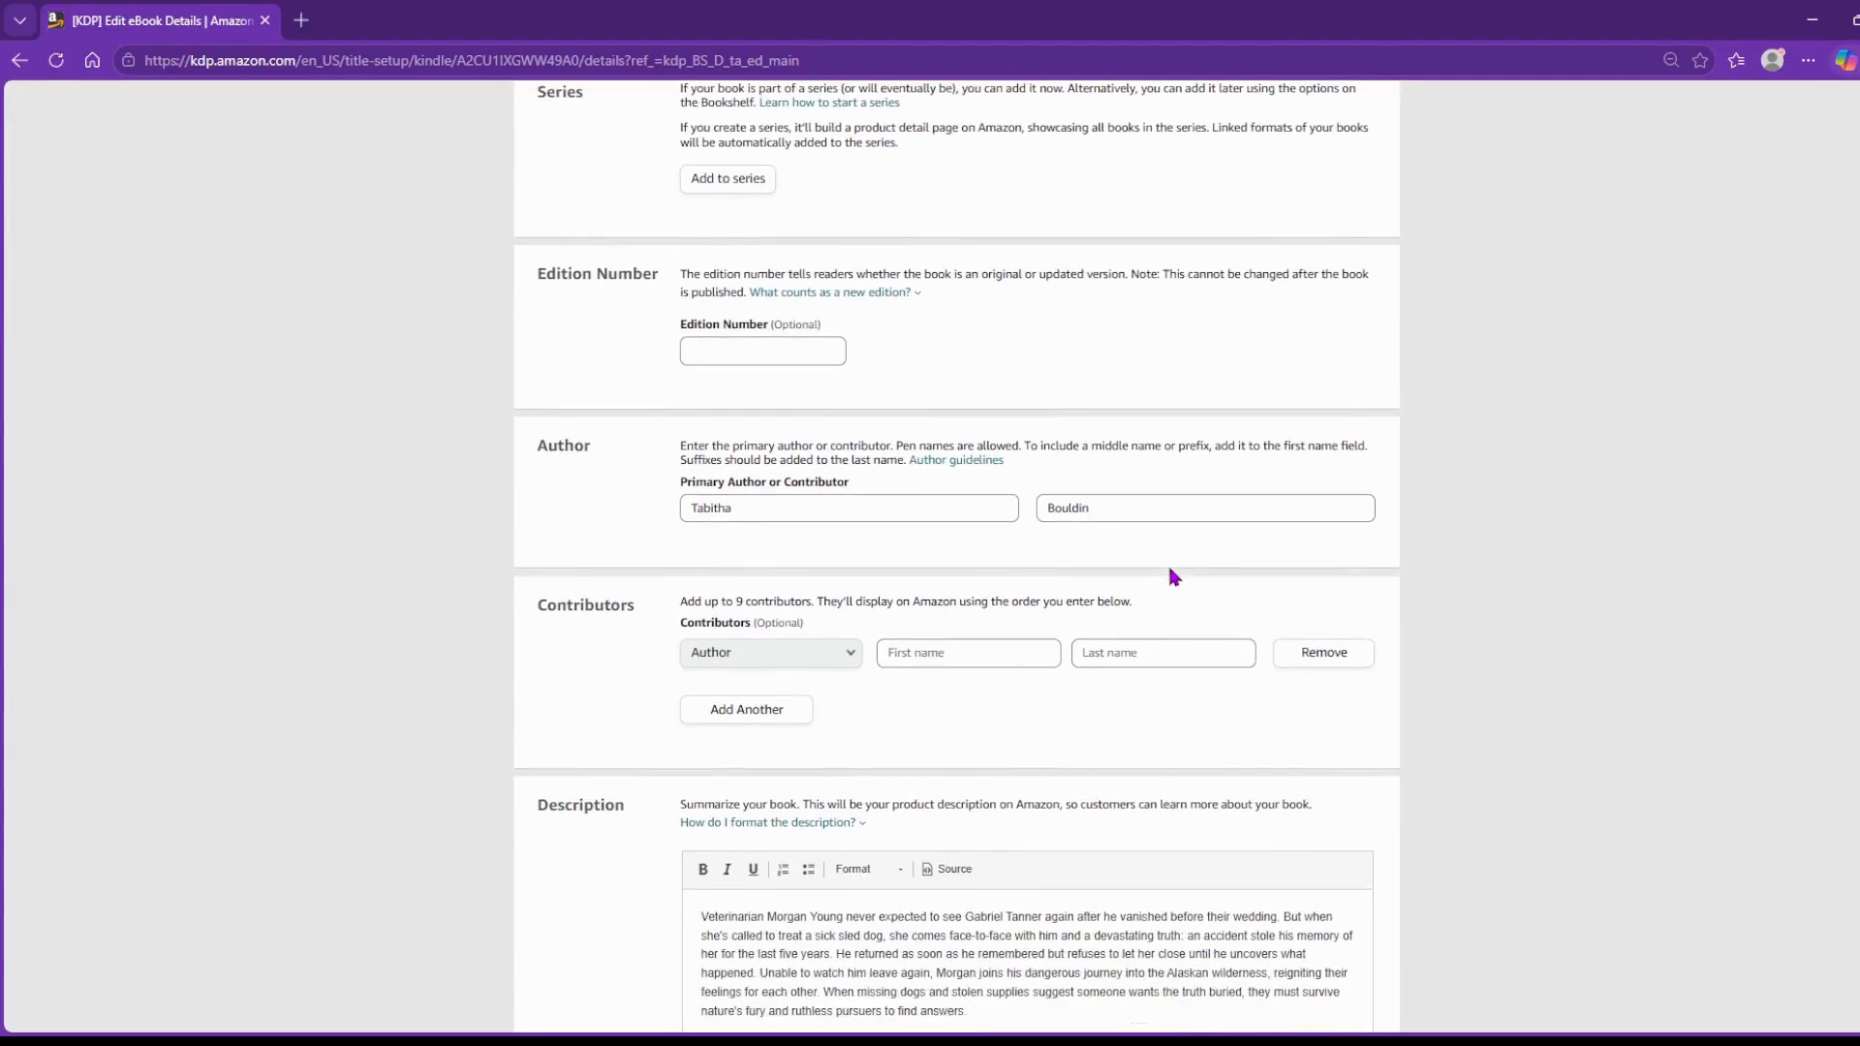
{"action": "scroll", "coordinate": [1172, 578], "scroll_direction": "down", "scroll_amount": 2}
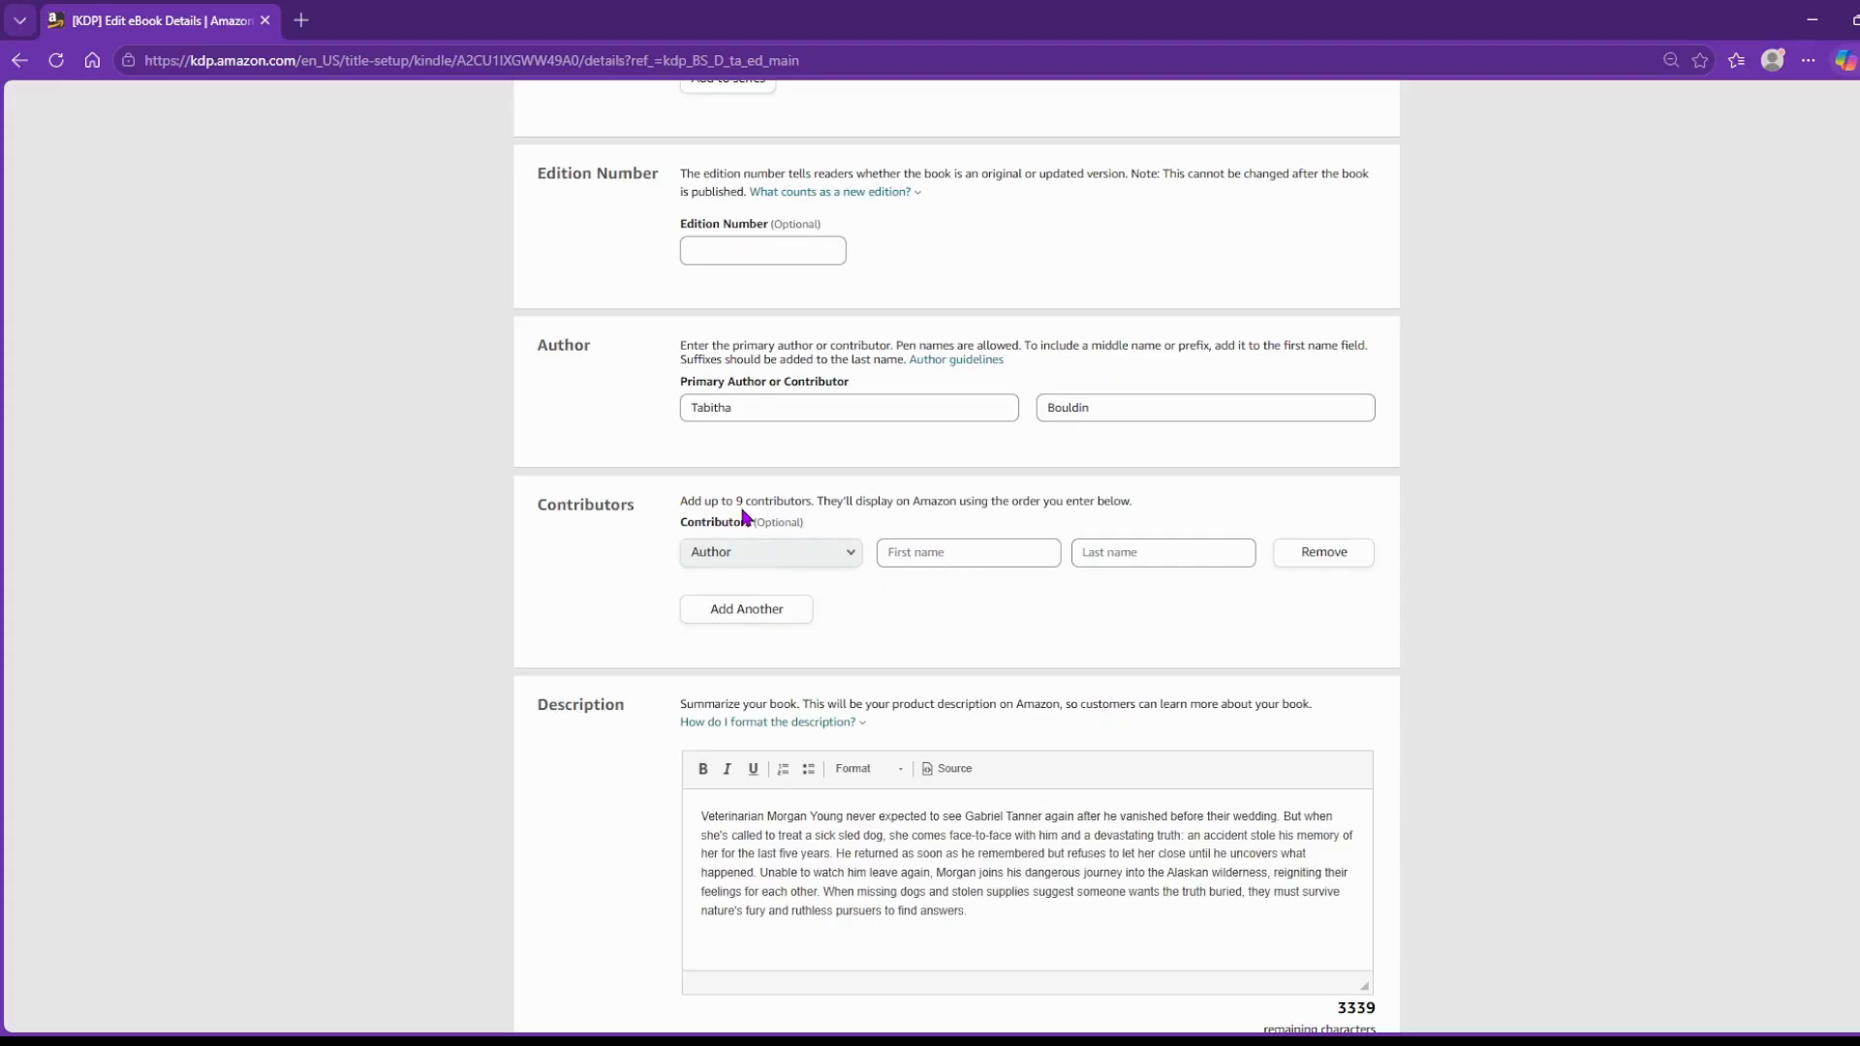
{"action": "scroll", "coordinate": [1140, 598], "scroll_direction": "down", "scroll_amount": 1}
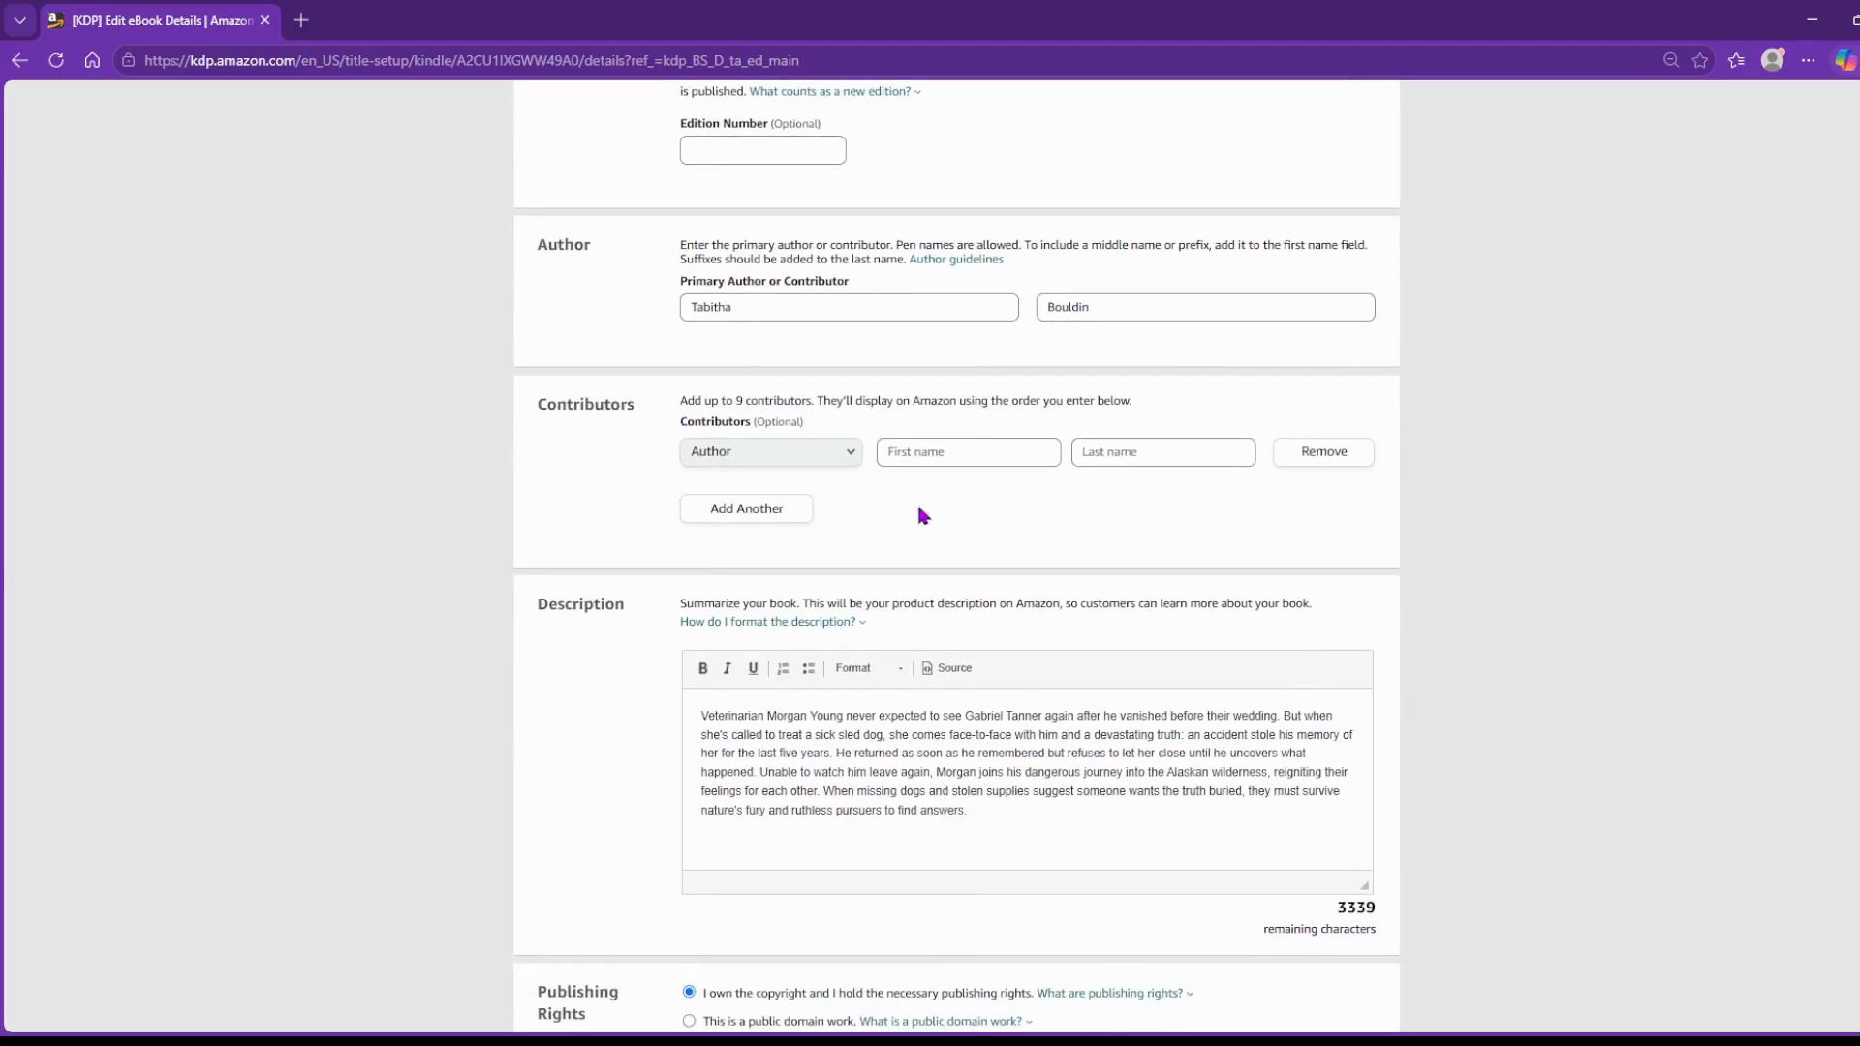
{"action": "scroll", "coordinate": [1130, 499], "scroll_direction": "down", "scroll_amount": 2}
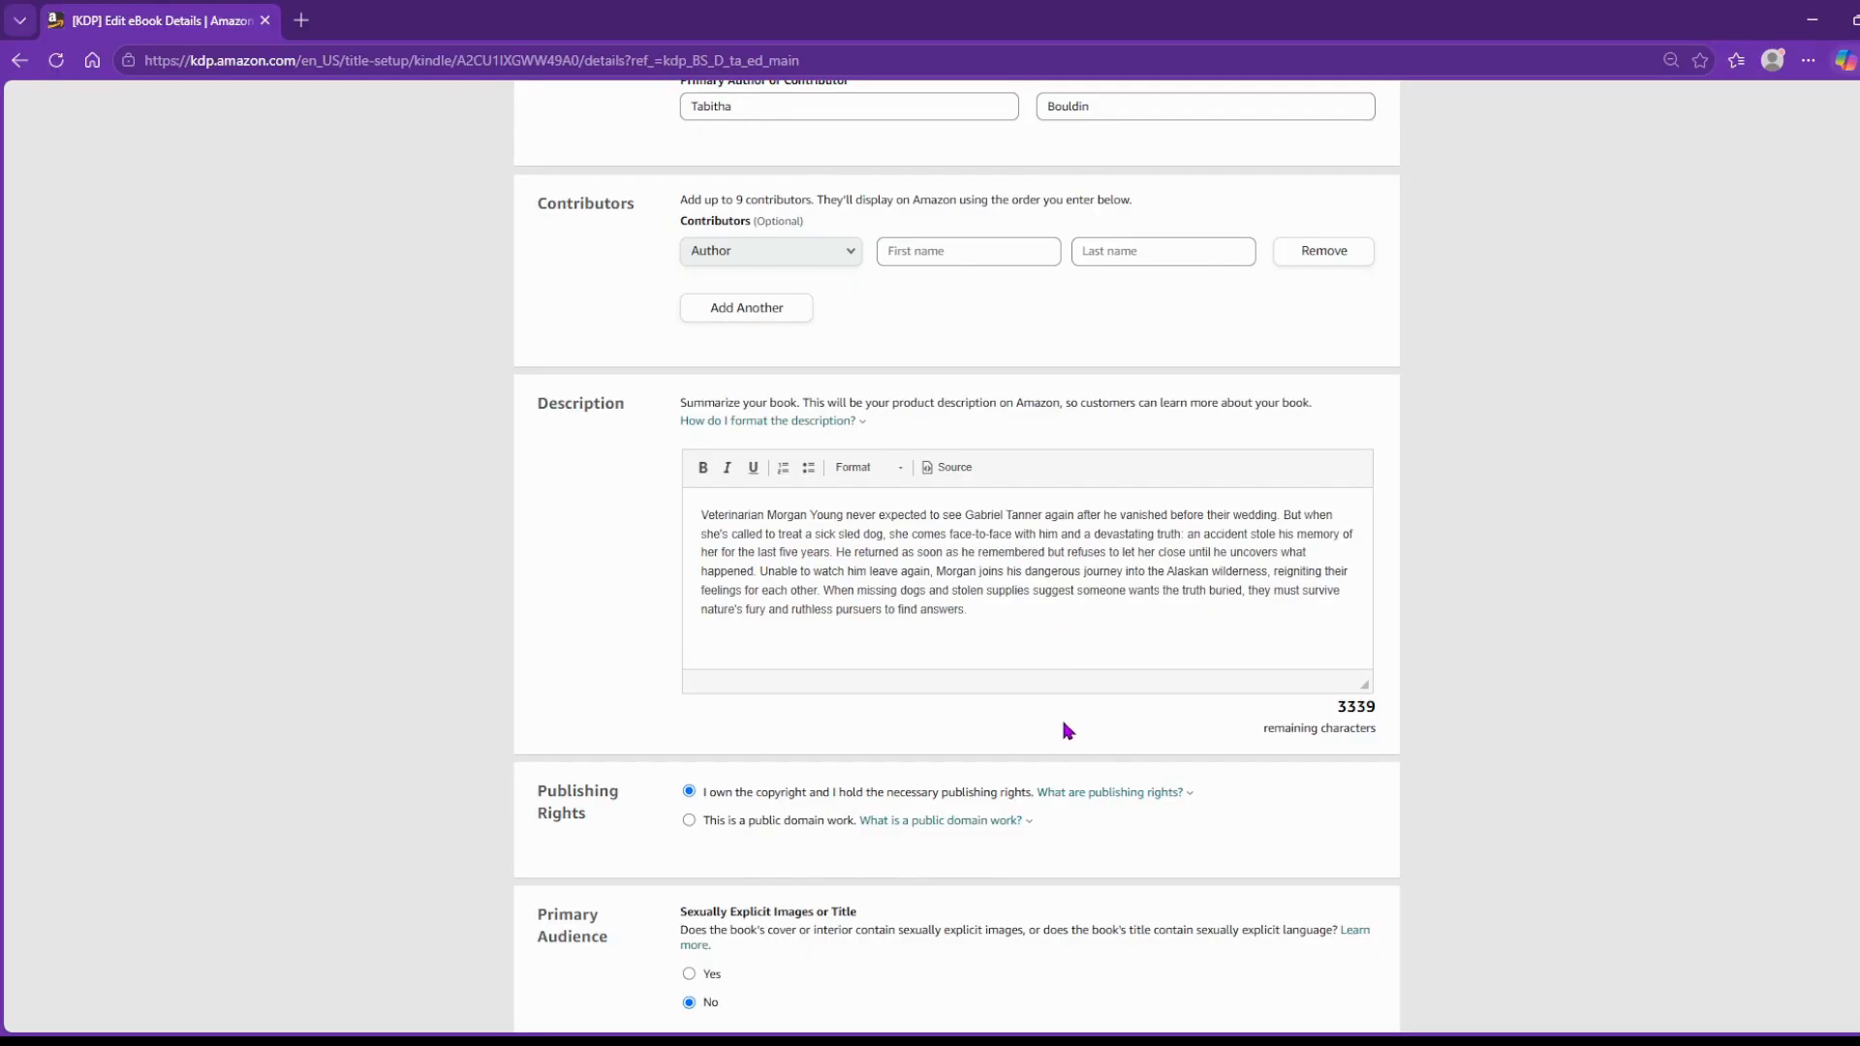
{"action": "scroll", "coordinate": [1063, 730], "scroll_direction": "down", "scroll_amount": 2}
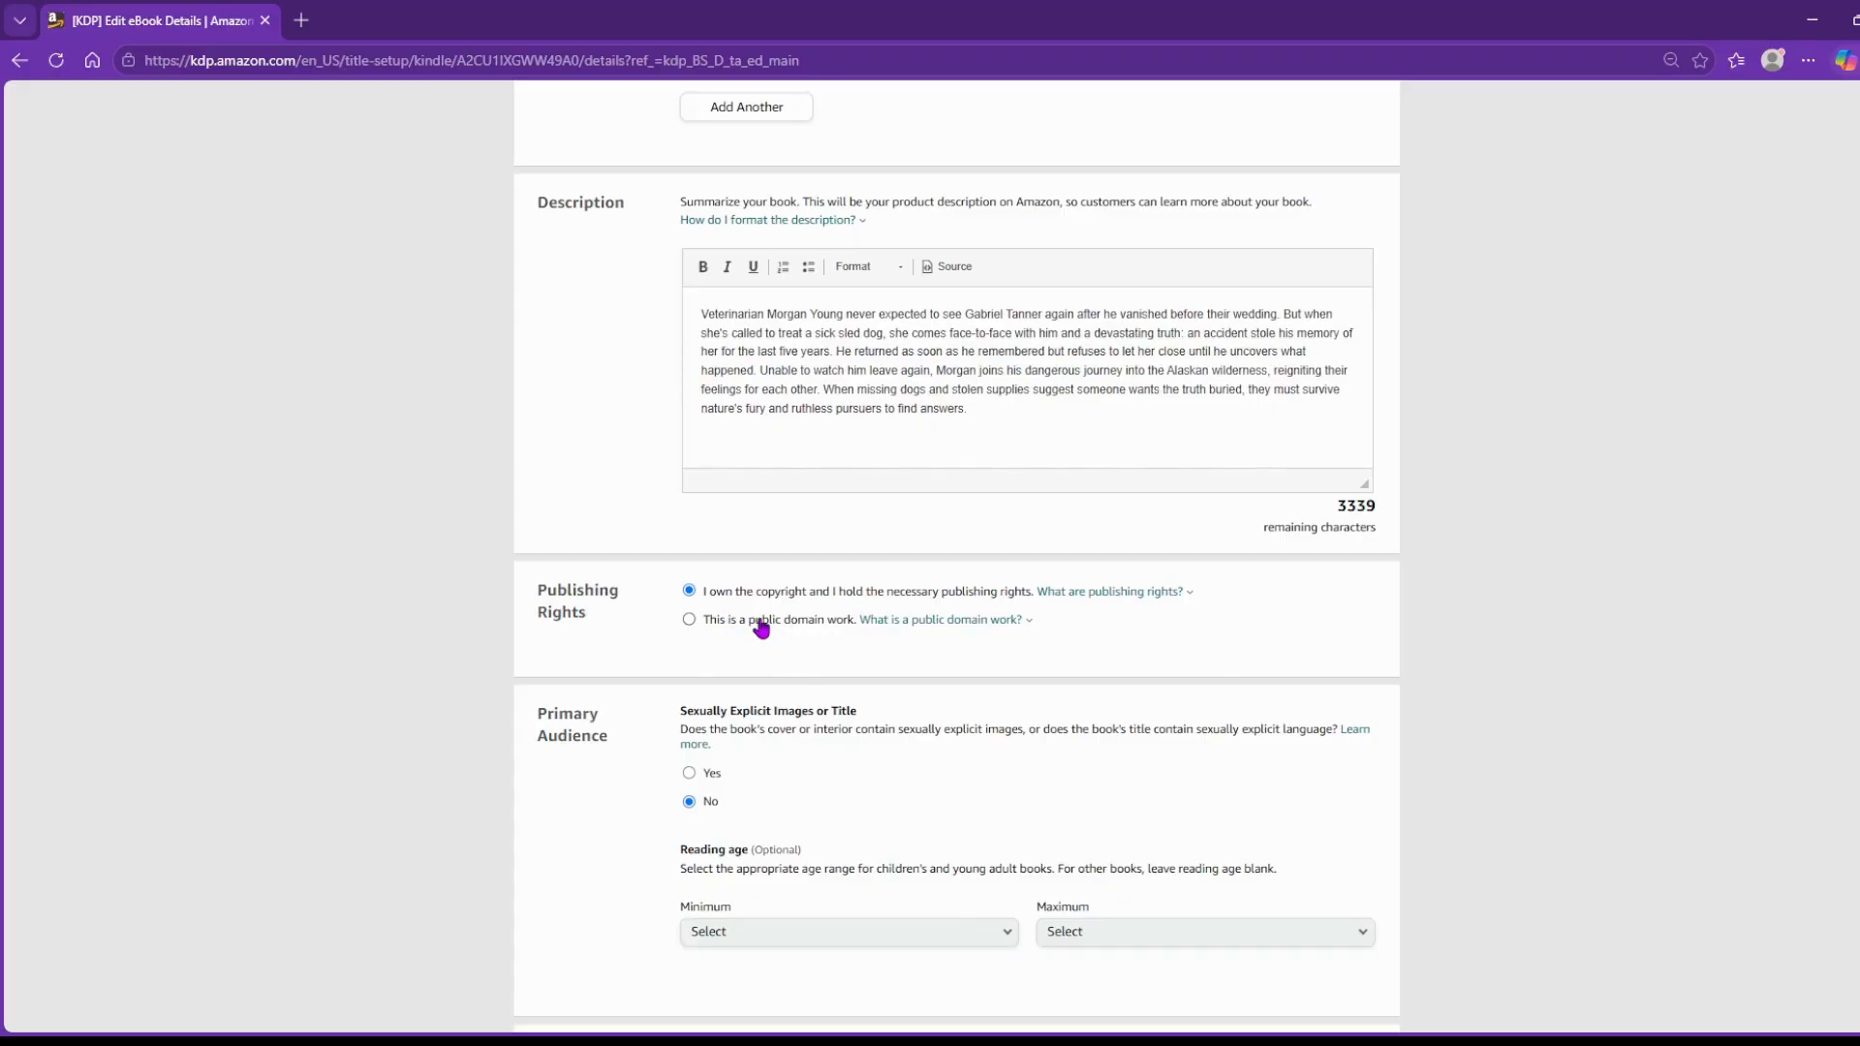
{"action": "scroll", "coordinate": [1146, 607], "scroll_direction": "down", "scroll_amount": 2}
{"action": "scroll", "coordinate": [1146, 608], "scroll_direction": "down", "scroll_amount": 1}
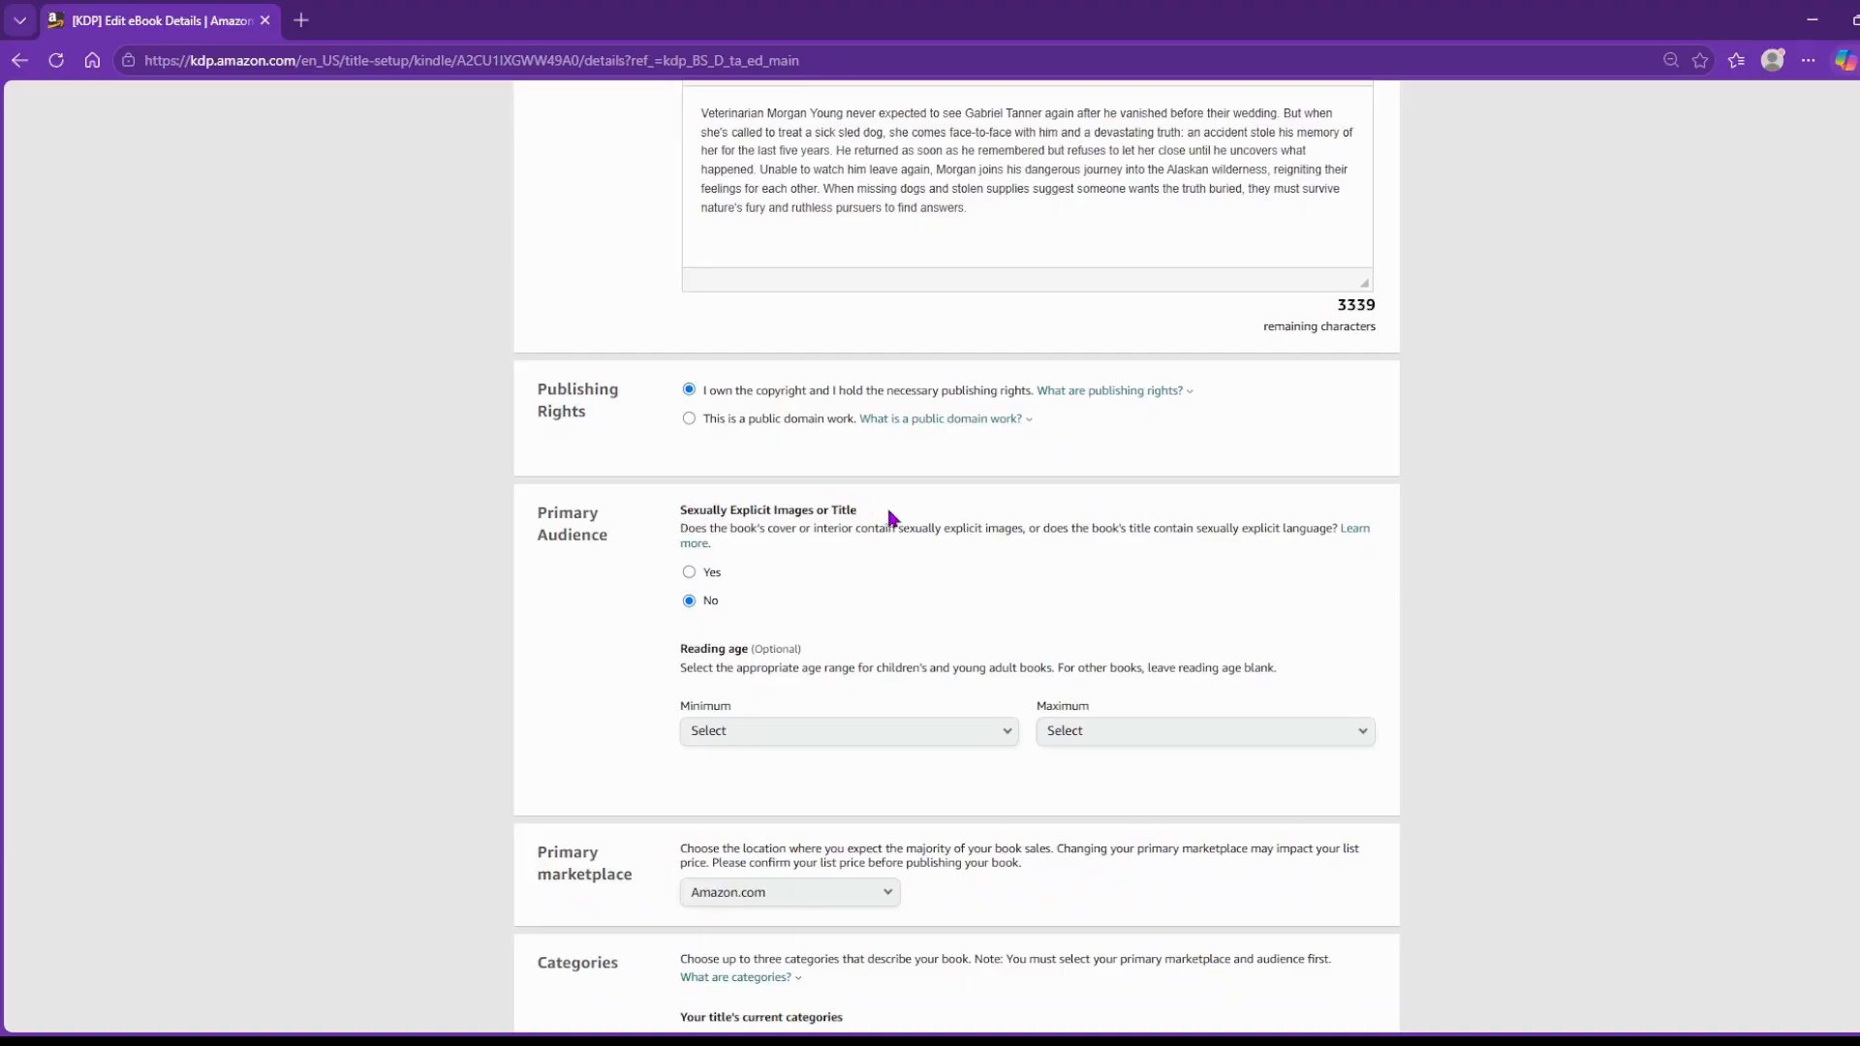
{"action": "scroll", "coordinate": [997, 523], "scroll_direction": "down", "scroll_amount": 3}
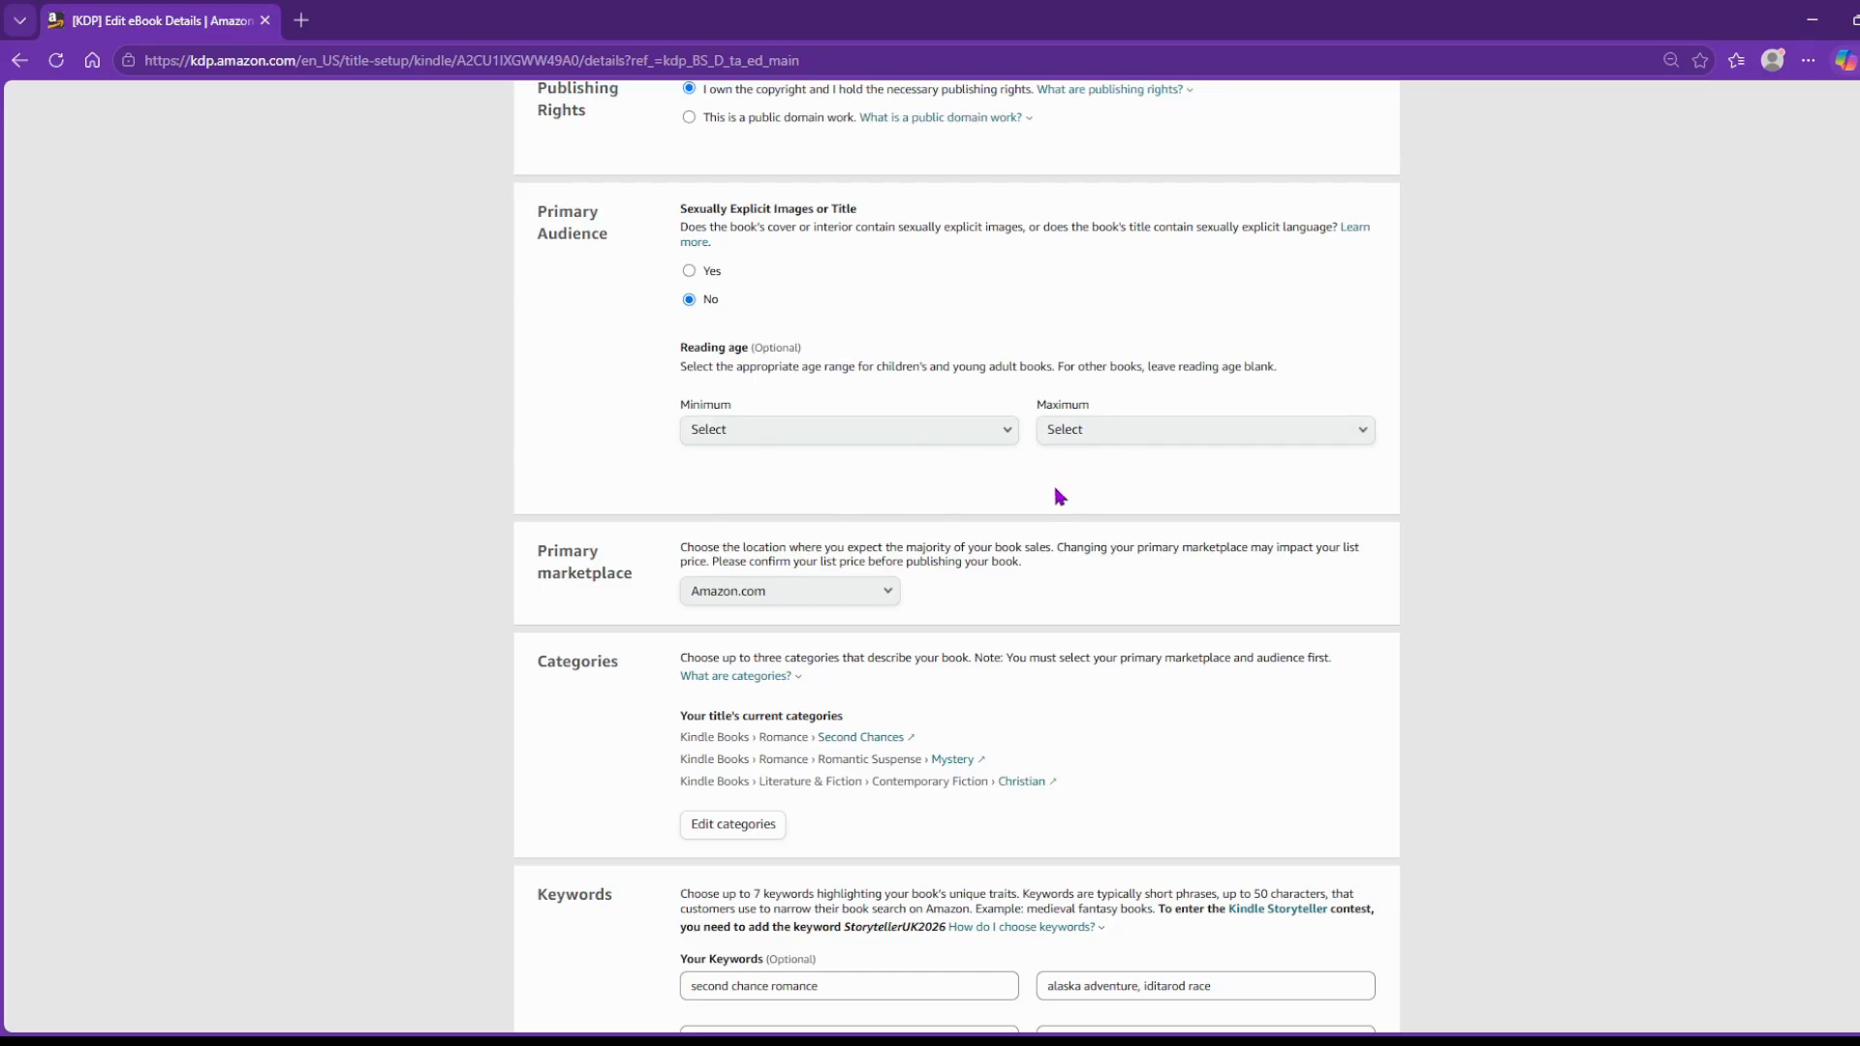
Choose Amazon.com as the book's primary marketplace.
{"action": "scroll", "coordinate": [1102, 496], "scroll_direction": "down", "scroll_amount": 2}
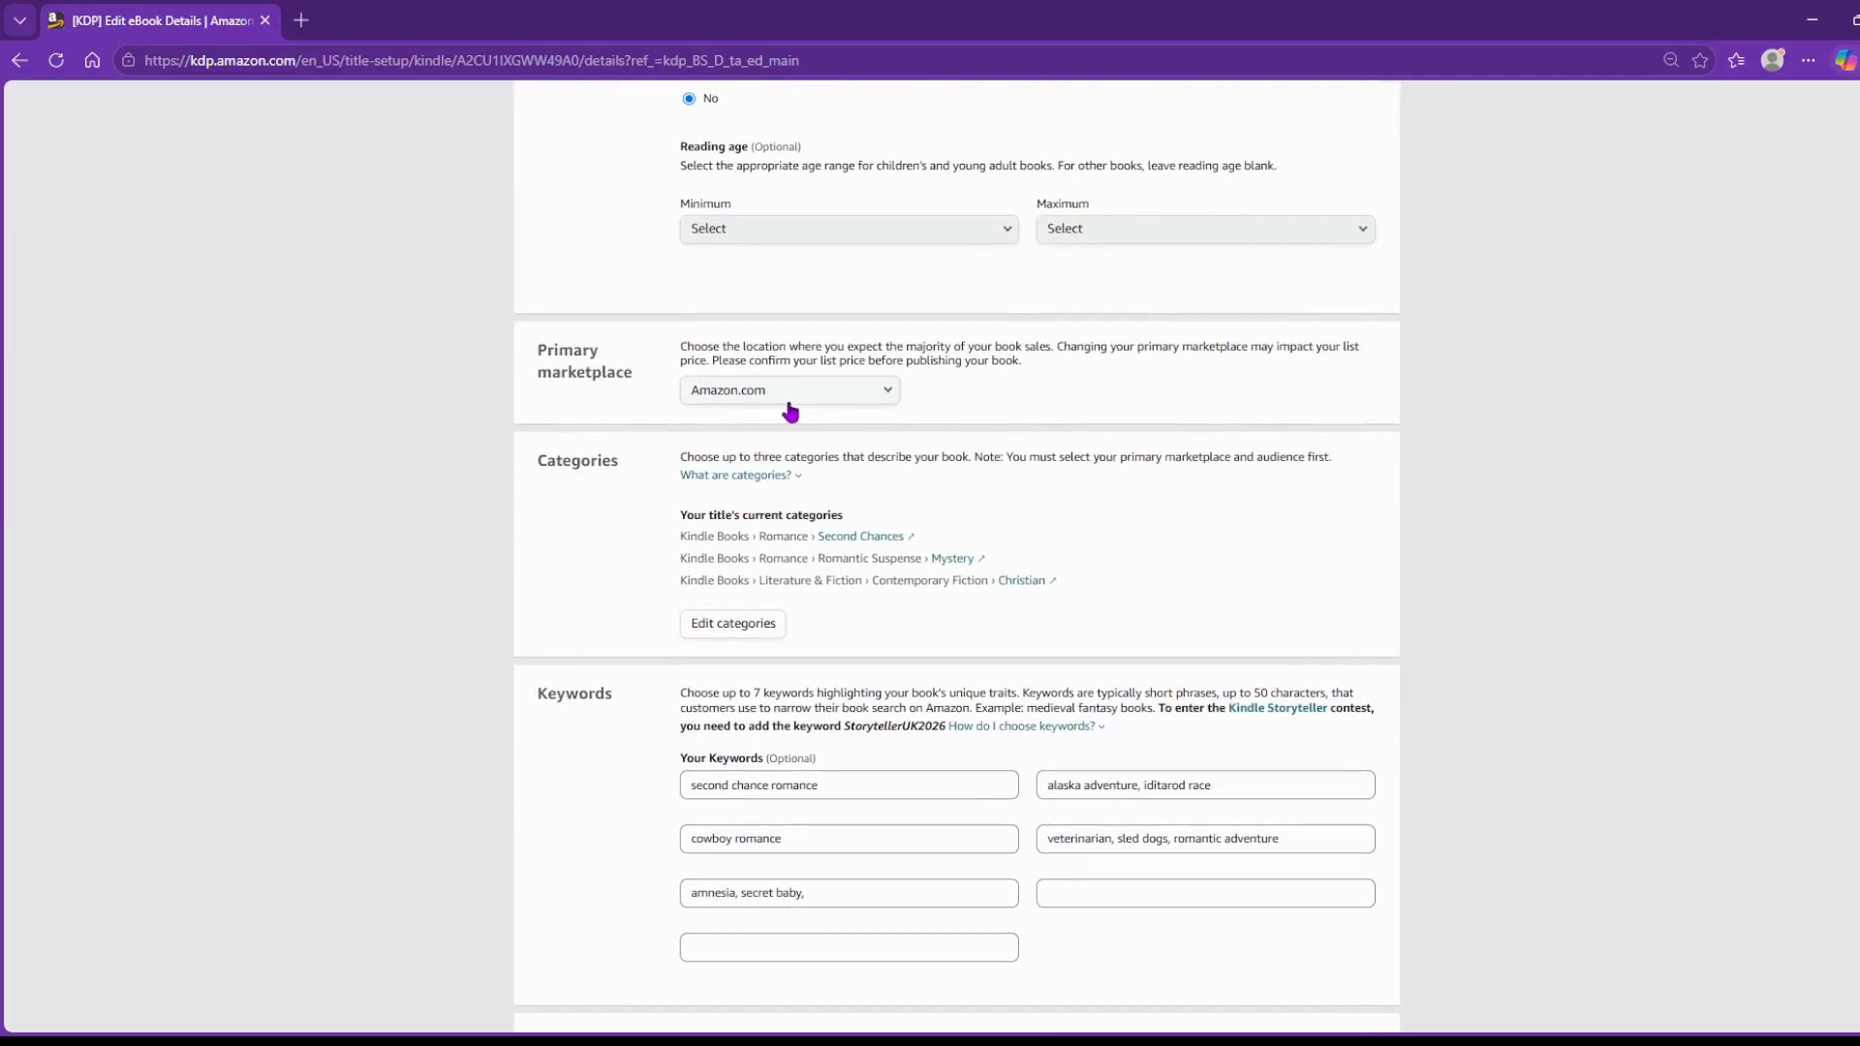
{"action": "left_click", "coordinate": [809, 396]}
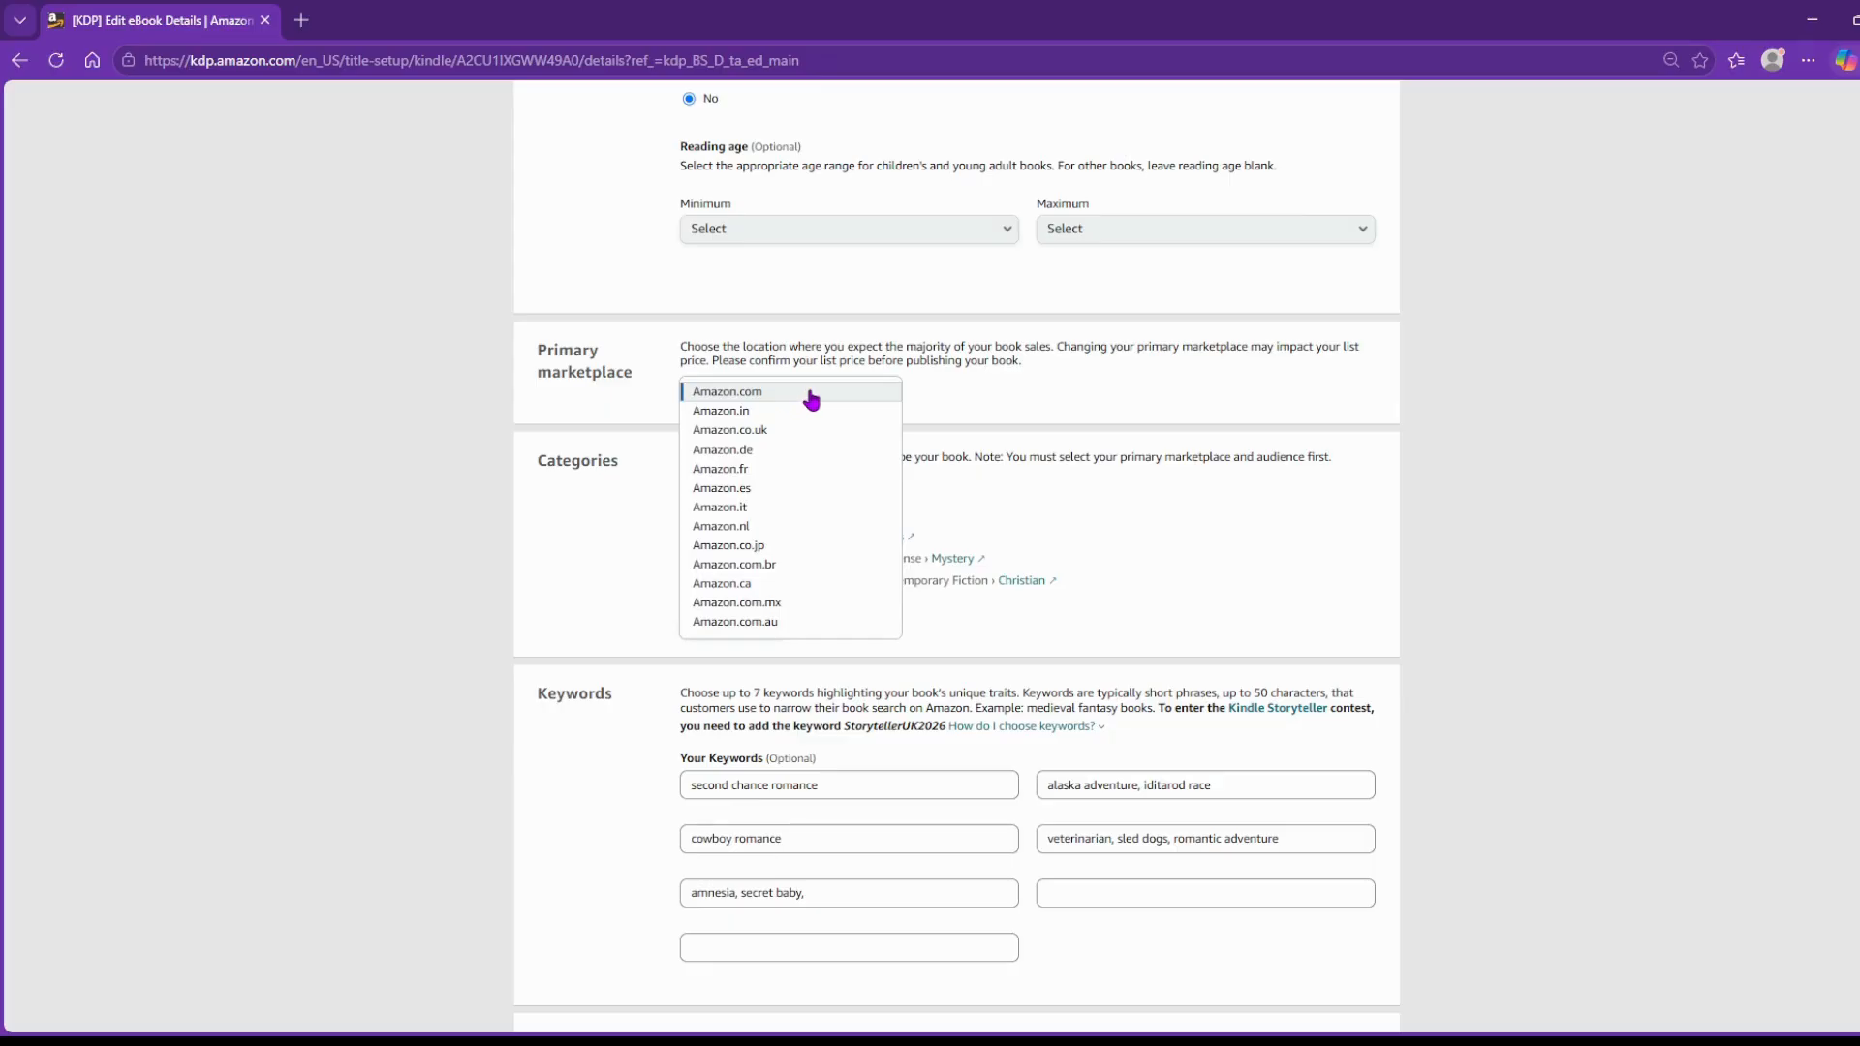
{"action": "left_click", "coordinate": [812, 398]}
Open the book's categories for editing, expand the Romance category and examine its placement options and the selected placements.
{"action": "scroll", "coordinate": [1054, 403], "scroll_direction": "down", "scroll_amount": 1}
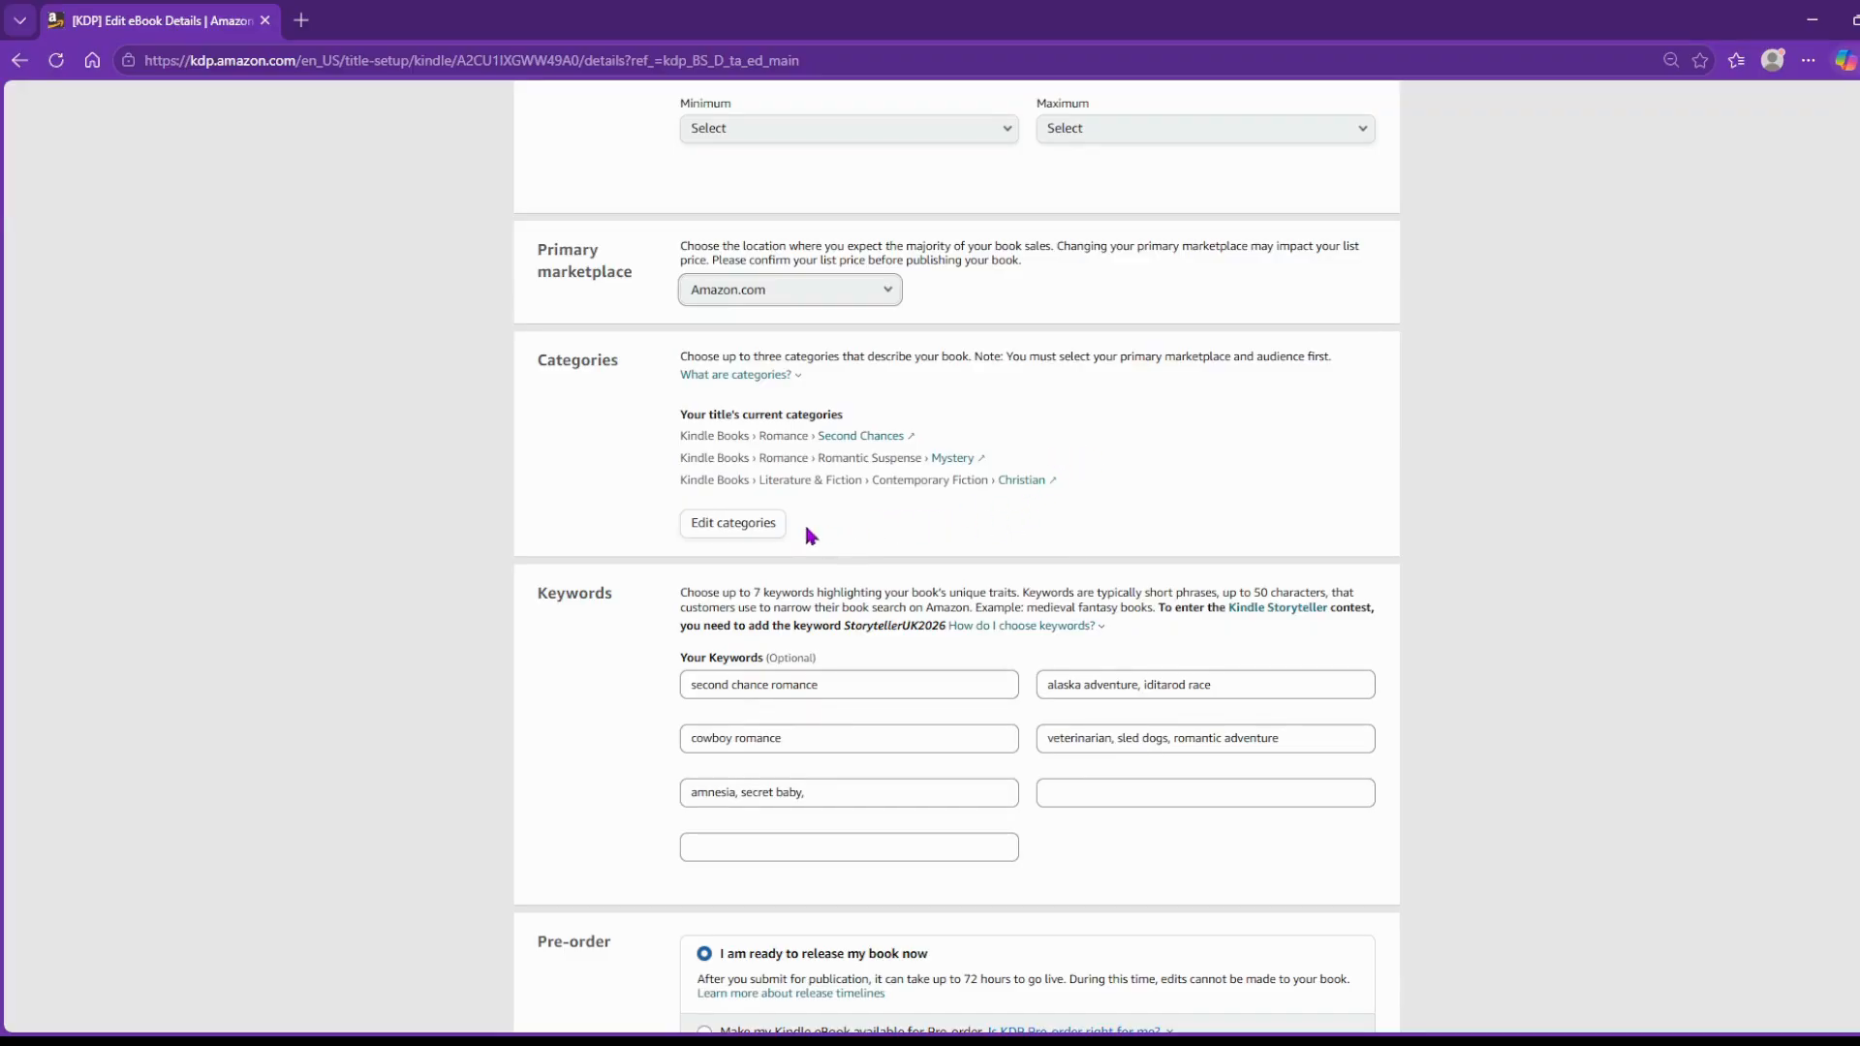
{"action": "left_click", "coordinate": [718, 528]}
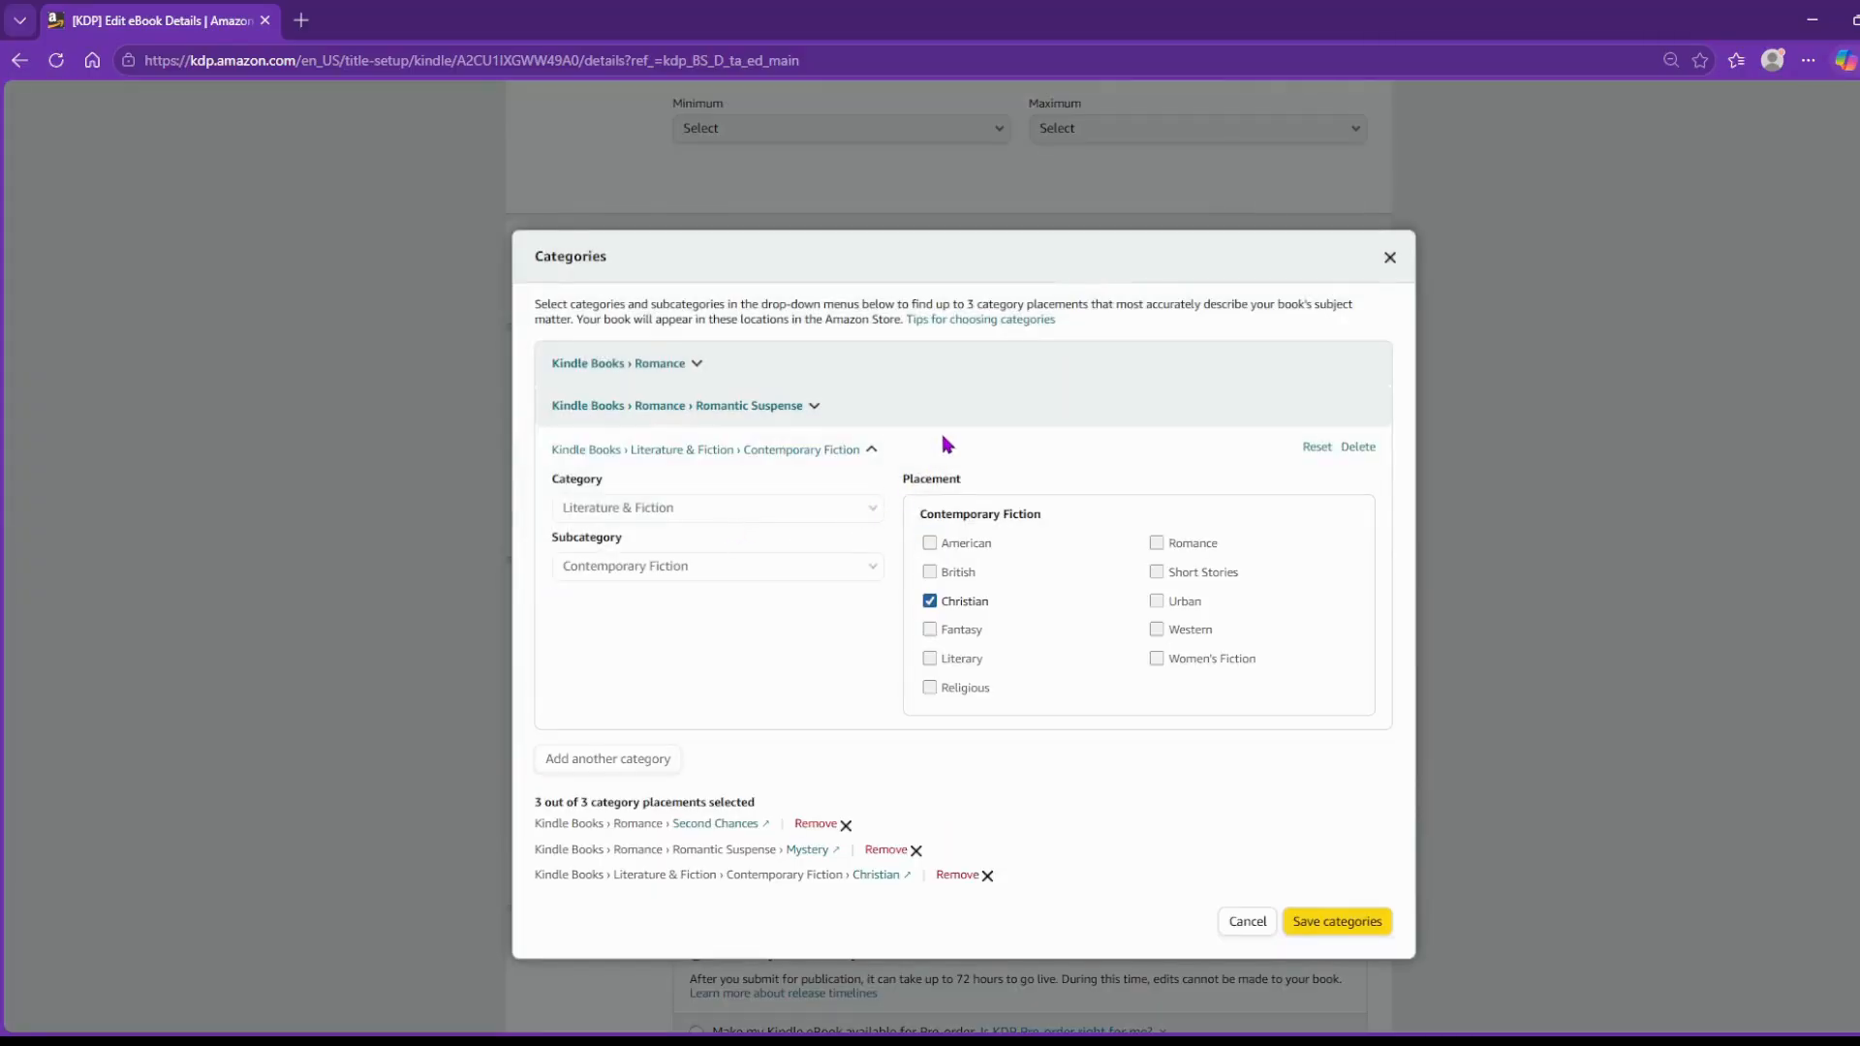
{"action": "scroll", "coordinate": [971, 497], "scroll_direction": "up", "scroll_amount": 1}
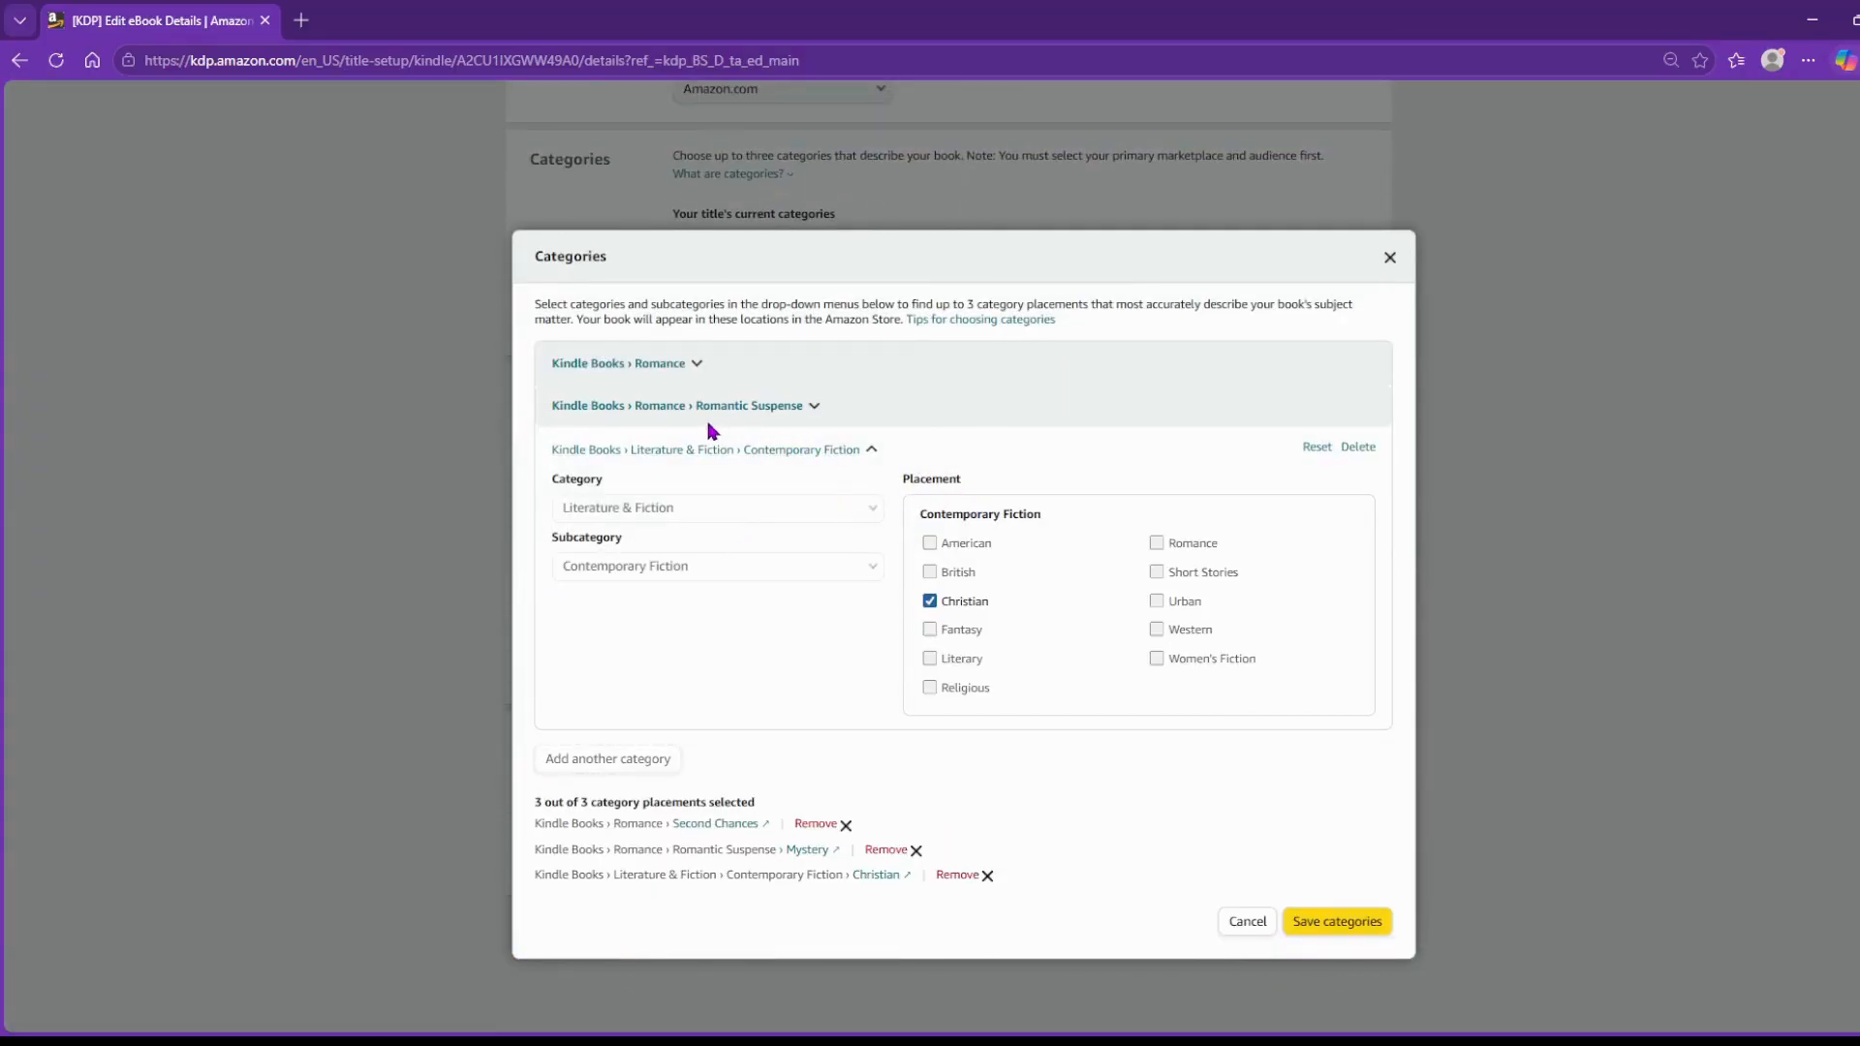
{"action": "left_click", "coordinate": [653, 366]}
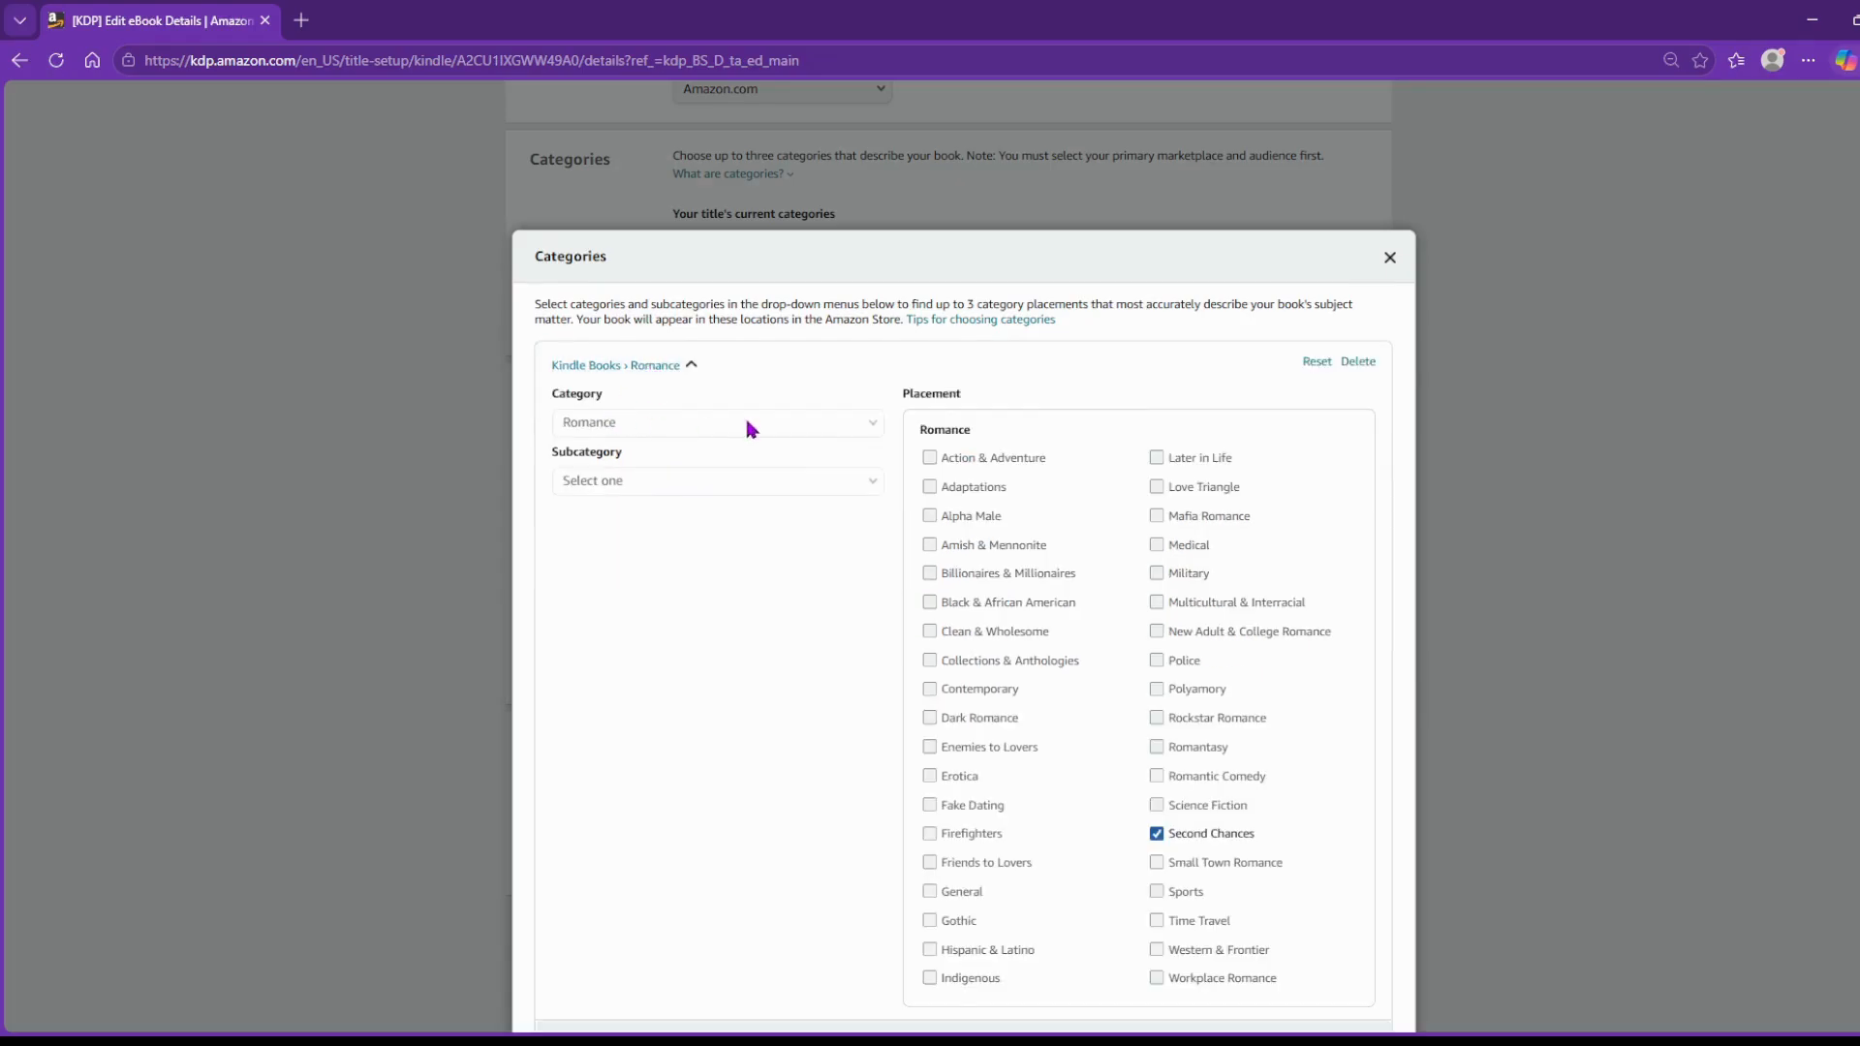
{"action": "scroll", "coordinate": [859, 523], "scroll_direction": "down", "scroll_amount": 2}
{"action": "scroll", "coordinate": [876, 455], "scroll_direction": "up", "scroll_amount": 1}
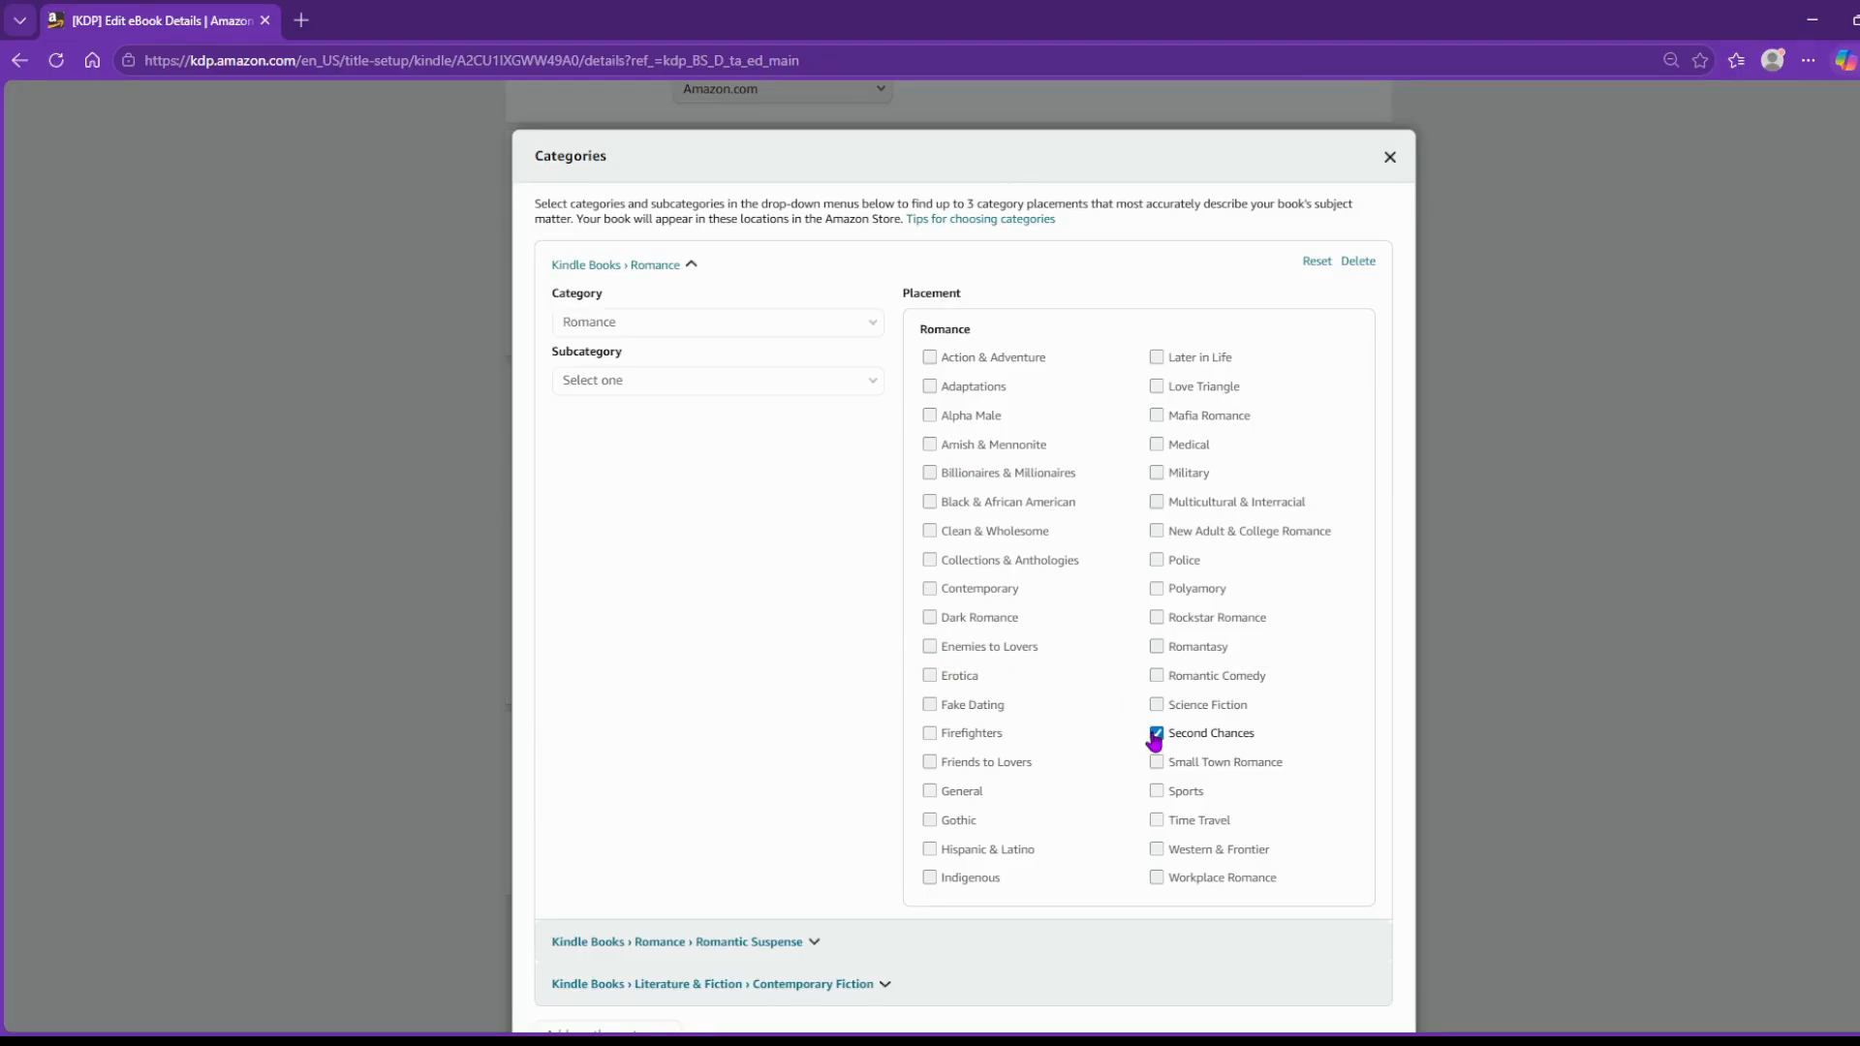
{"action": "scroll", "coordinate": [742, 678], "scroll_direction": "down", "scroll_amount": 1}
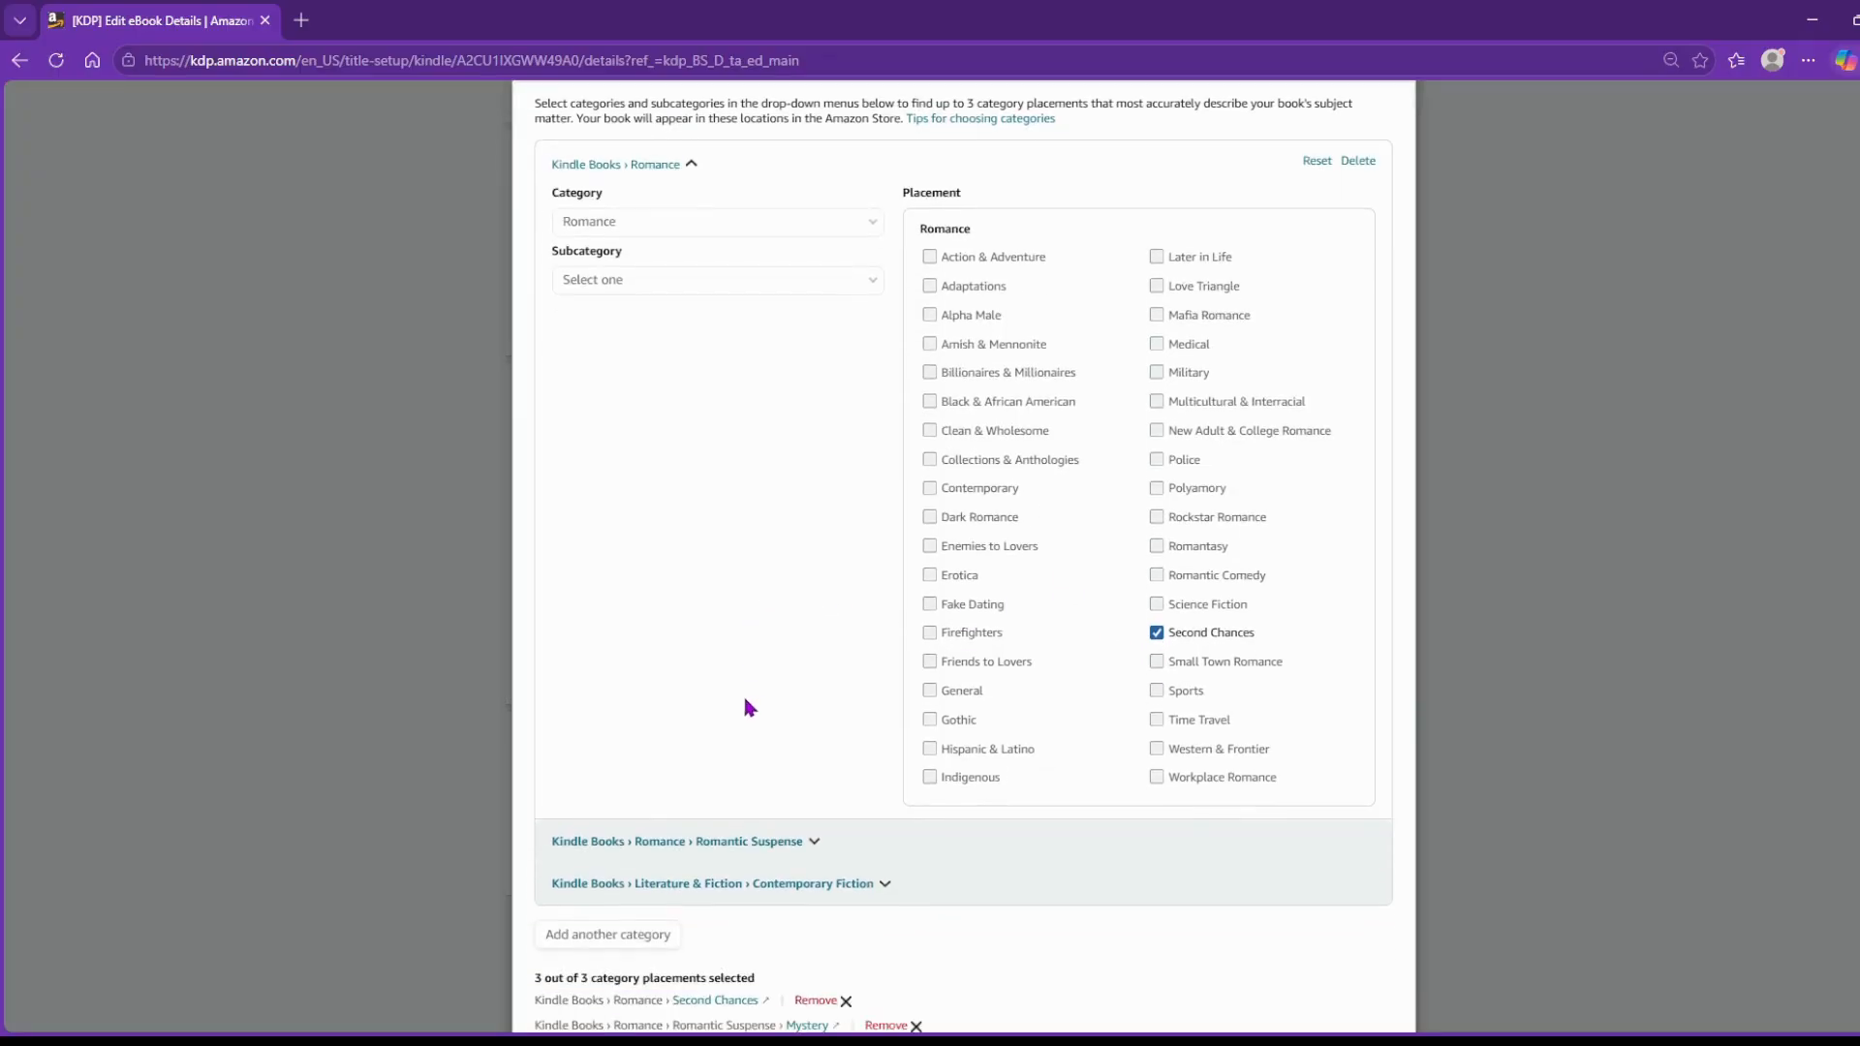
{"action": "scroll", "coordinate": [788, 662], "scroll_direction": "down", "scroll_amount": 1}
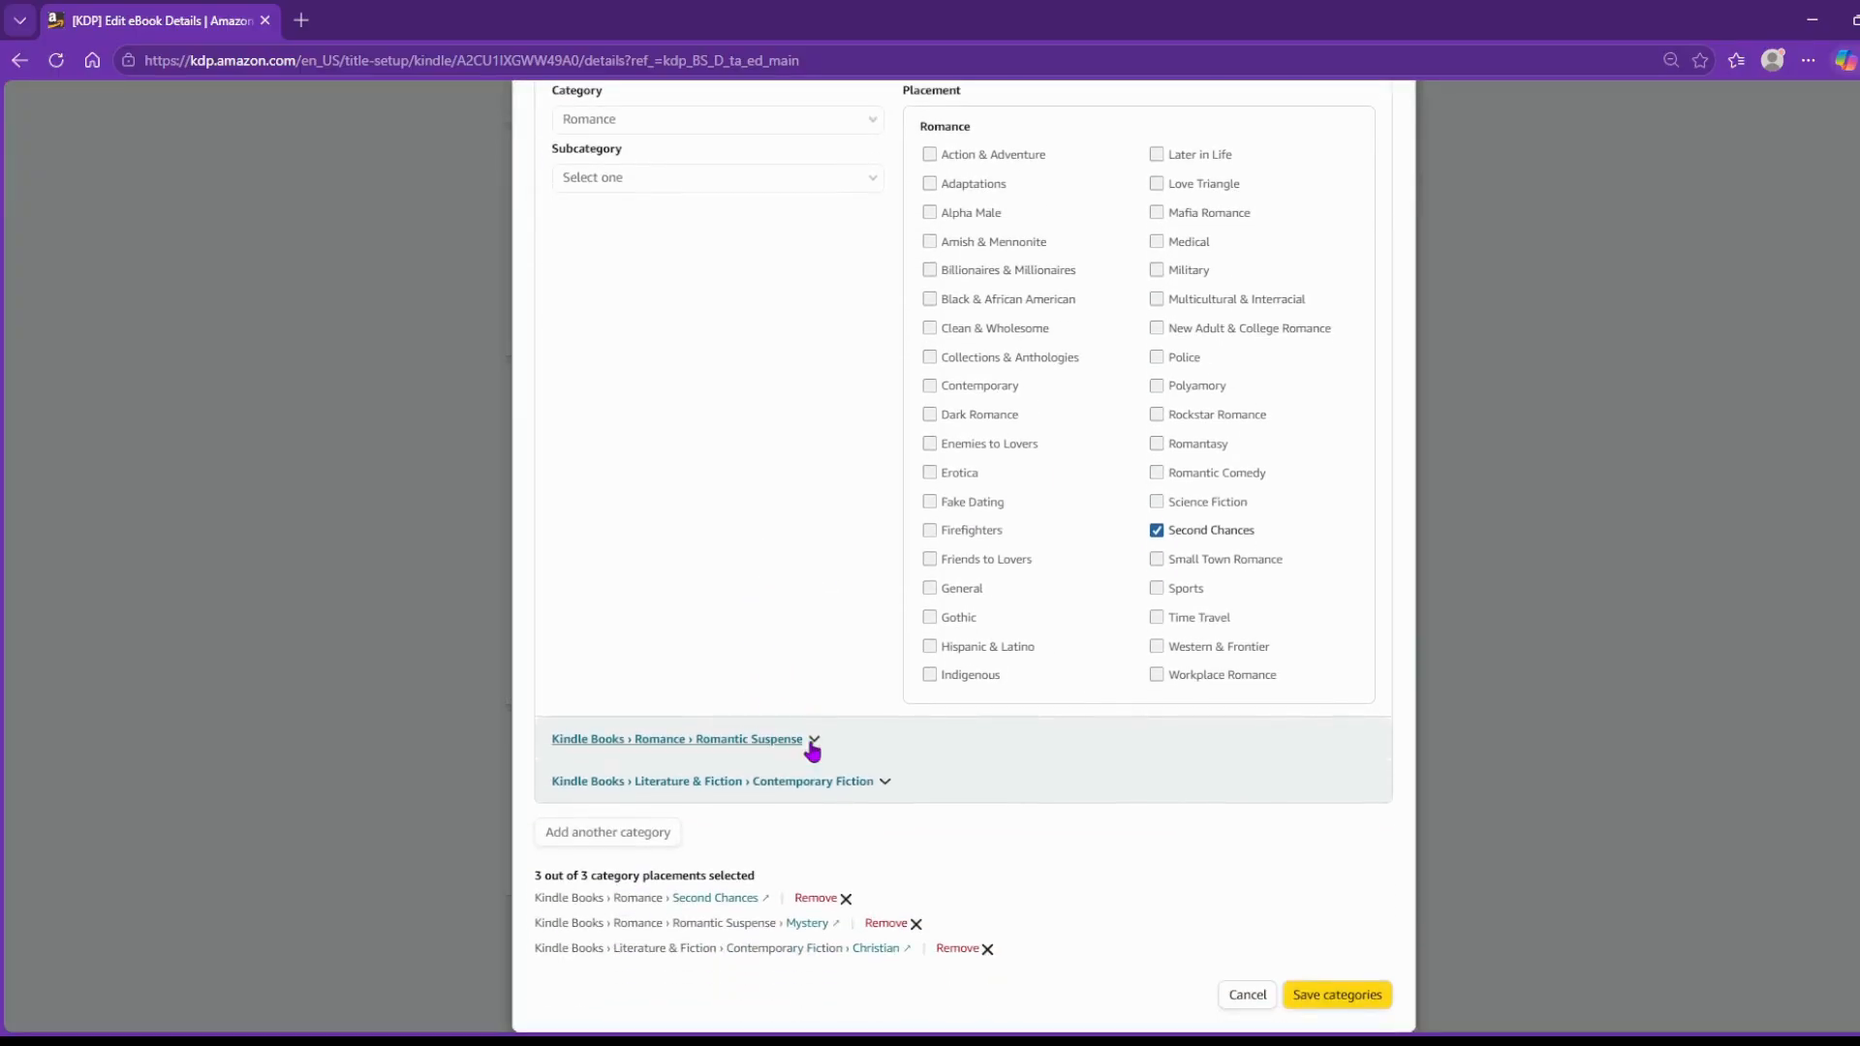
{"action": "scroll", "coordinate": [986, 828], "scroll_direction": "down", "scroll_amount": 1}
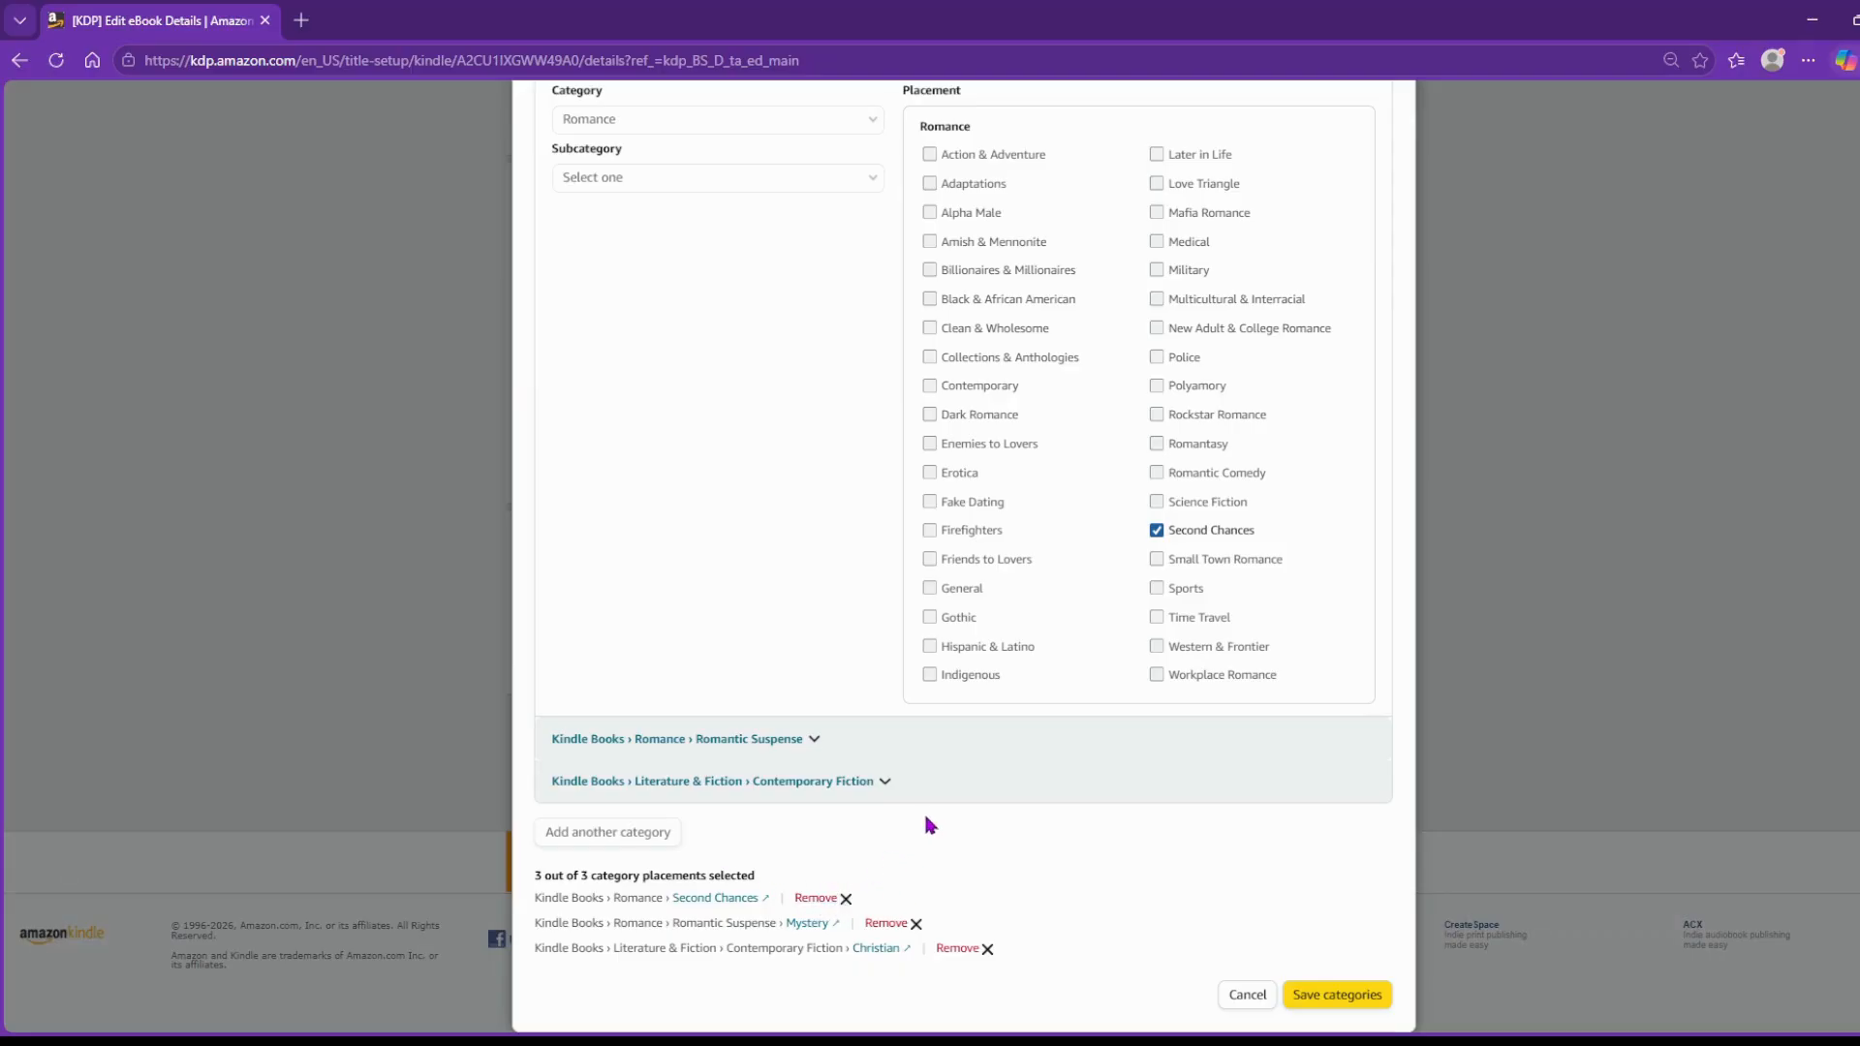
{"action": "scroll", "coordinate": [924, 804], "scroll_direction": "up", "scroll_amount": 2}
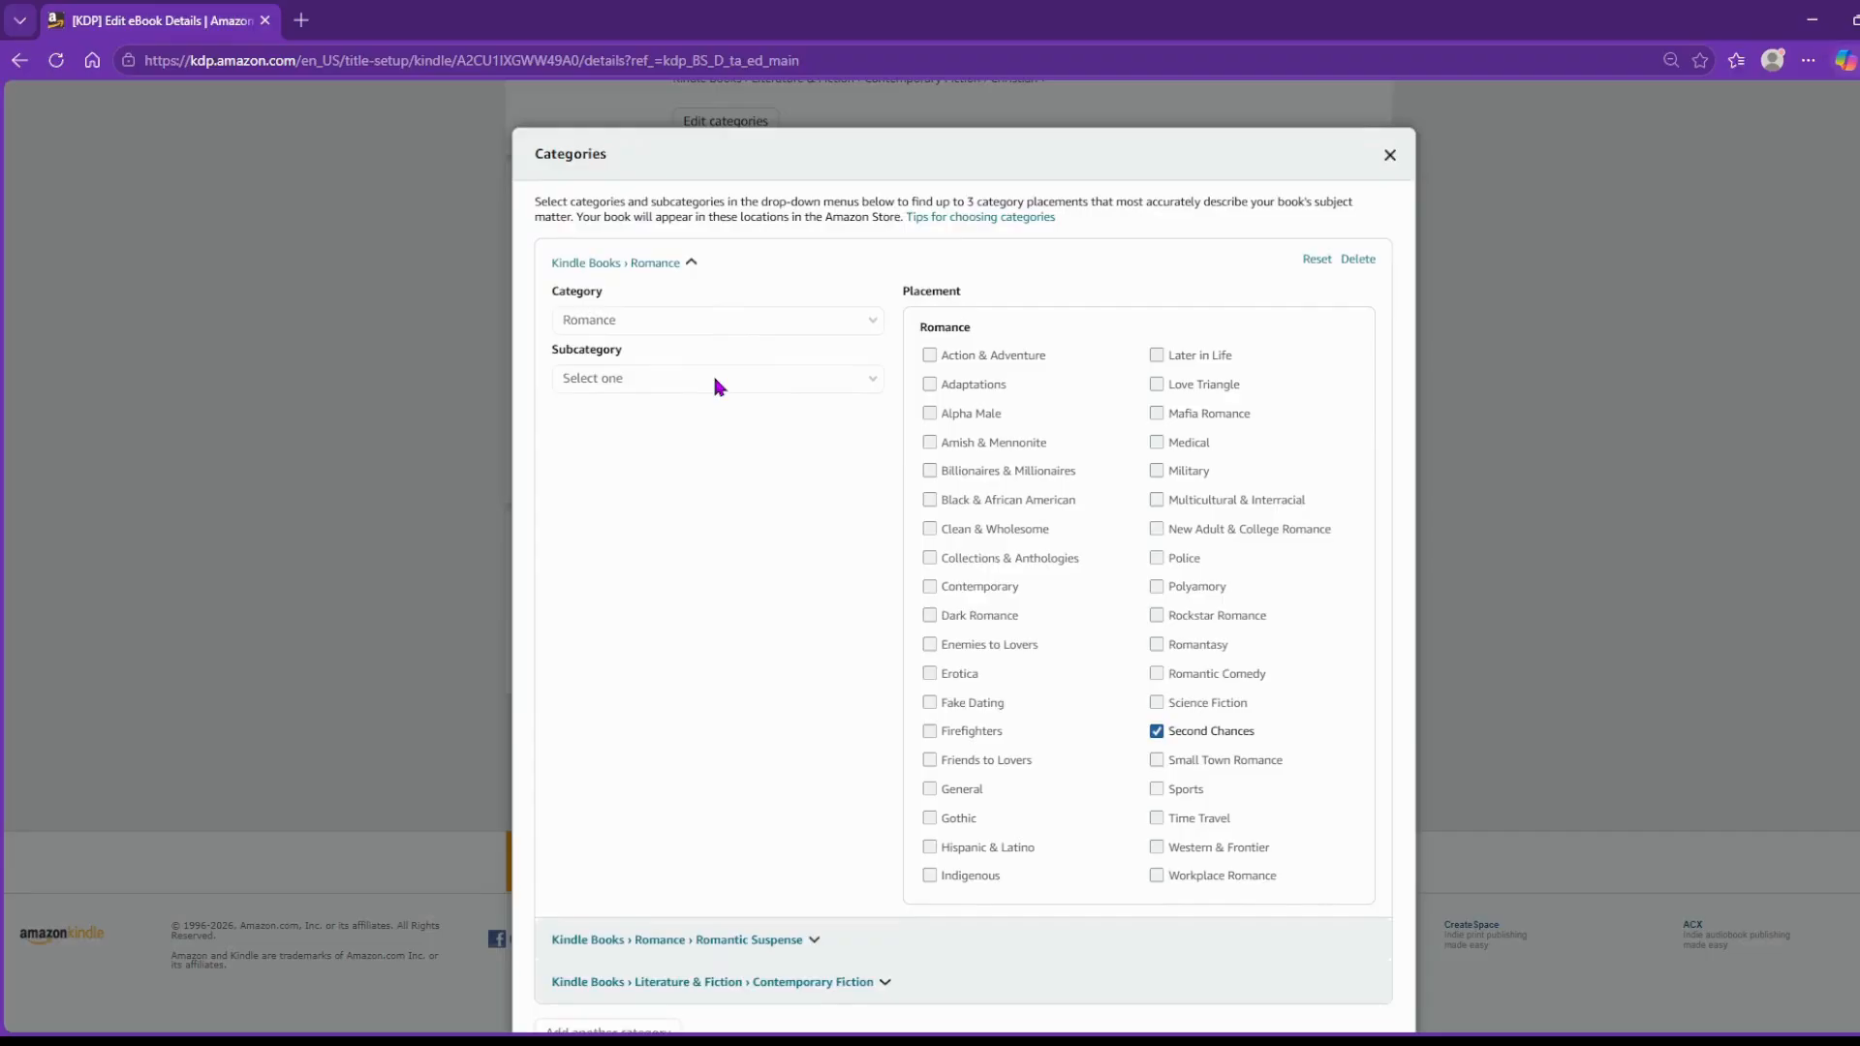
{"action": "scroll", "coordinate": [800, 531], "scroll_direction": "down", "scroll_amount": 2}
{"action": "scroll", "coordinate": [823, 513], "scroll_direction": "up", "scroll_amount": 2}
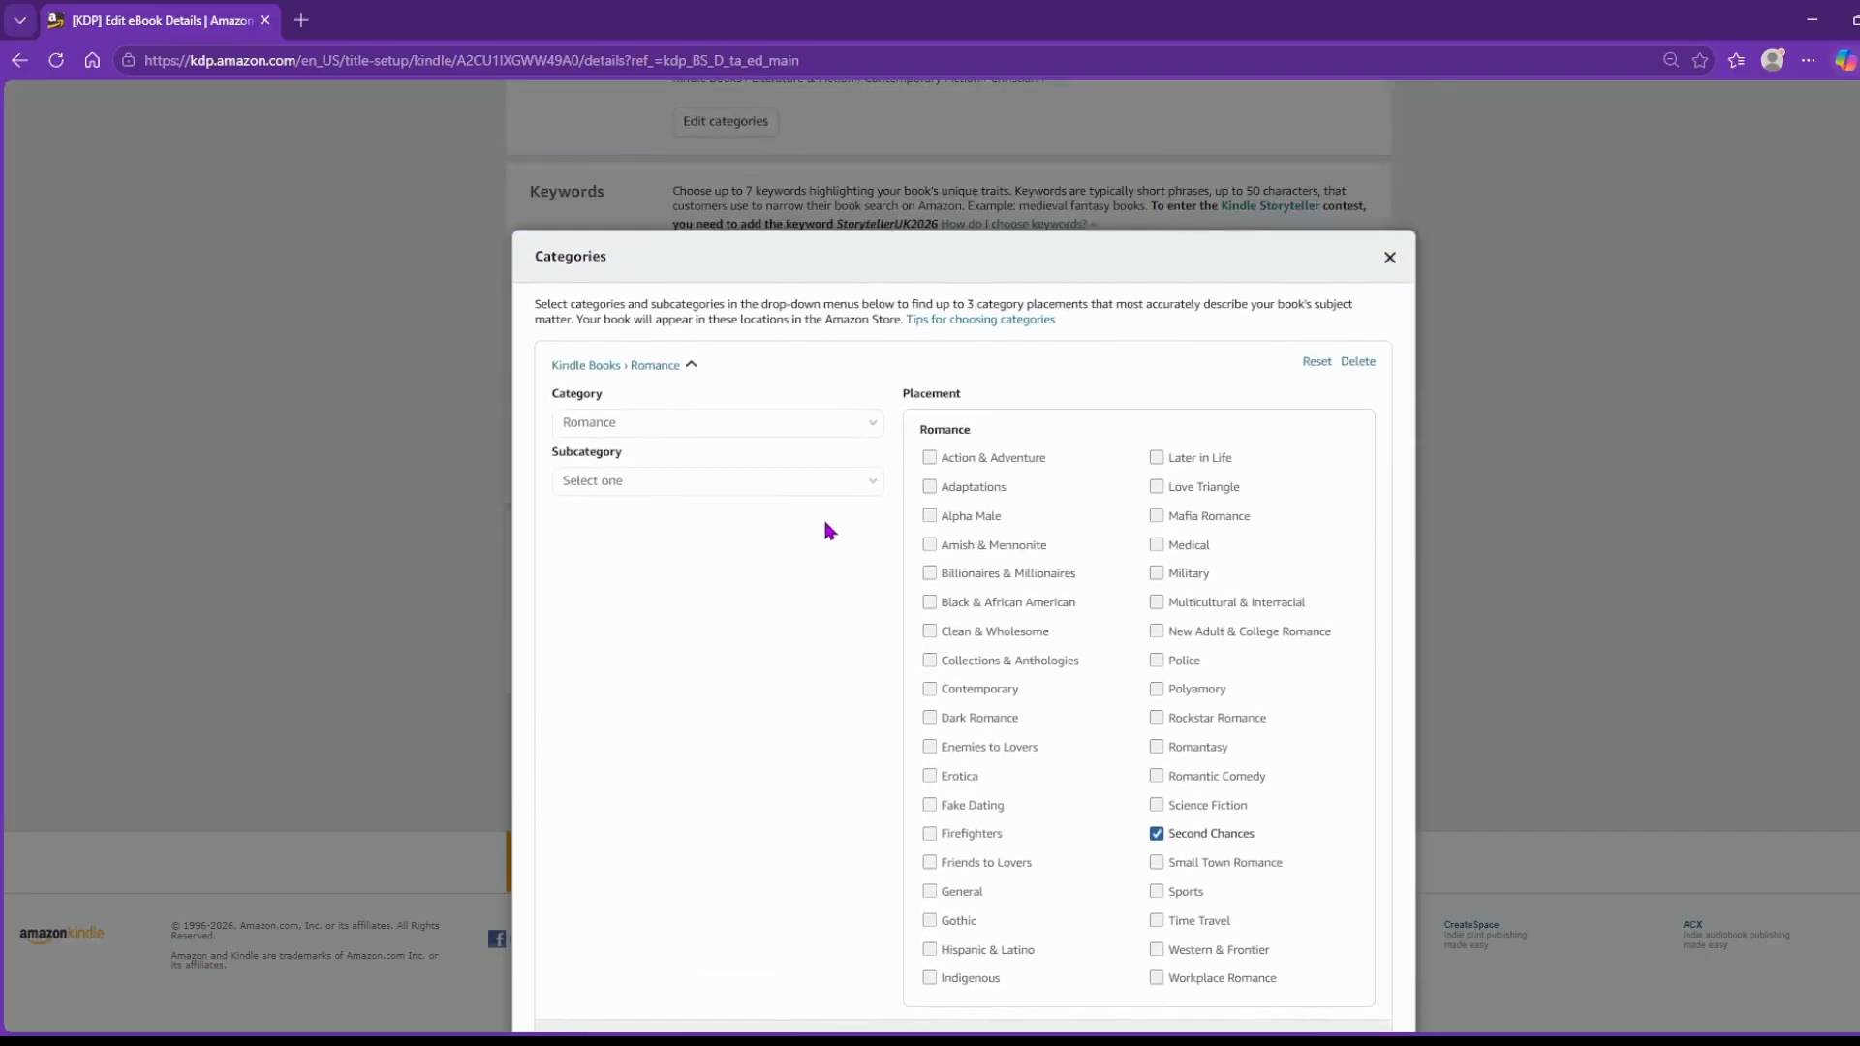
Remove the Romance › Second Chances placement from the selected categories.
{"action": "scroll", "coordinate": [830, 530], "scroll_direction": "down", "scroll_amount": 3}
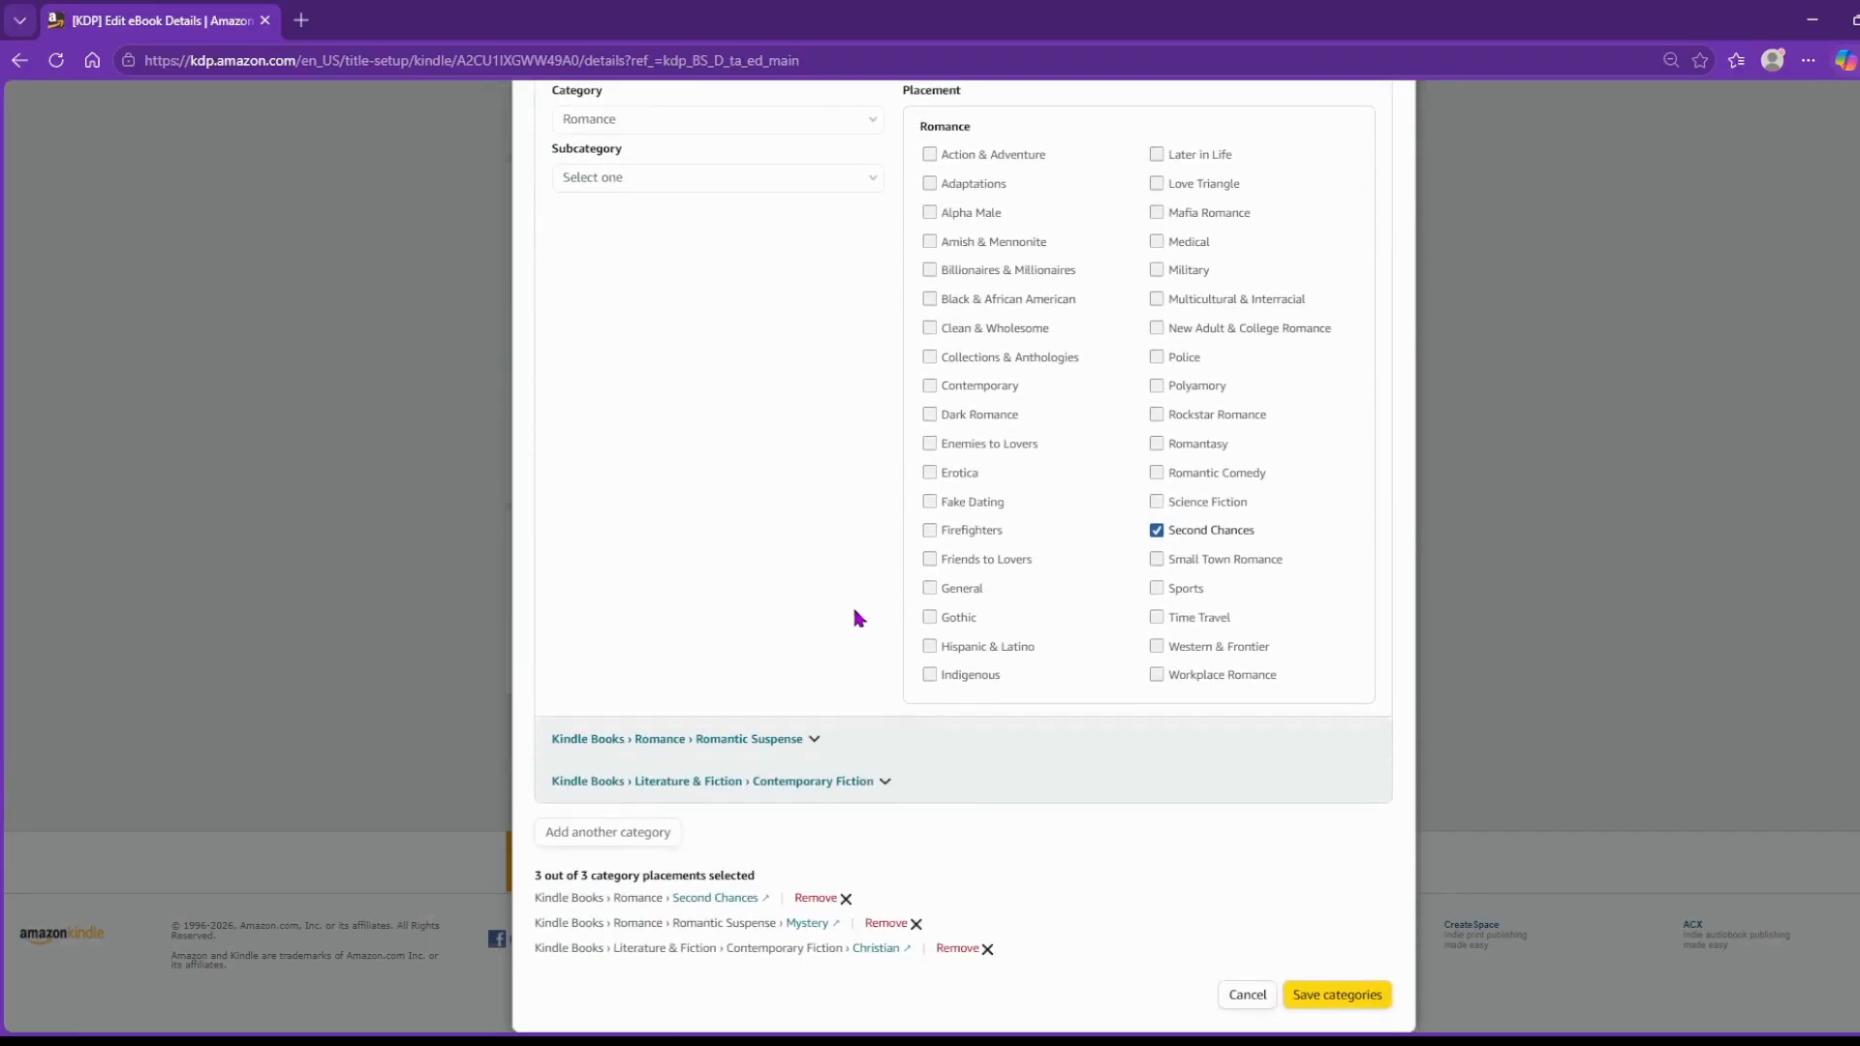
{"action": "left_click", "coordinate": [841, 900]}
{"action": "scroll", "coordinate": [773, 549], "scroll_direction": "up", "scroll_amount": 3}
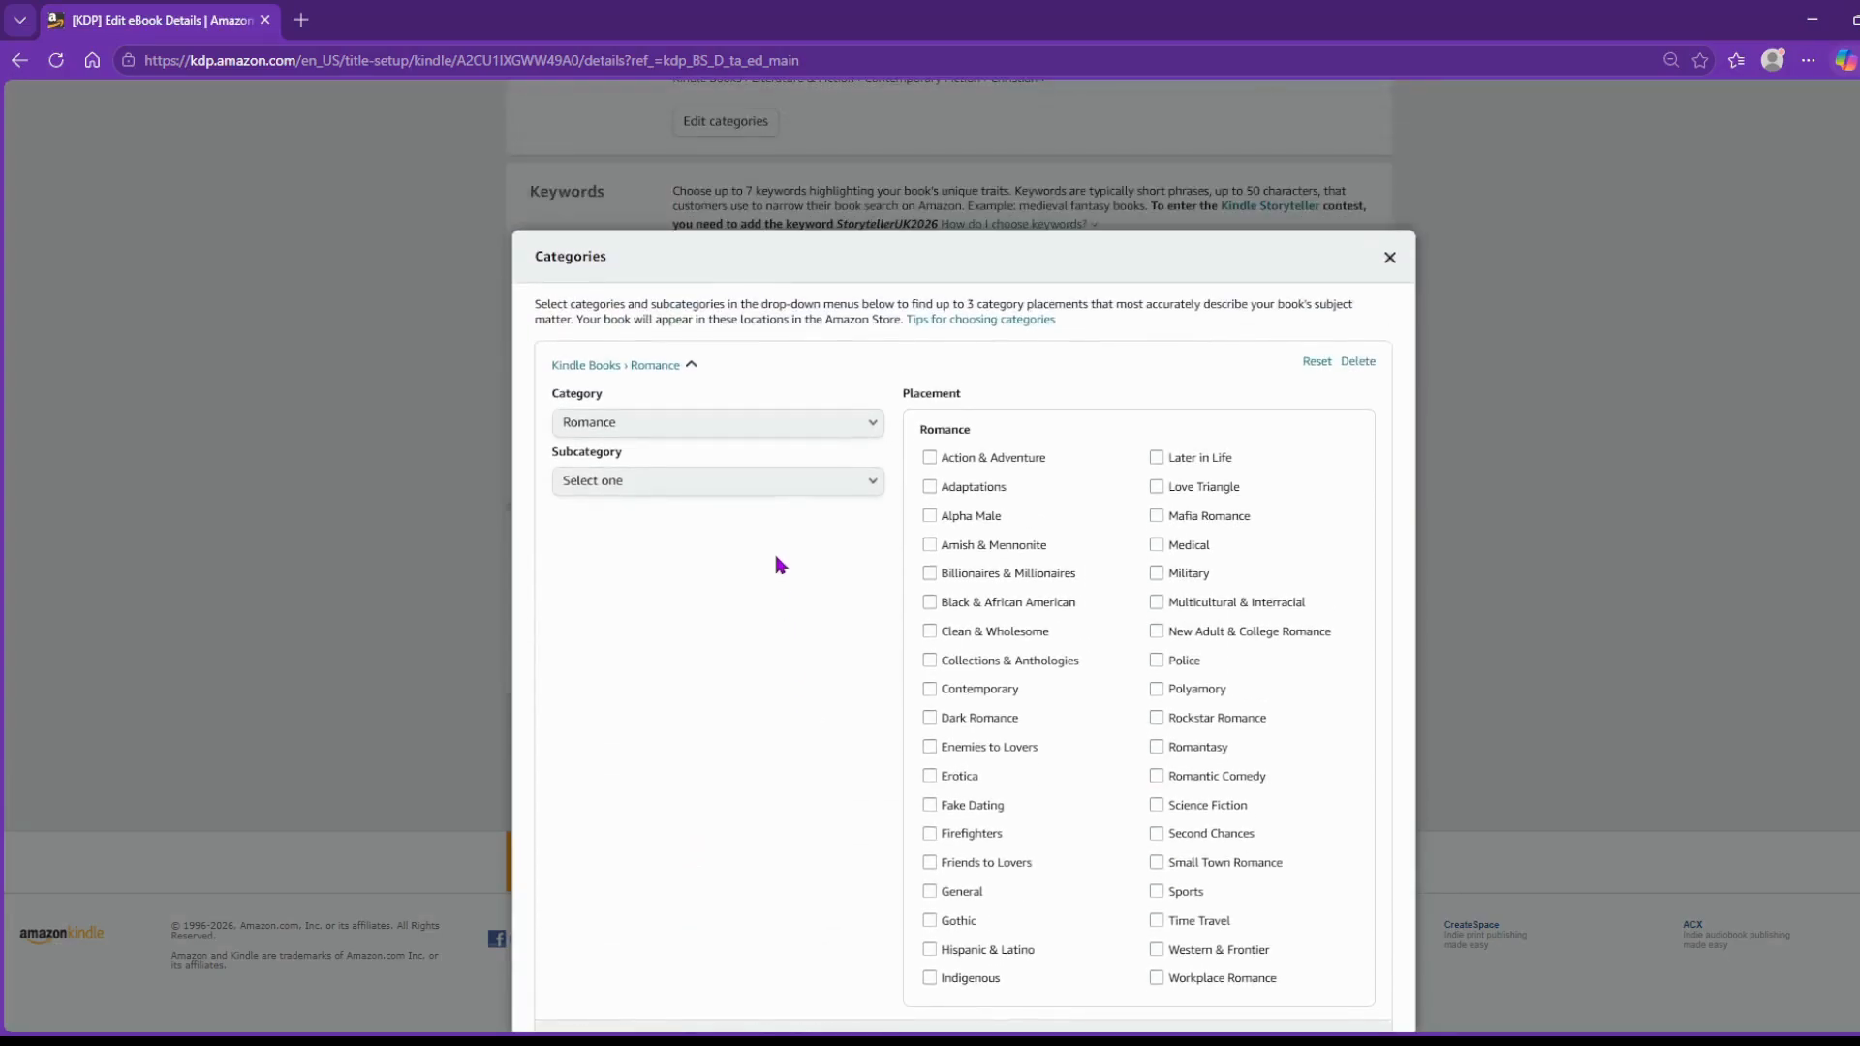
Examine the placement options under Romance's Paranormal, Holidays and Romantic Suspense subcategories.
{"action": "left_click", "coordinate": [797, 484]}
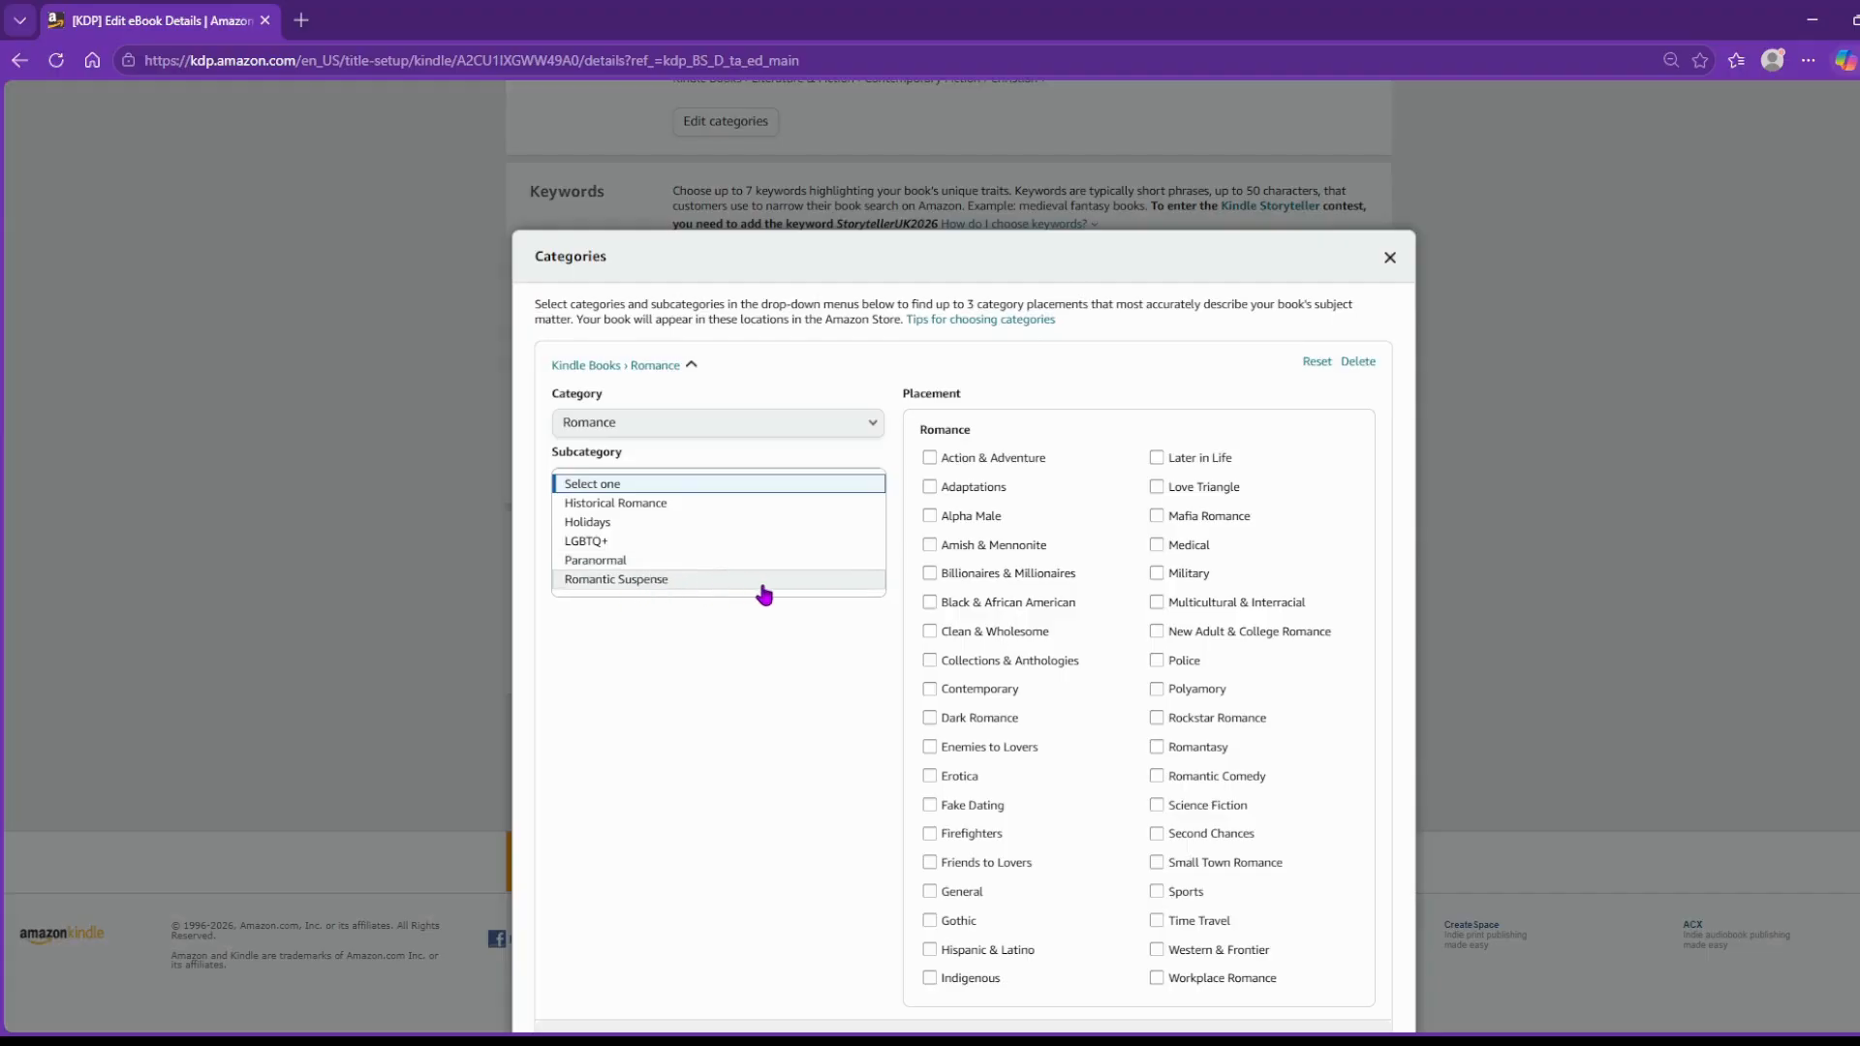
{"action": "left_click", "coordinate": [689, 564]}
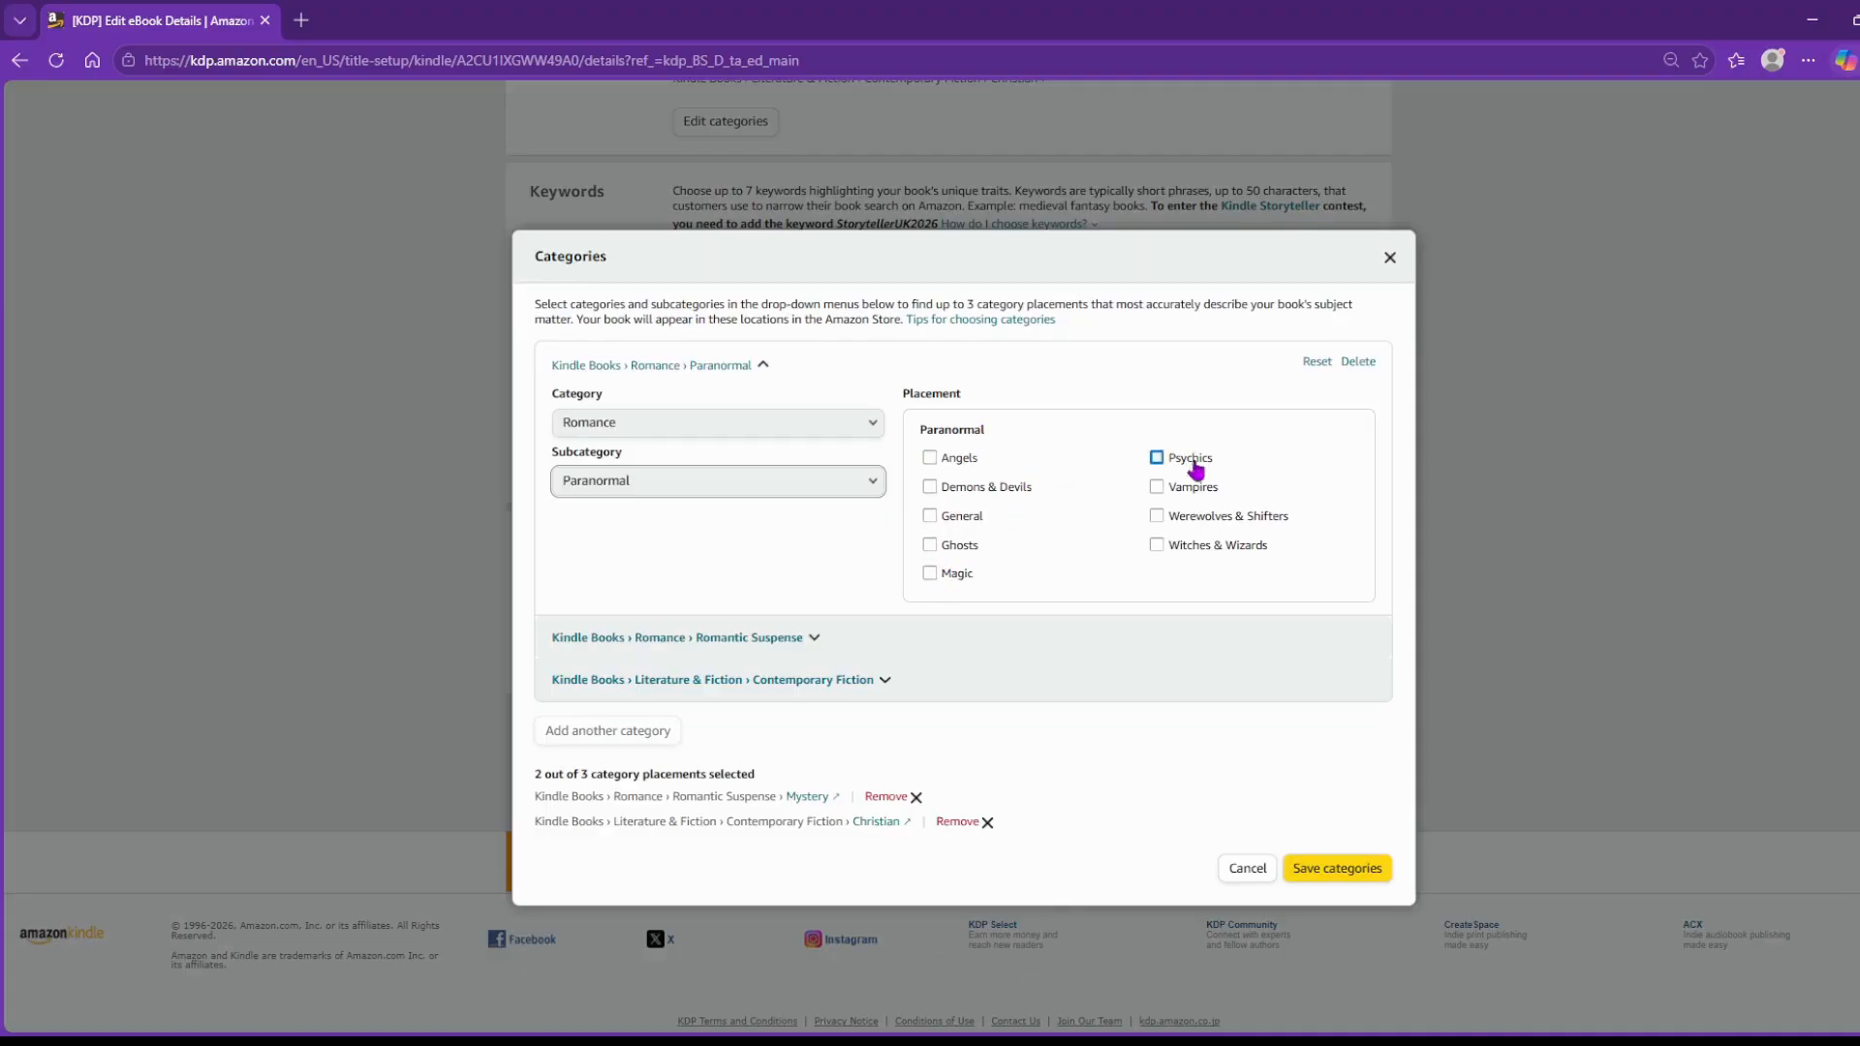
{"action": "left_click", "coordinate": [768, 487]}
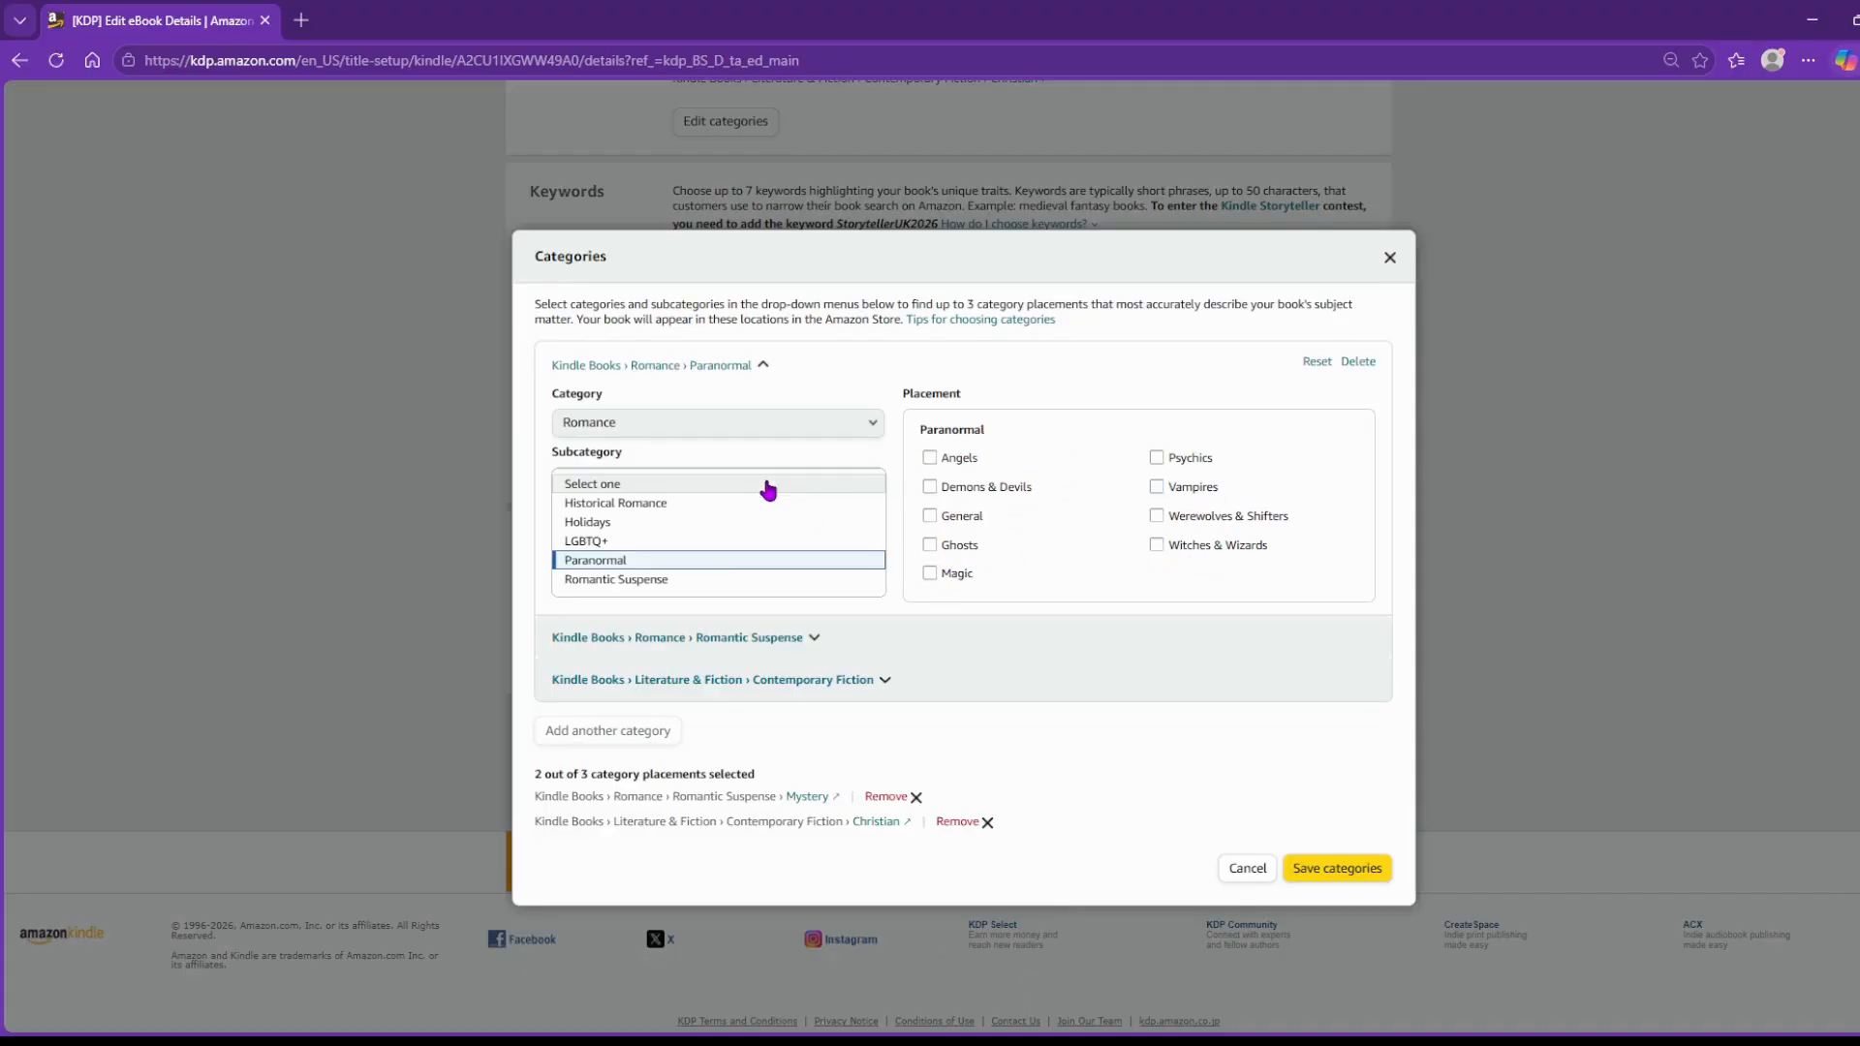
{"action": "left_click", "coordinate": [669, 523]}
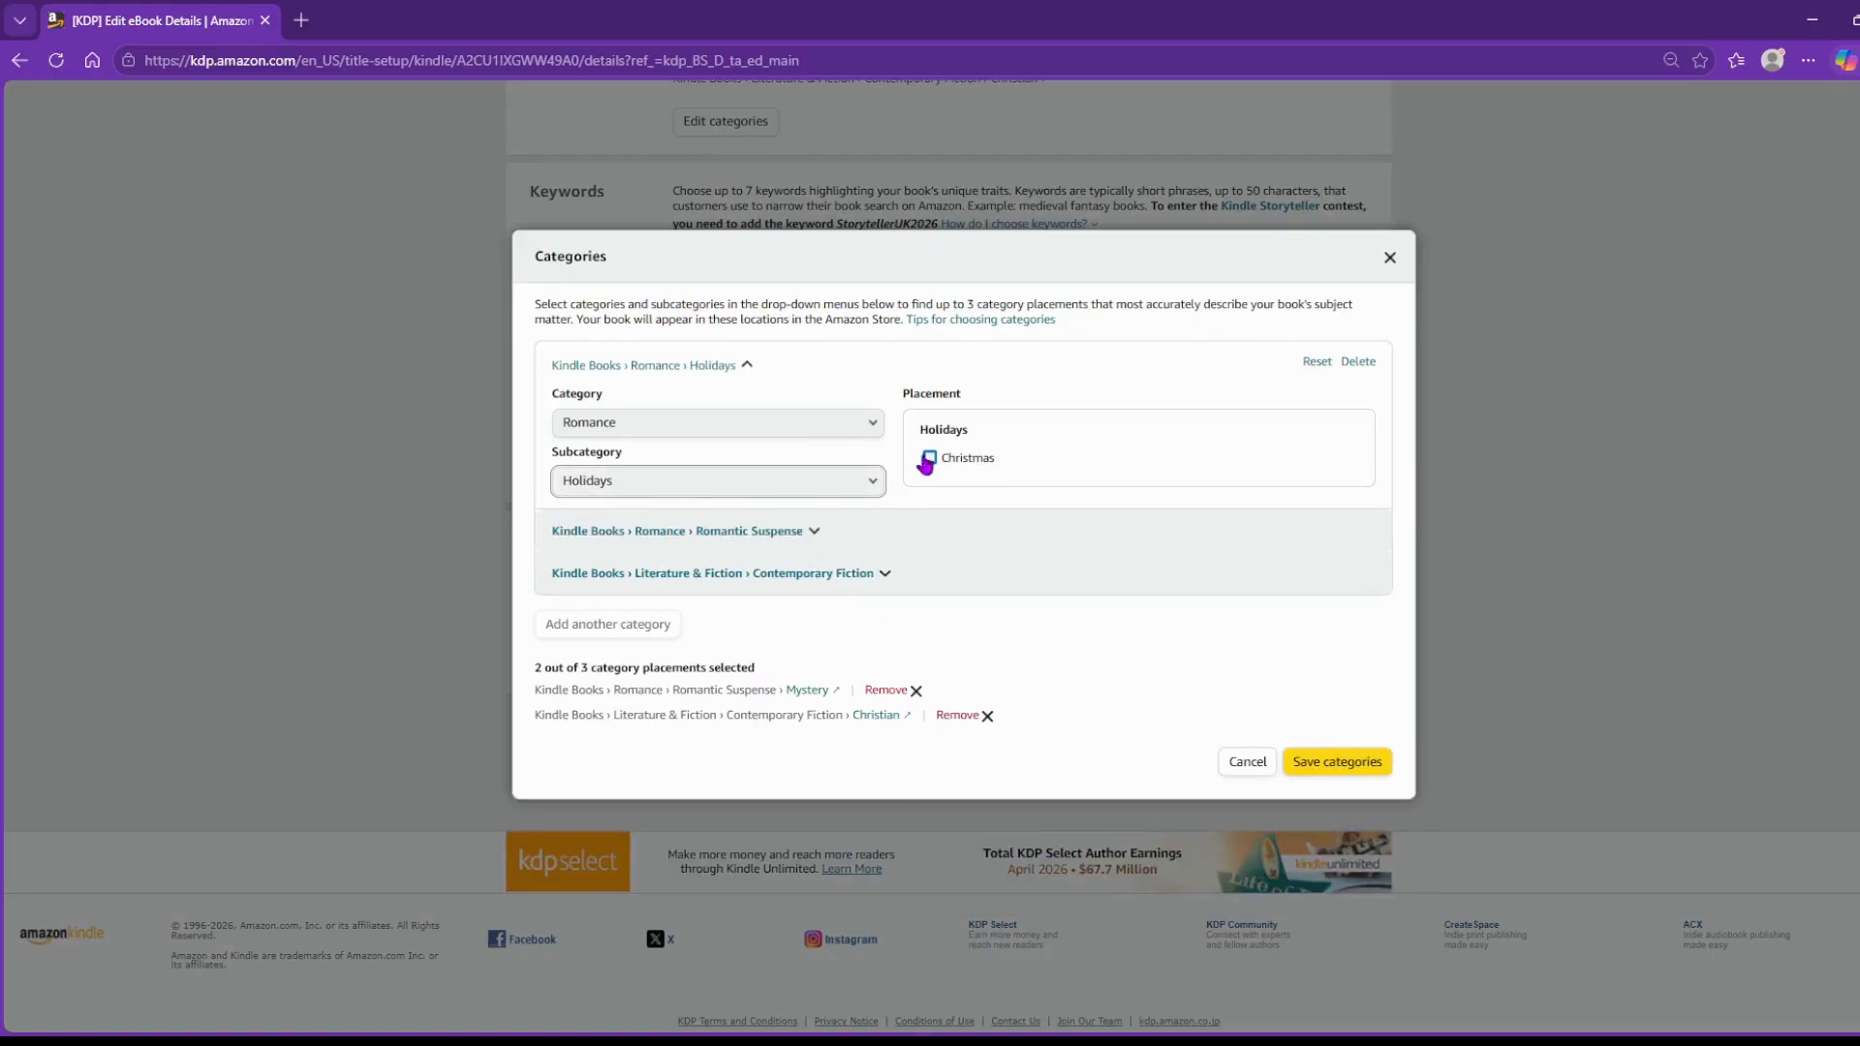
{"action": "left_click", "coordinate": [688, 484]}
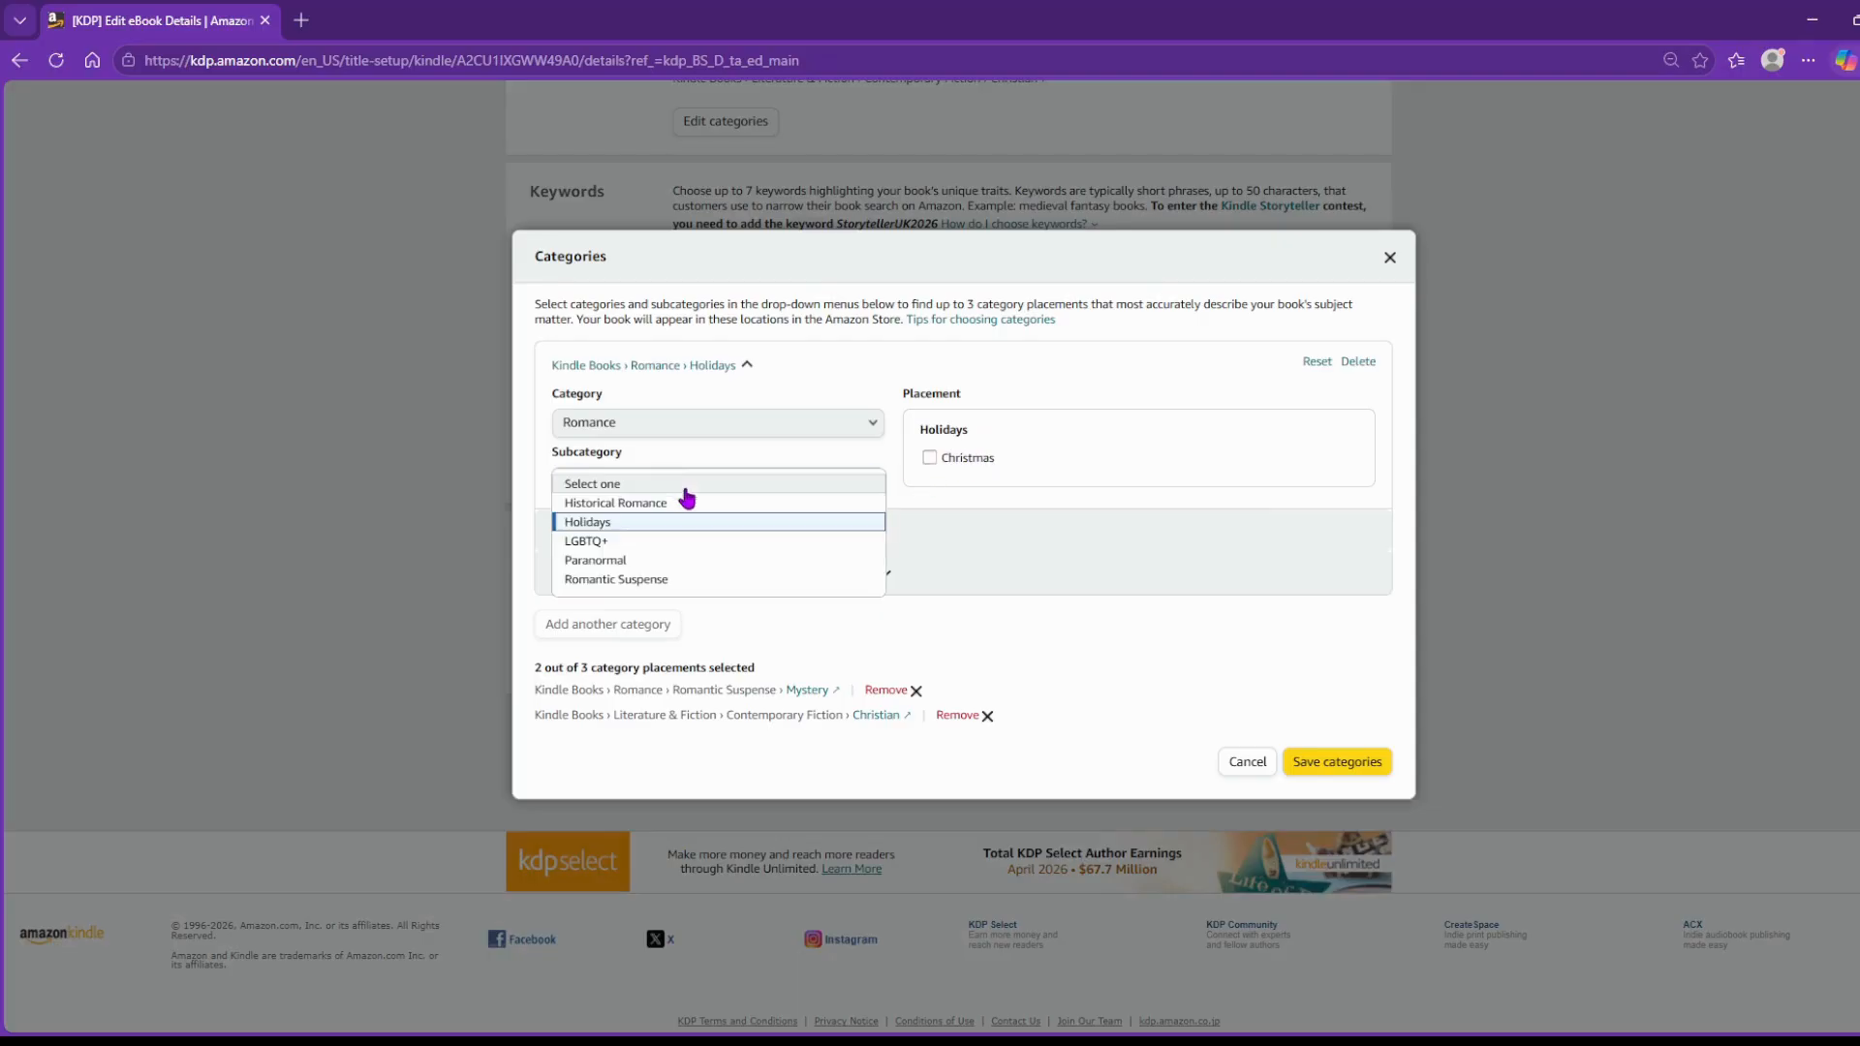
{"action": "left_click", "coordinate": [662, 579]}
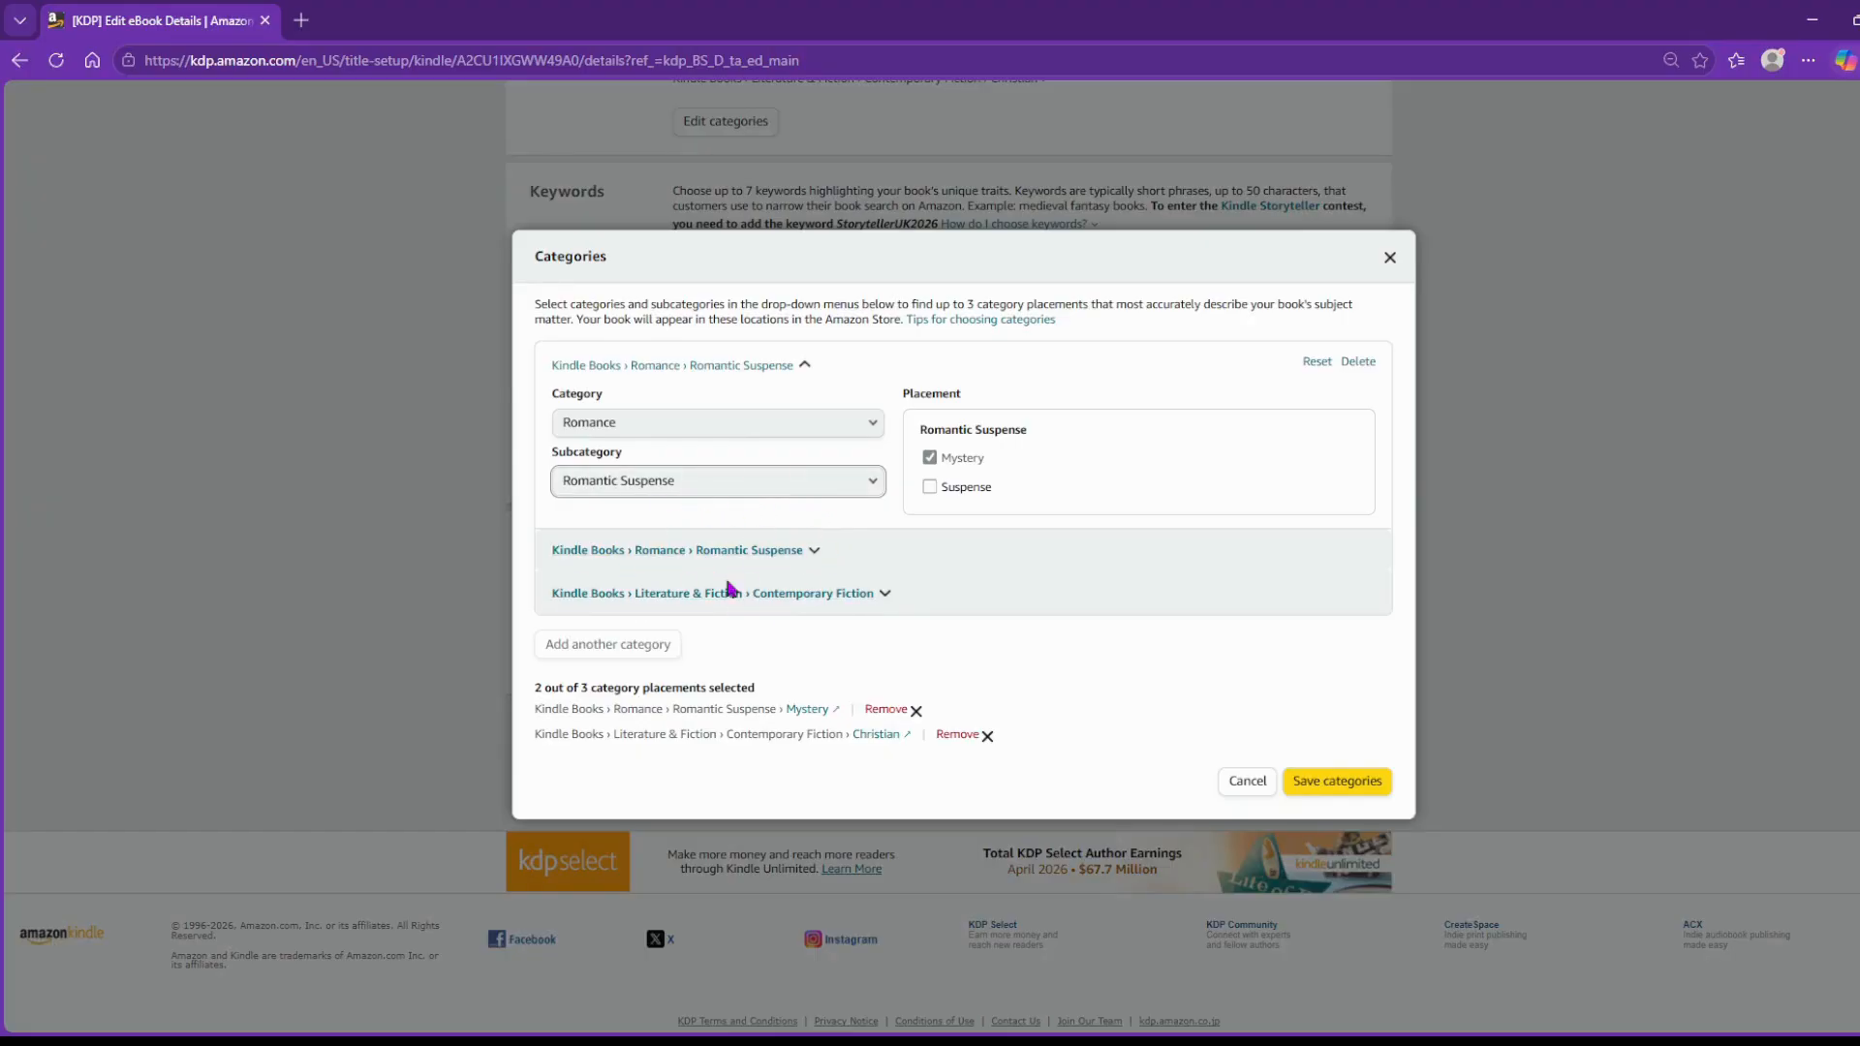
{"action": "left_click", "coordinate": [712, 486]}
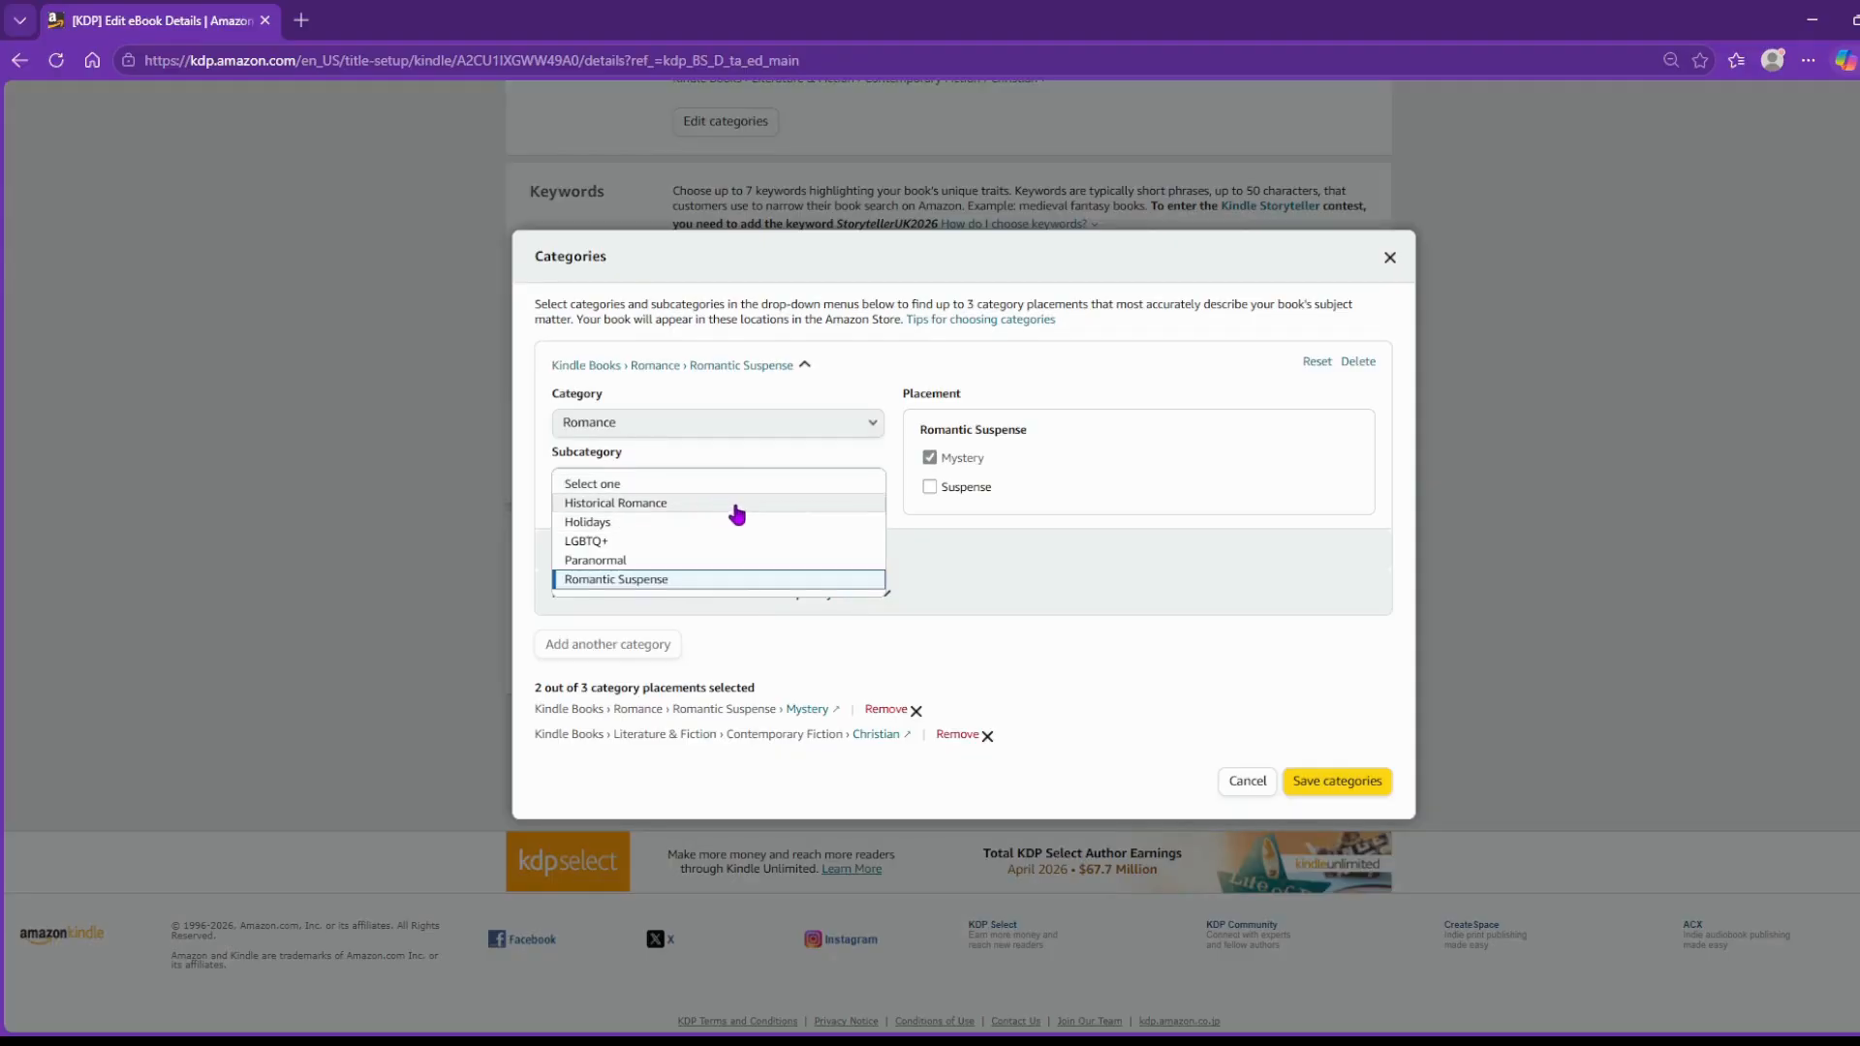
Switch the first category entry to Literature & Fiction and examine the Literary Fiction placement options.
{"action": "left_click", "coordinate": [775, 422]}
{"action": "left_click", "coordinate": [775, 423]}
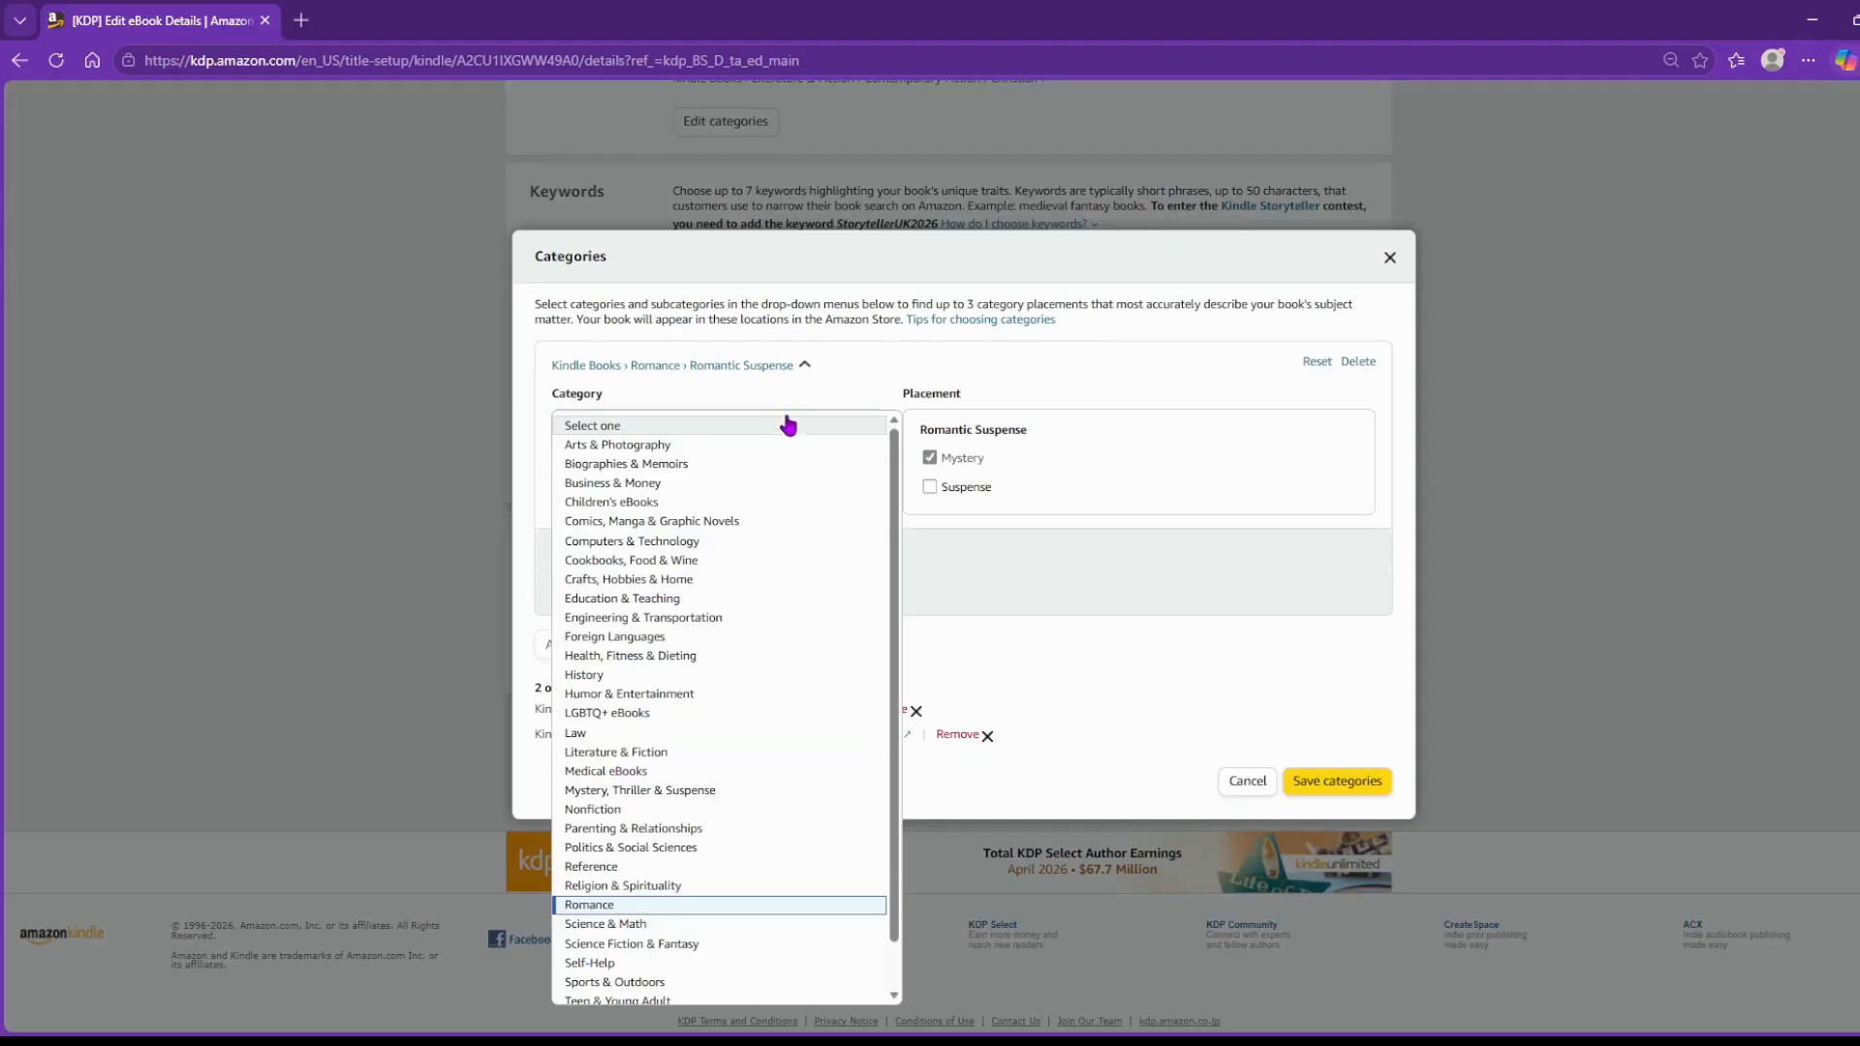
{"action": "left_click", "coordinate": [773, 427]}
{"action": "left_click", "coordinate": [770, 429]}
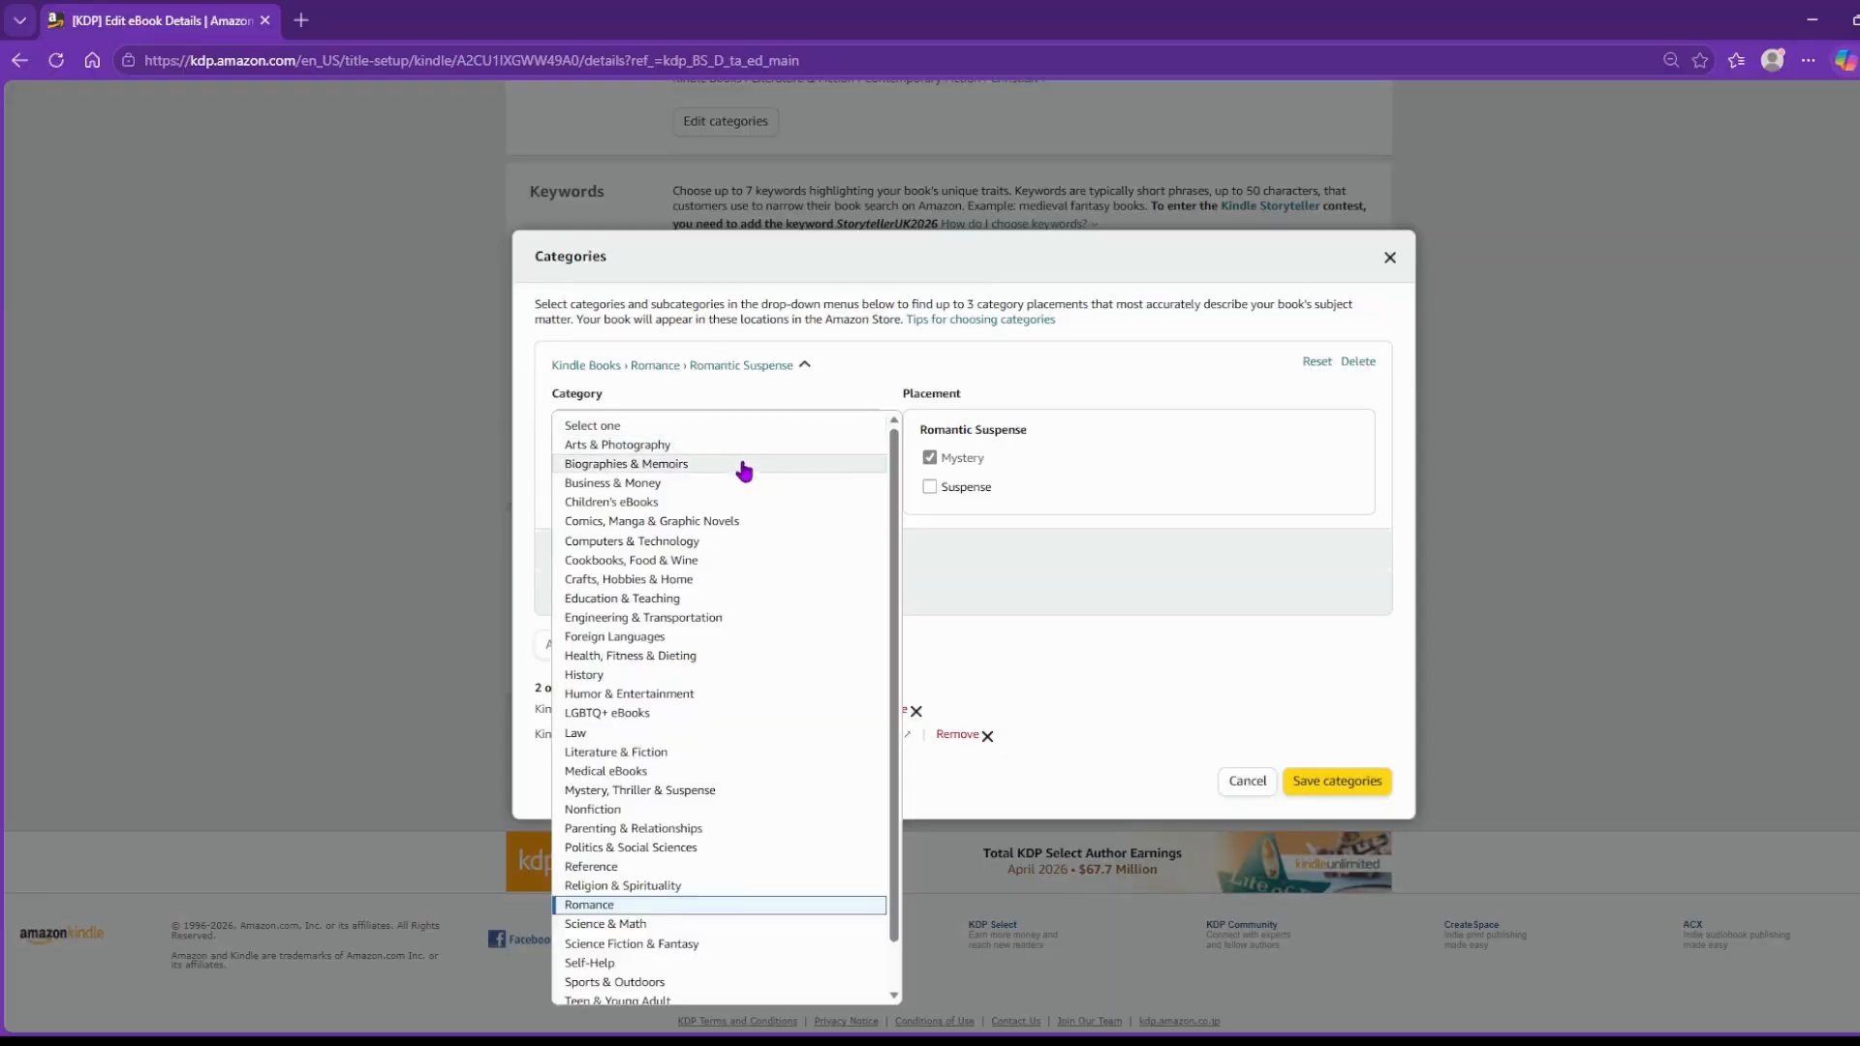
{"action": "scroll", "coordinate": [776, 783], "scroll_direction": "down", "scroll_amount": 2}
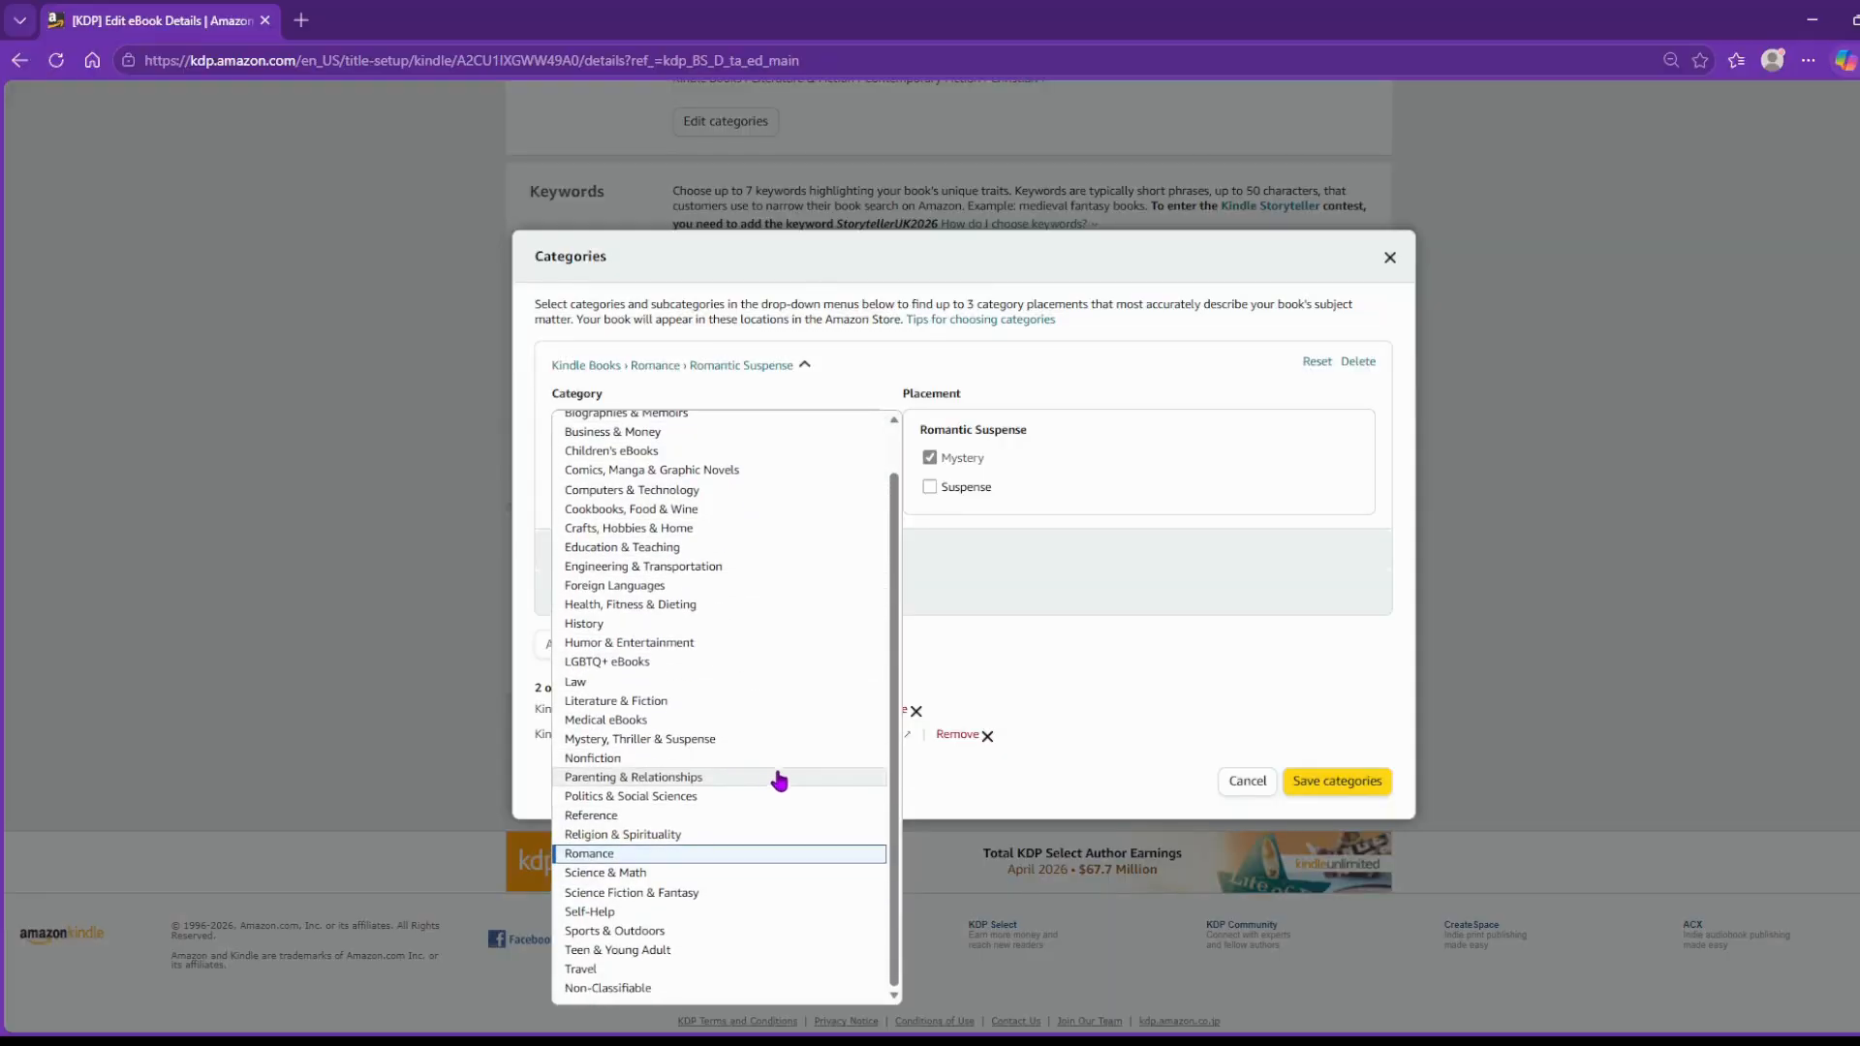
{"action": "scroll", "coordinate": [790, 667], "scroll_direction": "up", "scroll_amount": 1}
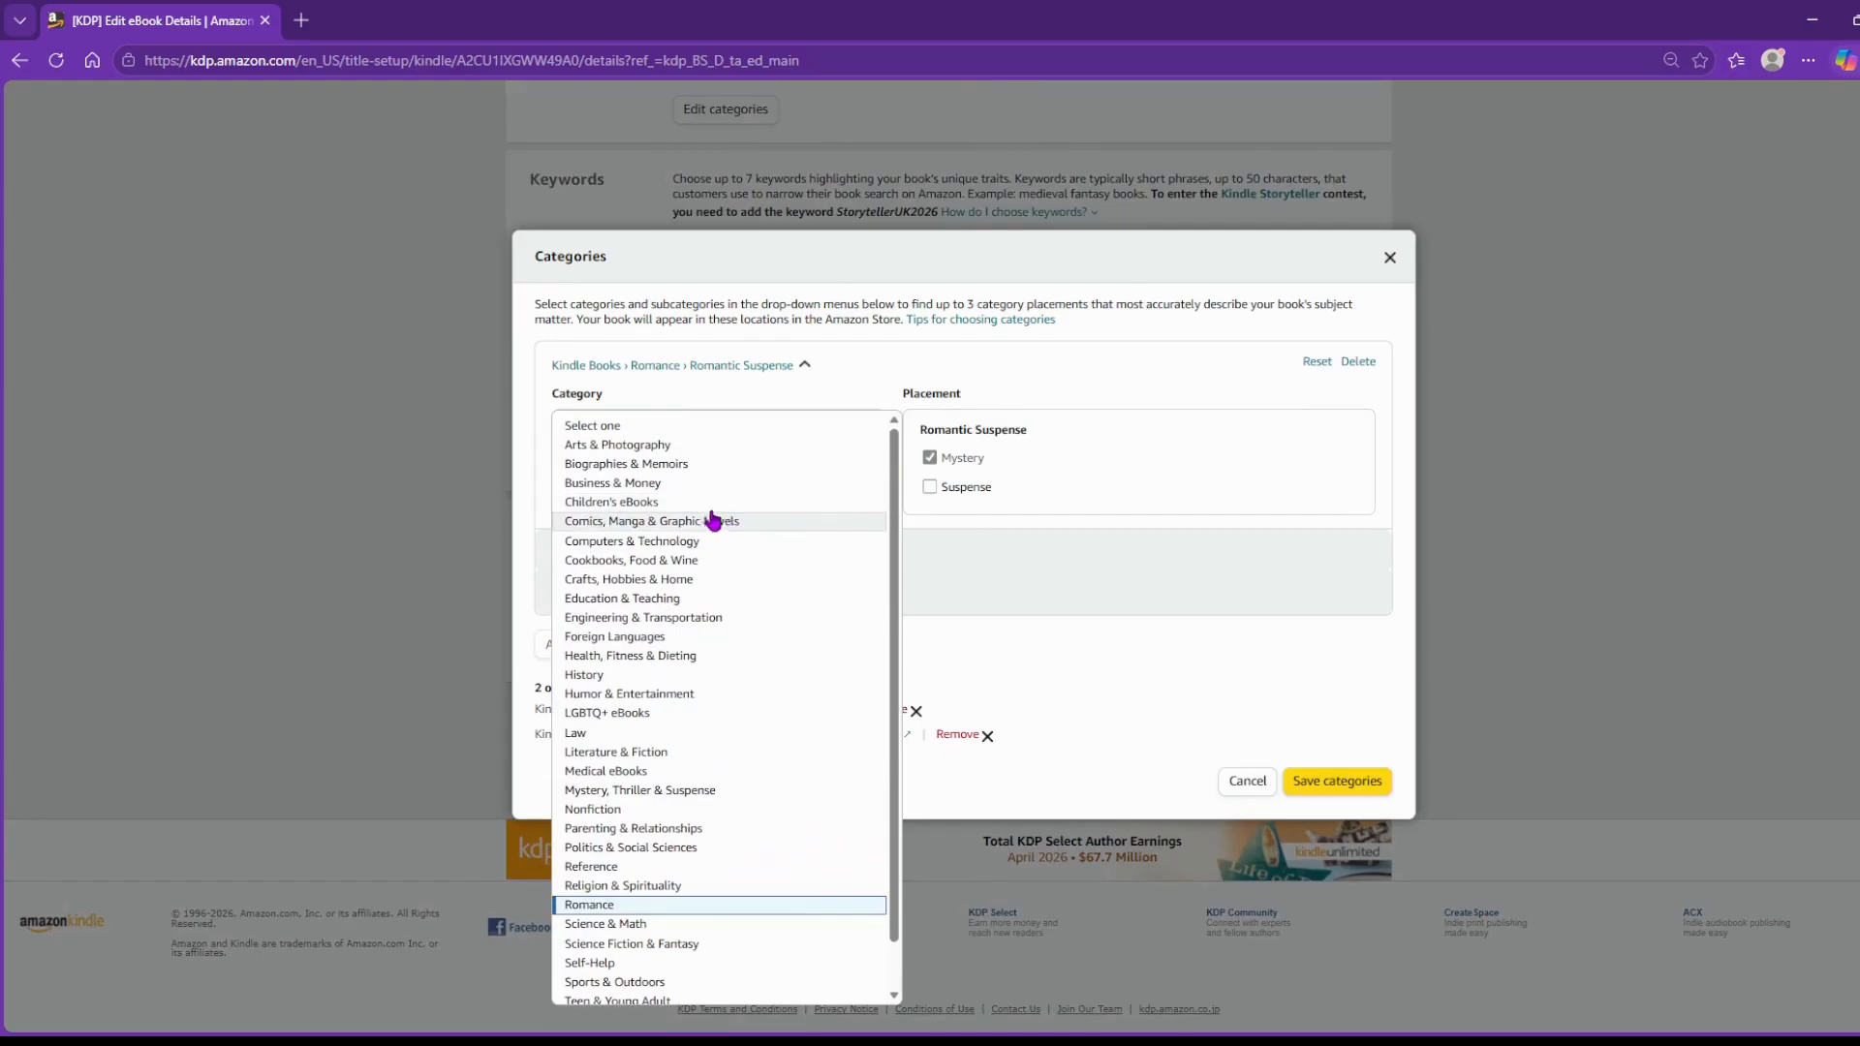
{"action": "left_click", "coordinate": [710, 754]}
{"action": "left_click", "coordinate": [786, 481]}
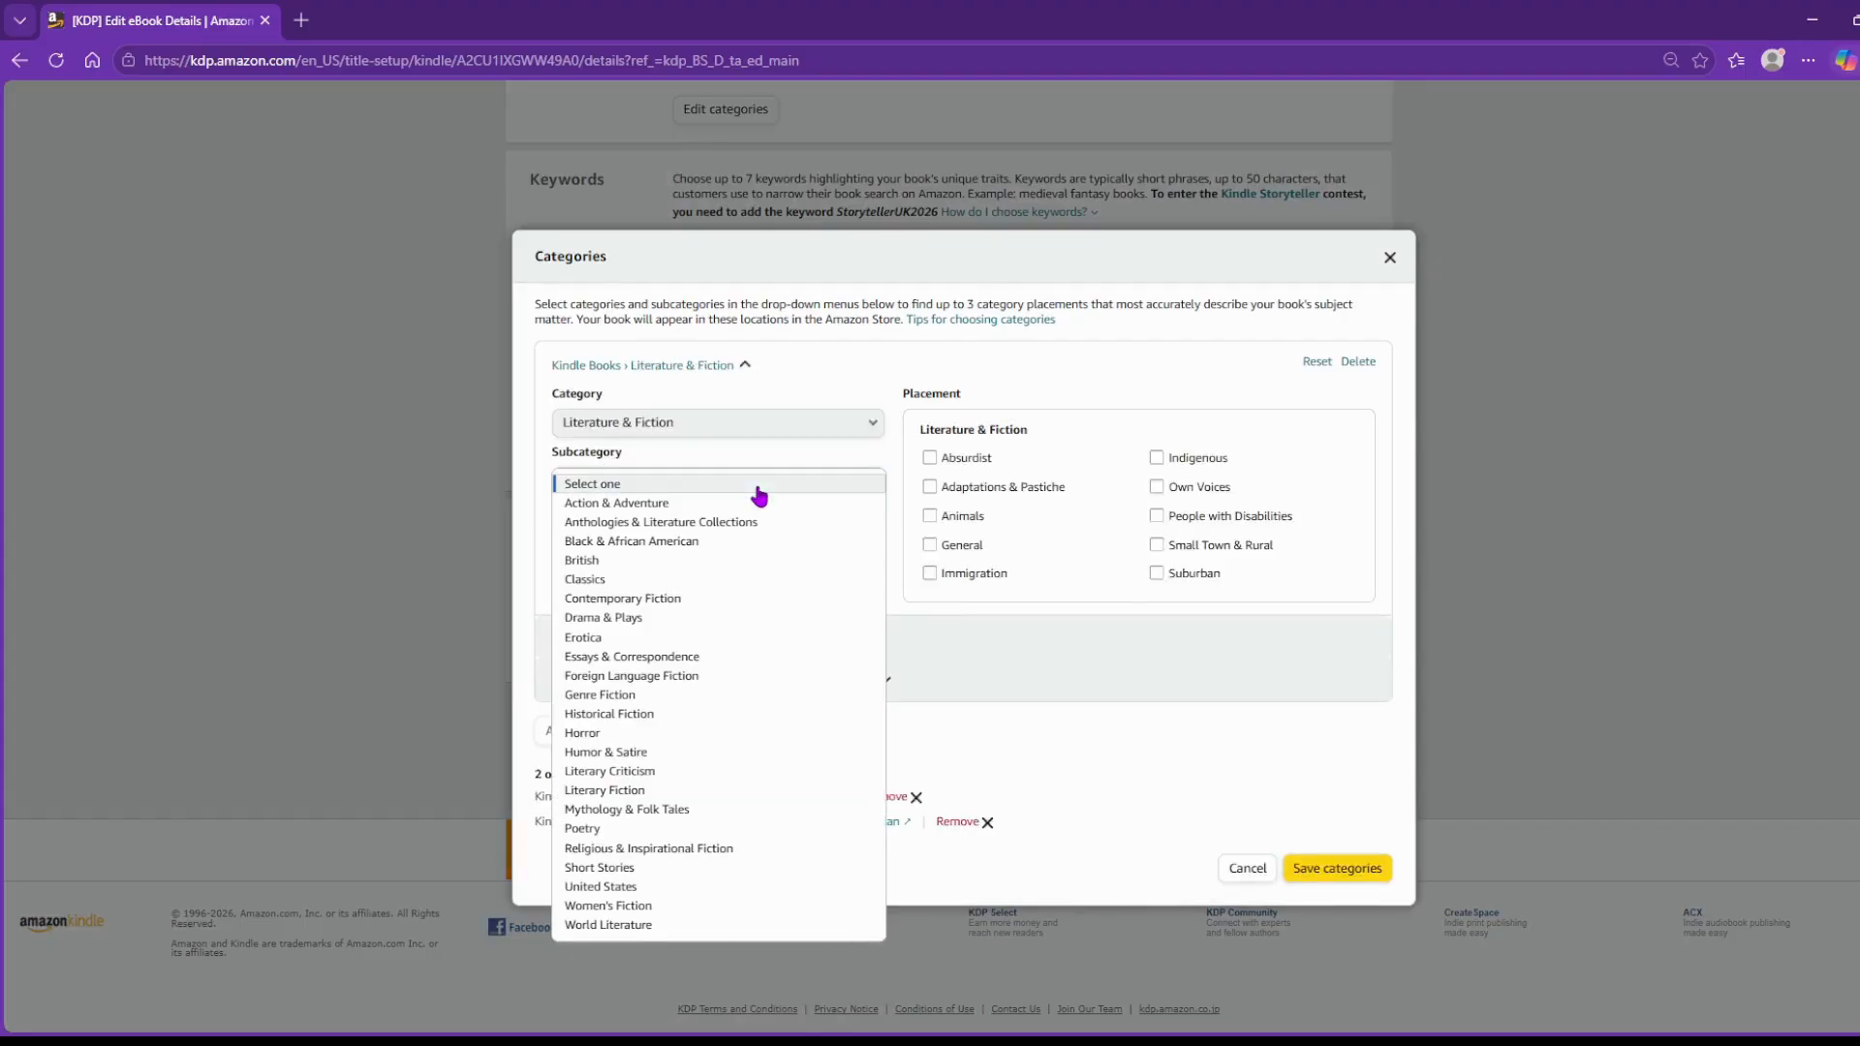
{"action": "left_click", "coordinate": [748, 804]}
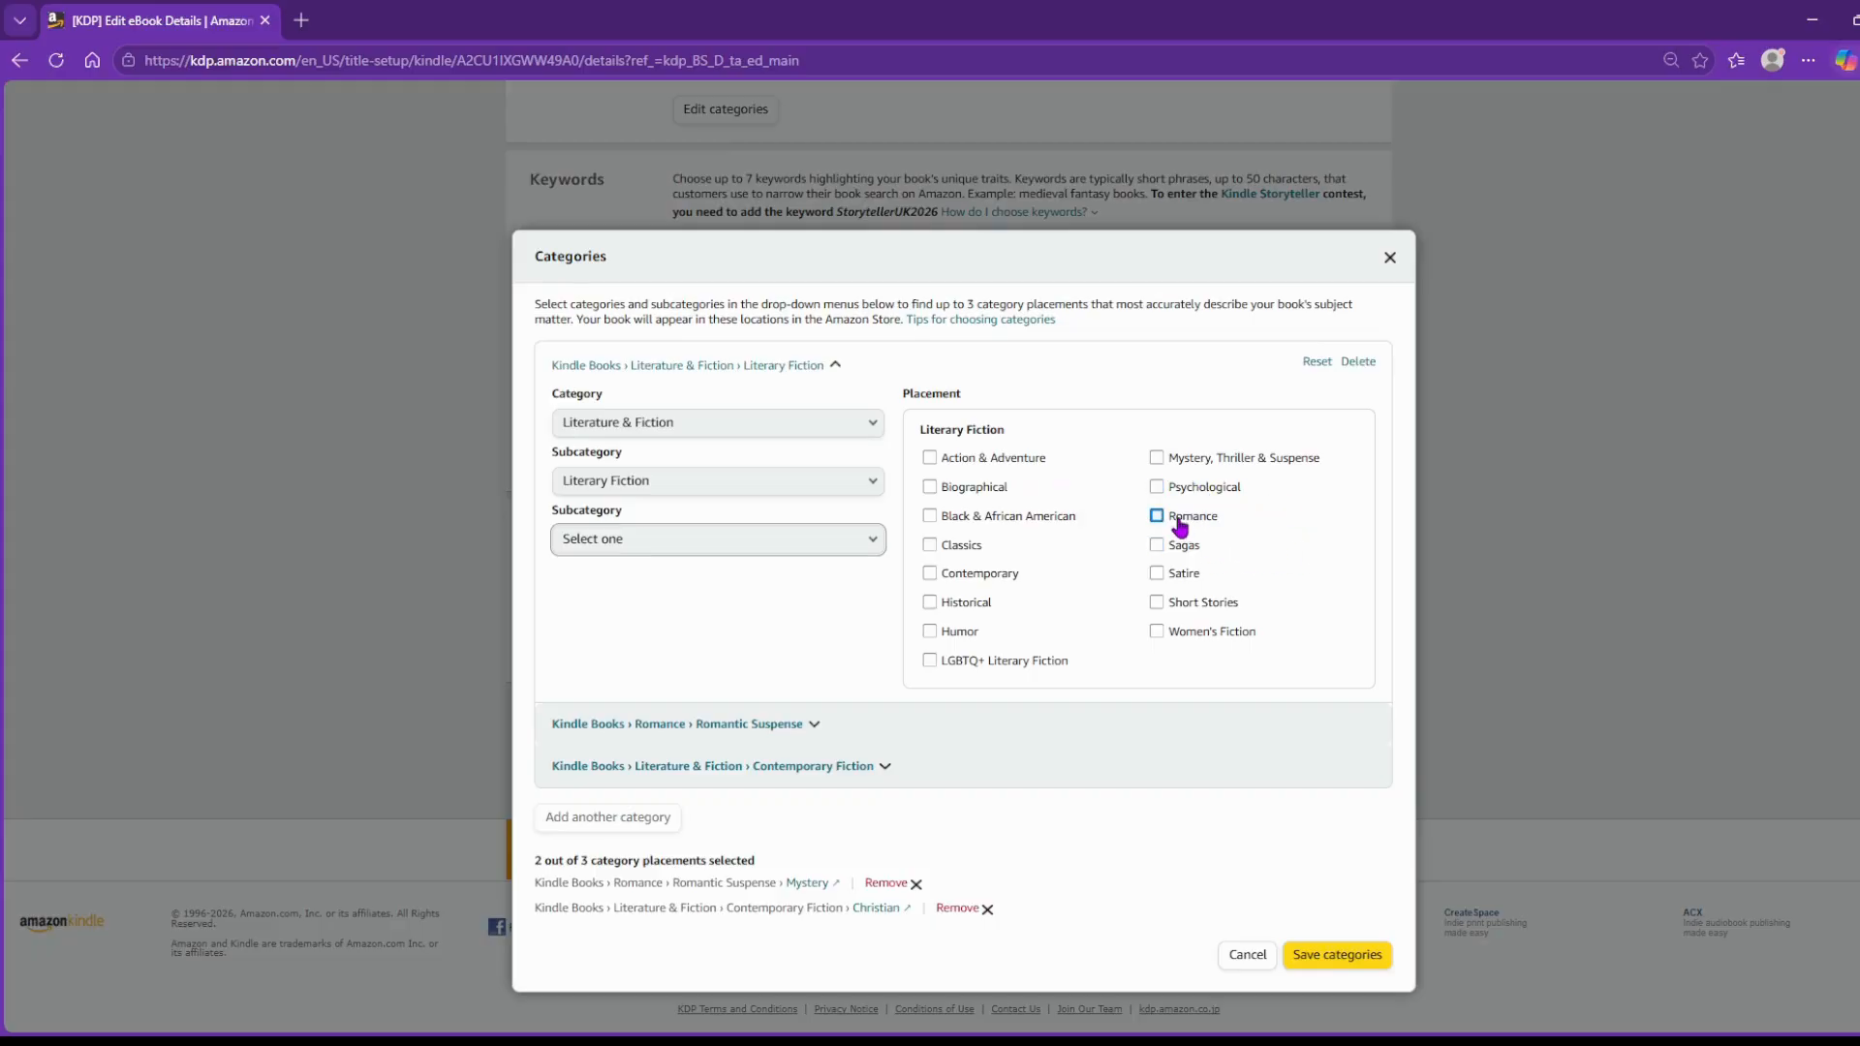
Examine the placements offered under the Historical Fiction and Religious & Inspirational Fiction subcategories.
{"action": "left_click", "coordinate": [731, 545]}
{"action": "left_click", "coordinate": [733, 543]}
{"action": "left_click", "coordinate": [745, 494]}
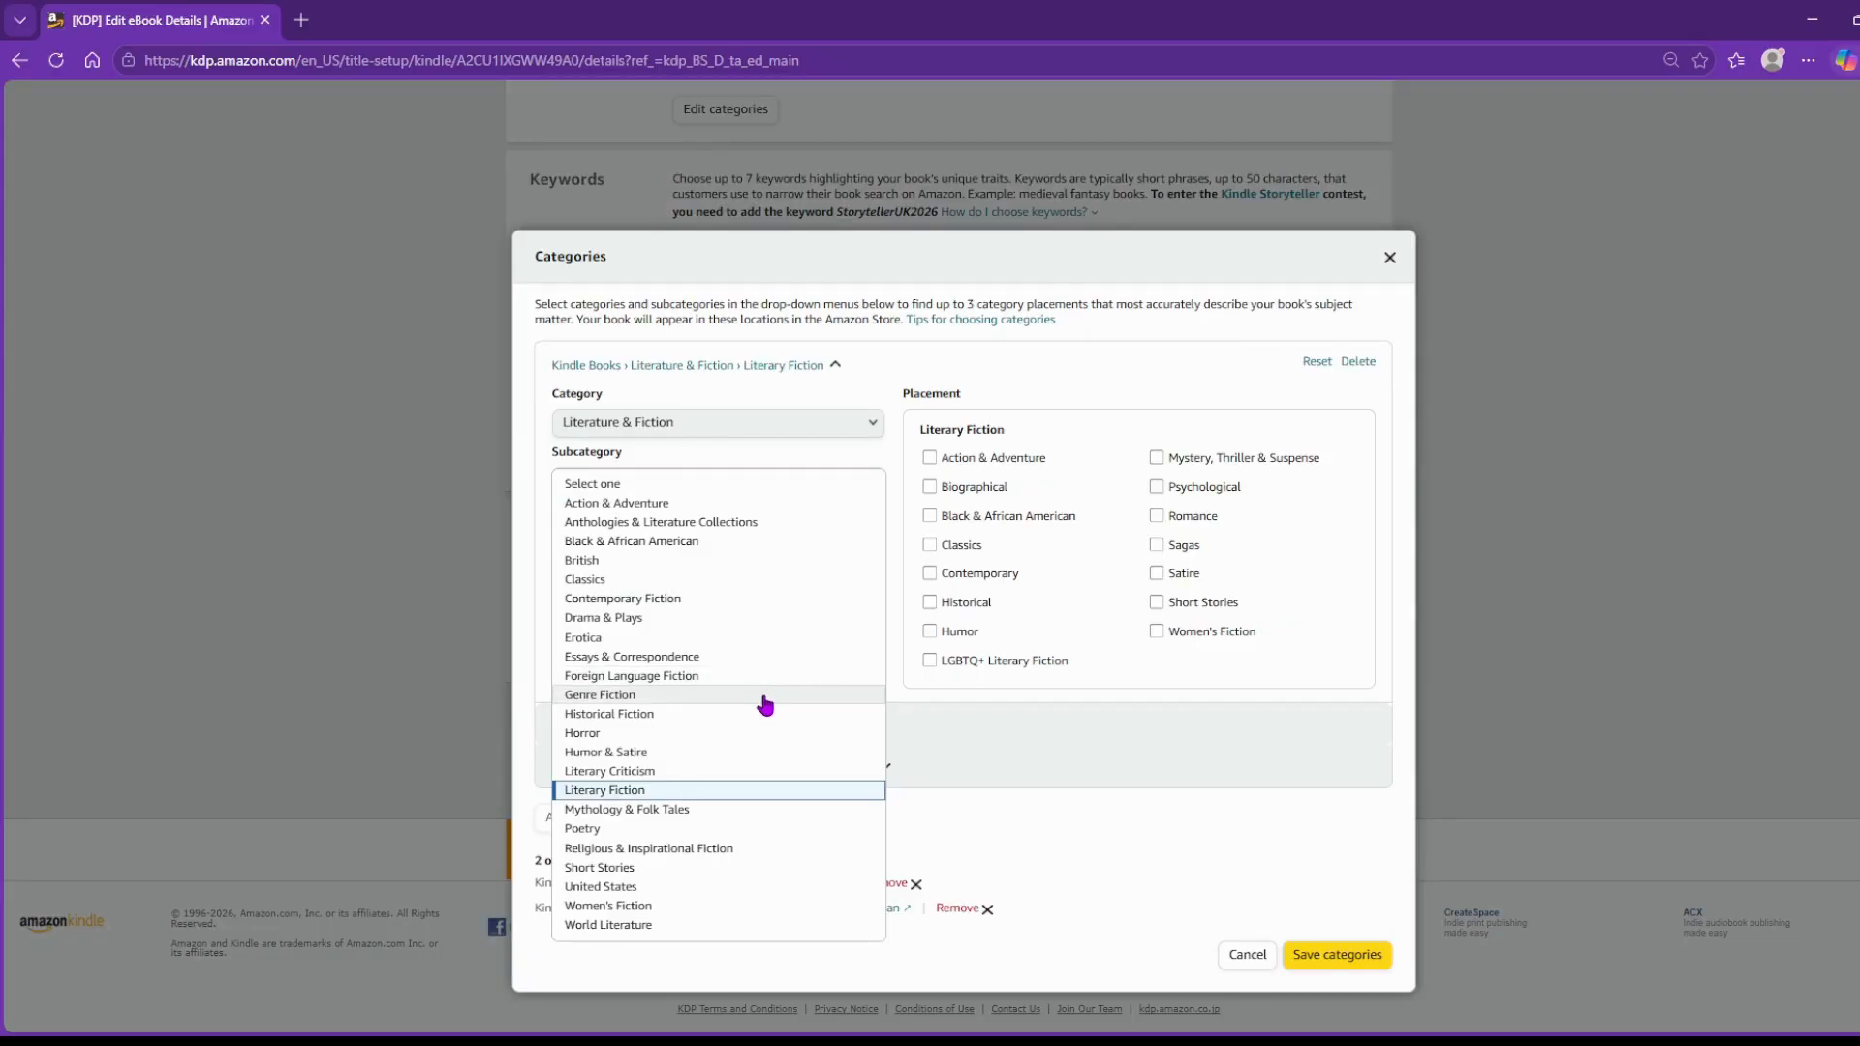
{"action": "left_click", "coordinate": [688, 714]}
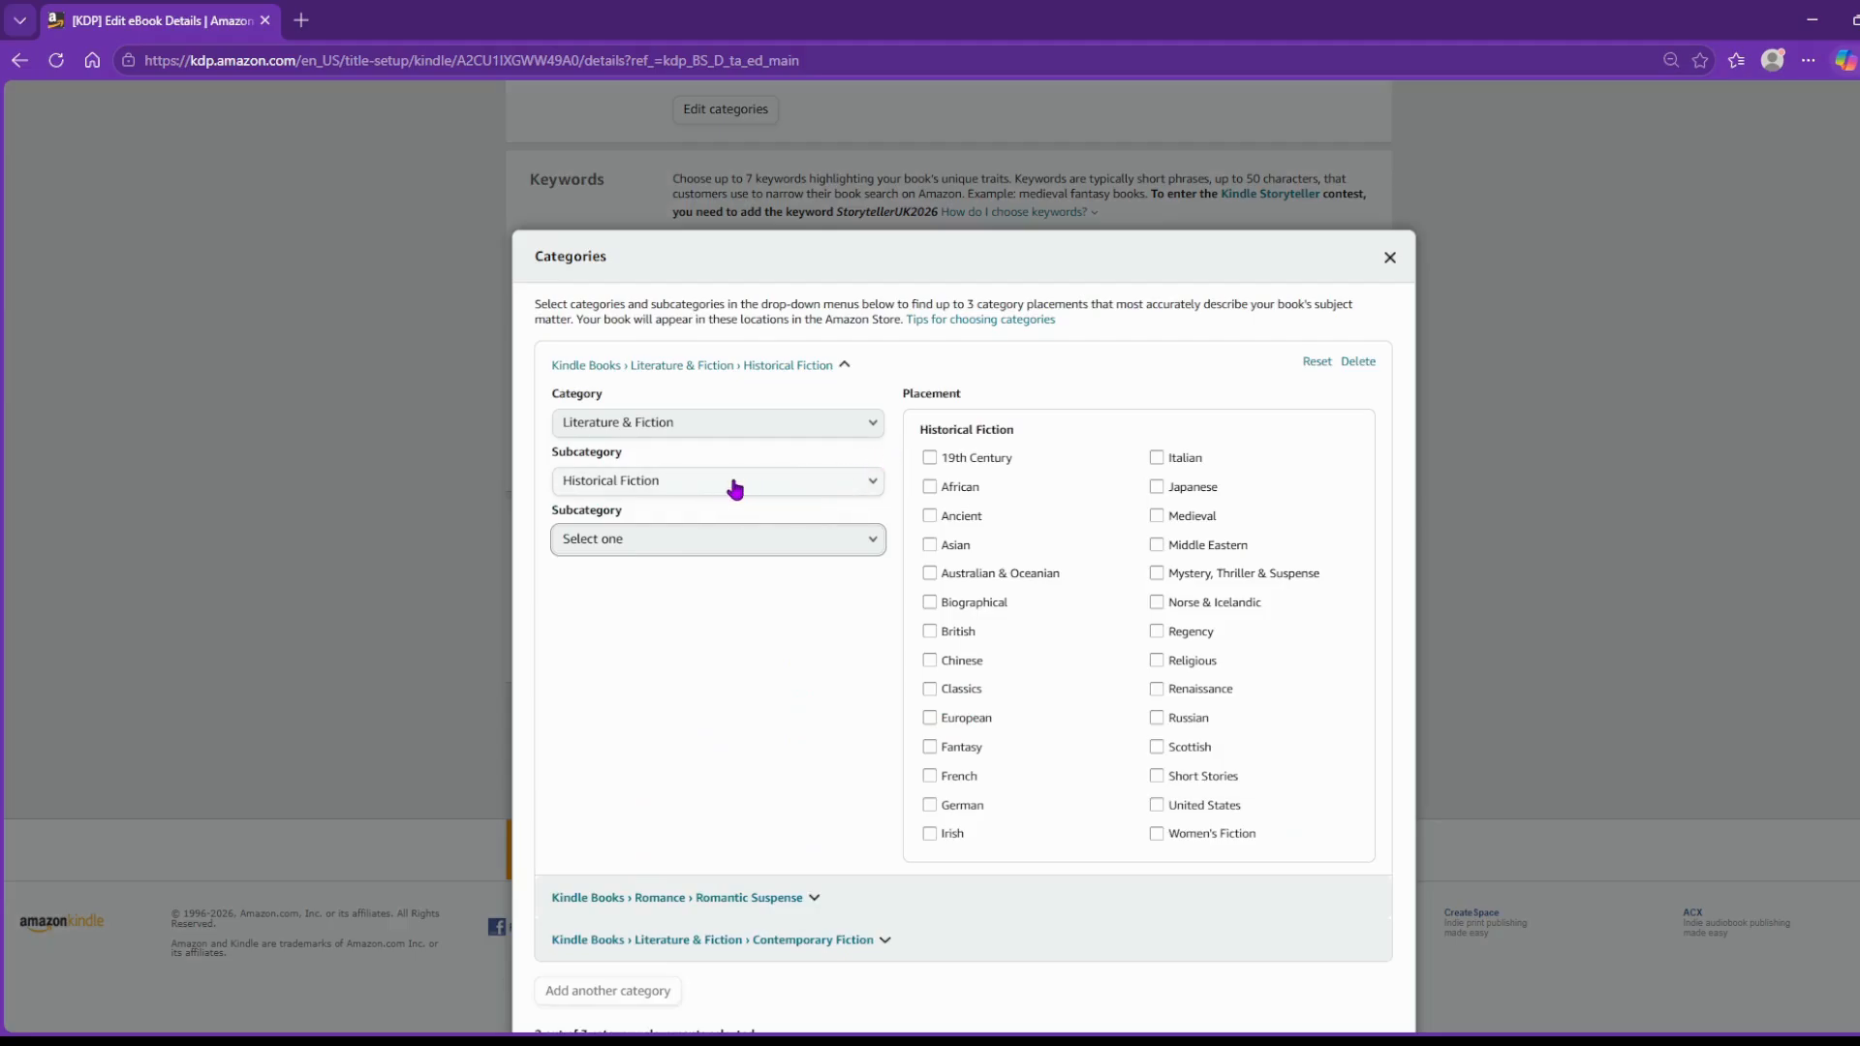
{"action": "left_click", "coordinate": [726, 492]}
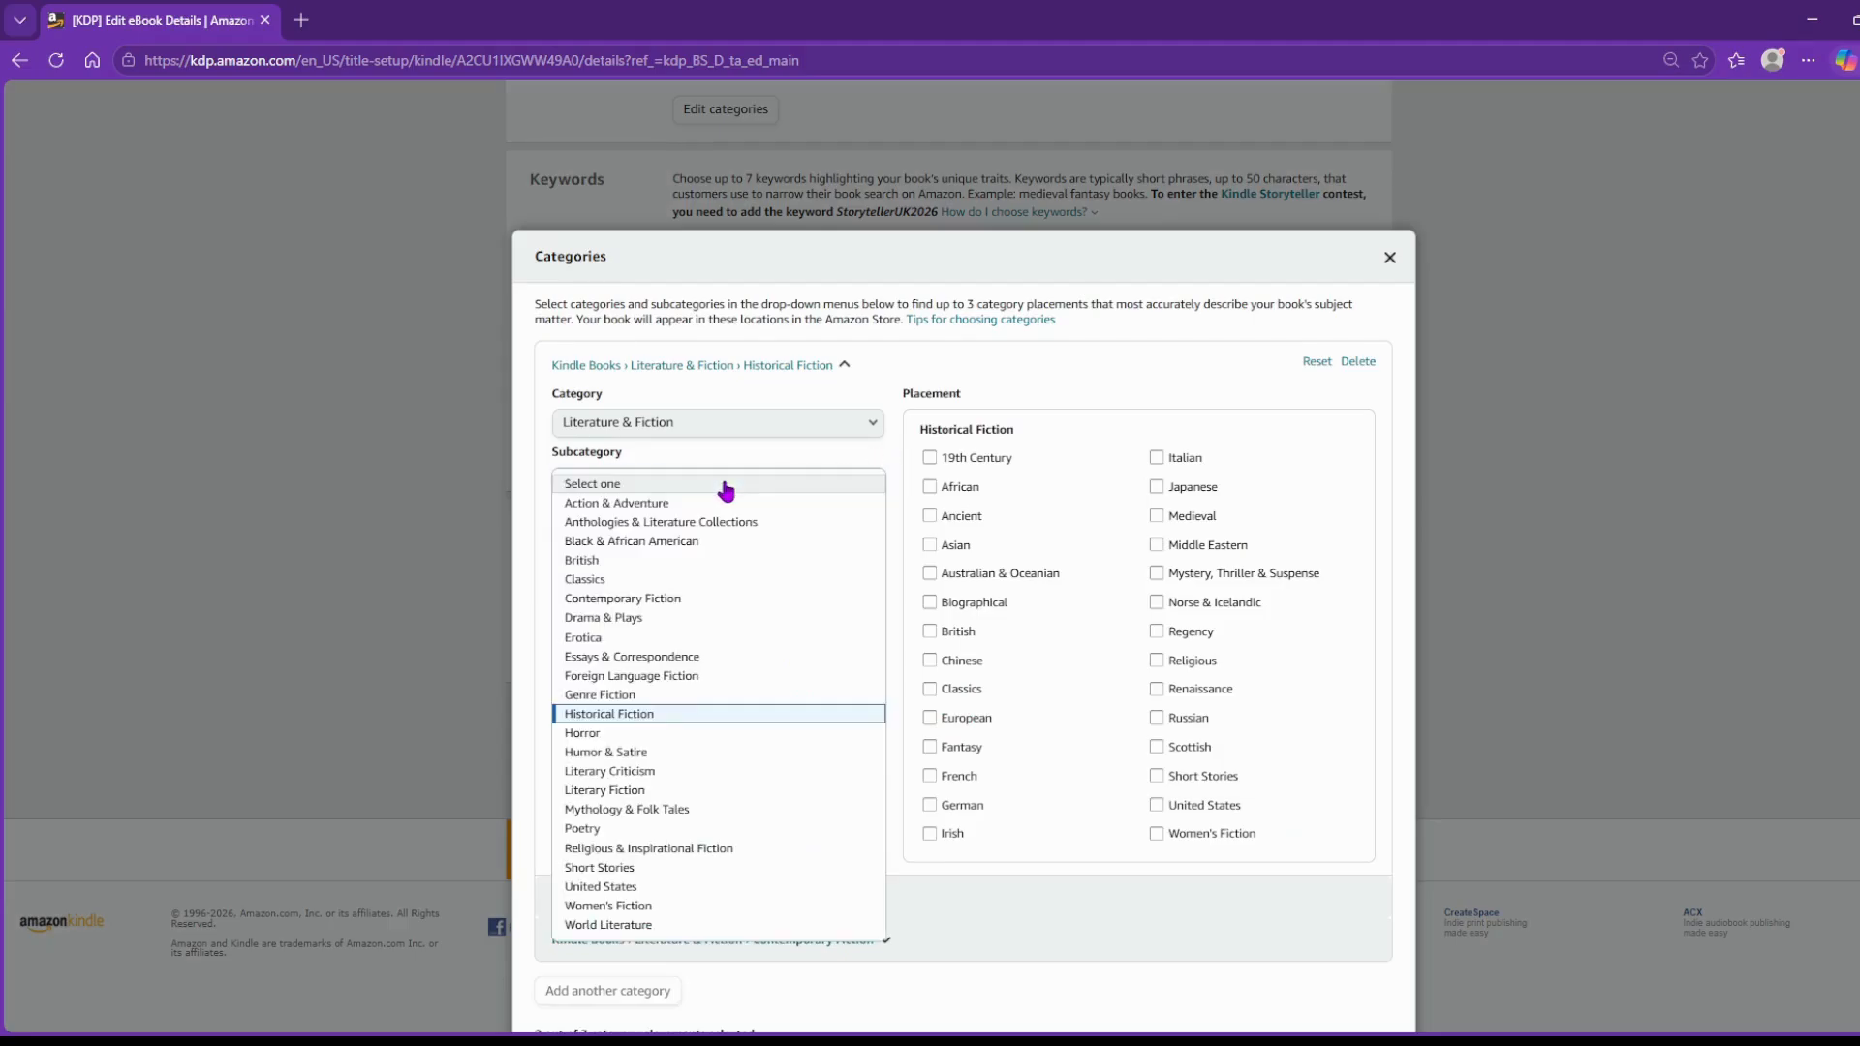
{"action": "left_click", "coordinate": [756, 849]}
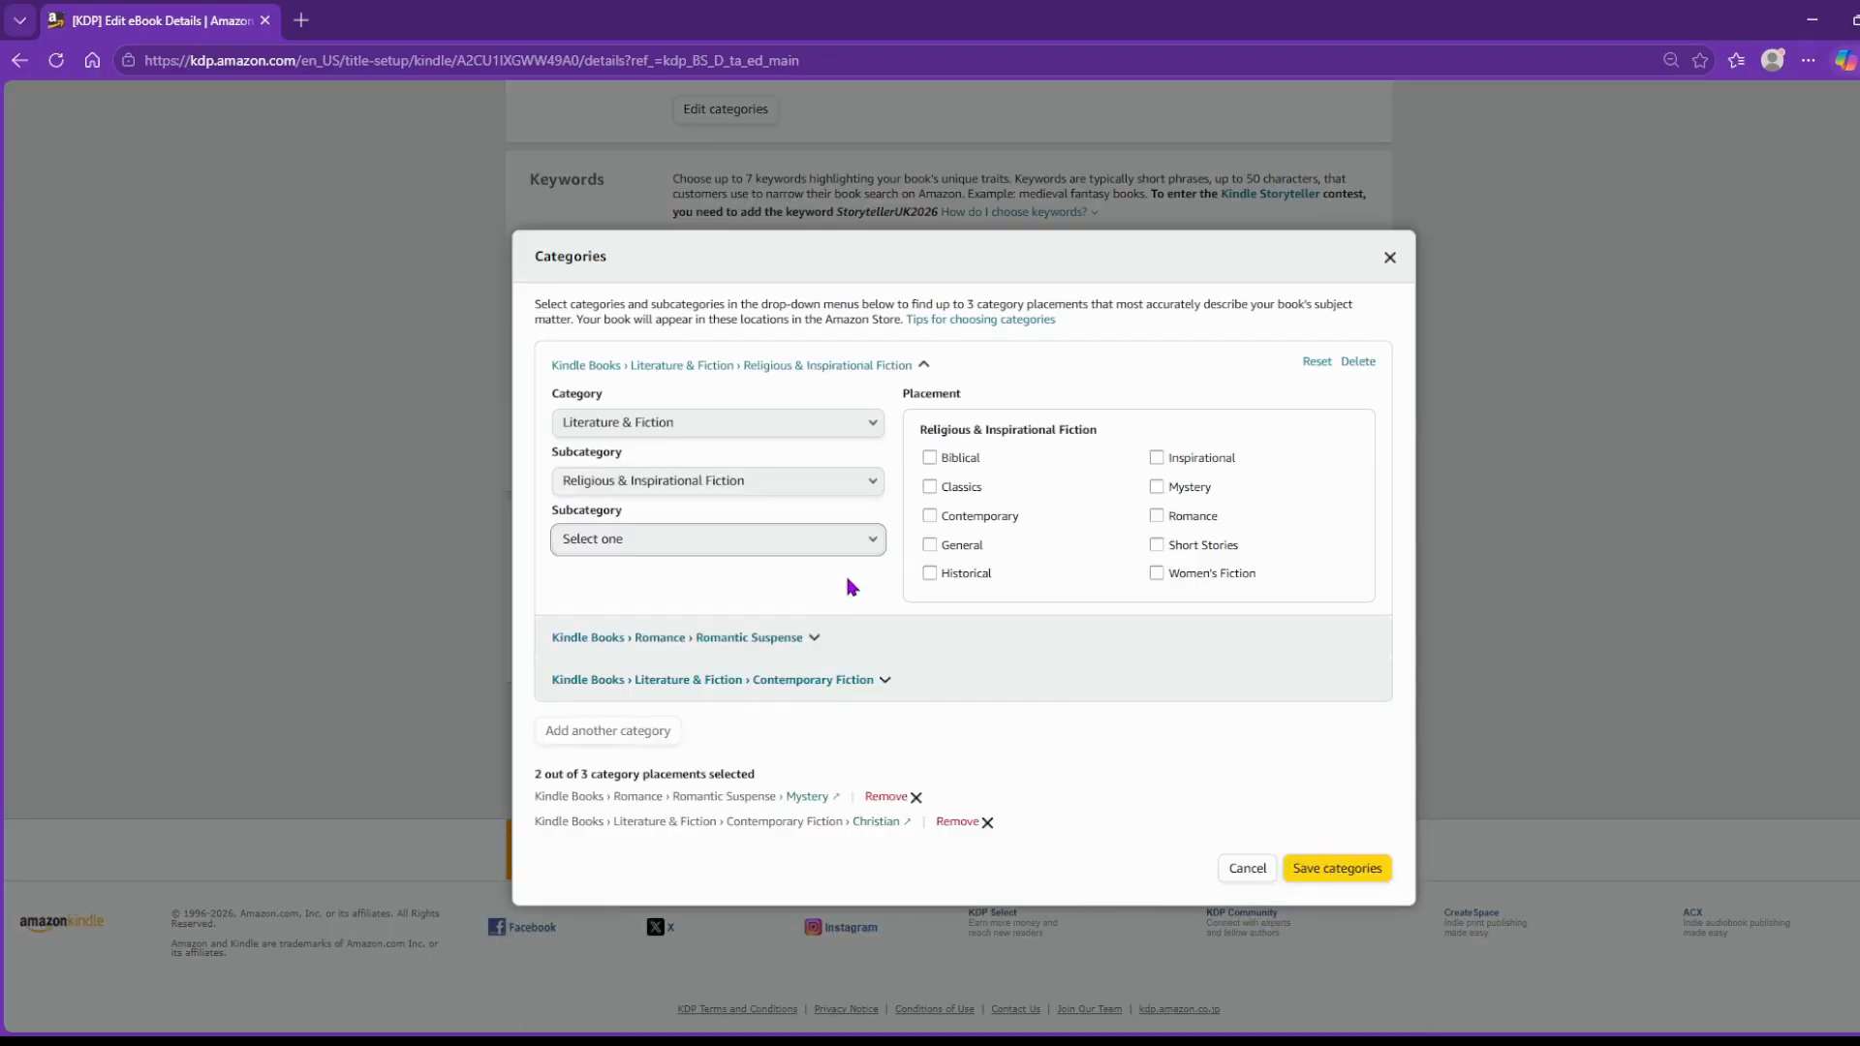
Try the Westerns placement under Religious & Inspirational Fiction › Christian, and deselect it again.
{"action": "left_click", "coordinate": [744, 552]}
{"action": "left_click", "coordinate": [716, 565]}
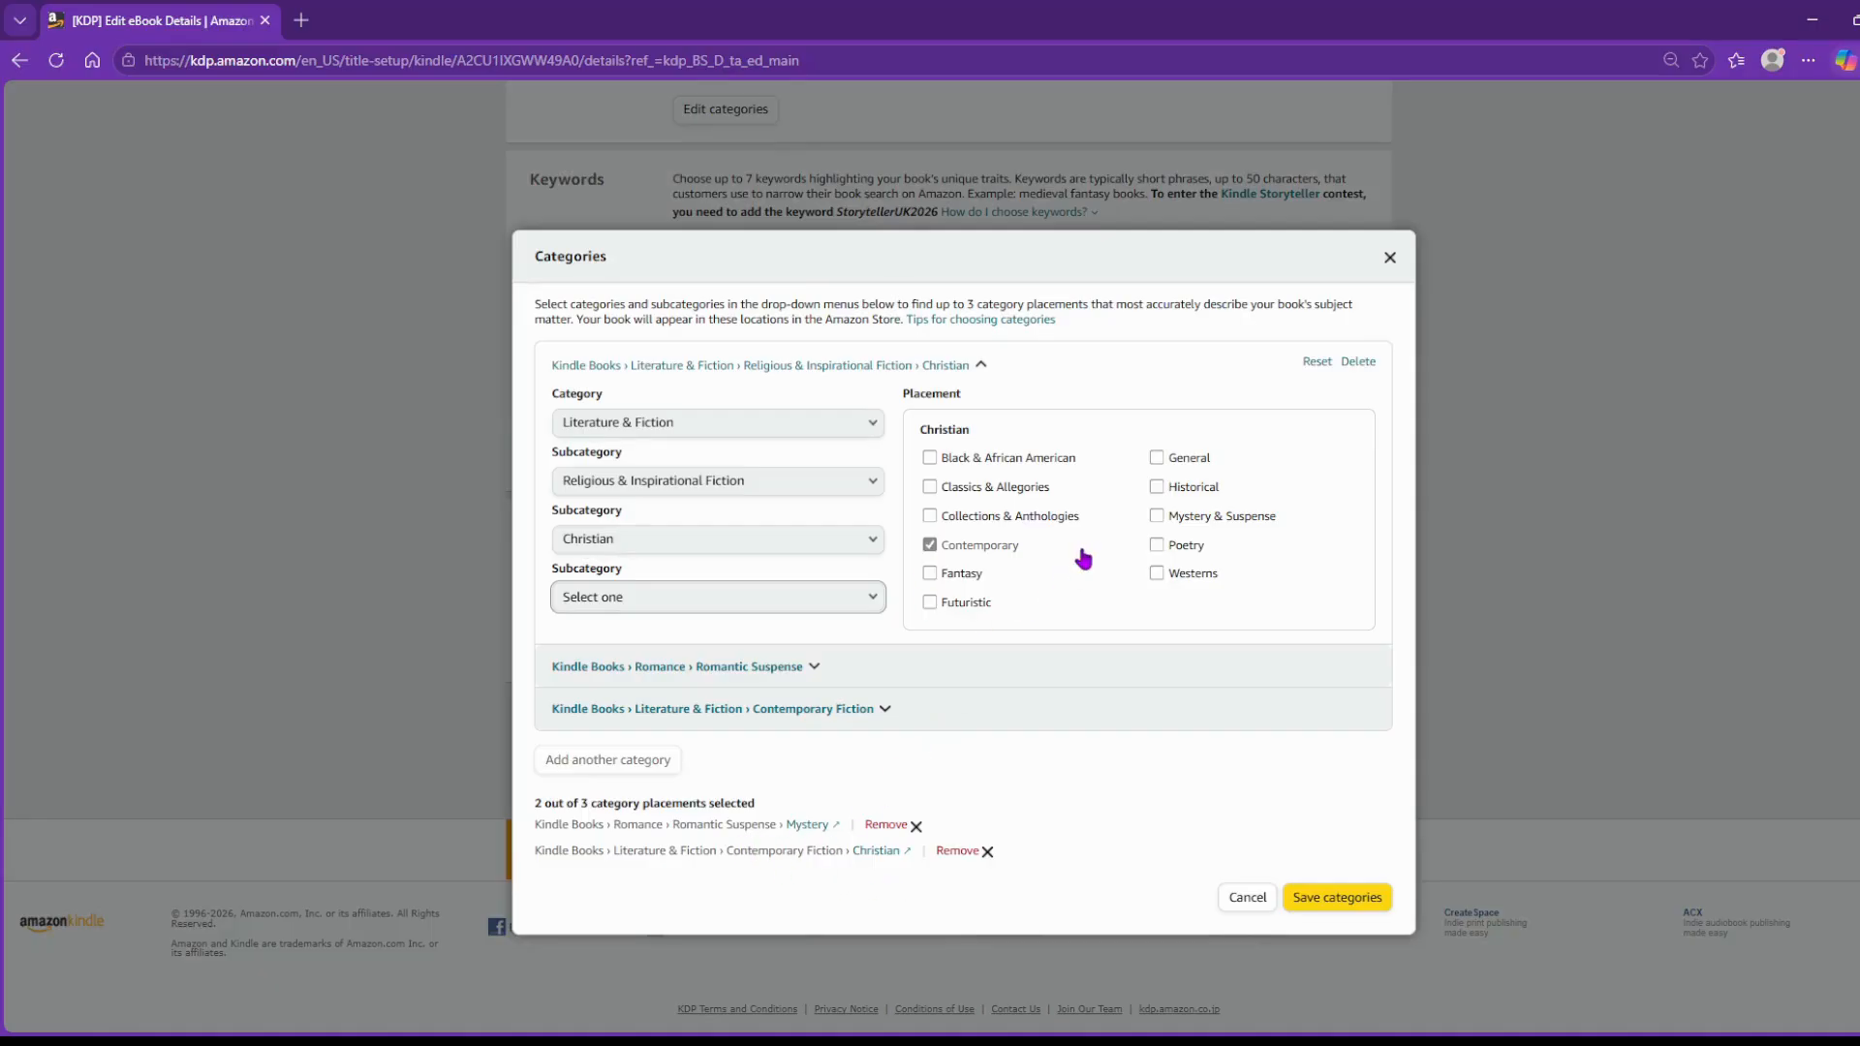
{"action": "left_click", "coordinate": [1157, 575]}
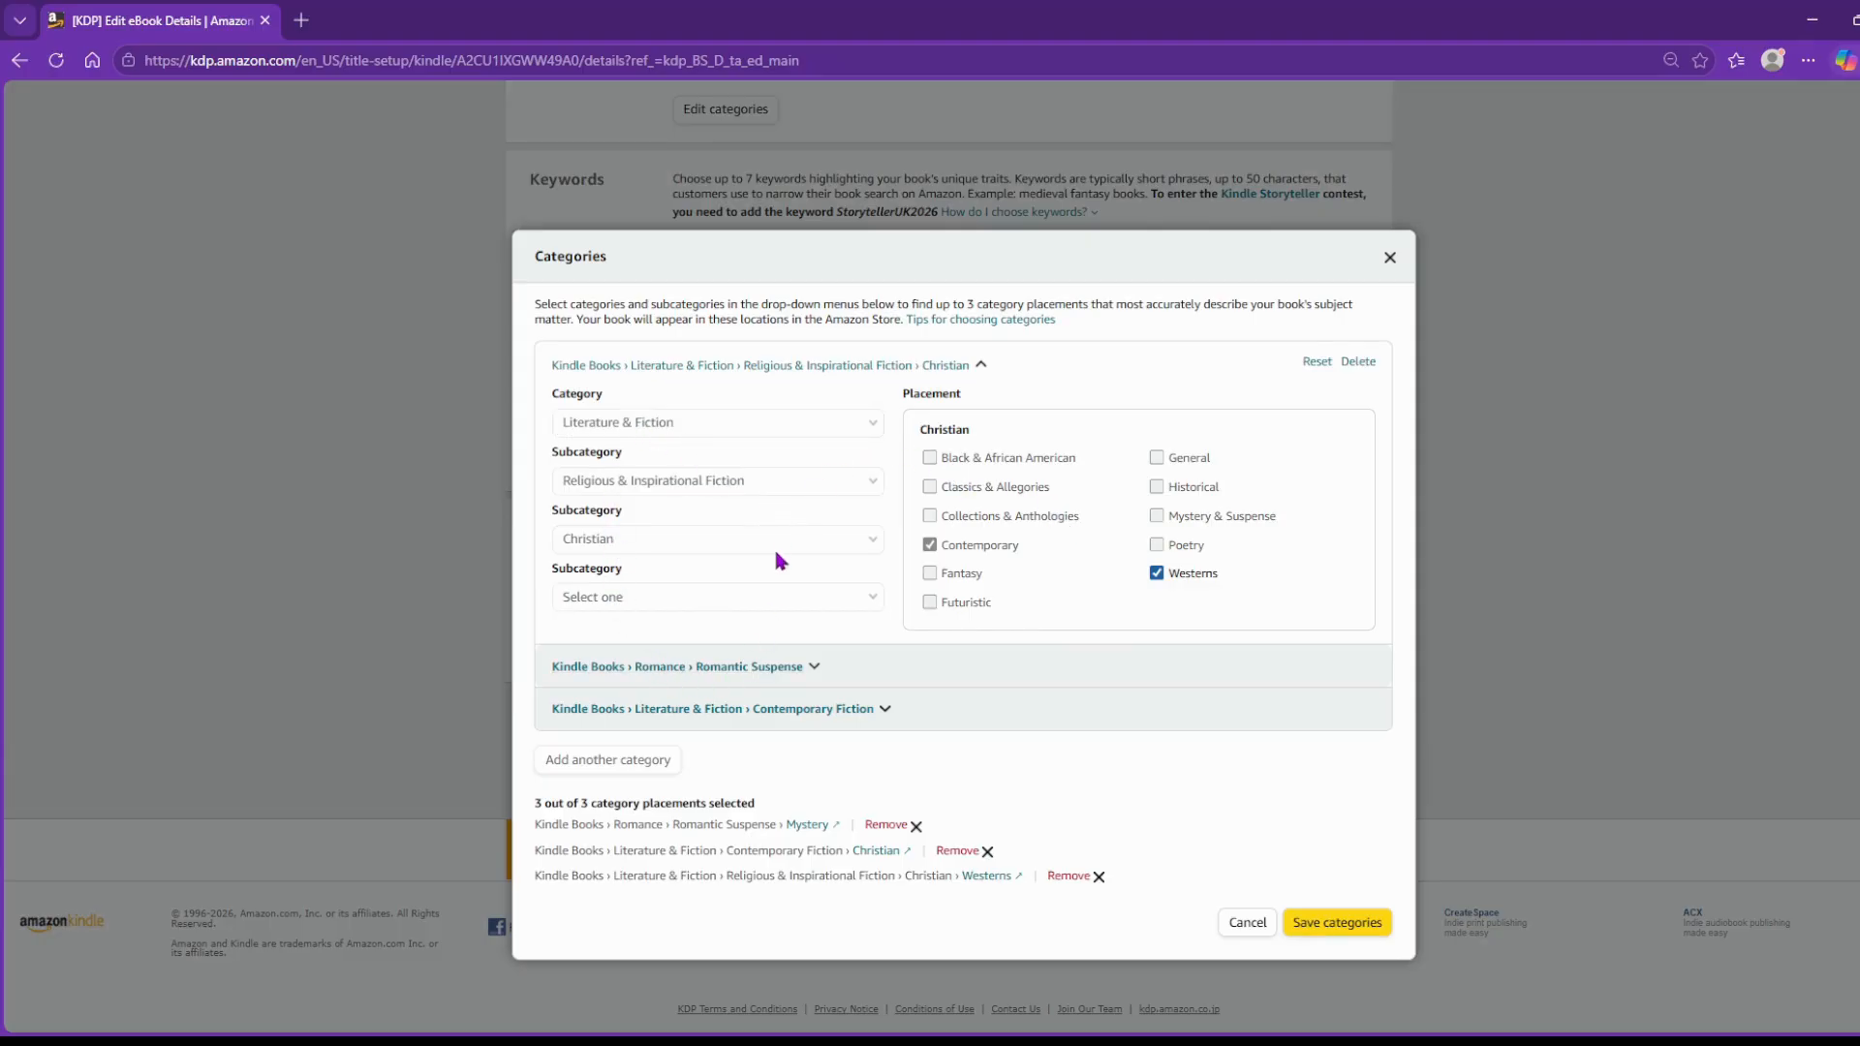
{"action": "left_click", "coordinate": [1156, 573]}
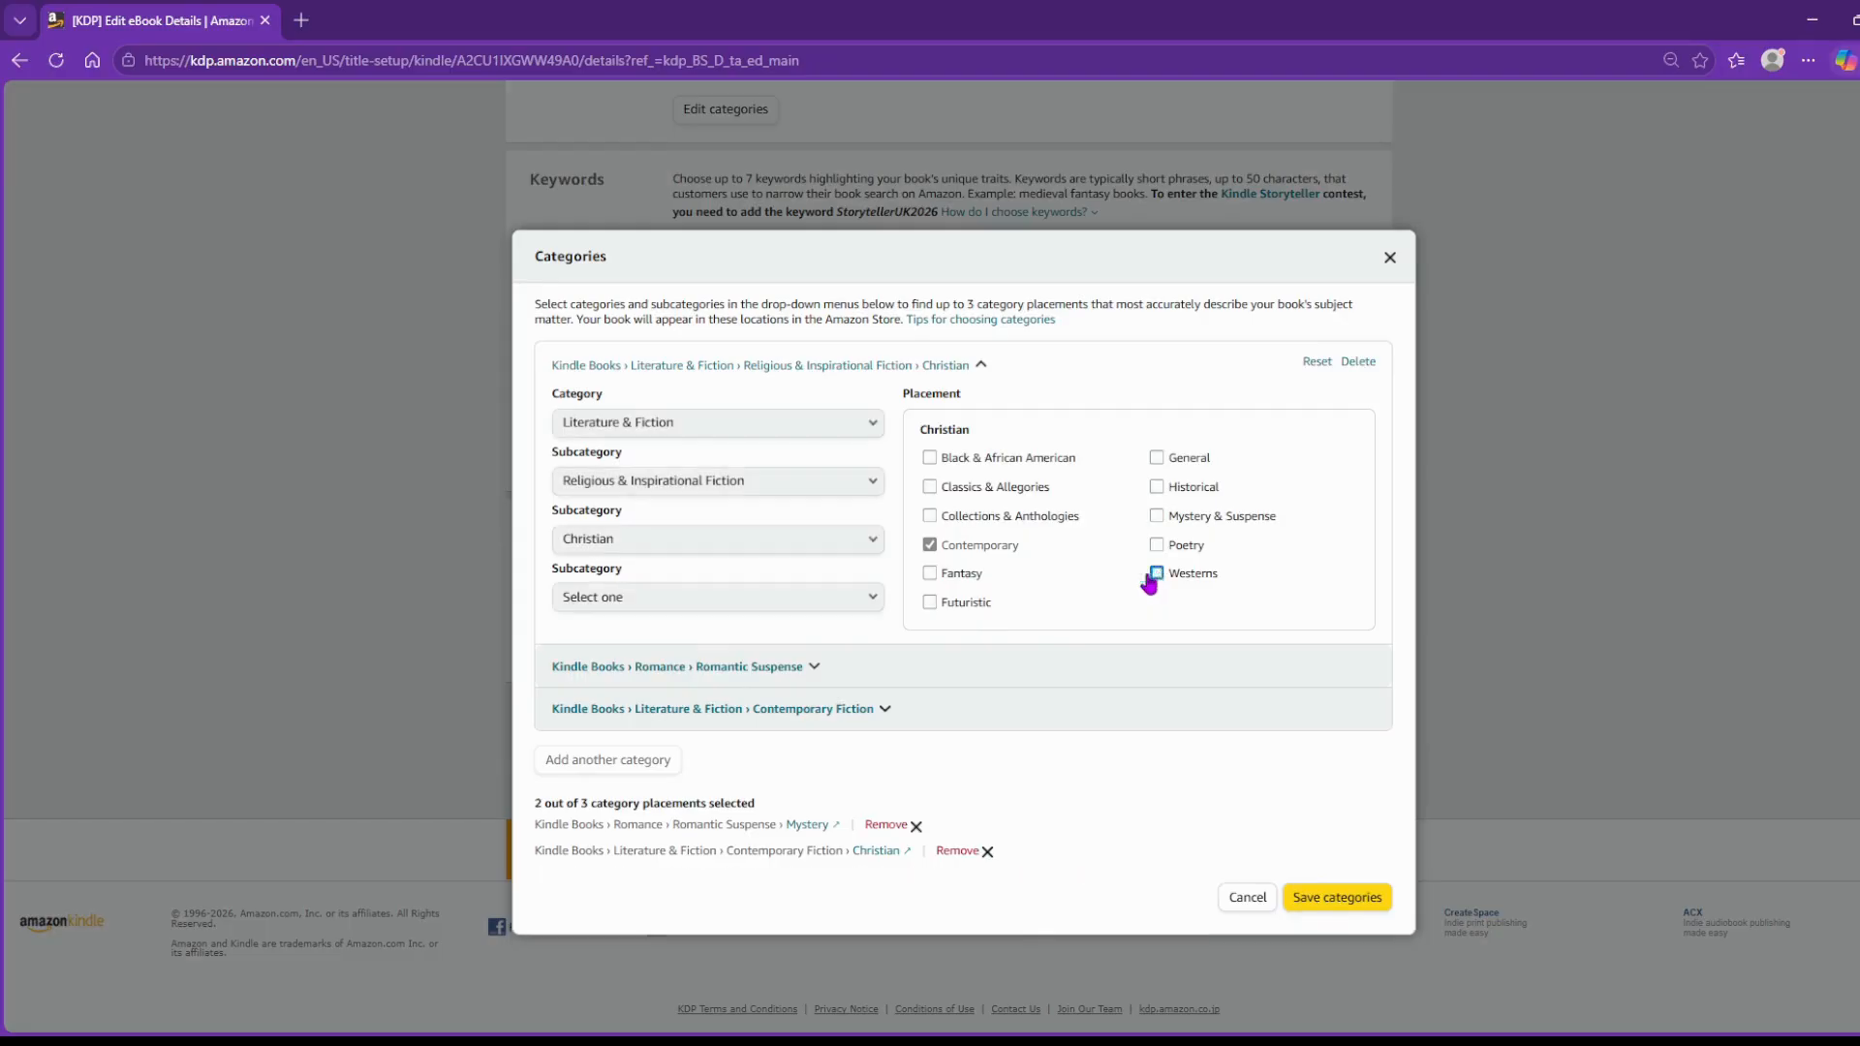
Examine the Contemporary Fiction placements and discard all category changes.
{"action": "left_click", "coordinate": [700, 484]}
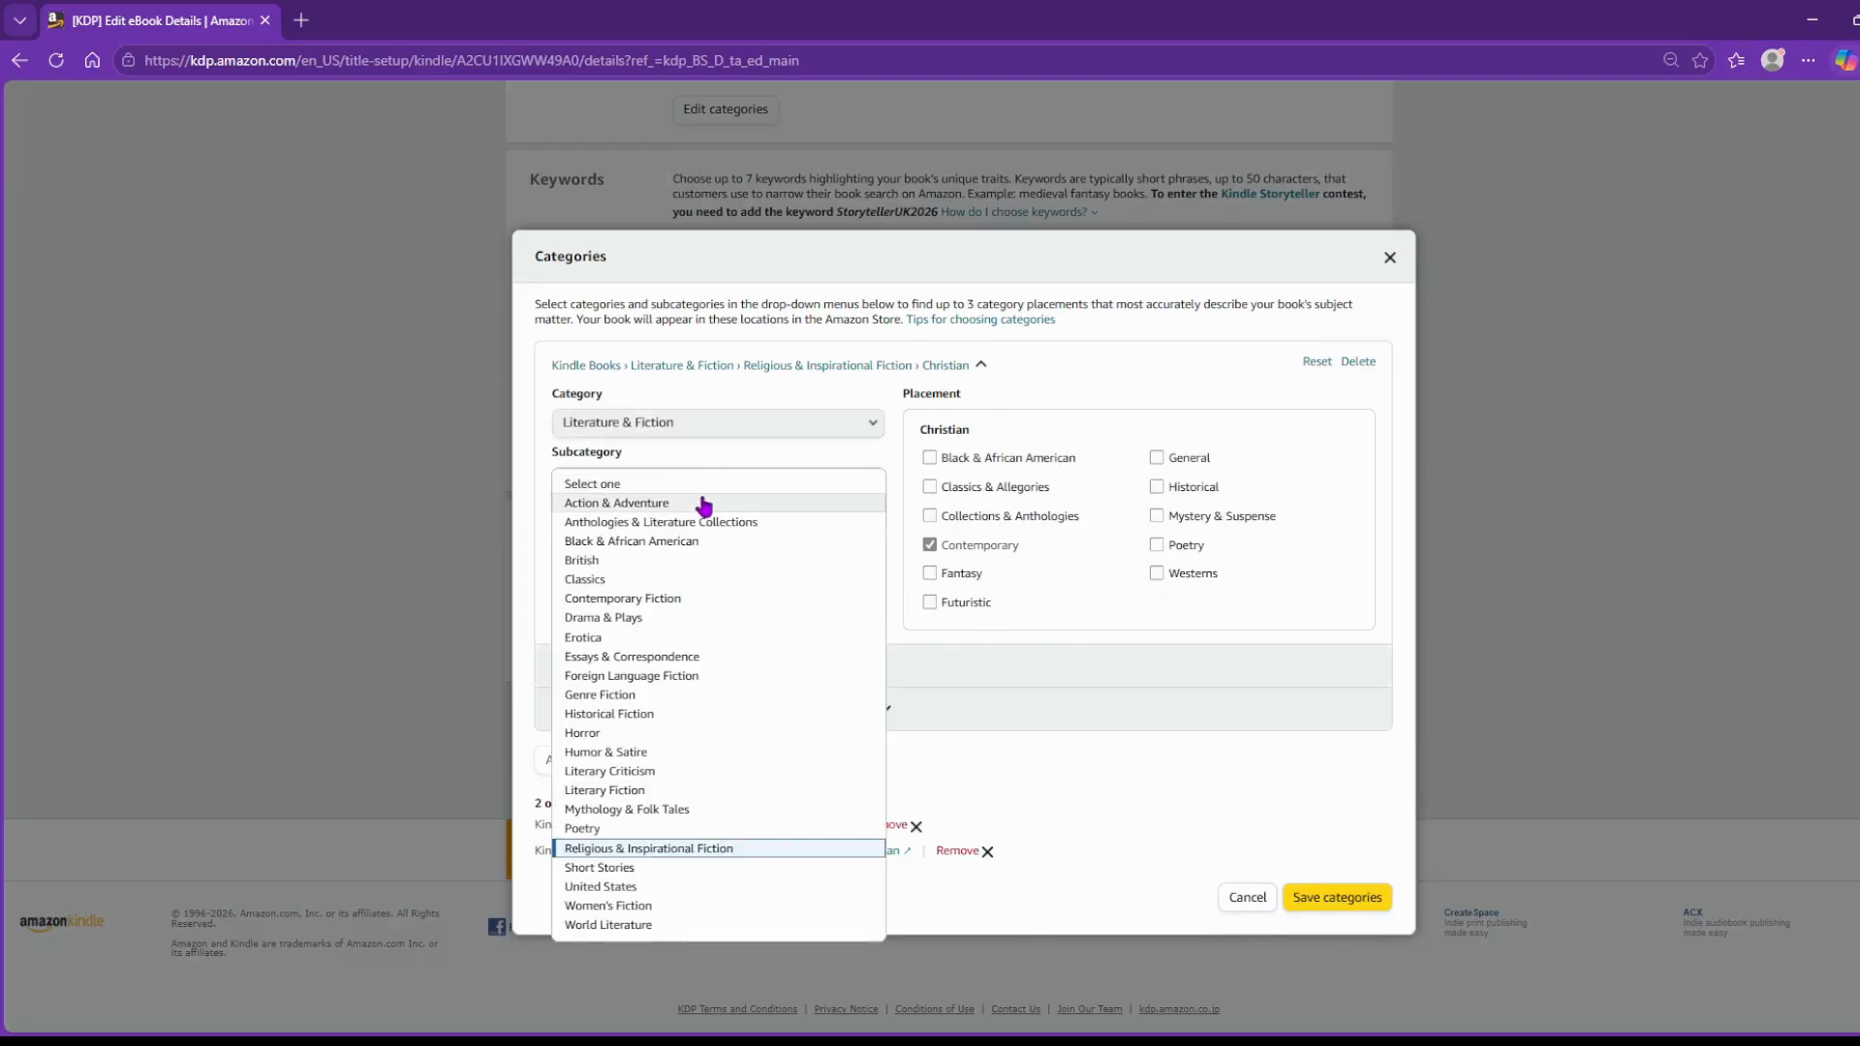
{"action": "left_click", "coordinate": [734, 605]}
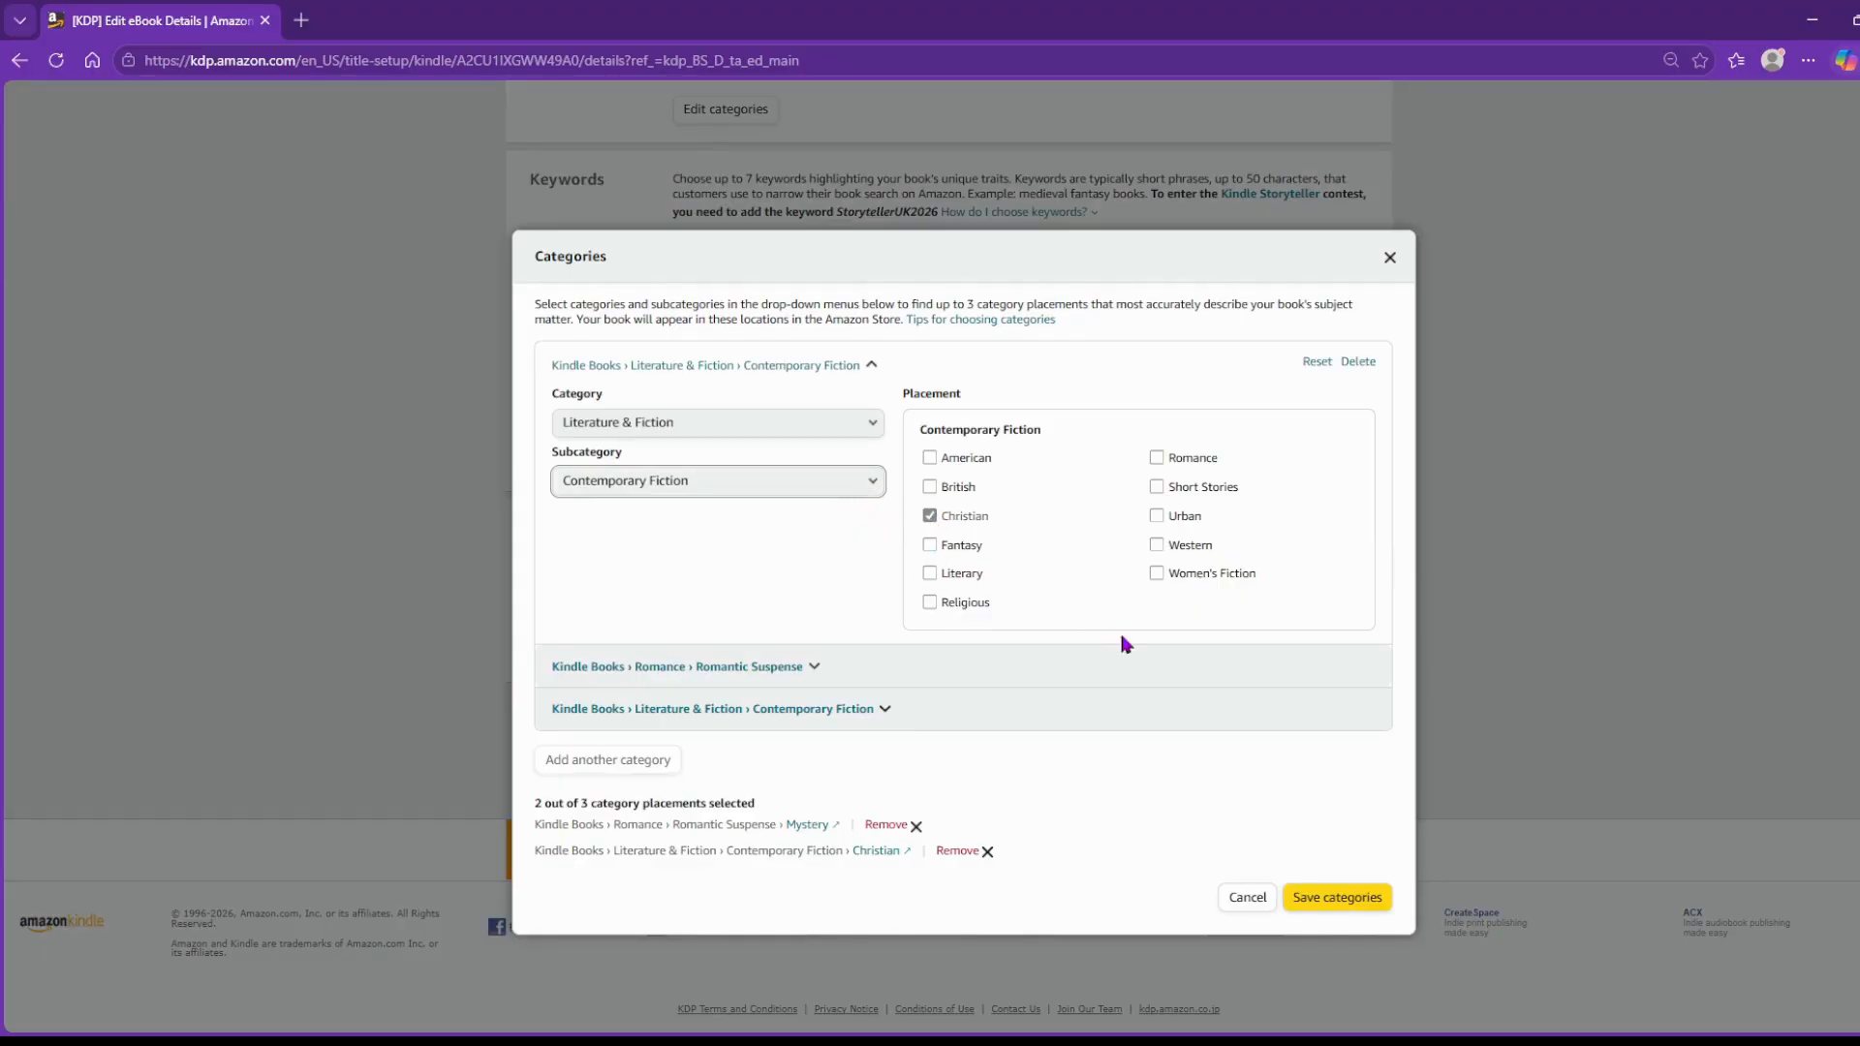
{"action": "left_click", "coordinate": [1247, 898]}
{"action": "scroll", "coordinate": [1191, 678], "scroll_direction": "up", "scroll_amount": 4}
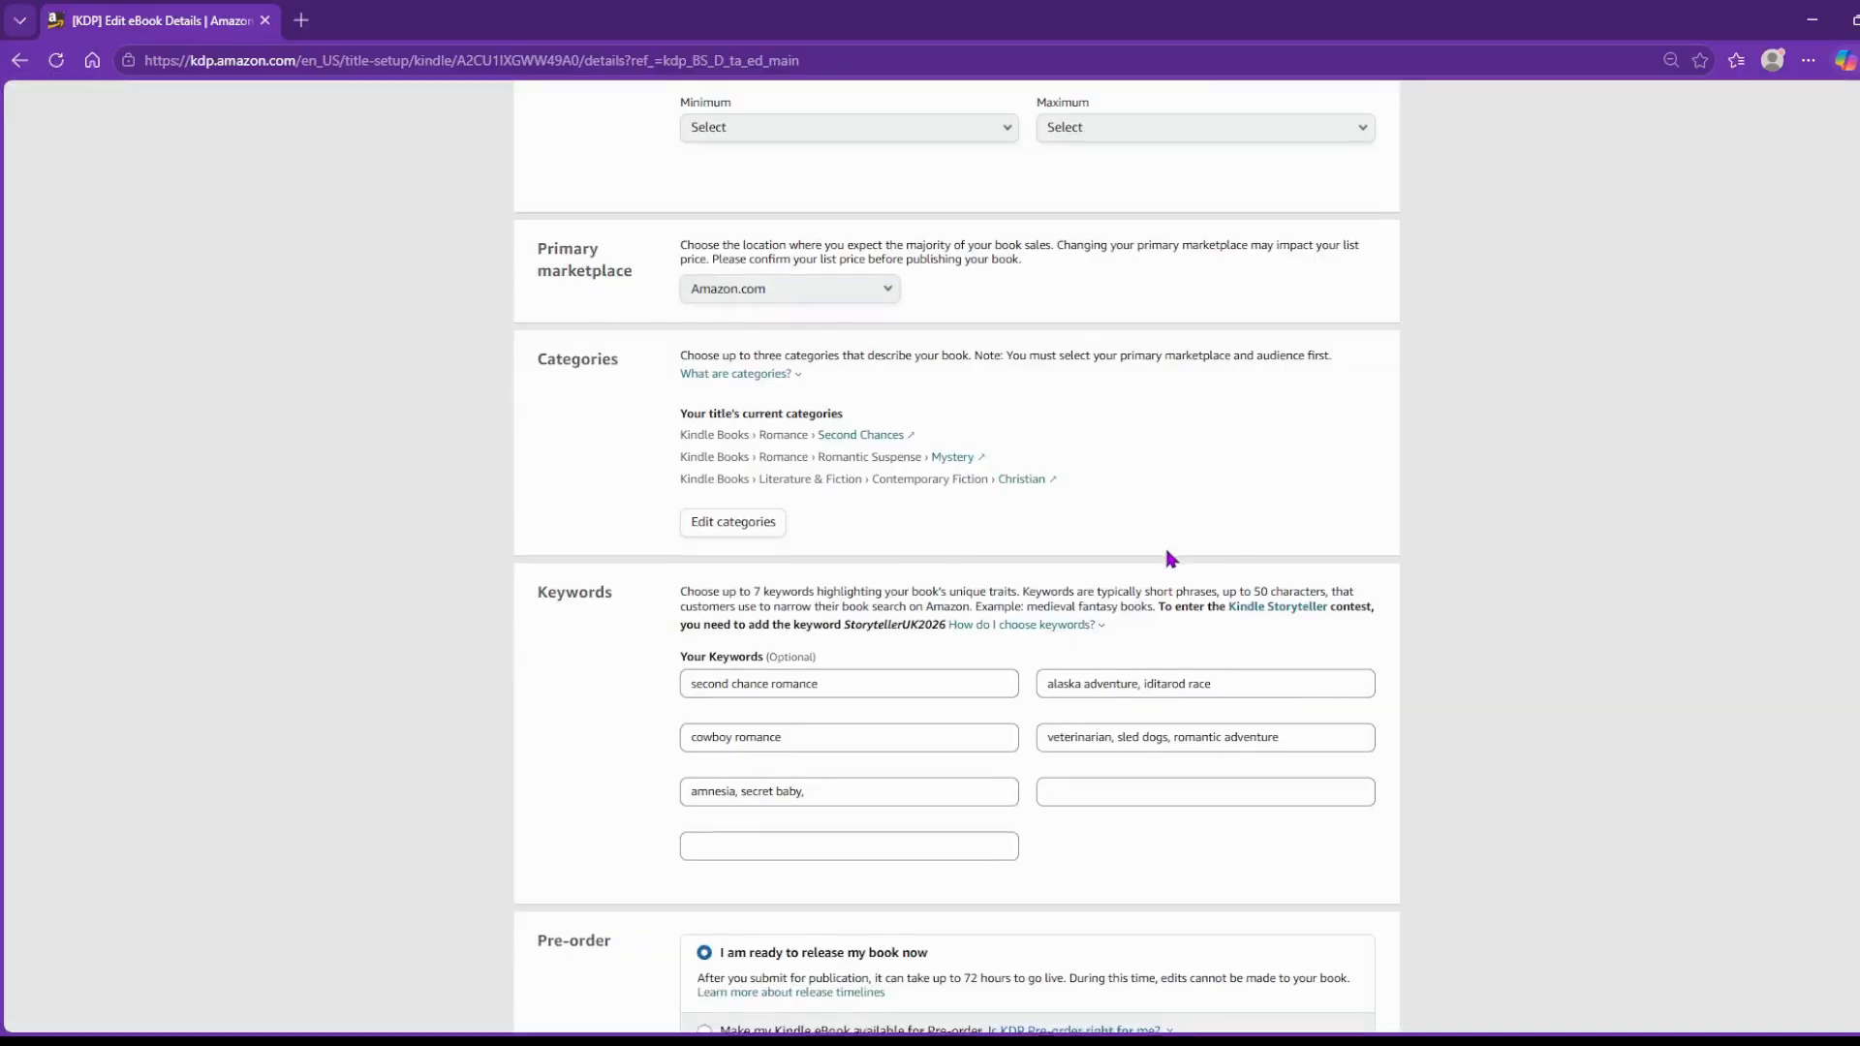
Make the Kindle eBook available for pre-order and open the release date calendar.
{"action": "scroll", "coordinate": [1165, 550], "scroll_direction": "down", "scroll_amount": 1}
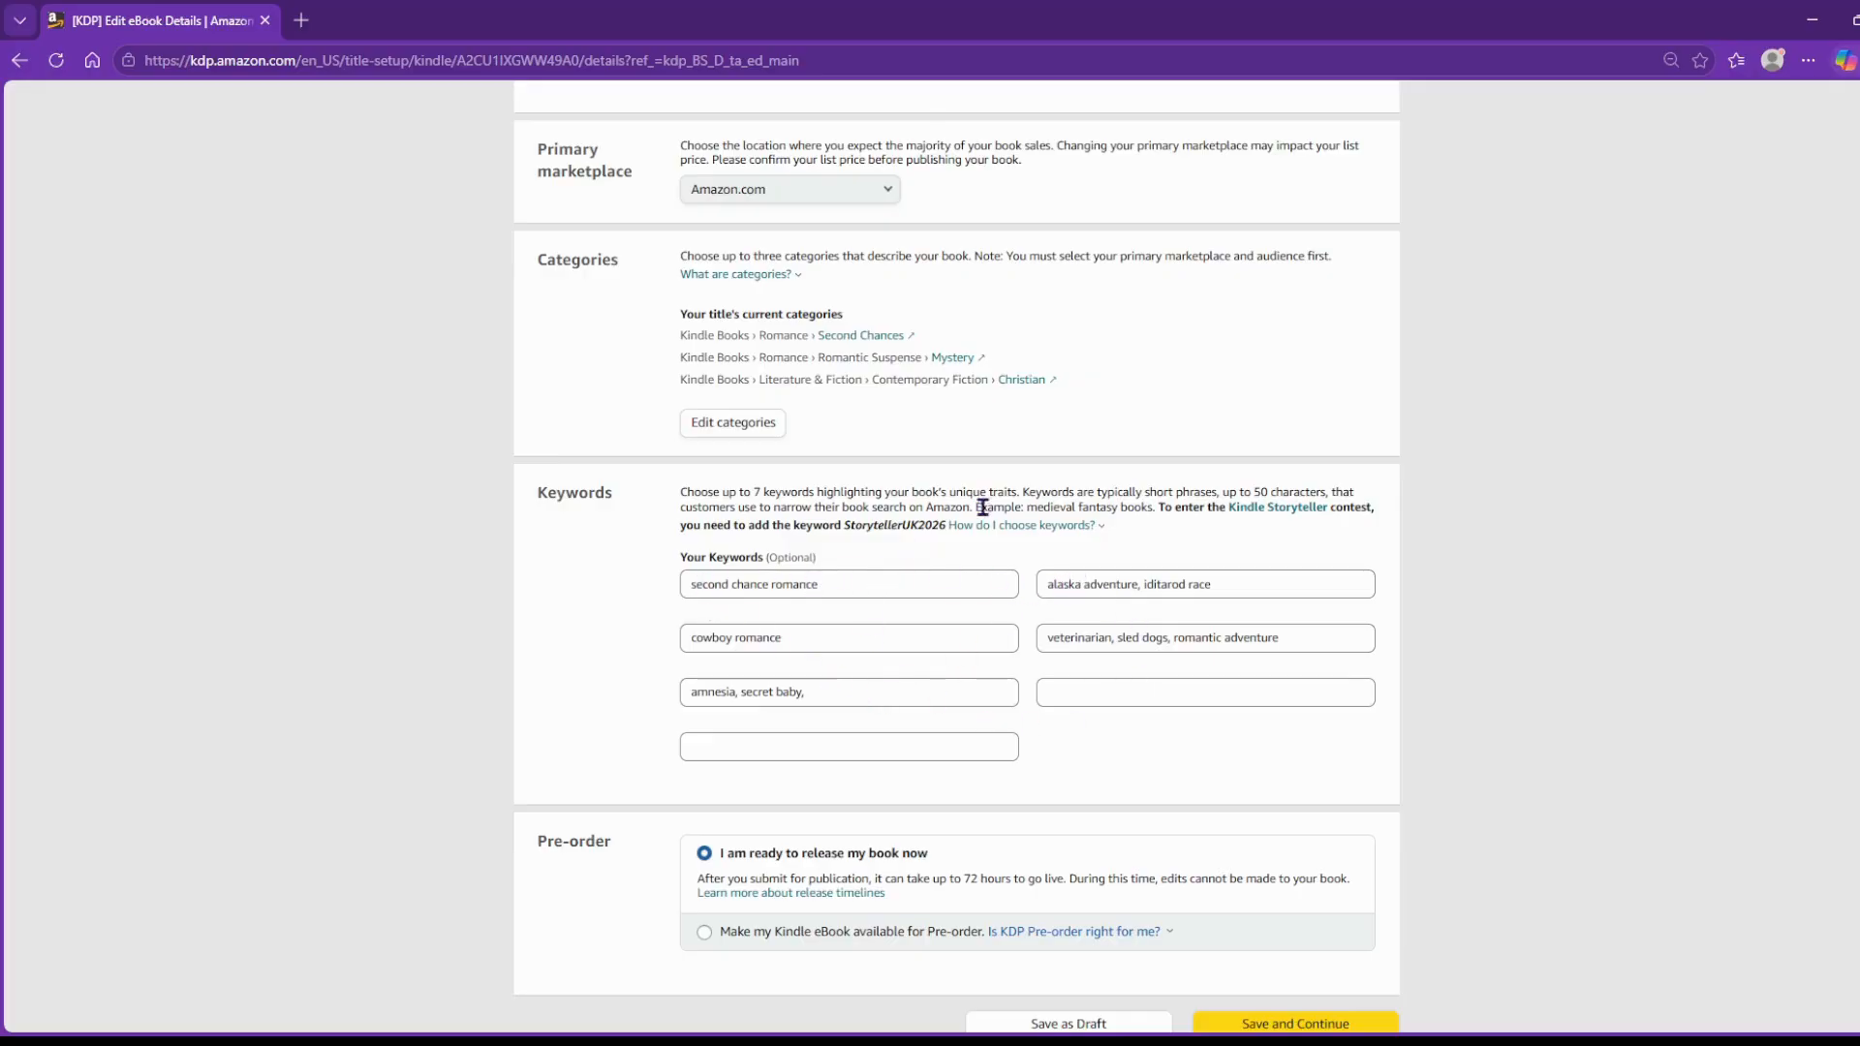
{"action": "scroll", "coordinate": [1075, 610], "scroll_direction": "down", "scroll_amount": 2}
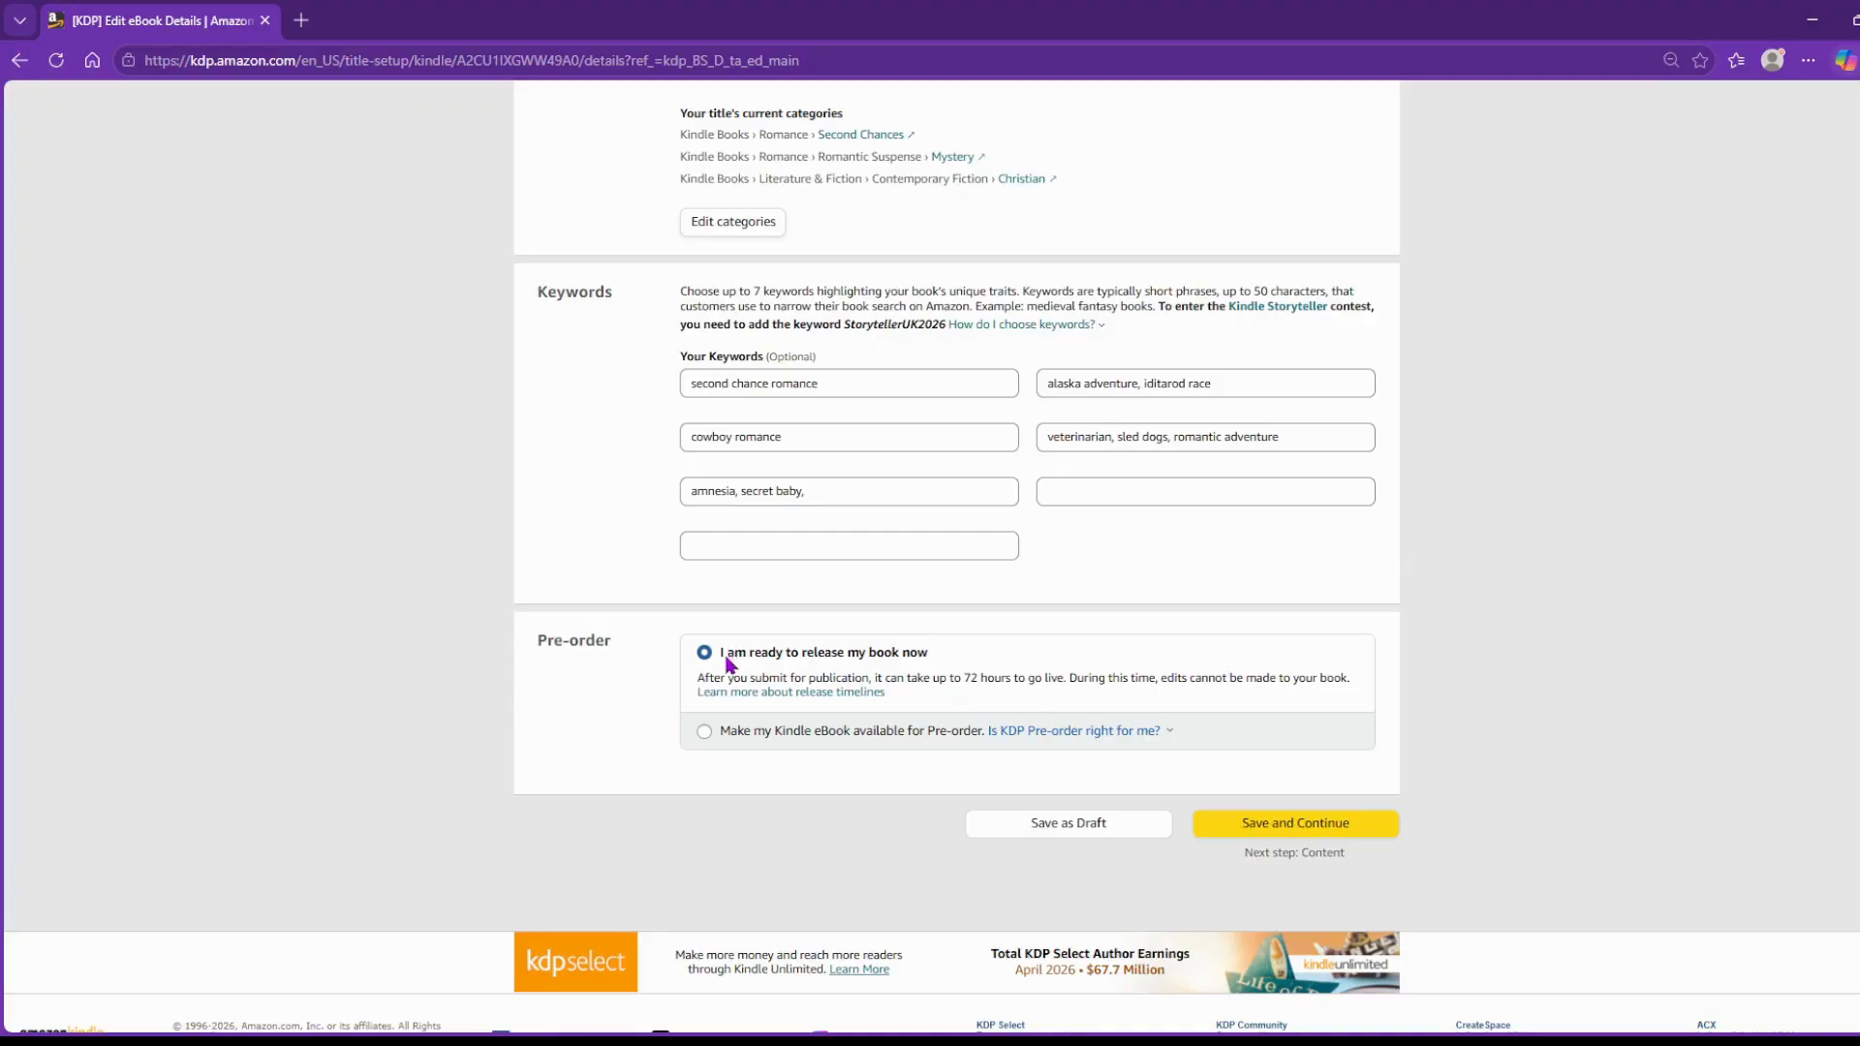
{"action": "left_click", "coordinate": [705, 730]}
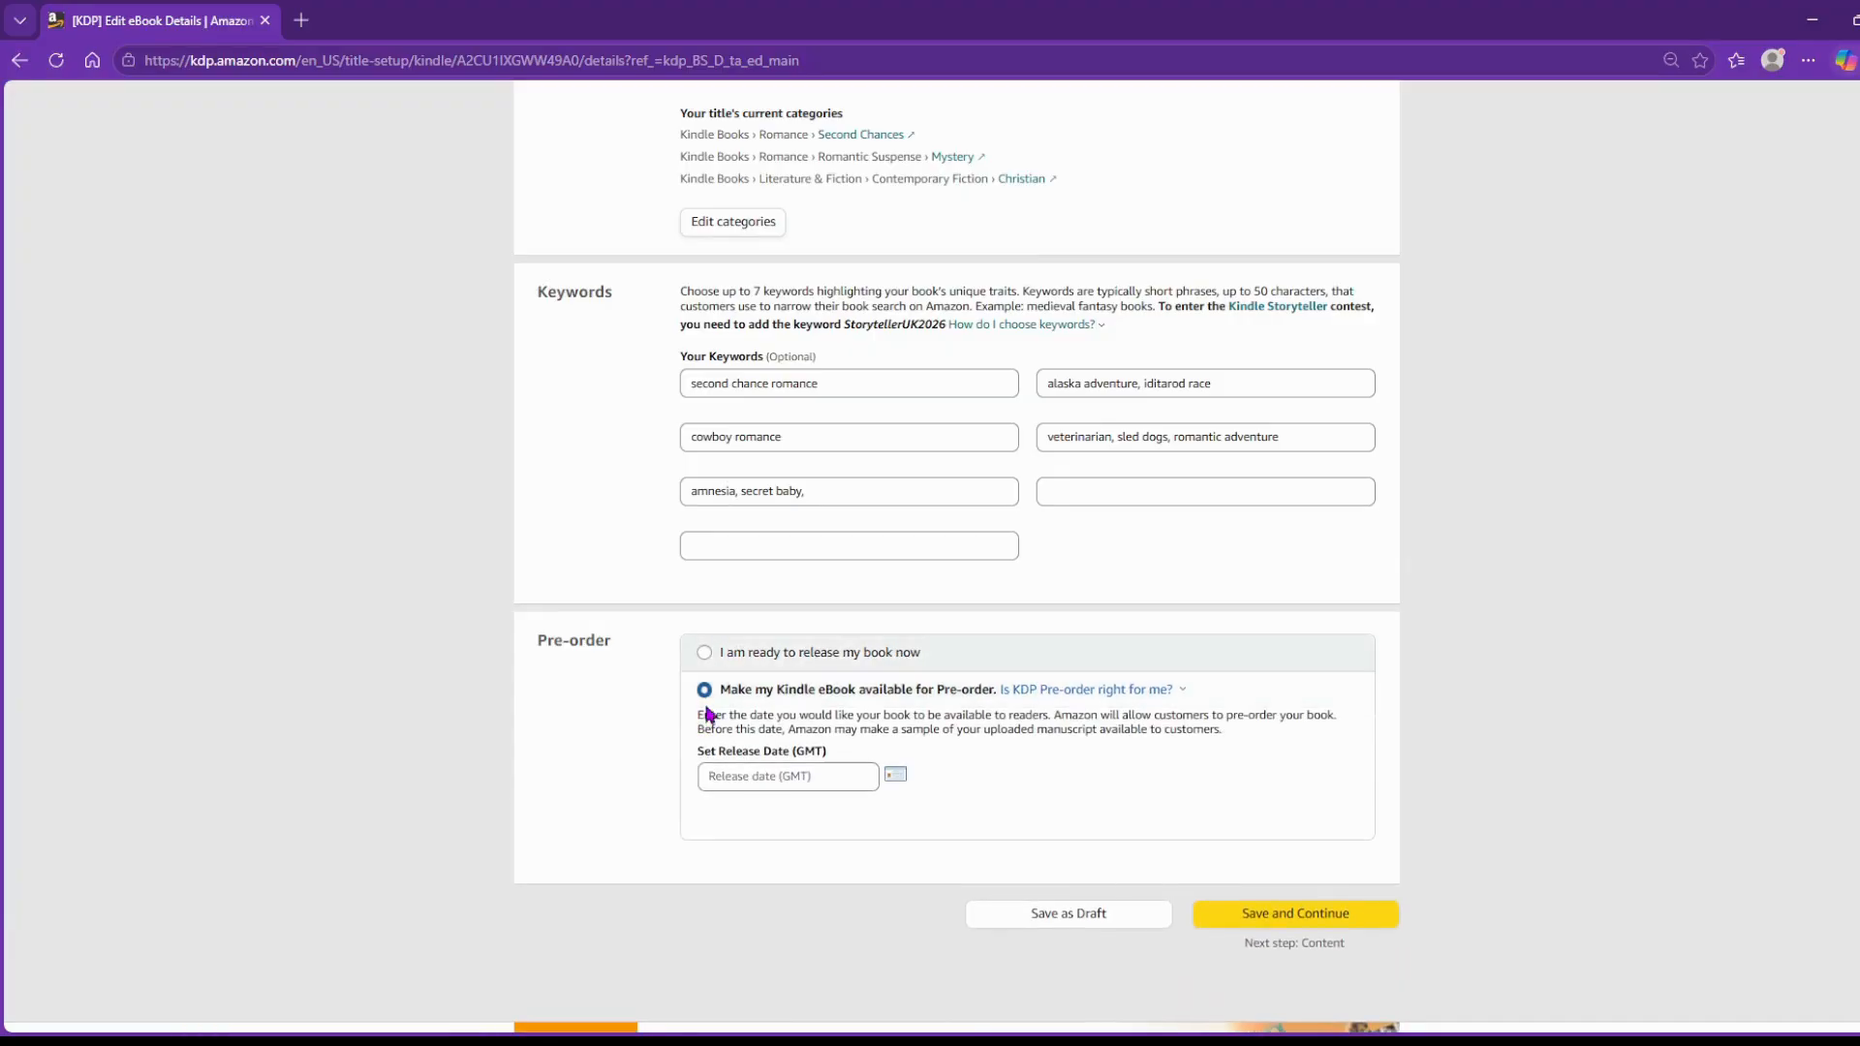
{"action": "left_click", "coordinate": [896, 777]}
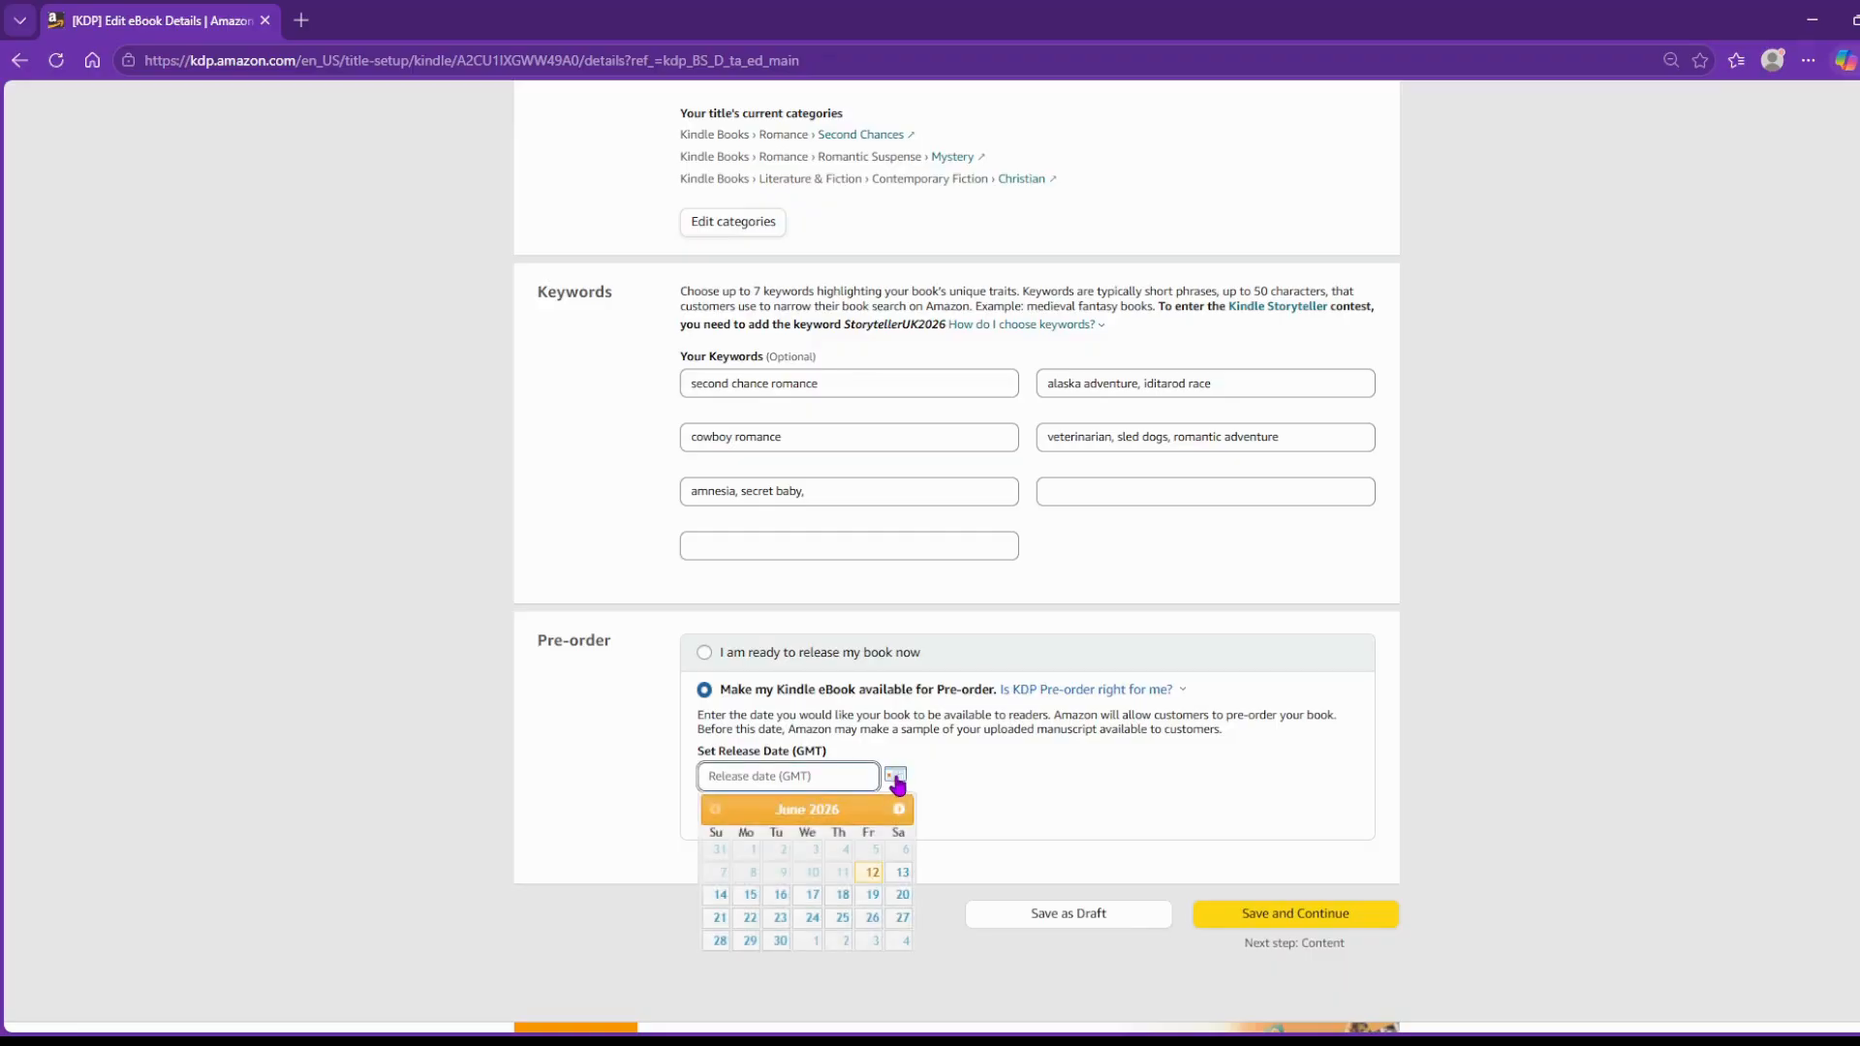
Check how far ahead a pre-order release date can be chosen, up to June 2027.
{"action": "left_click", "coordinate": [900, 810]}
{"action": "left_click", "coordinate": [900, 810]}
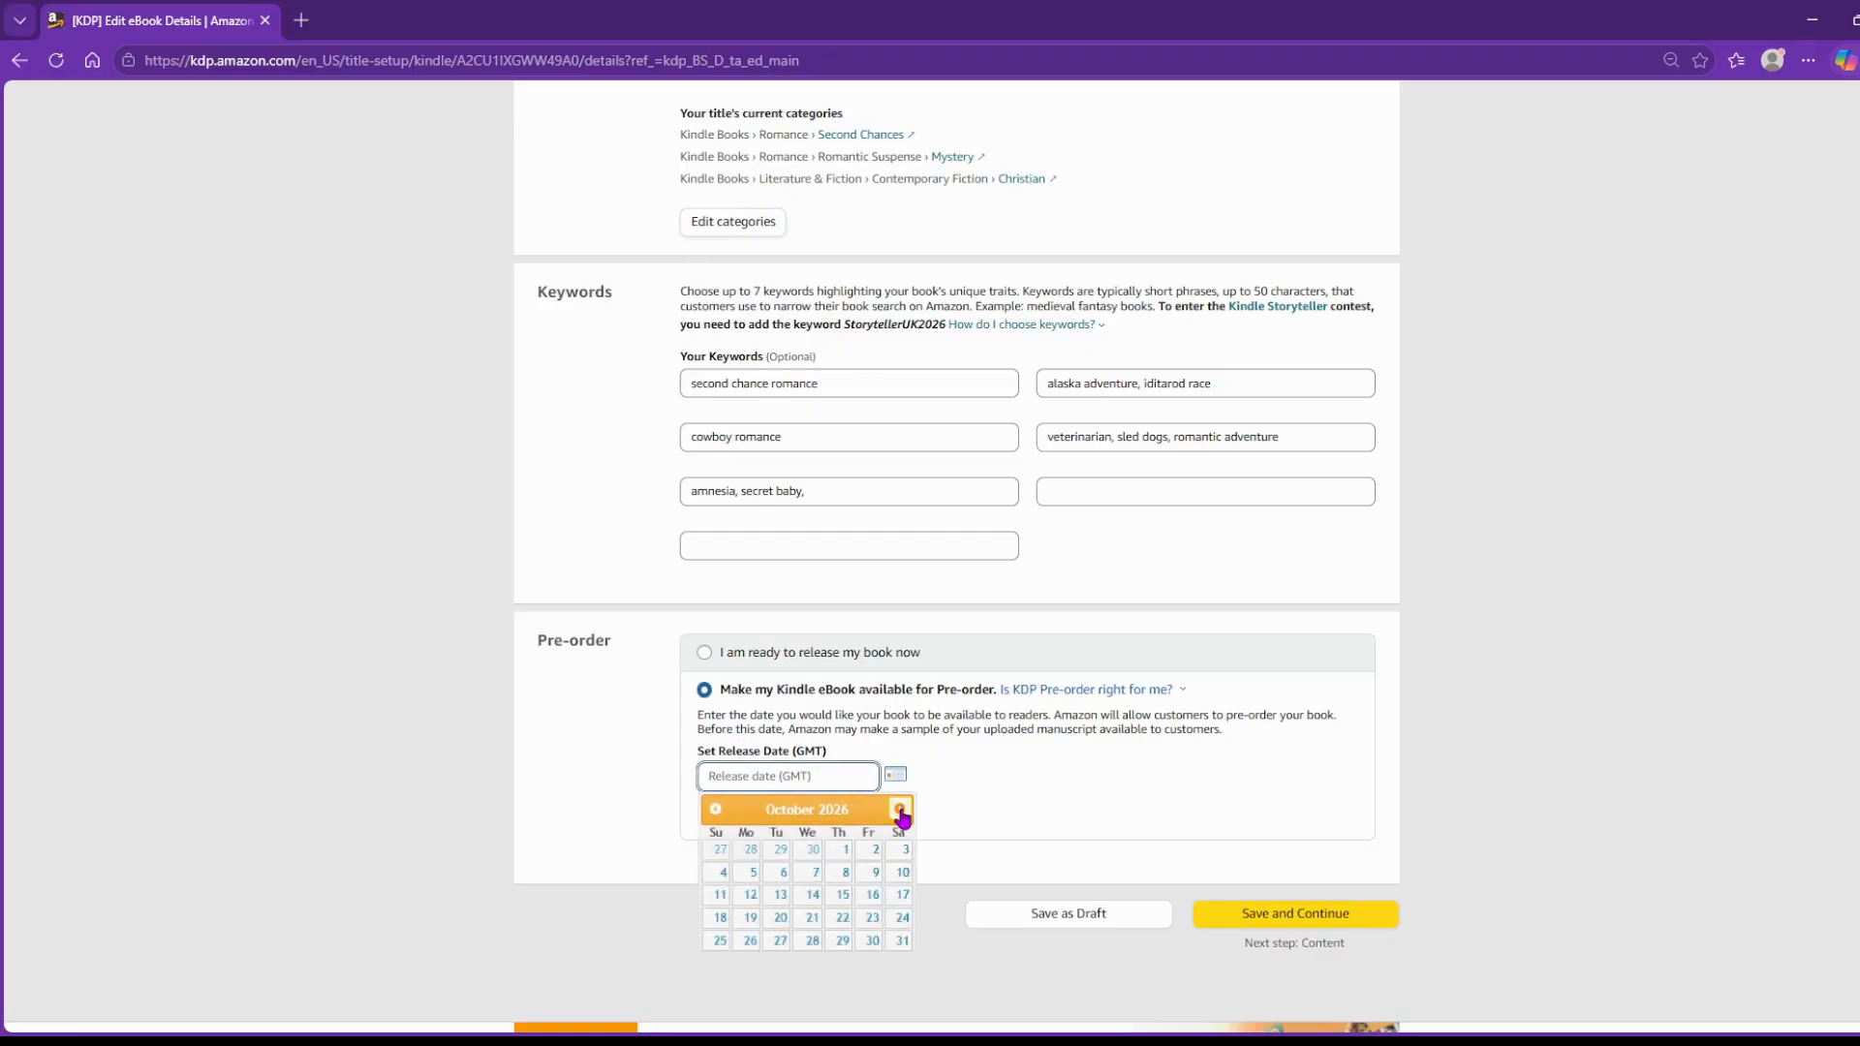
{"action": "left_click", "coordinate": [899, 810]}
{"action": "left_click", "coordinate": [900, 810]}
{"action": "left_click", "coordinate": [900, 810]}
{"action": "left_click", "coordinate": [900, 809]}
{"action": "left_click", "coordinate": [900, 809]}
{"action": "left_click", "coordinate": [900, 810]}
{"action": "left_click", "coordinate": [900, 809]}
{"action": "left_click", "coordinate": [899, 810]}
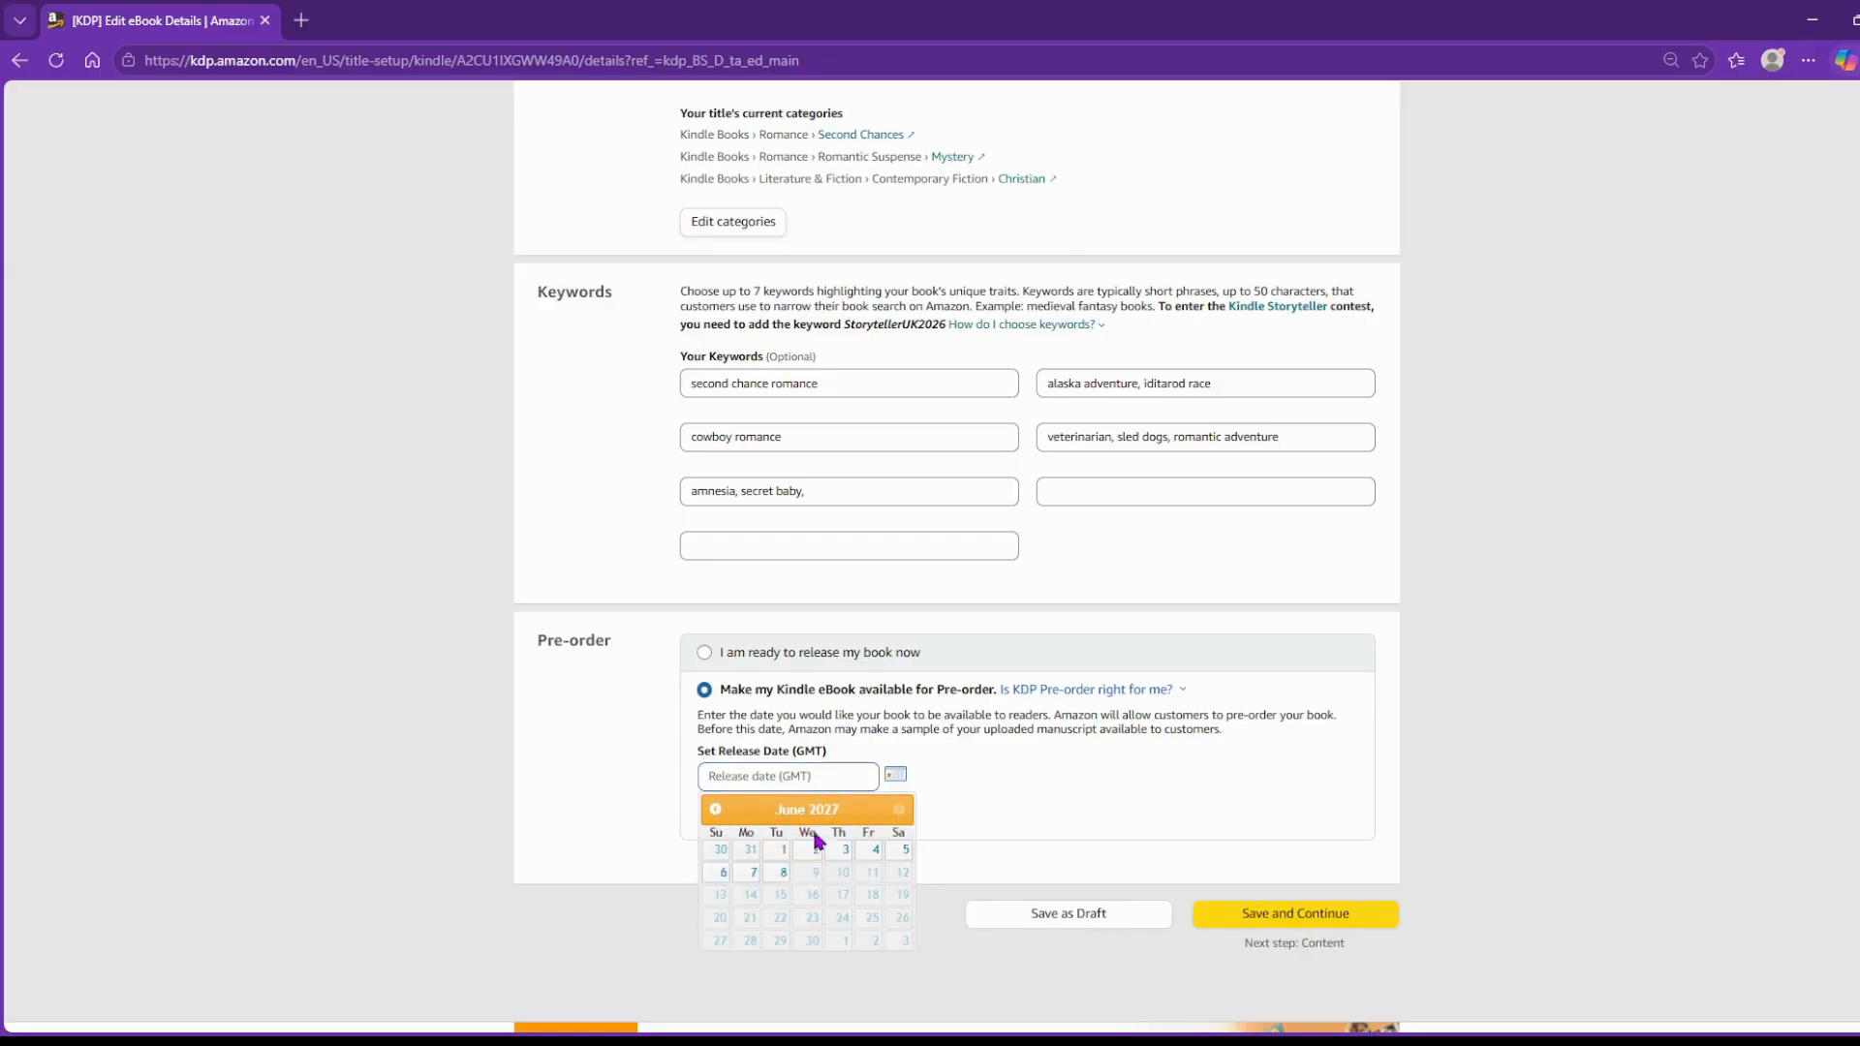
Set the pre-order release date to July 4, 2026.
{"action": "left_click", "coordinate": [715, 810]}
{"action": "left_click", "coordinate": [715, 809]}
{"action": "left_click", "coordinate": [714, 809]}
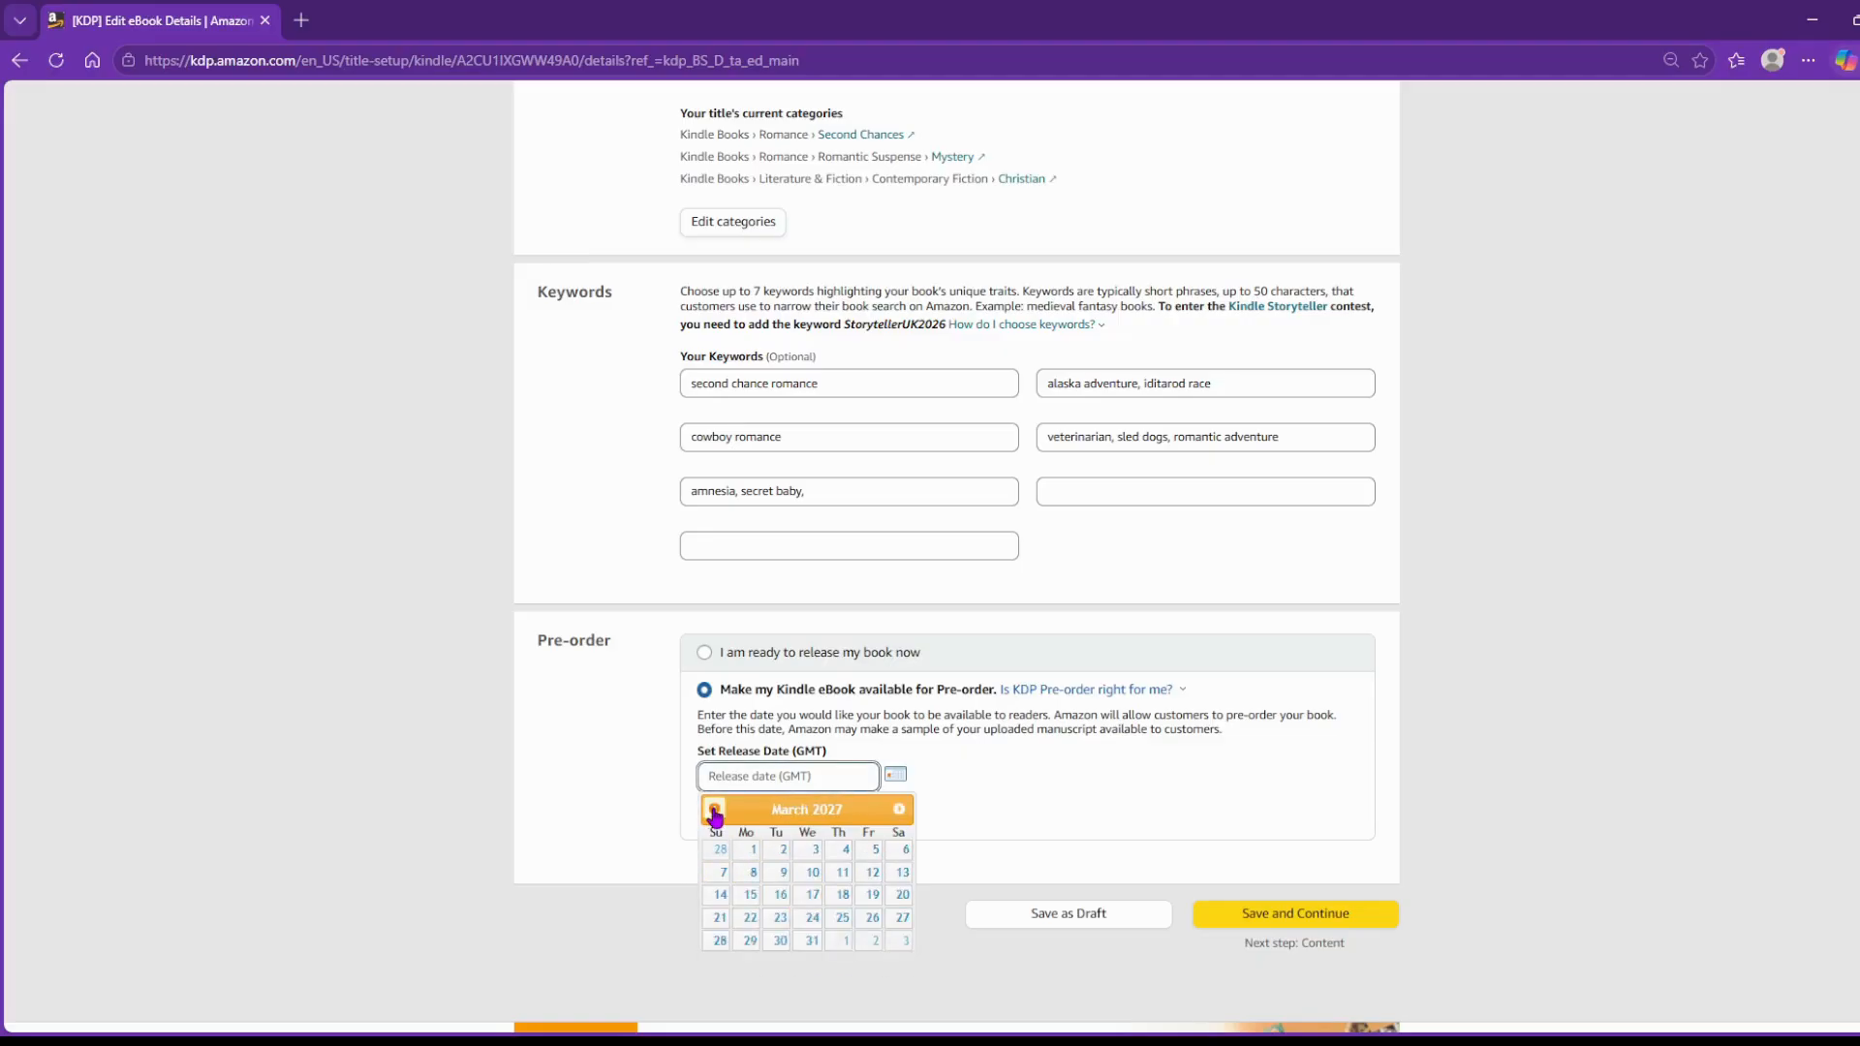
{"action": "left_click", "coordinate": [715, 810]}
{"action": "left_click", "coordinate": [715, 810]}
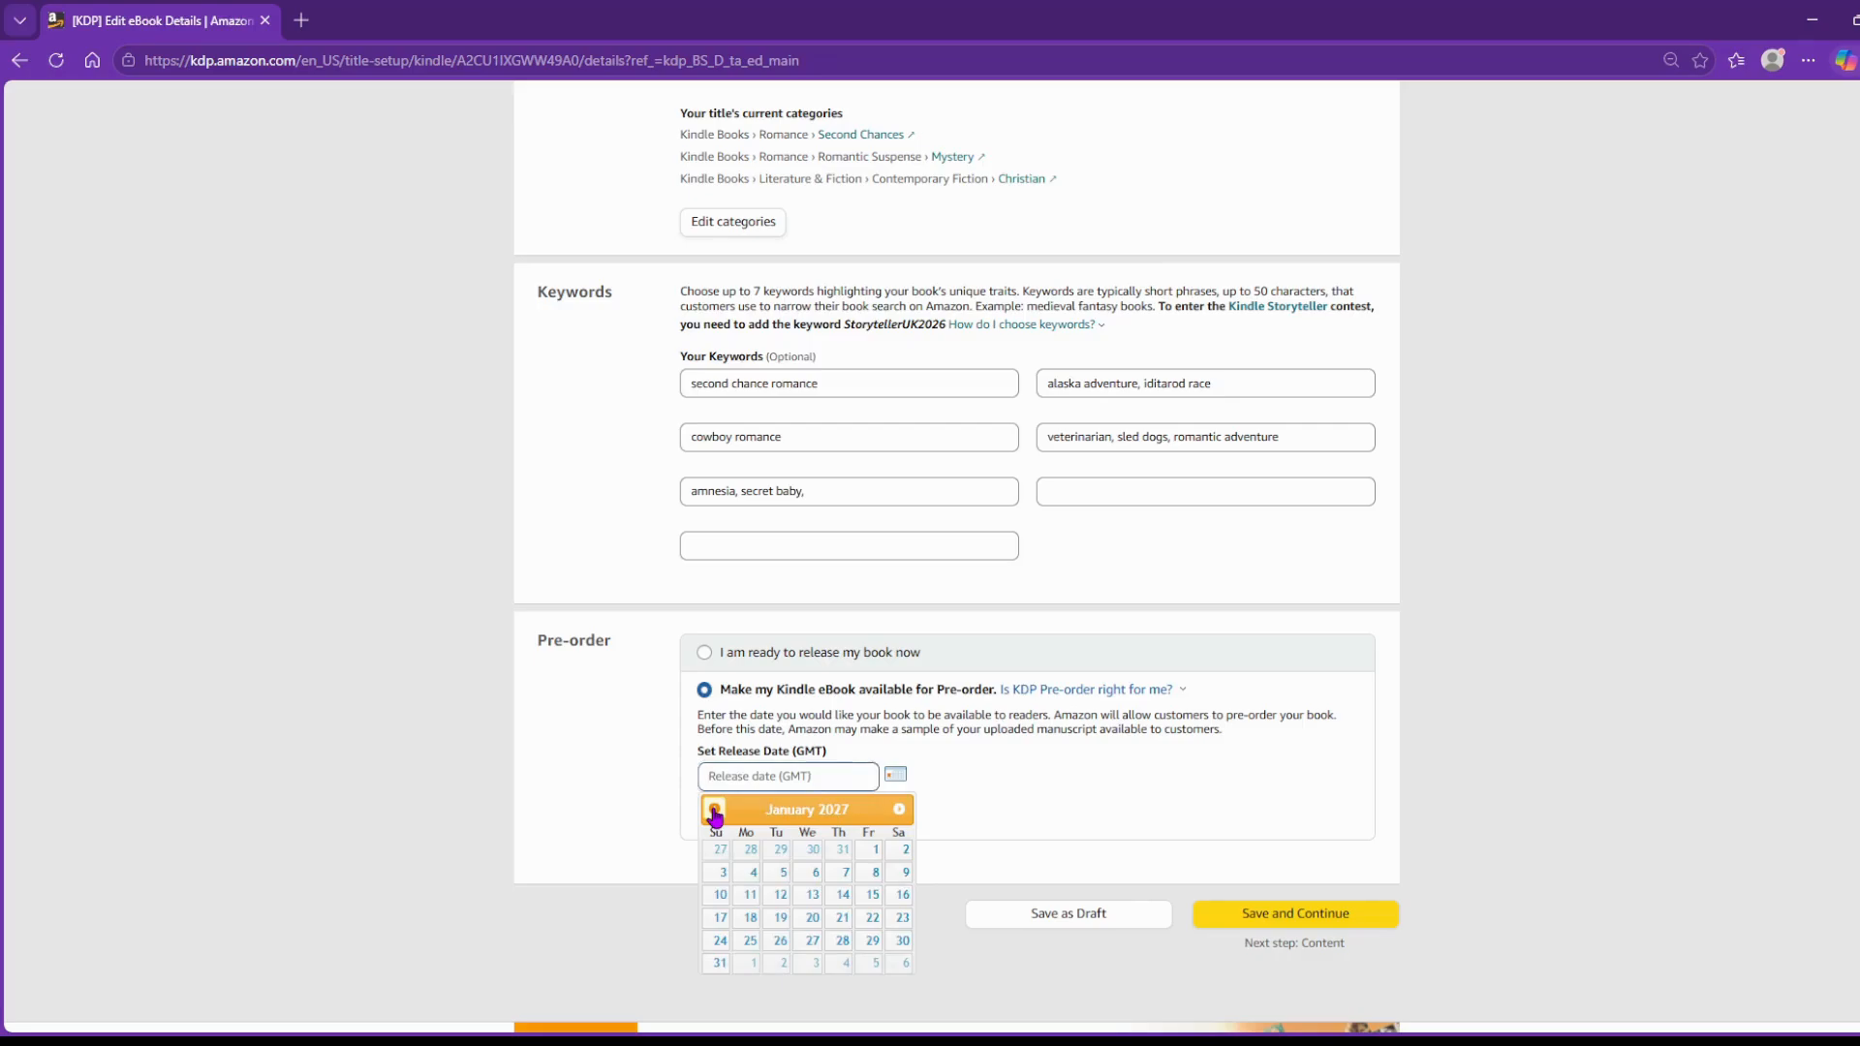
{"action": "left_click", "coordinate": [715, 809]}
{"action": "left_click", "coordinate": [715, 809]}
{"action": "left_click", "coordinate": [715, 810]}
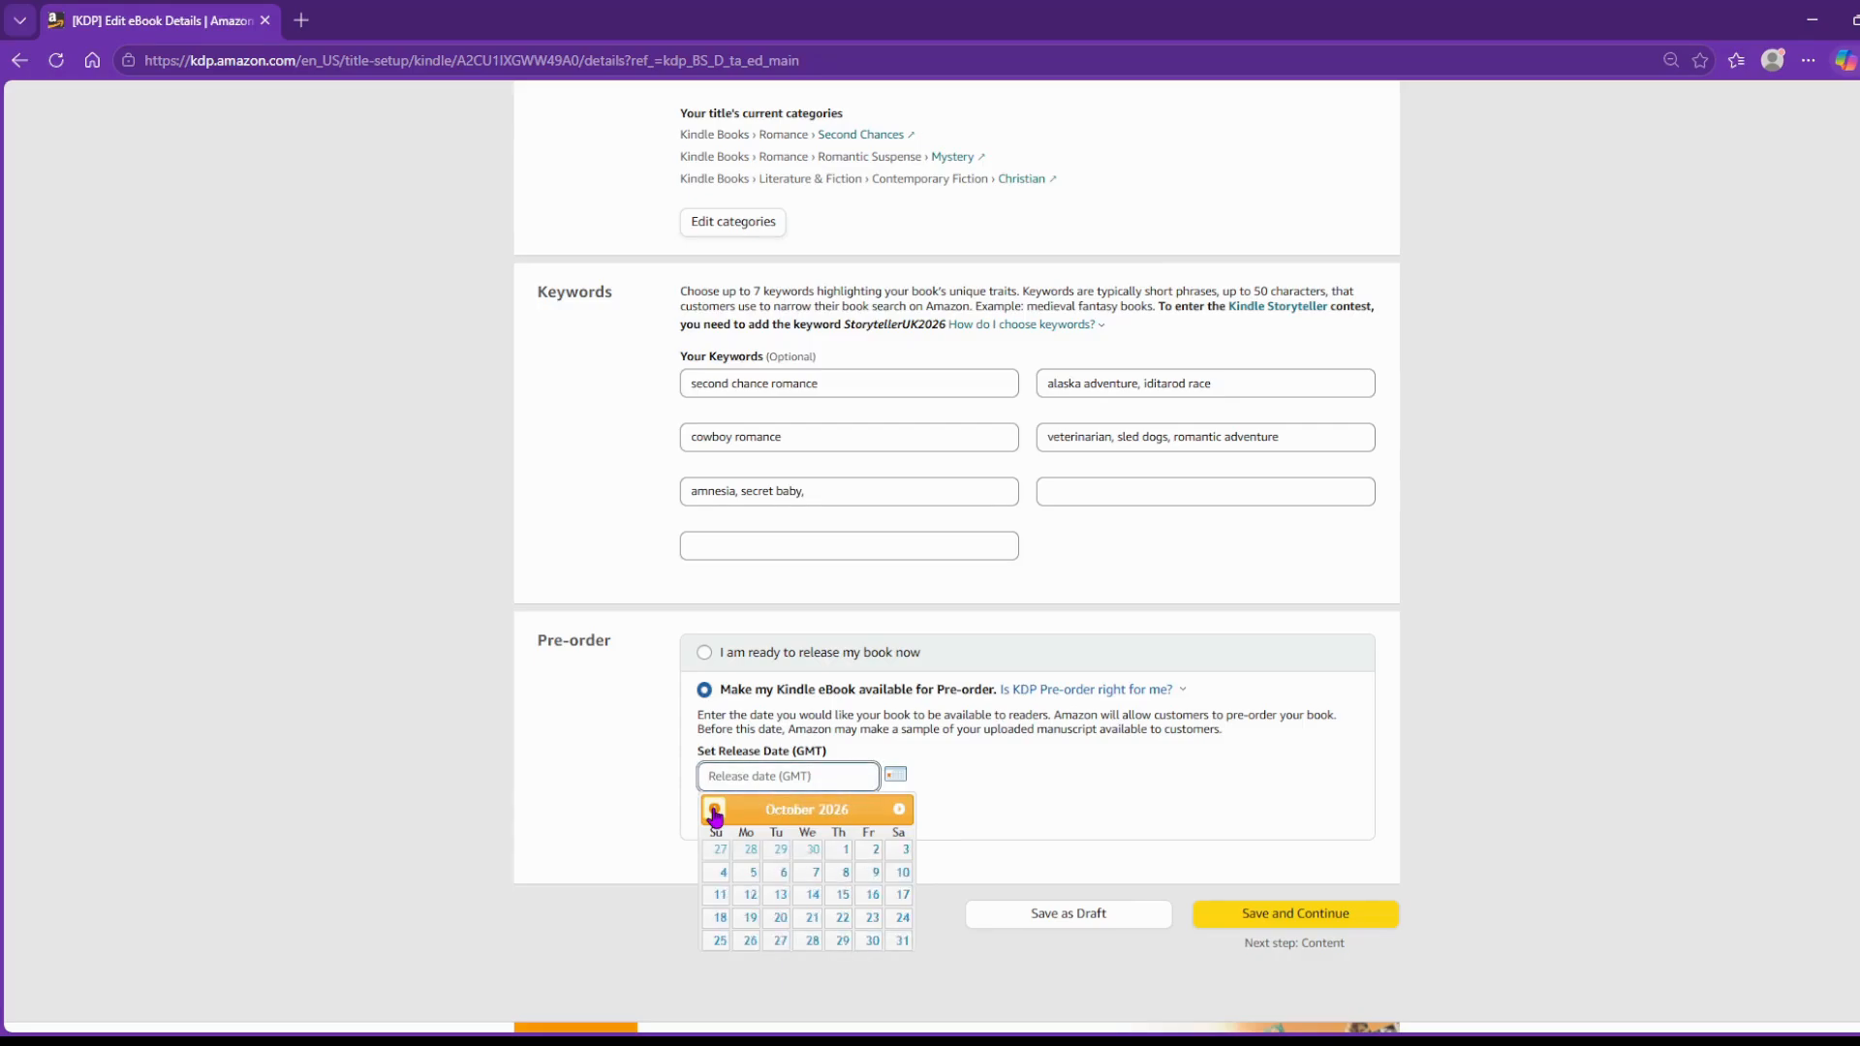
{"action": "left_click", "coordinate": [715, 810]}
{"action": "left_click", "coordinate": [715, 810]}
{"action": "left_click", "coordinate": [715, 810]}
{"action": "left_click", "coordinate": [902, 852]}
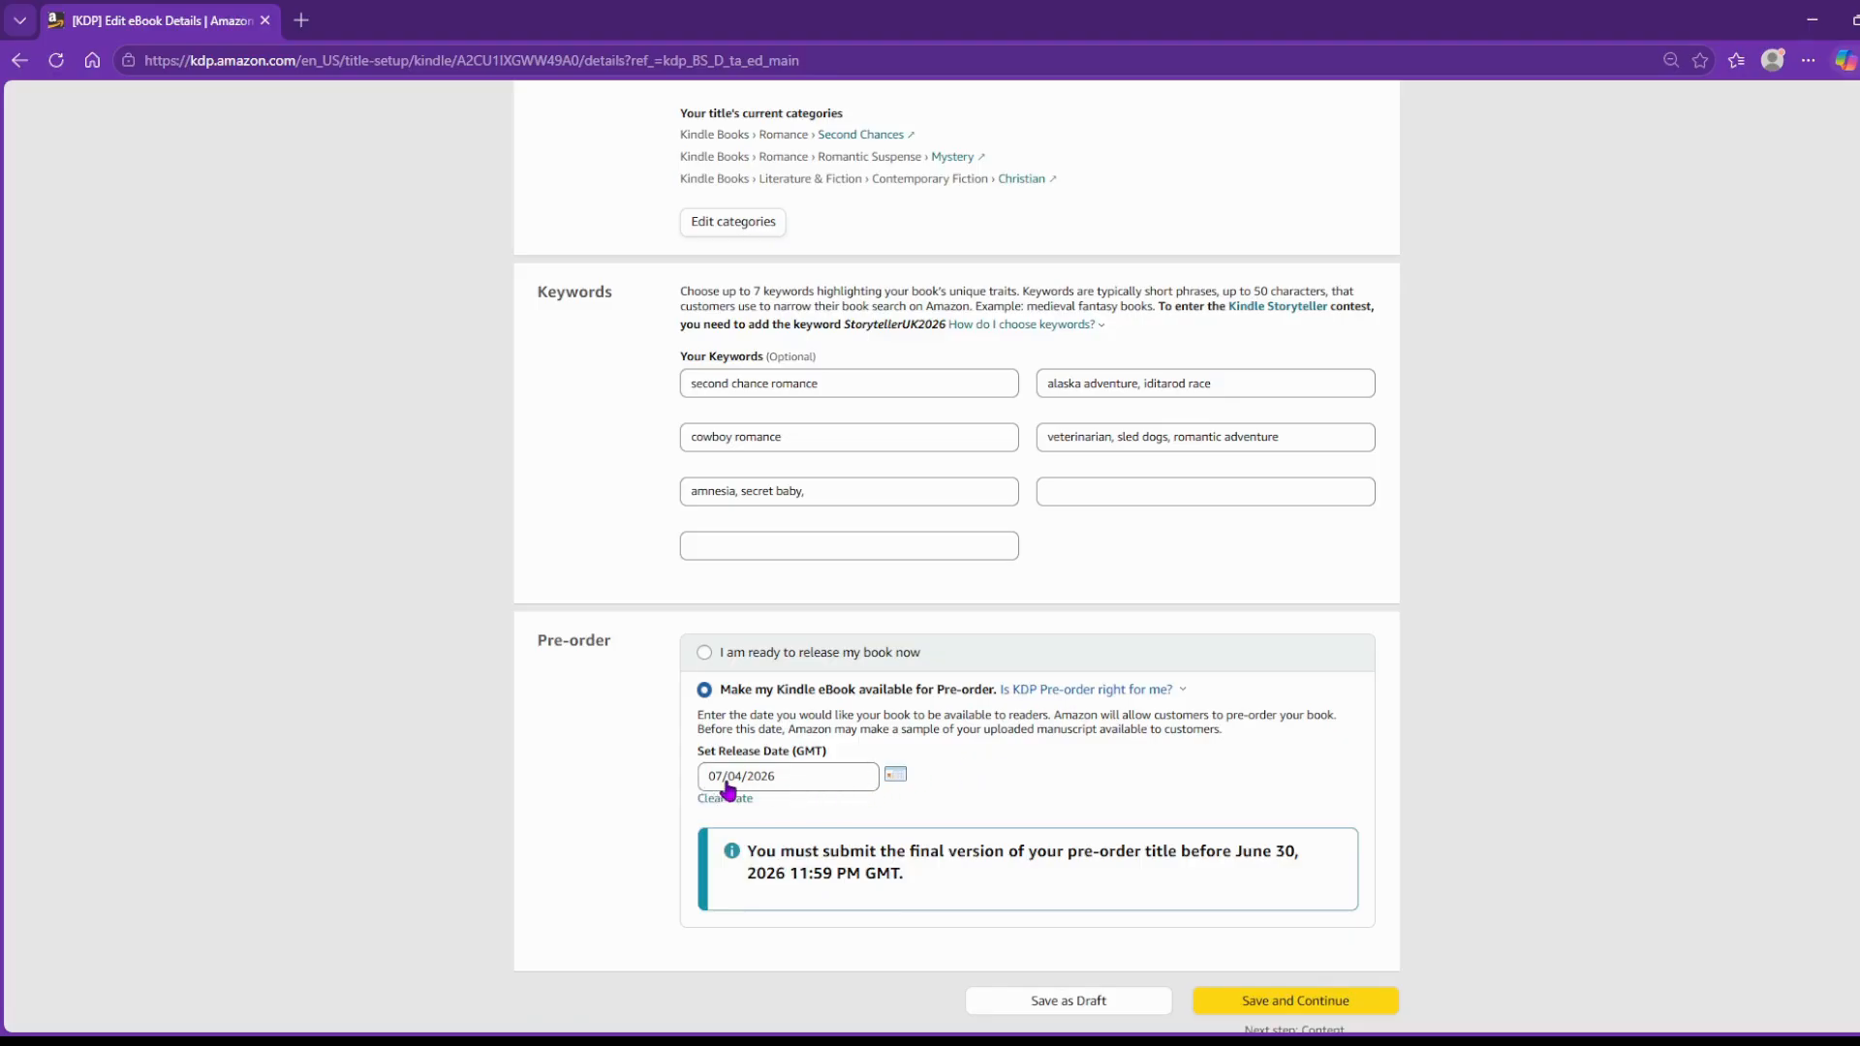
{"action": "left_click", "coordinate": [895, 774]}
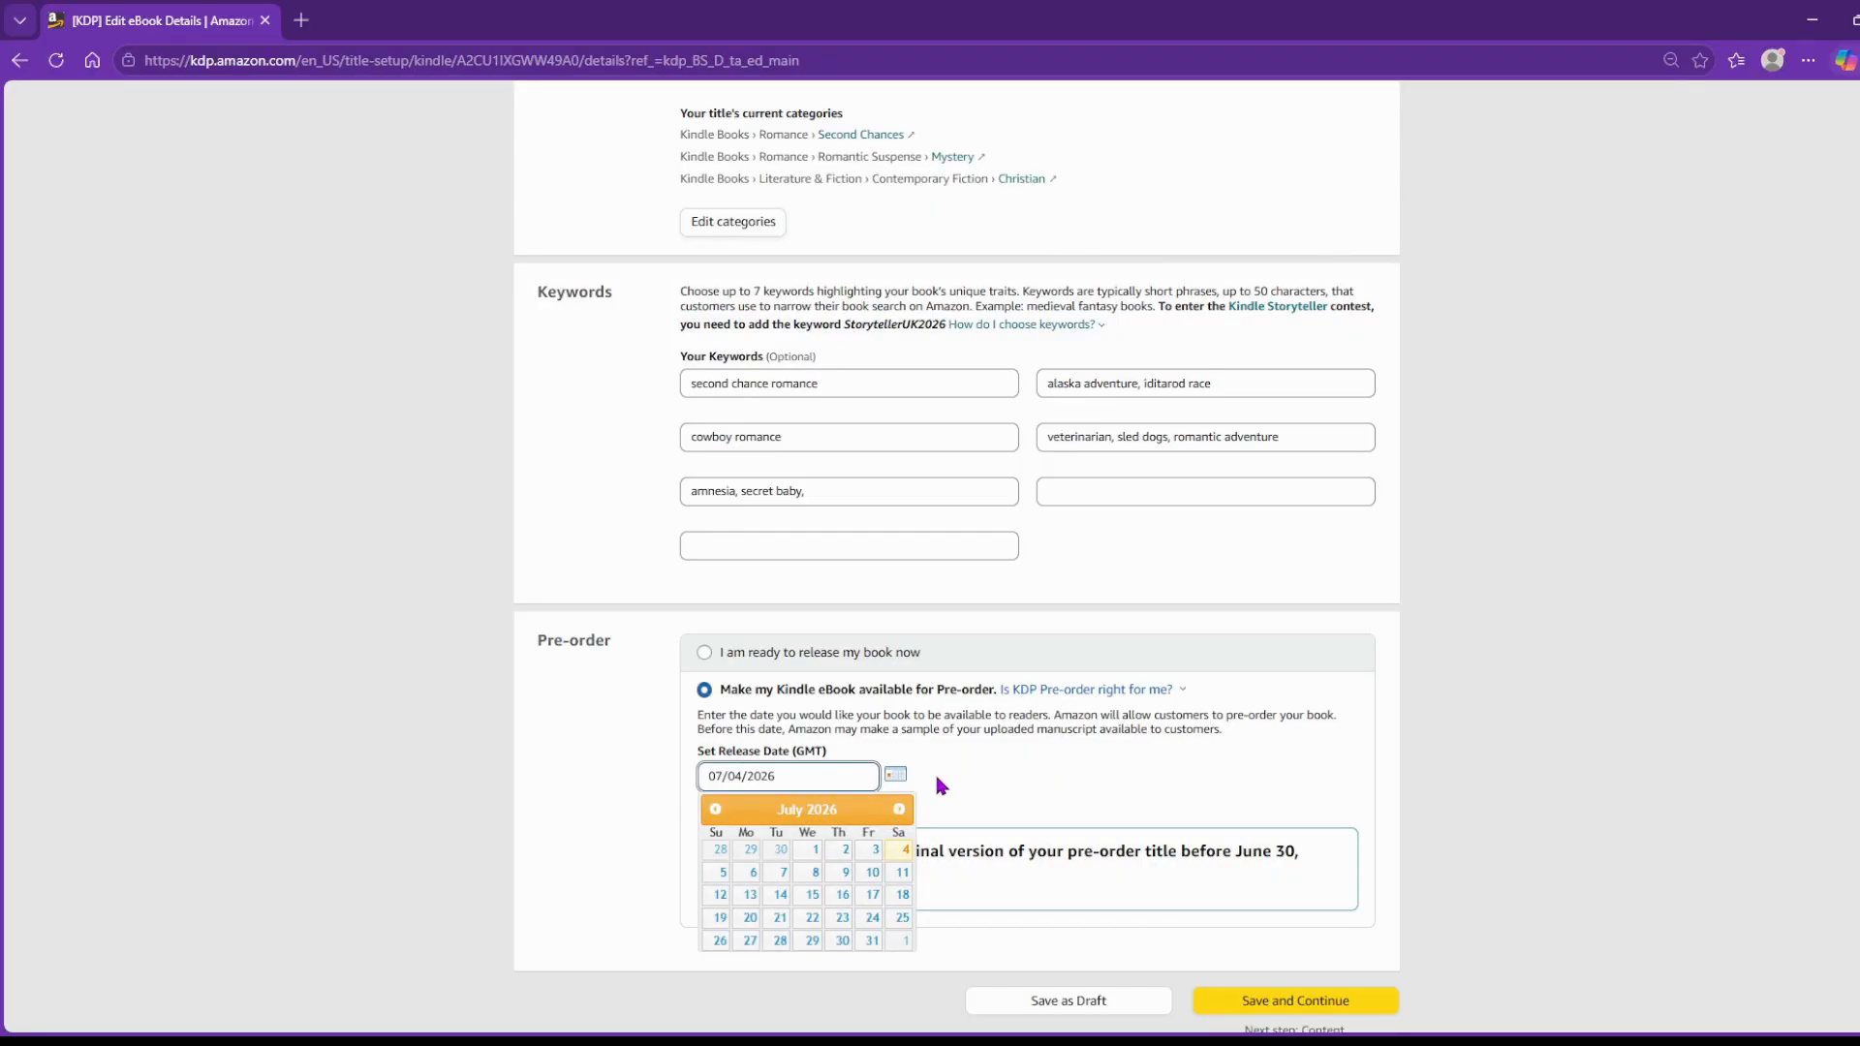
{"action": "left_click", "coordinate": [900, 851]}
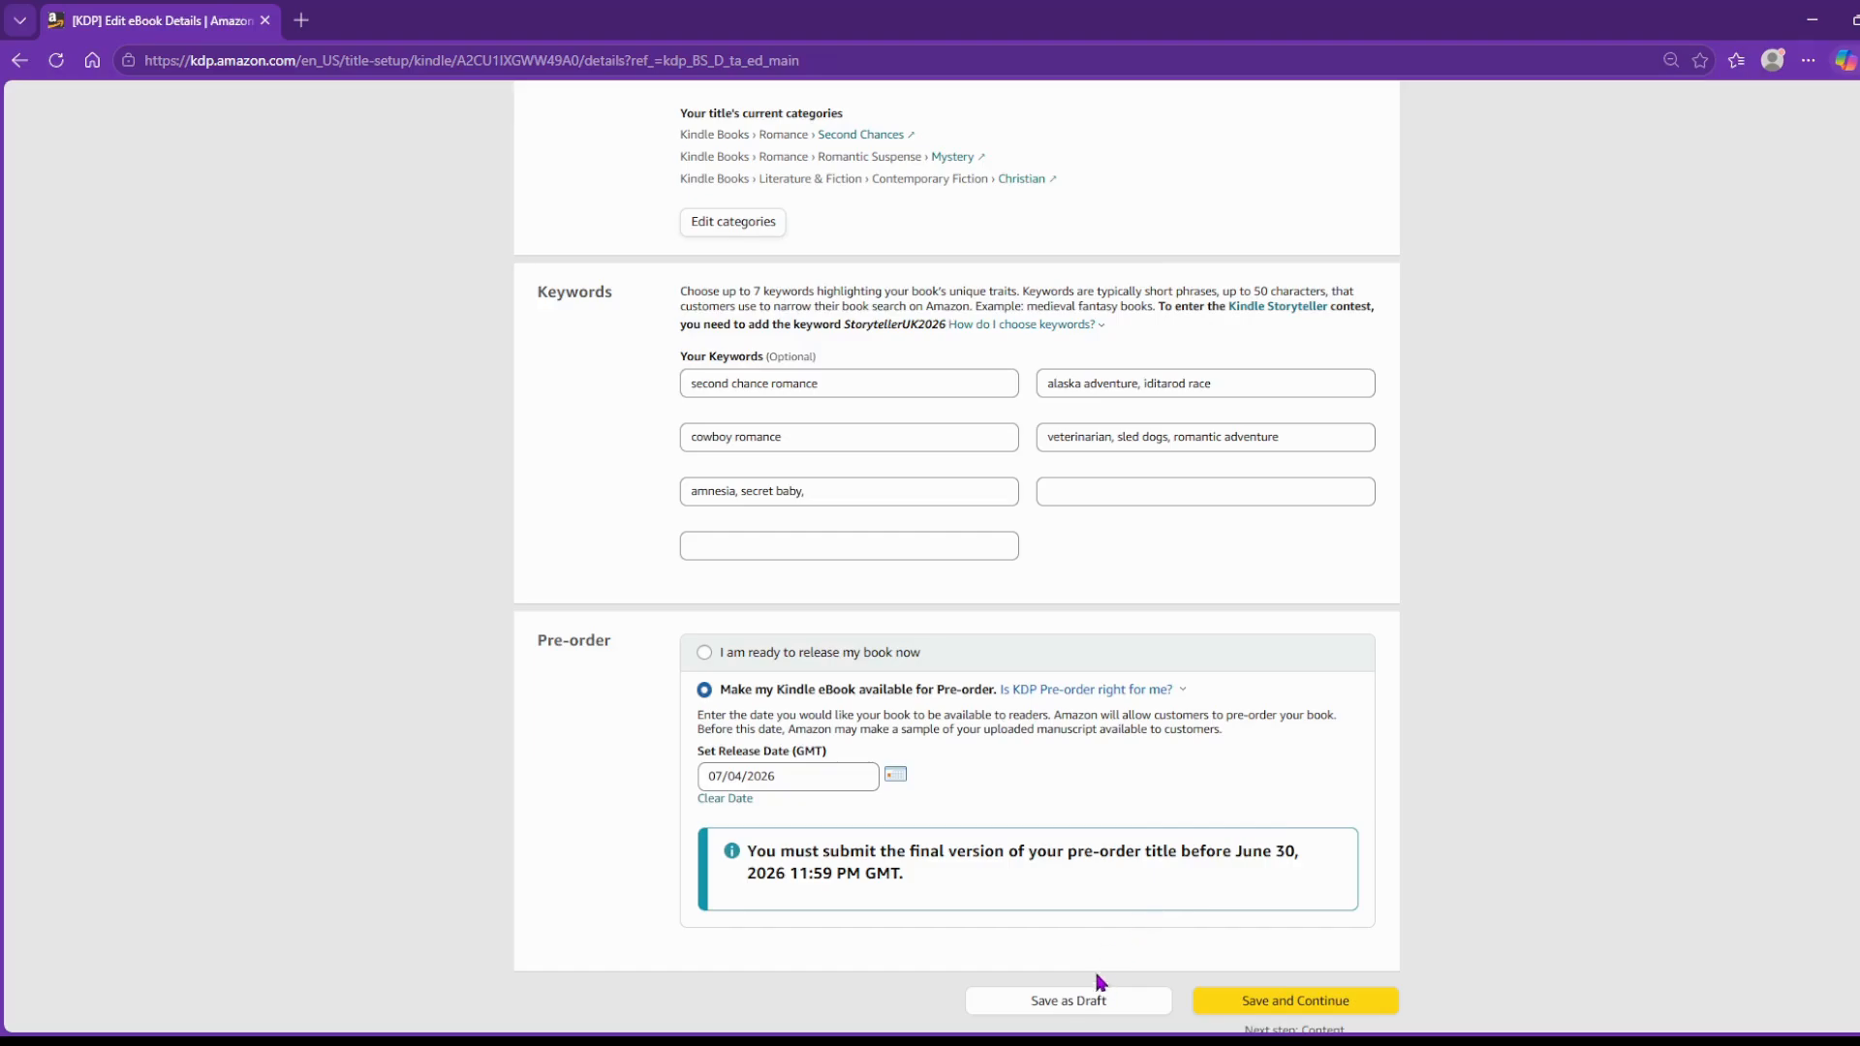
Mark the book as ready to release now and save the details to continue to the eBook content page.
{"action": "left_click", "coordinate": [704, 653]}
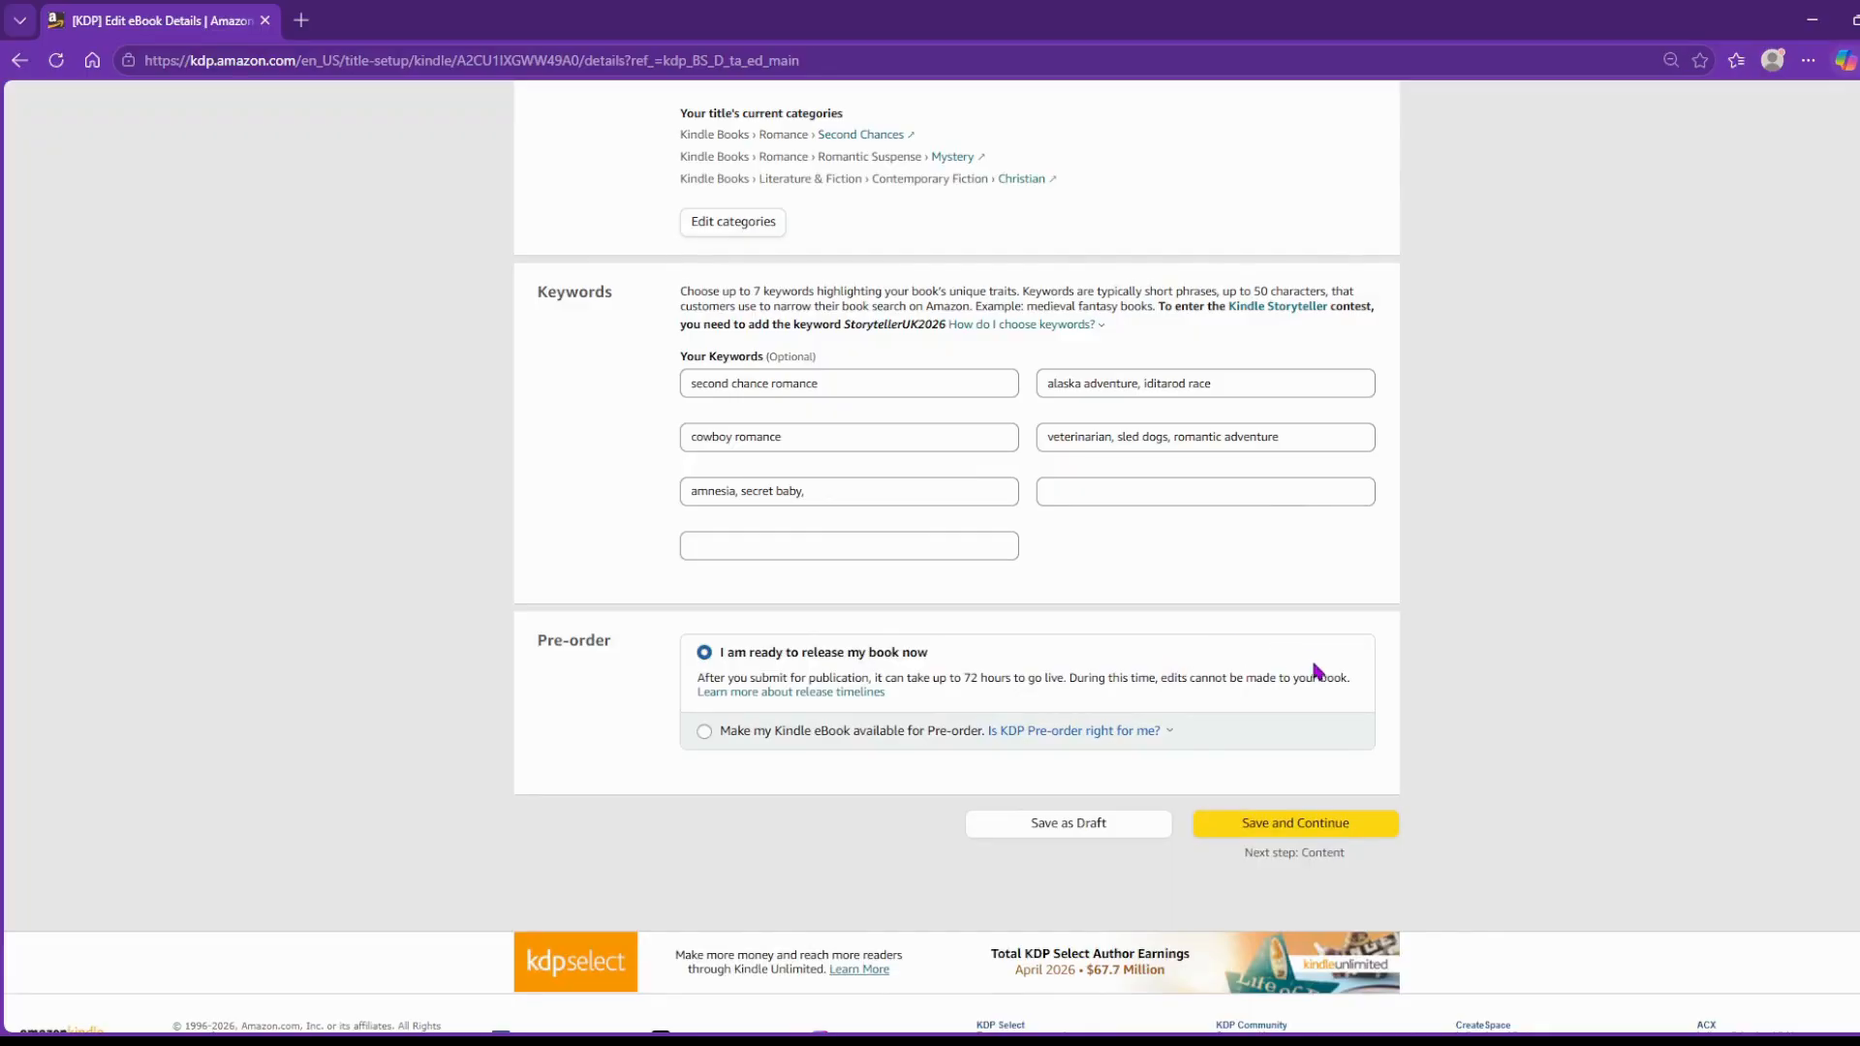
{"action": "left_click", "coordinate": [1288, 825]}
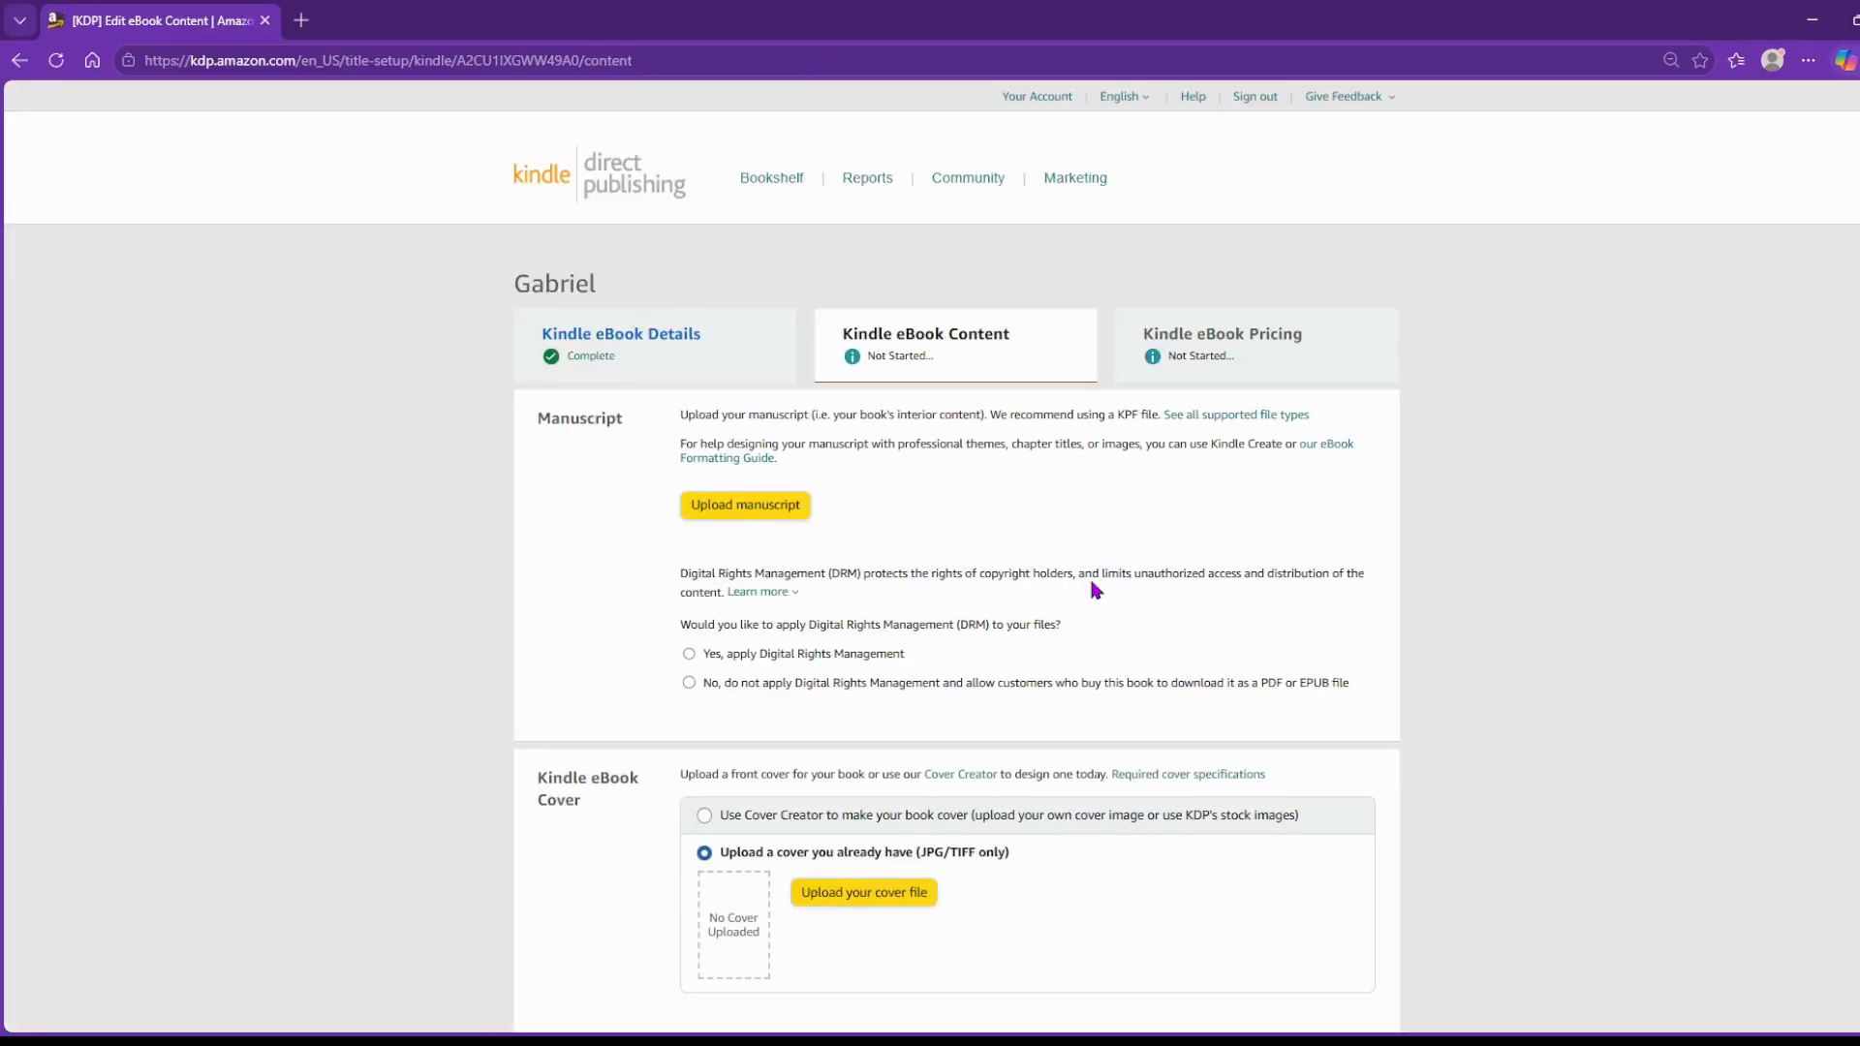
Upload an existing cover file as the Kindle eBook cover for Gabriel.
{"action": "scroll", "coordinate": [1063, 550], "scroll_direction": "down", "scroll_amount": 1}
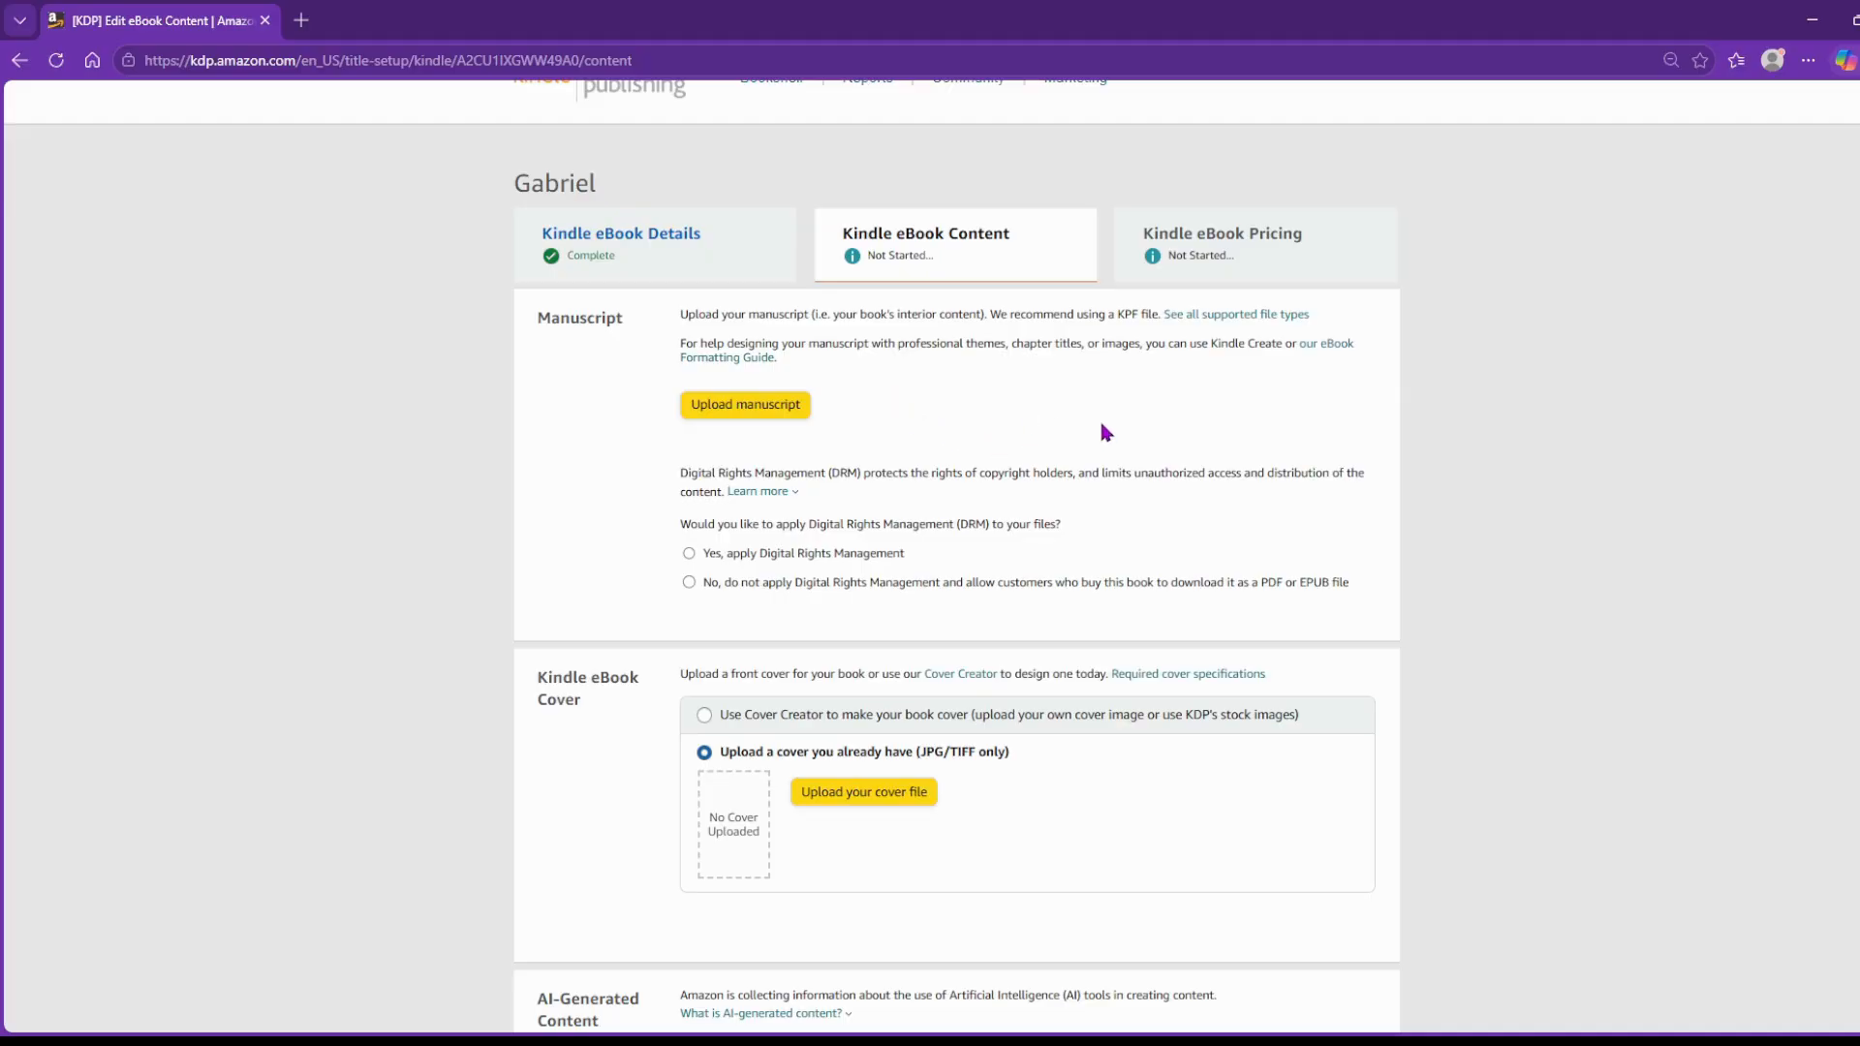
{"action": "scroll", "coordinate": [1105, 432], "scroll_direction": "down", "scroll_amount": 2}
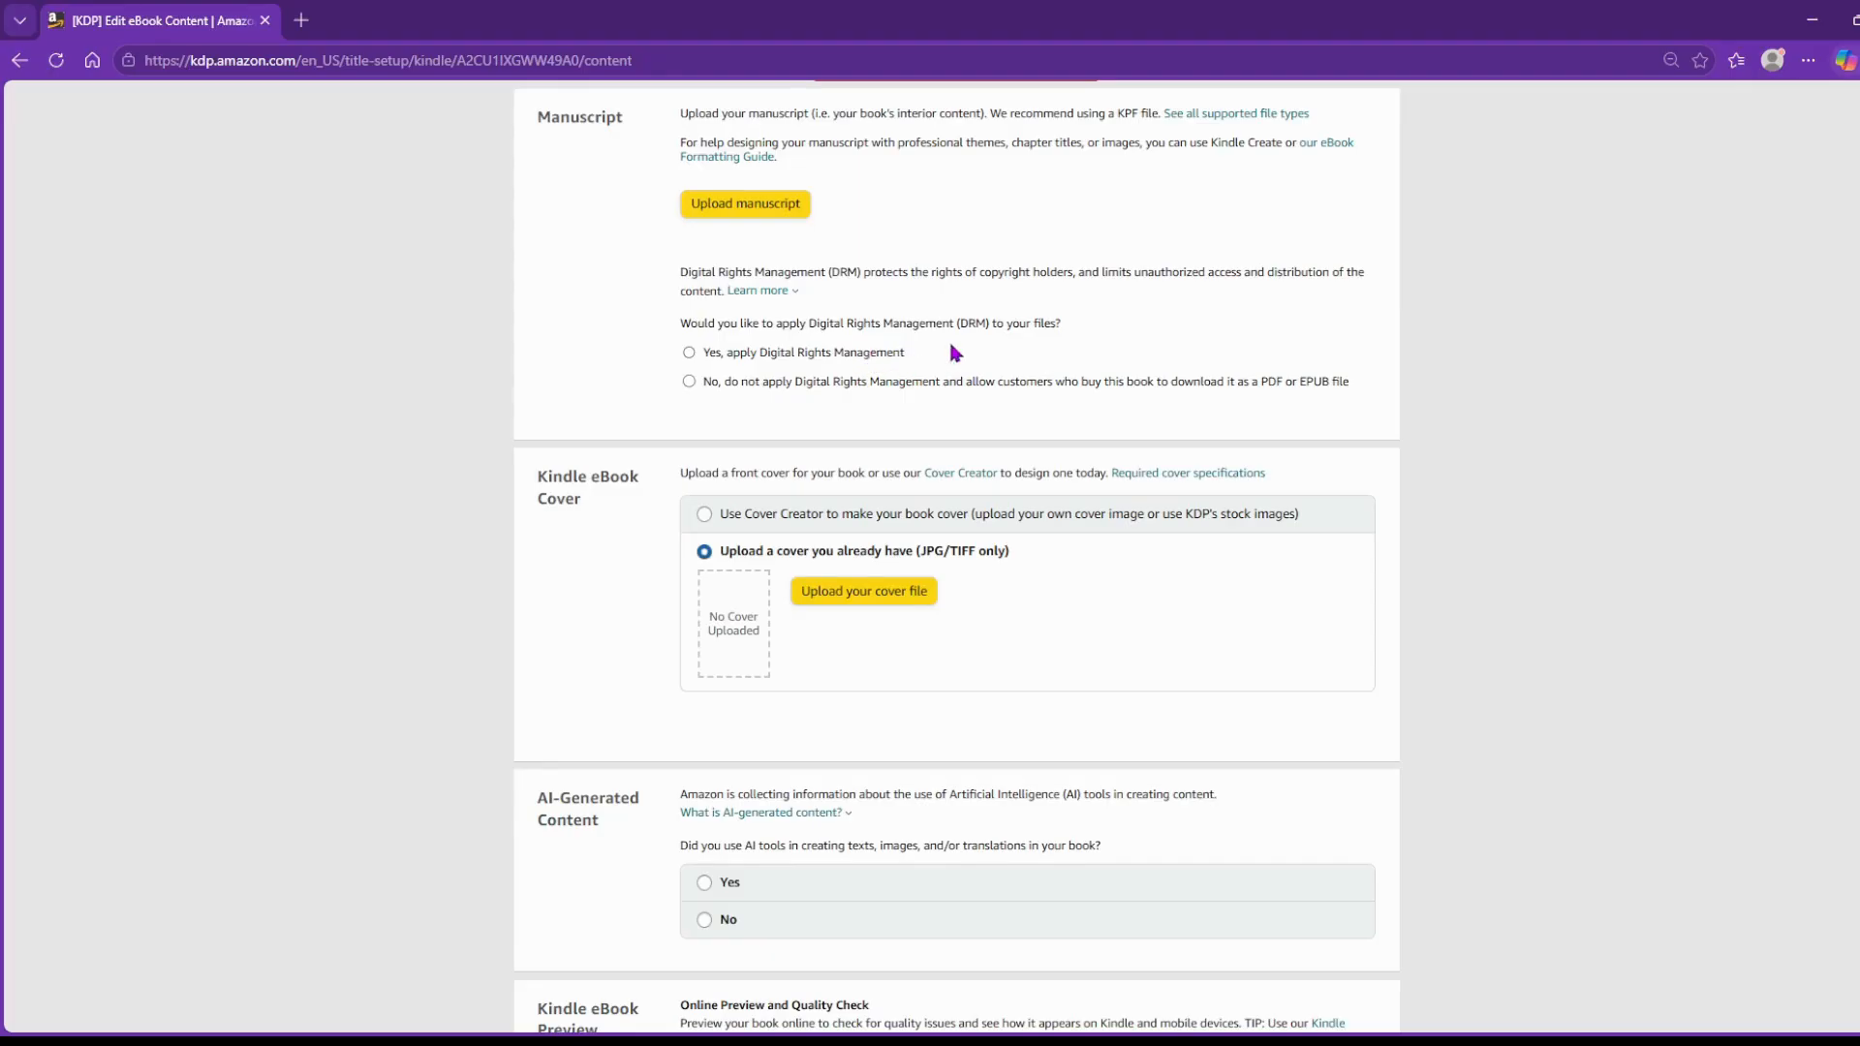
{"action": "scroll", "coordinate": [1134, 374], "scroll_direction": "down", "scroll_amount": 1}
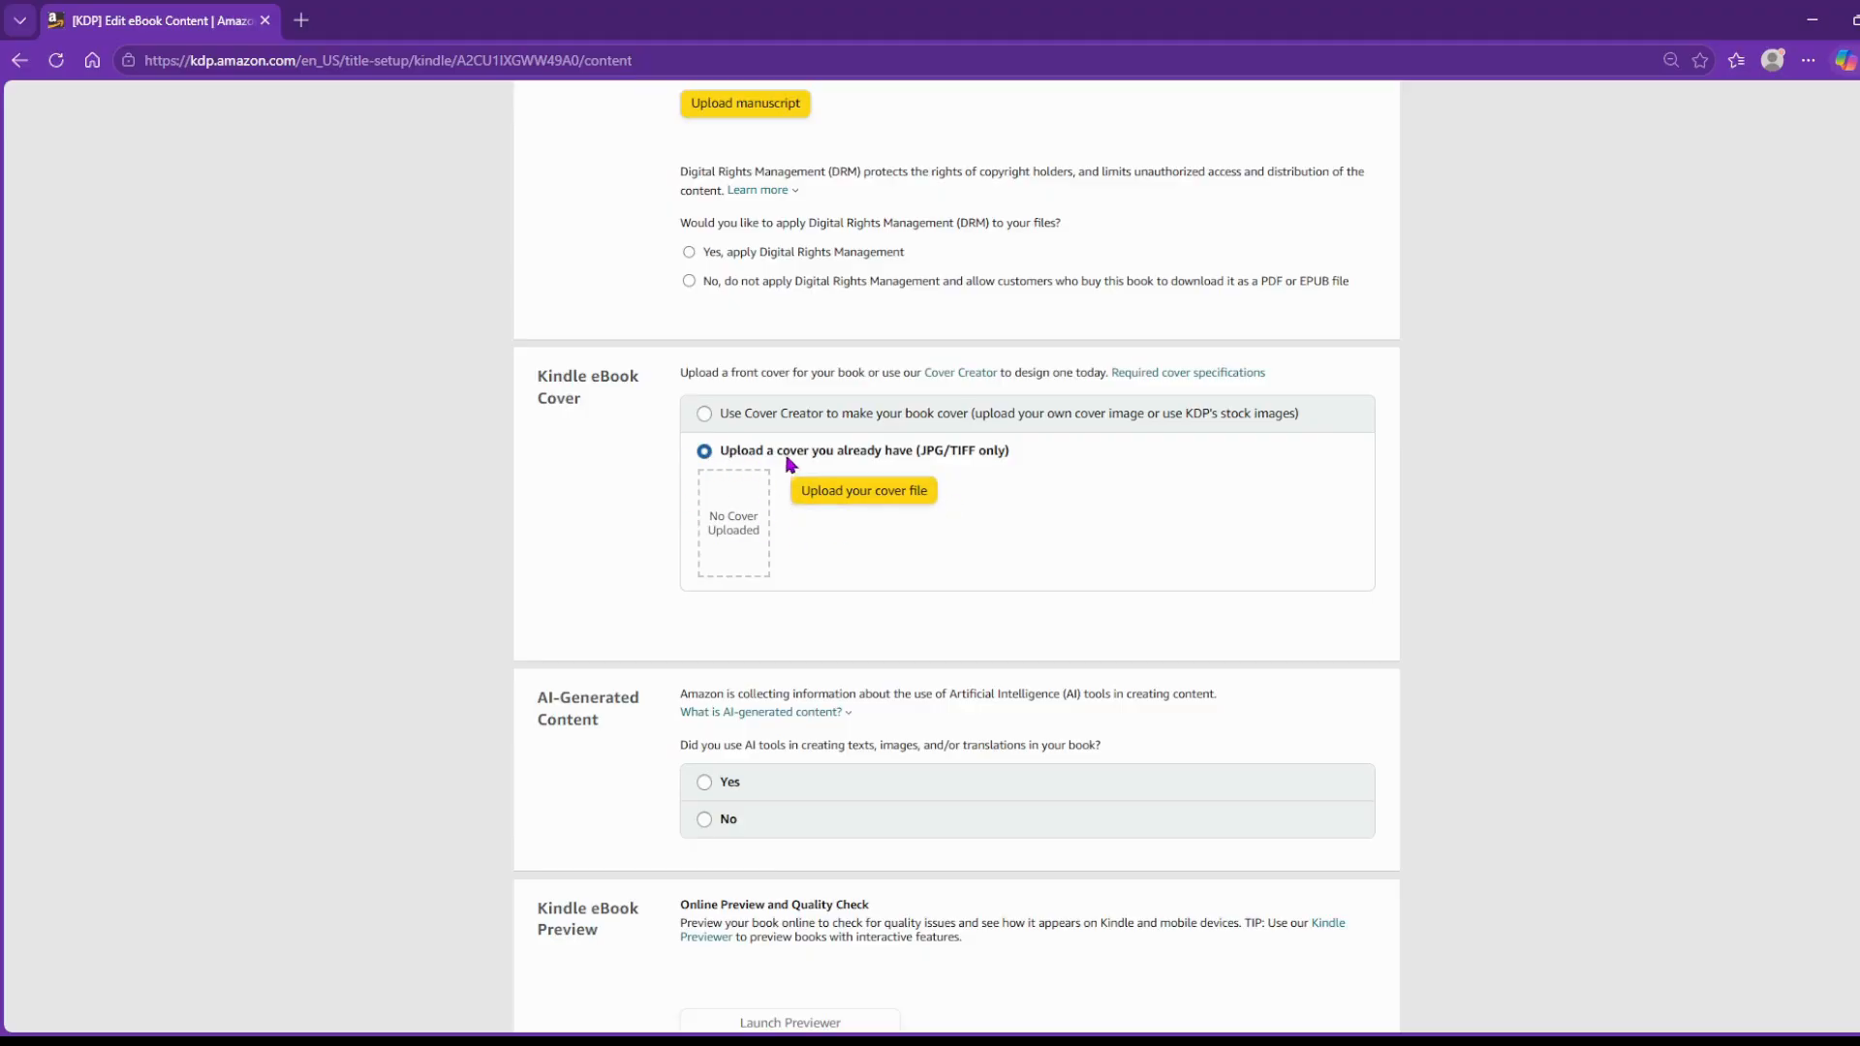
{"action": "left_click", "coordinate": [864, 496]}
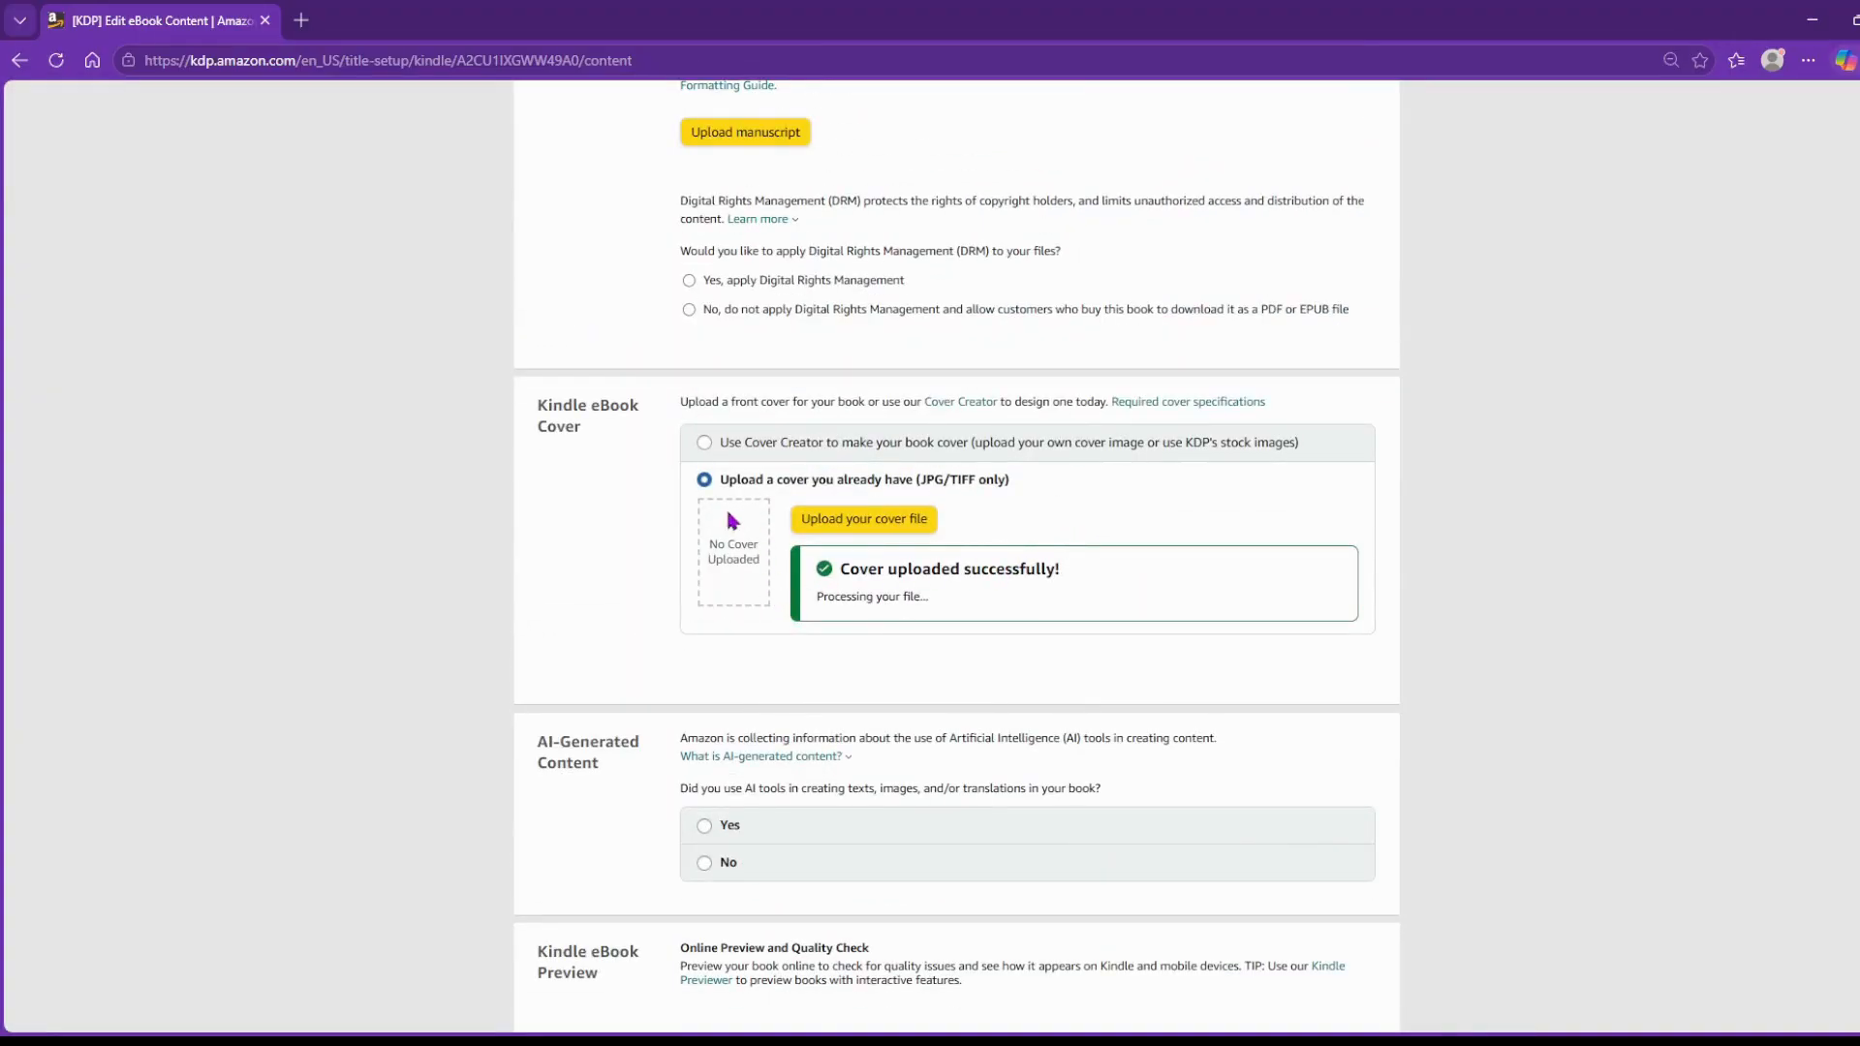
Answer No to using AI tools in creating texts, images or translations.
{"action": "scroll", "coordinate": [1135, 551], "scroll_direction": "down", "scroll_amount": 1}
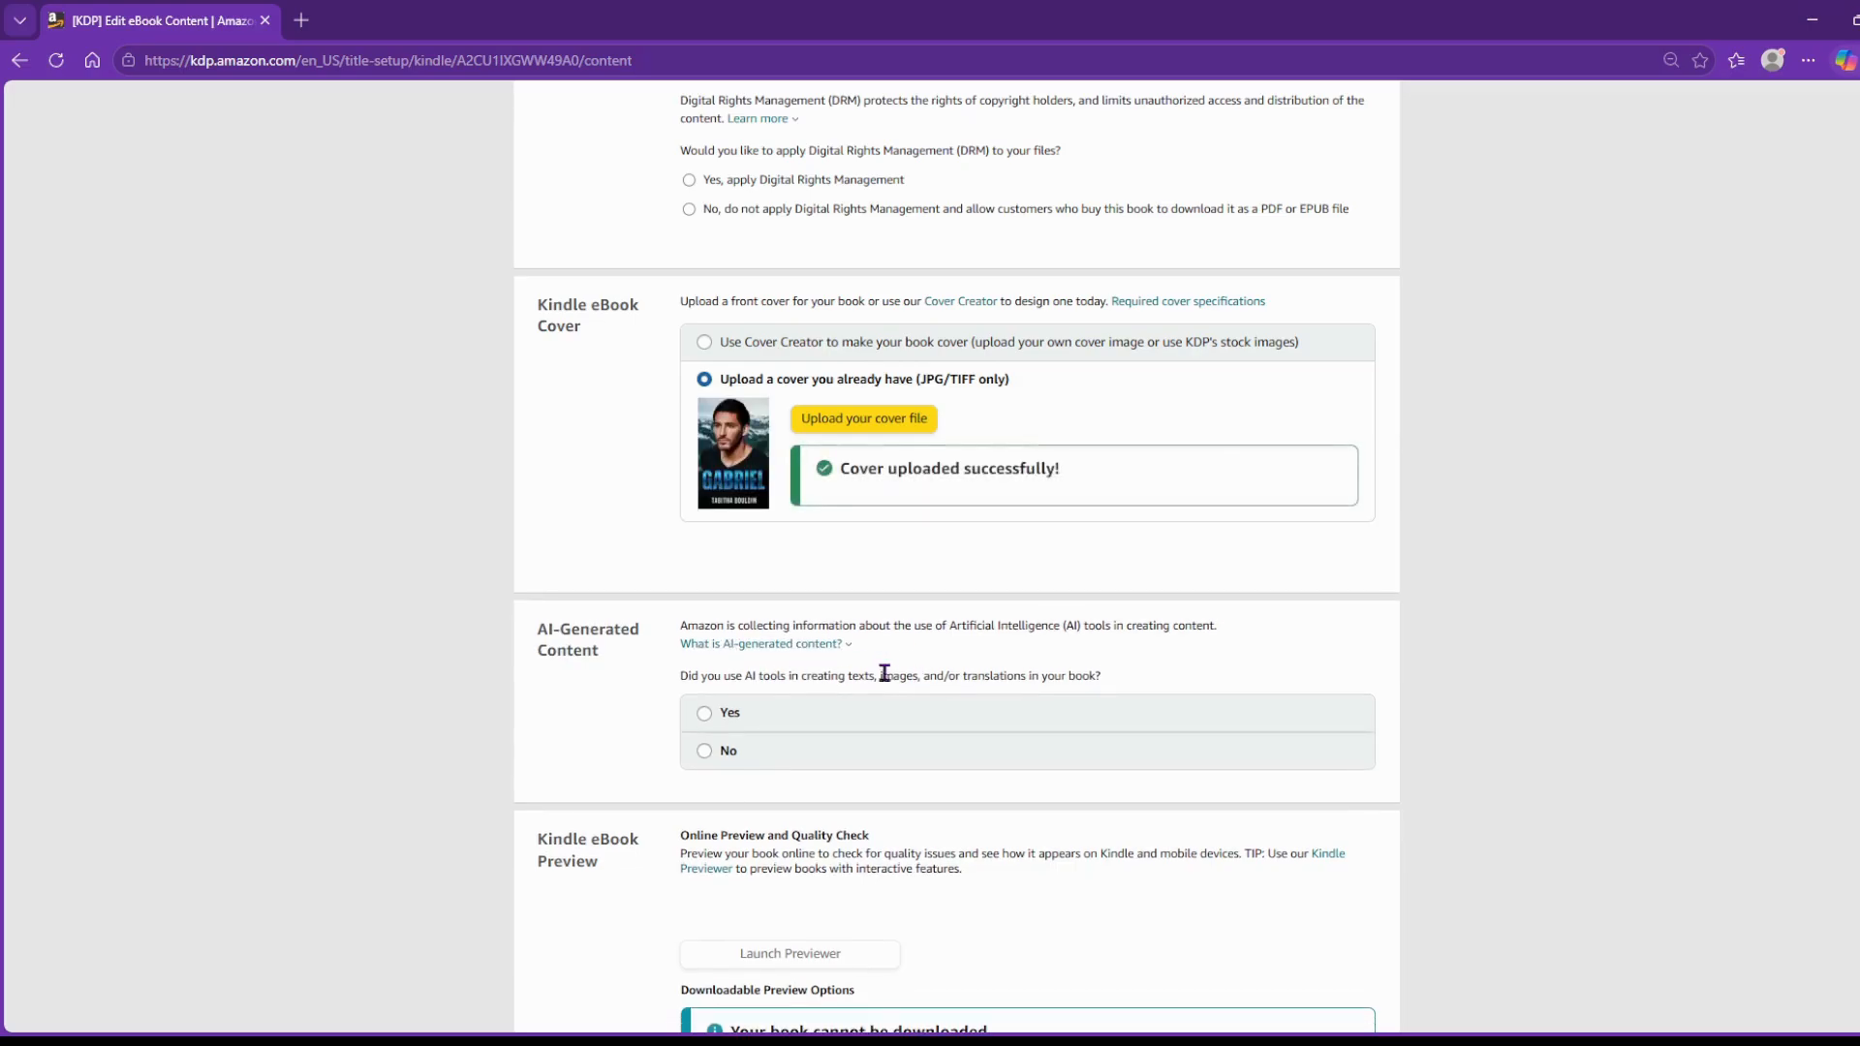
{"action": "left_click", "coordinate": [704, 751]}
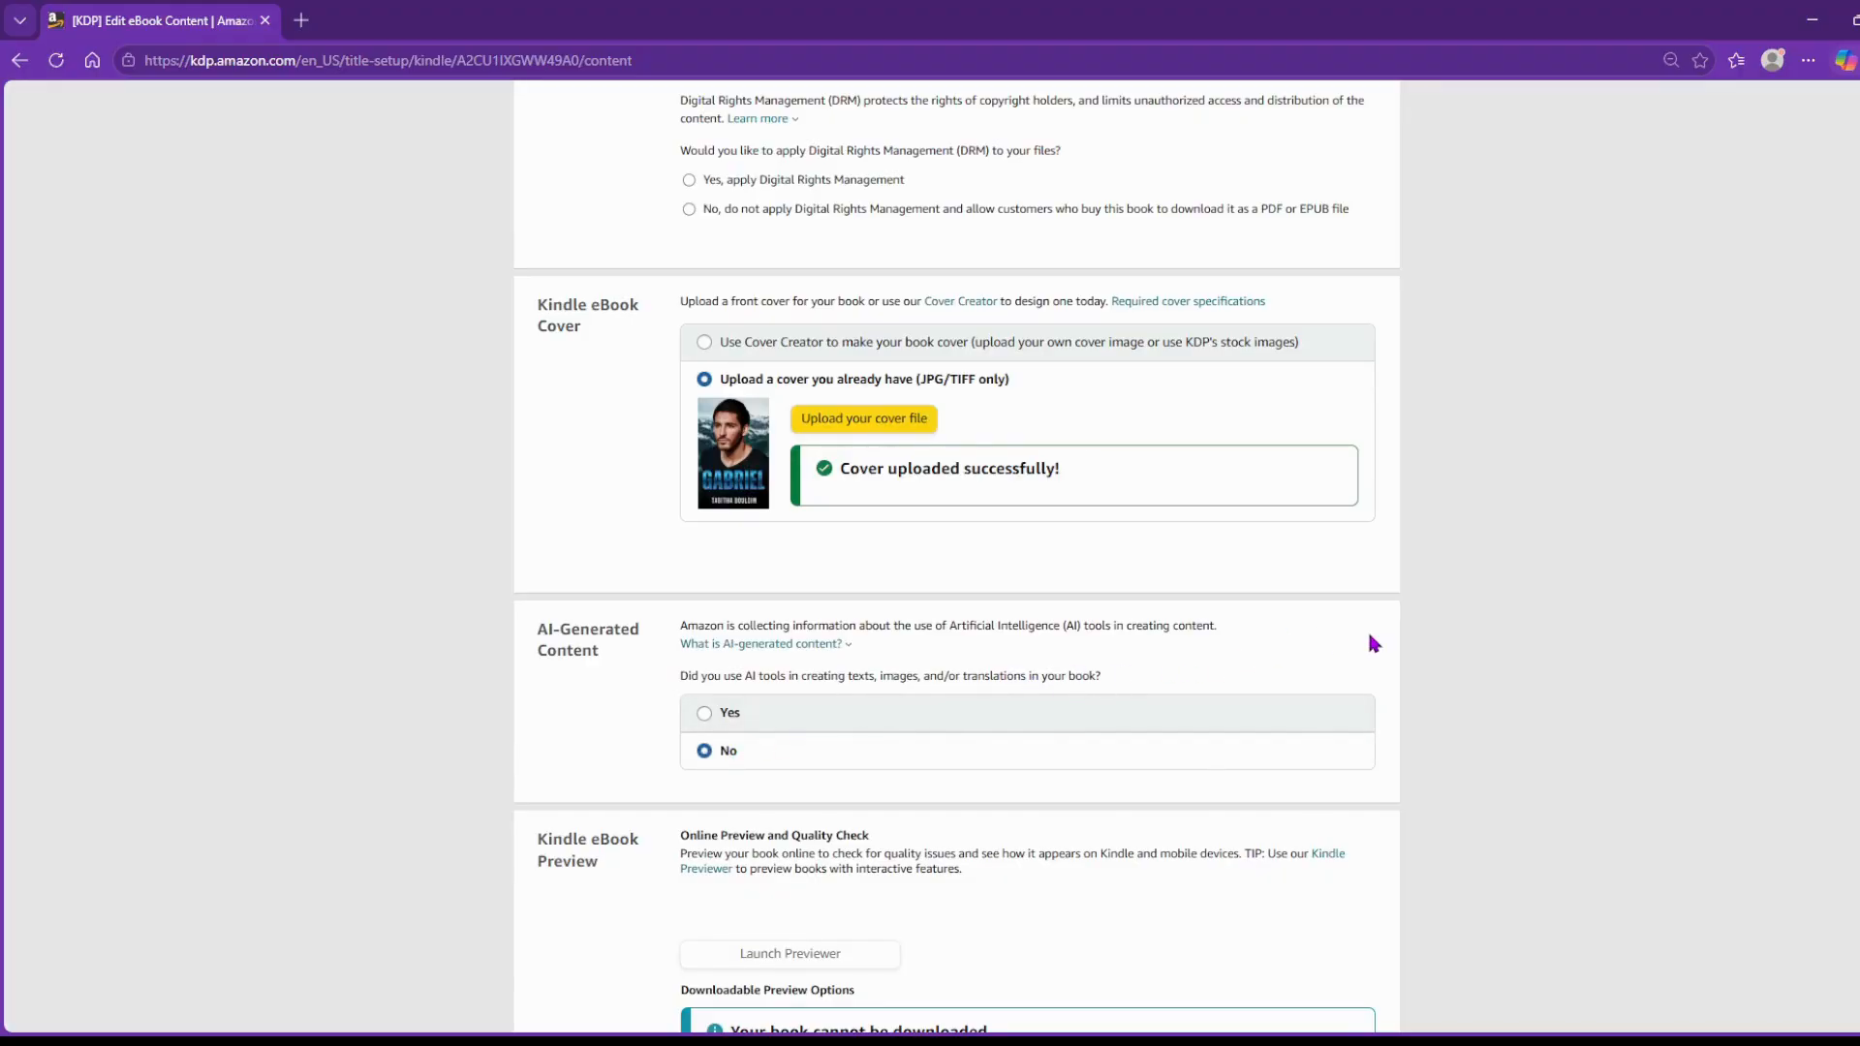
Switch the AI-generated content answer to Yes and review the choices offered for texts, images and translations.
{"action": "scroll", "coordinate": [1368, 636], "scroll_direction": "down", "scroll_amount": 1}
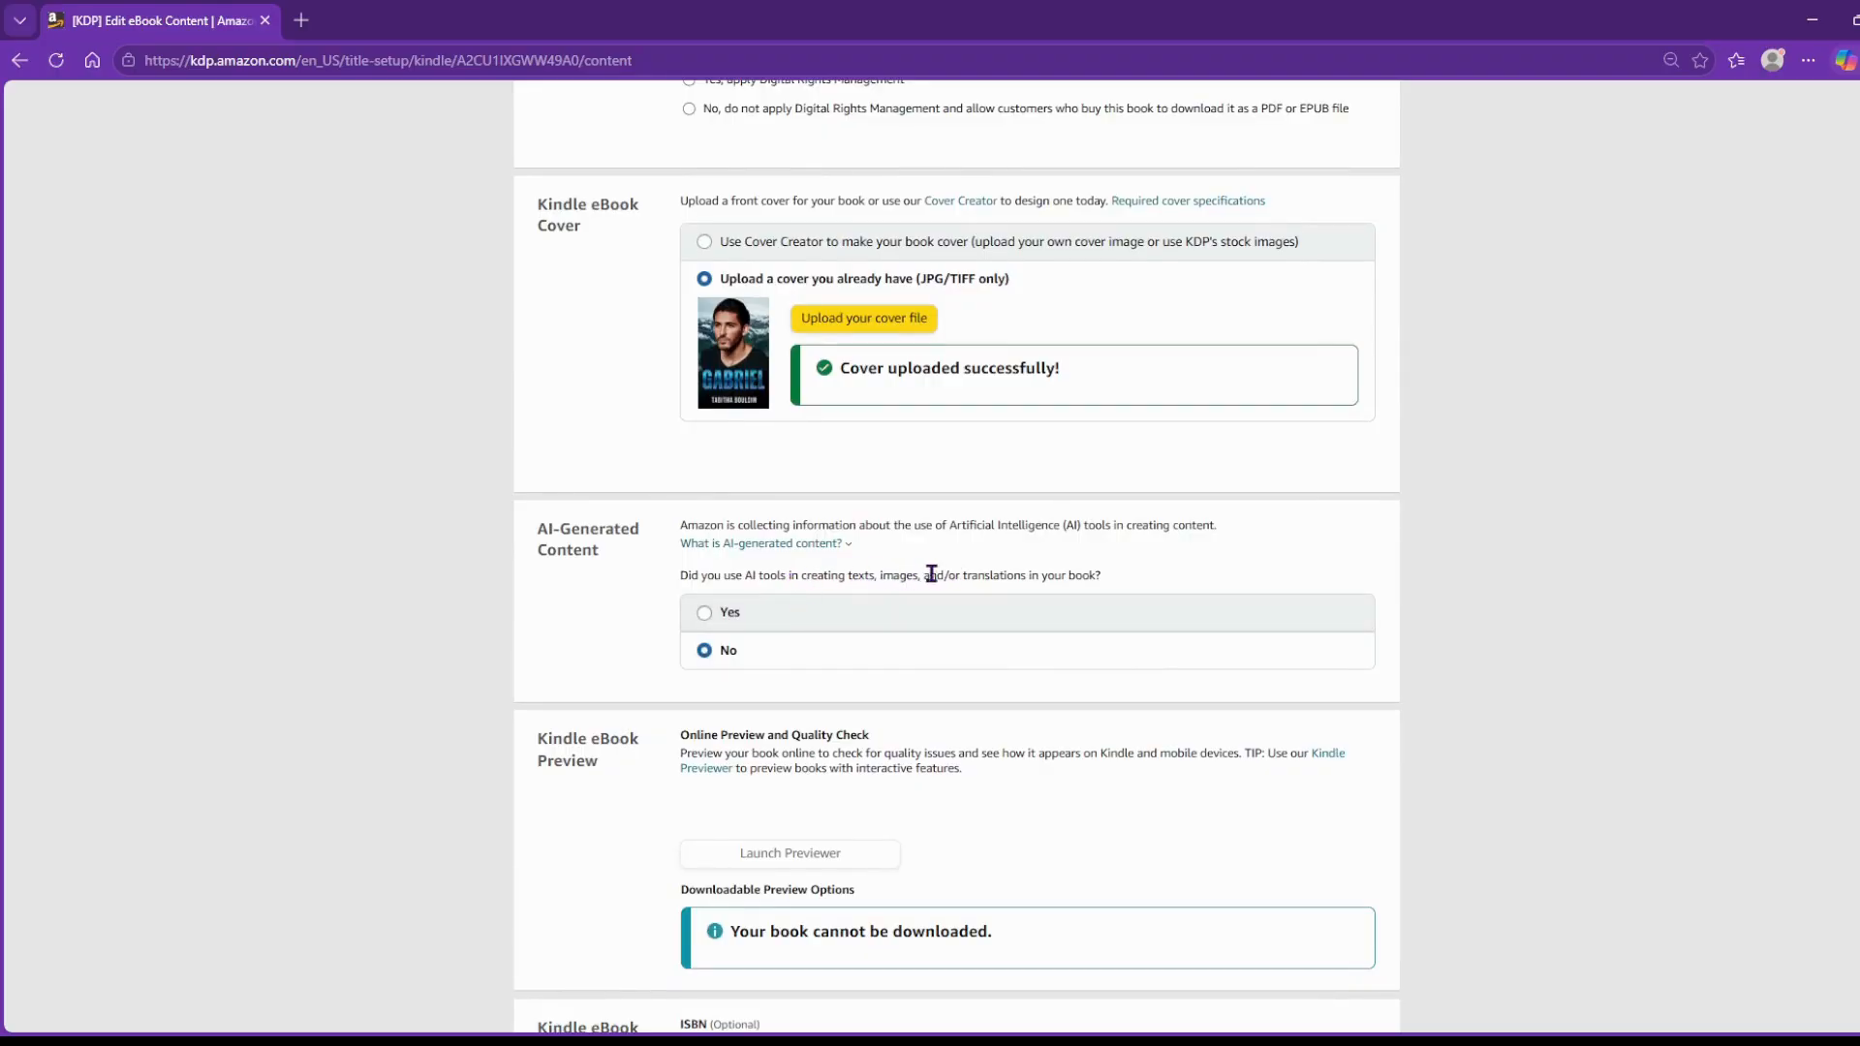
{"action": "scroll", "coordinate": [1332, 556], "scroll_direction": "down", "scroll_amount": 1}
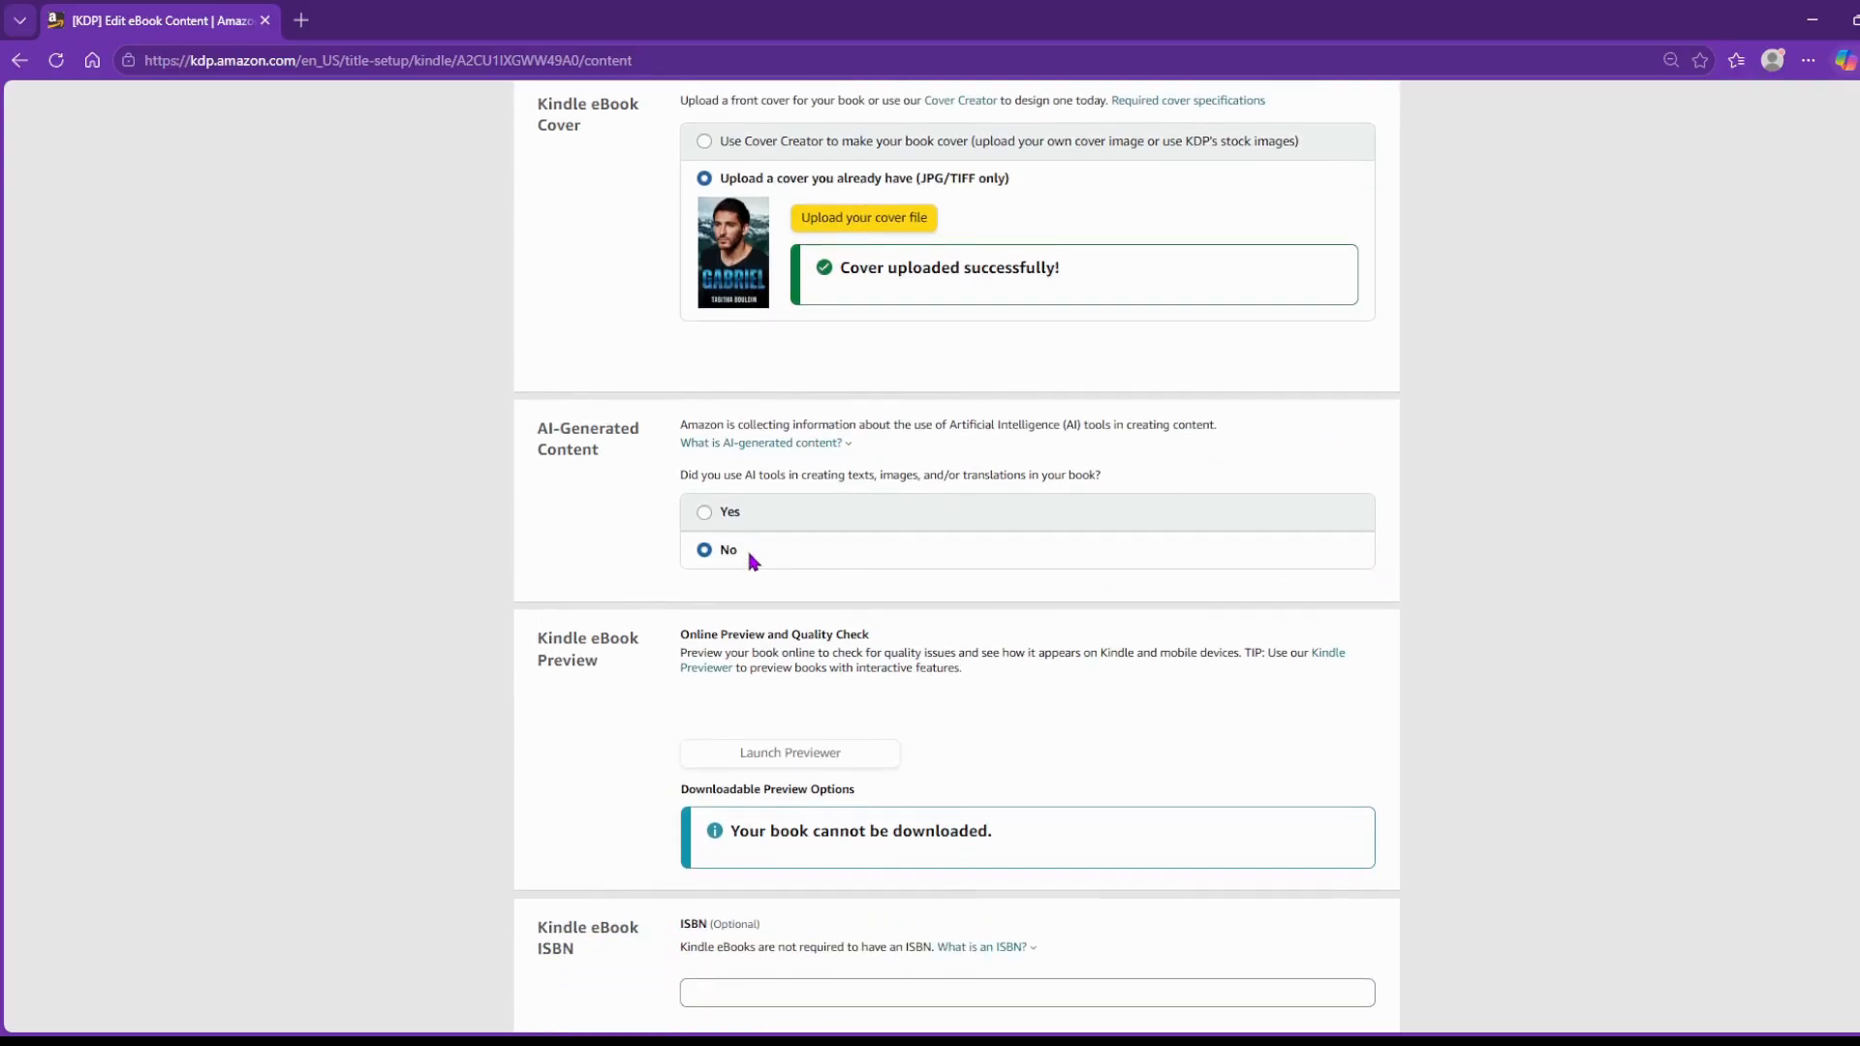
{"action": "left_click", "coordinate": [704, 513]}
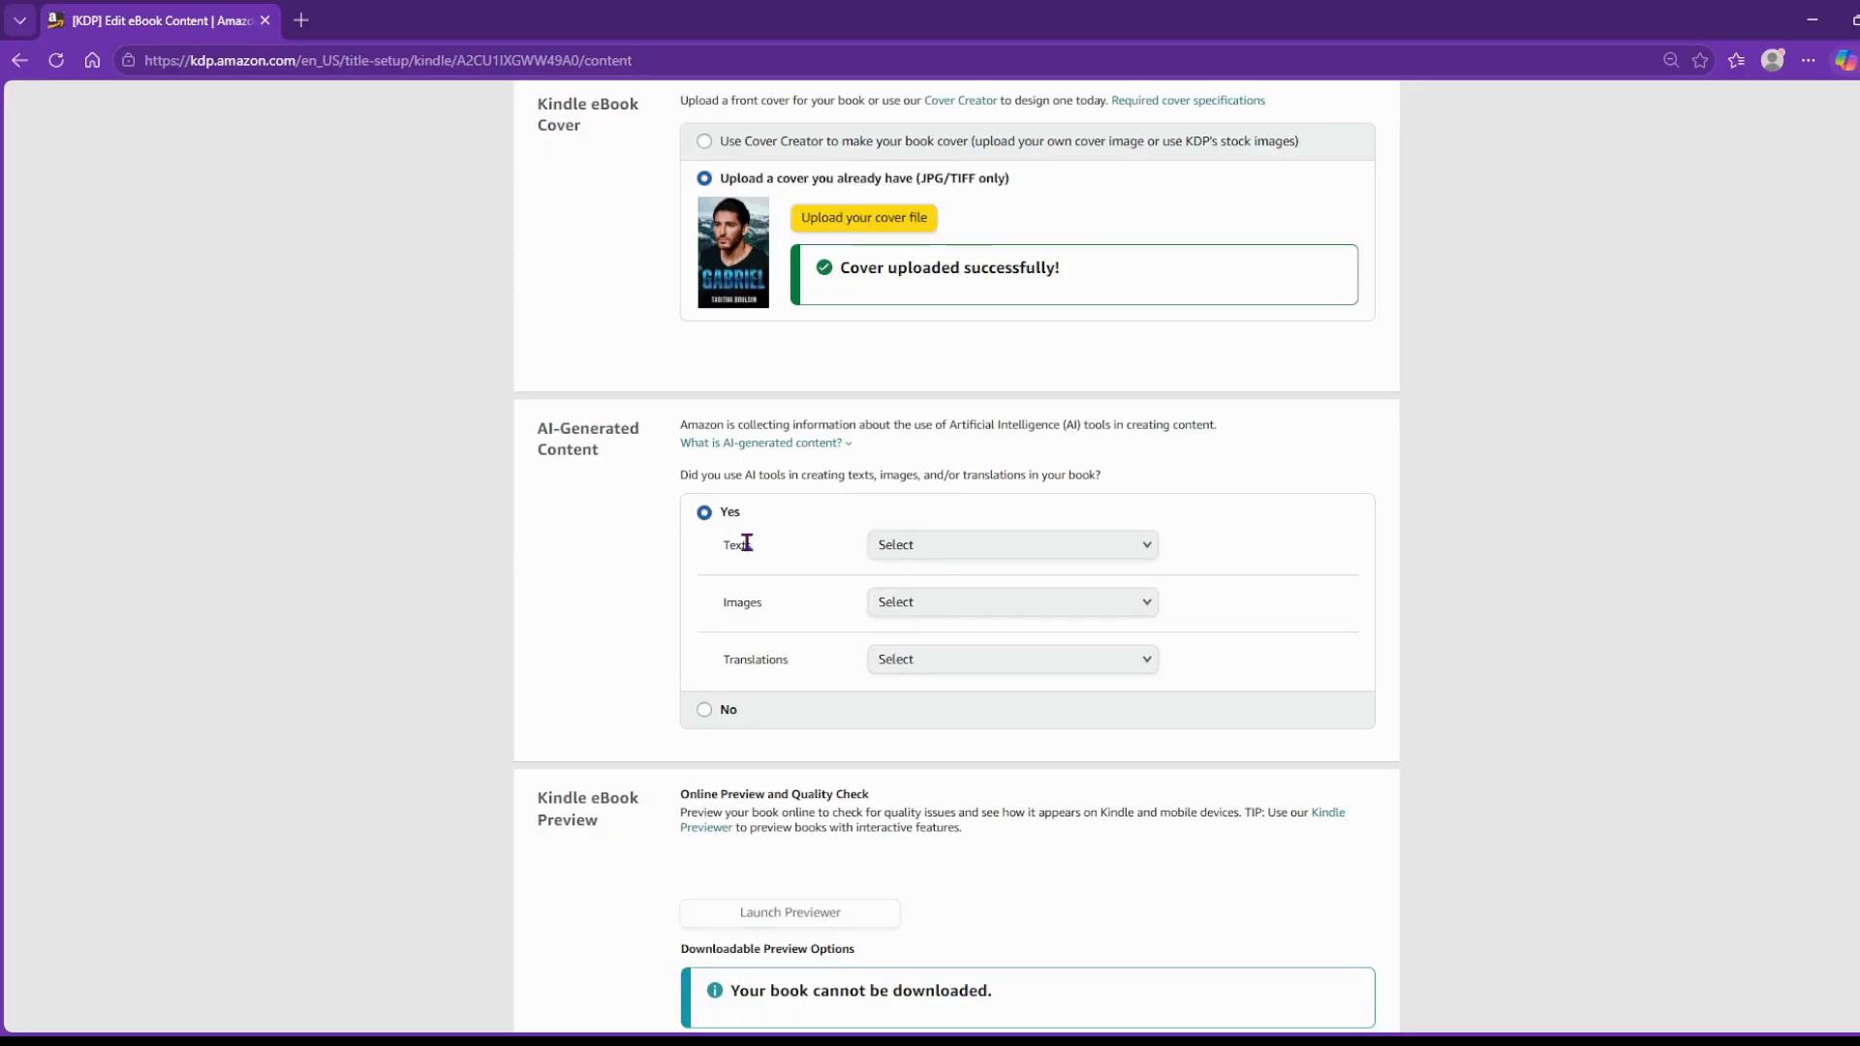
{"action": "left_click", "coordinate": [939, 545]}
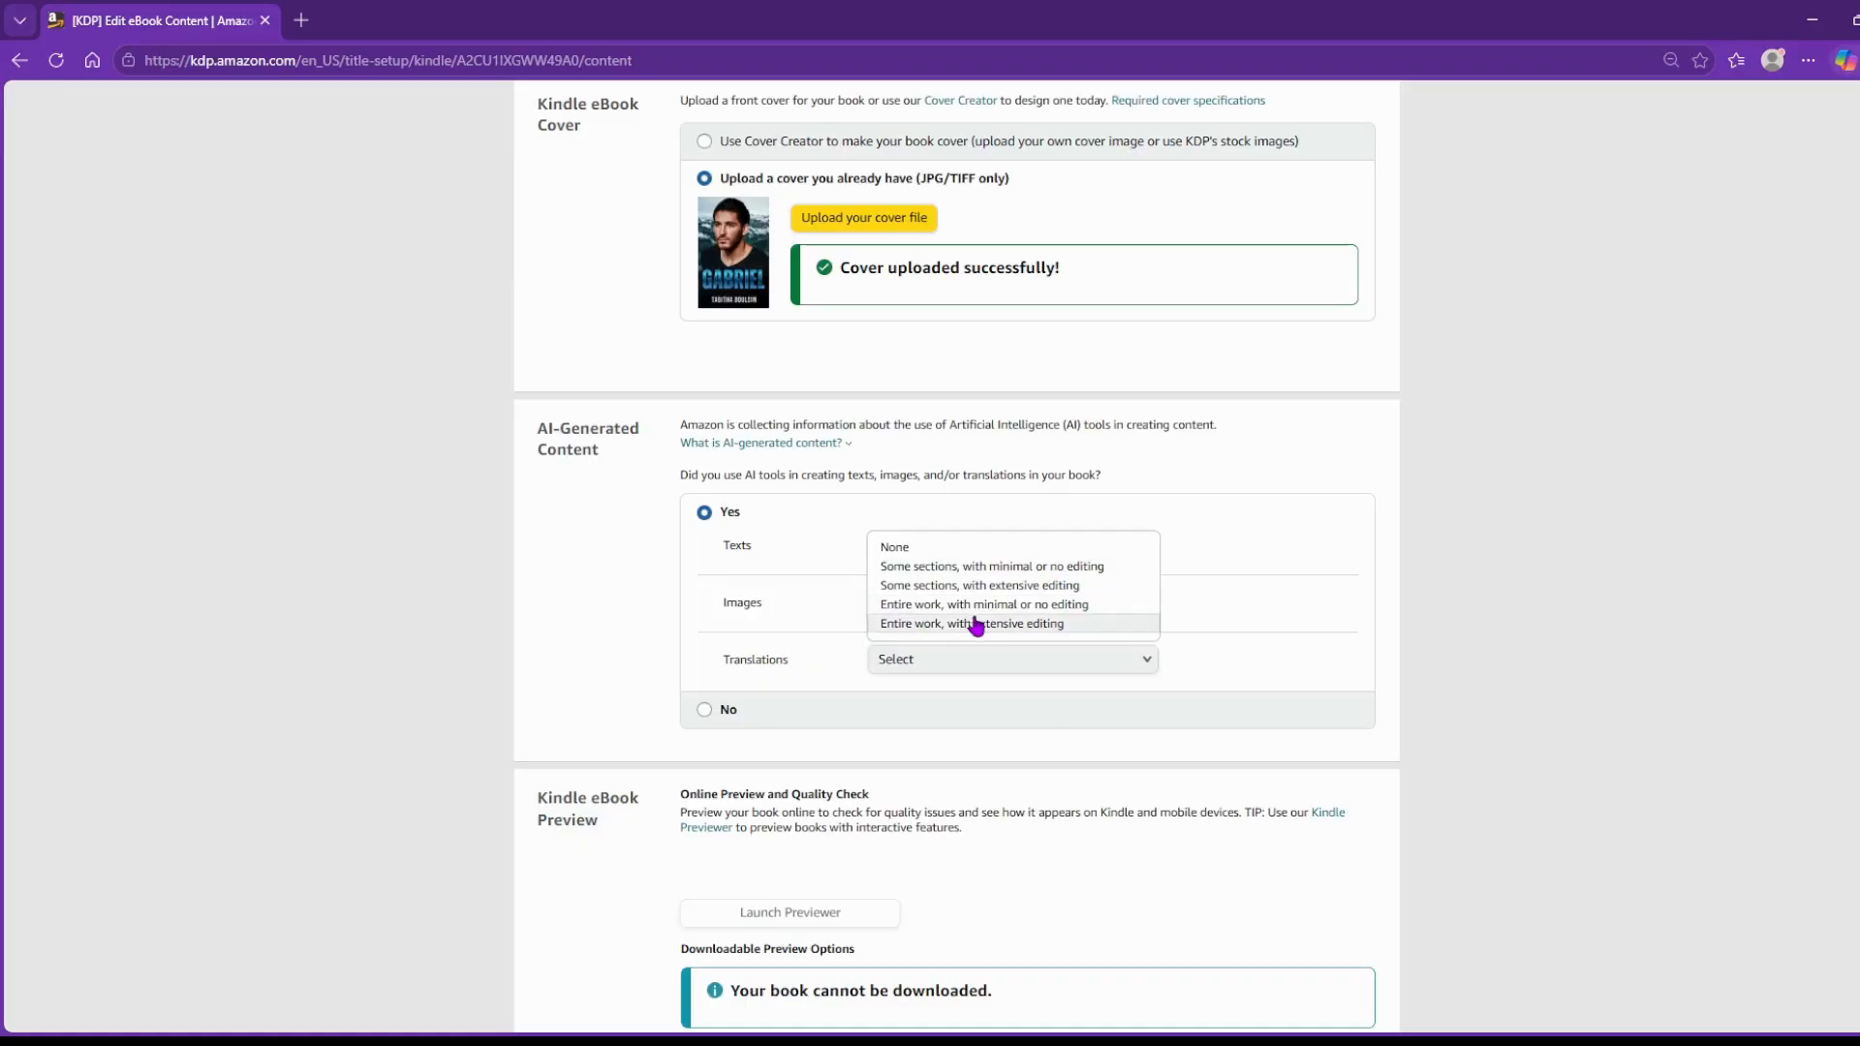
{"action": "left_click", "coordinate": [759, 544]}
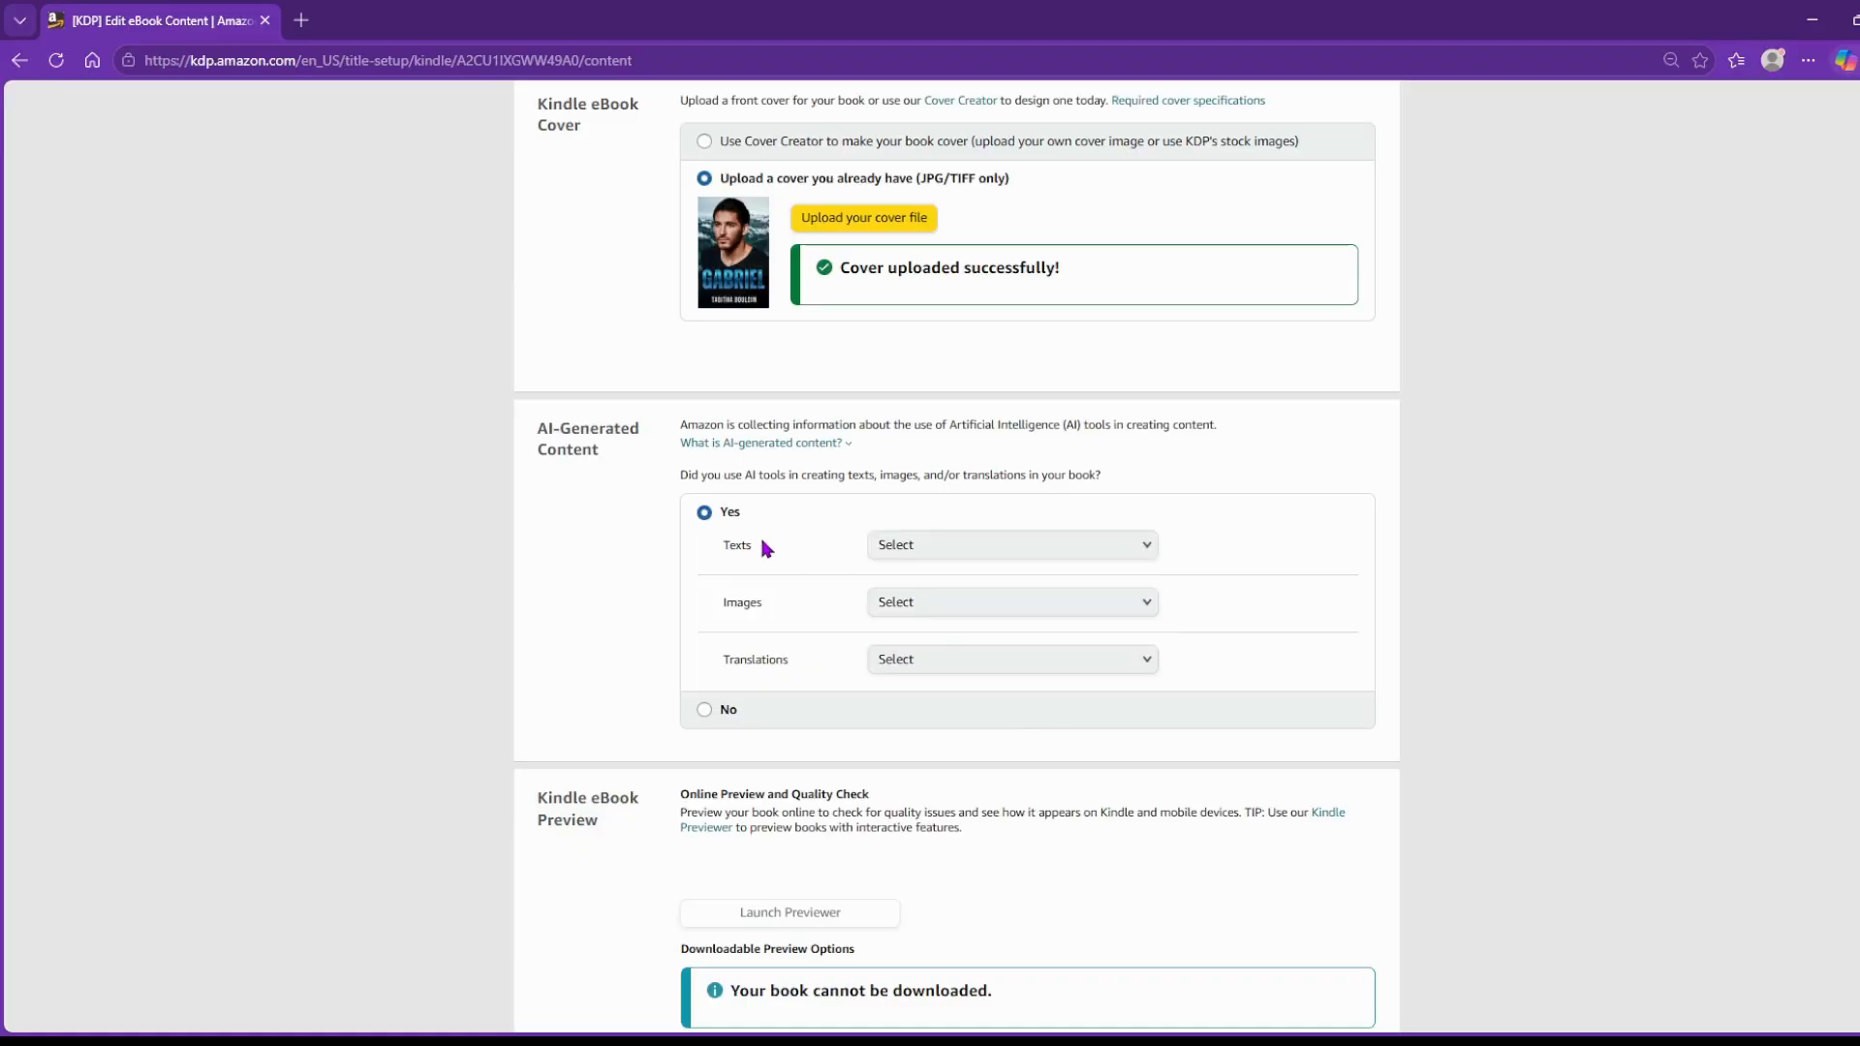
{"action": "left_click", "coordinate": [919, 613]}
{"action": "left_click", "coordinate": [758, 595]}
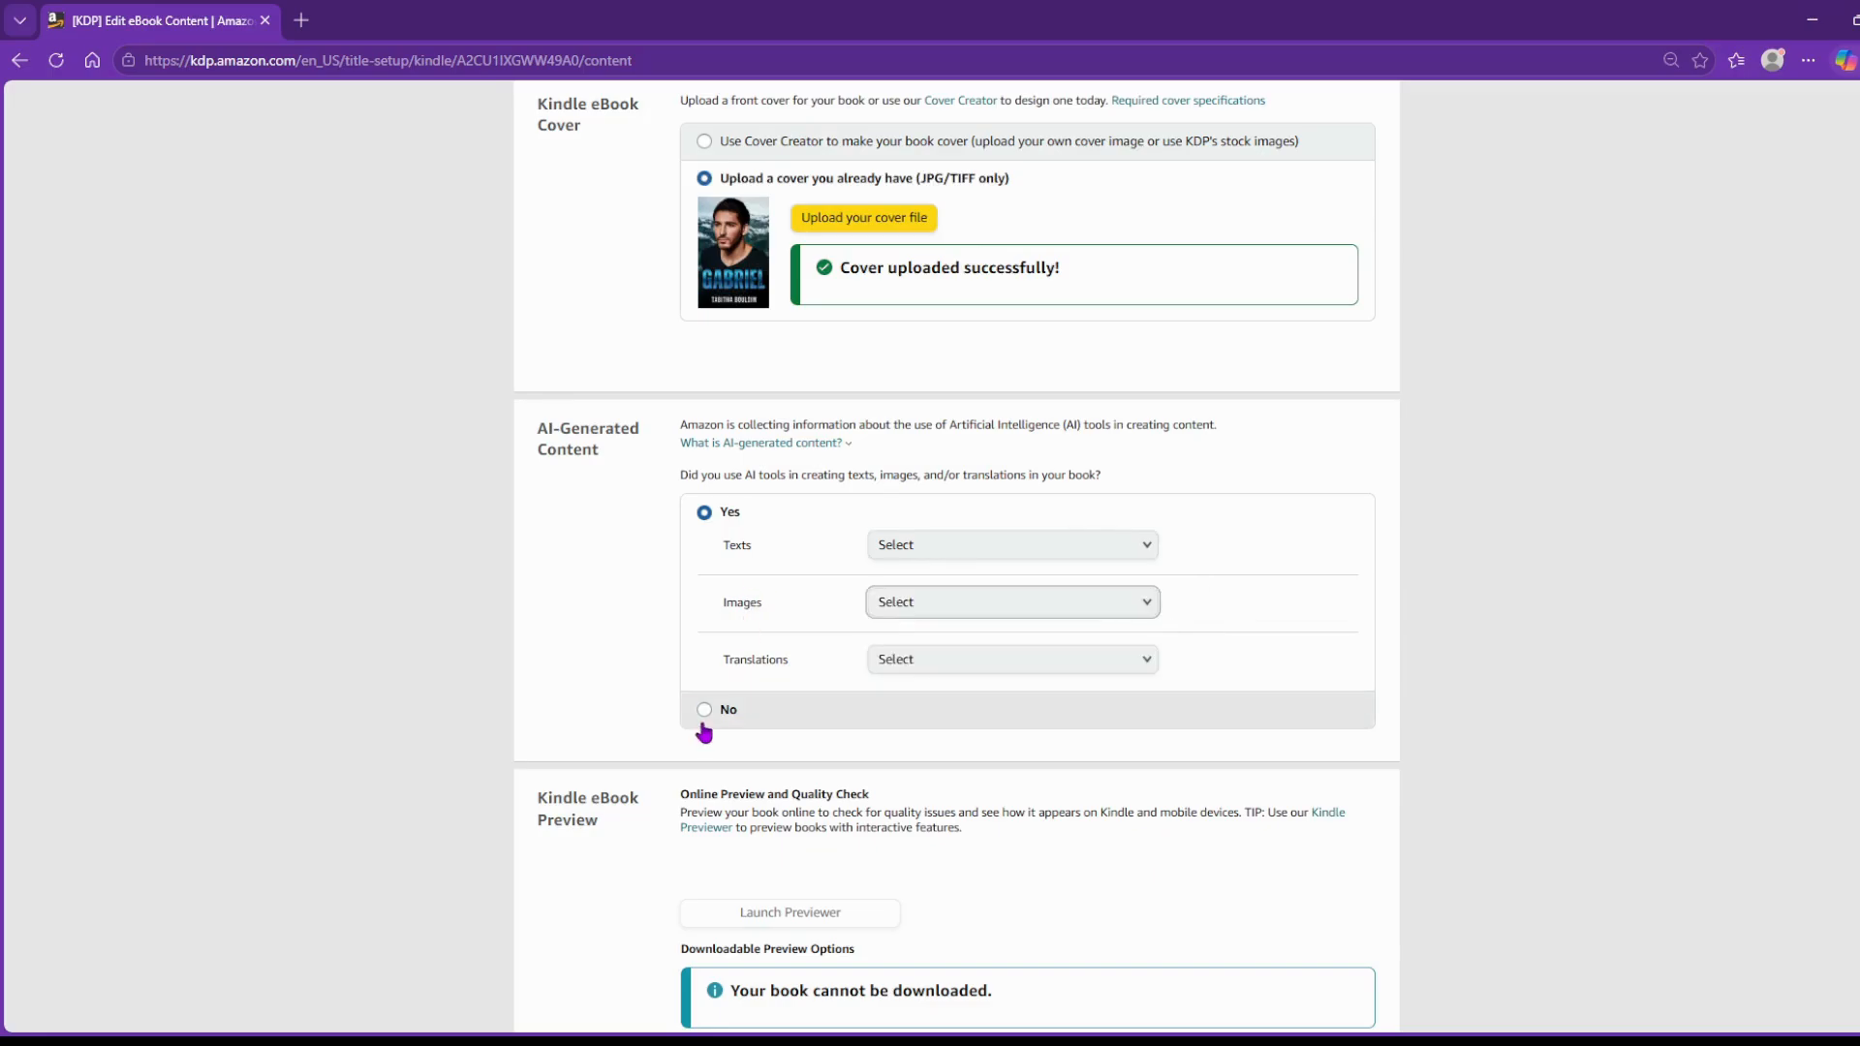
{"action": "left_click", "coordinate": [910, 663]}
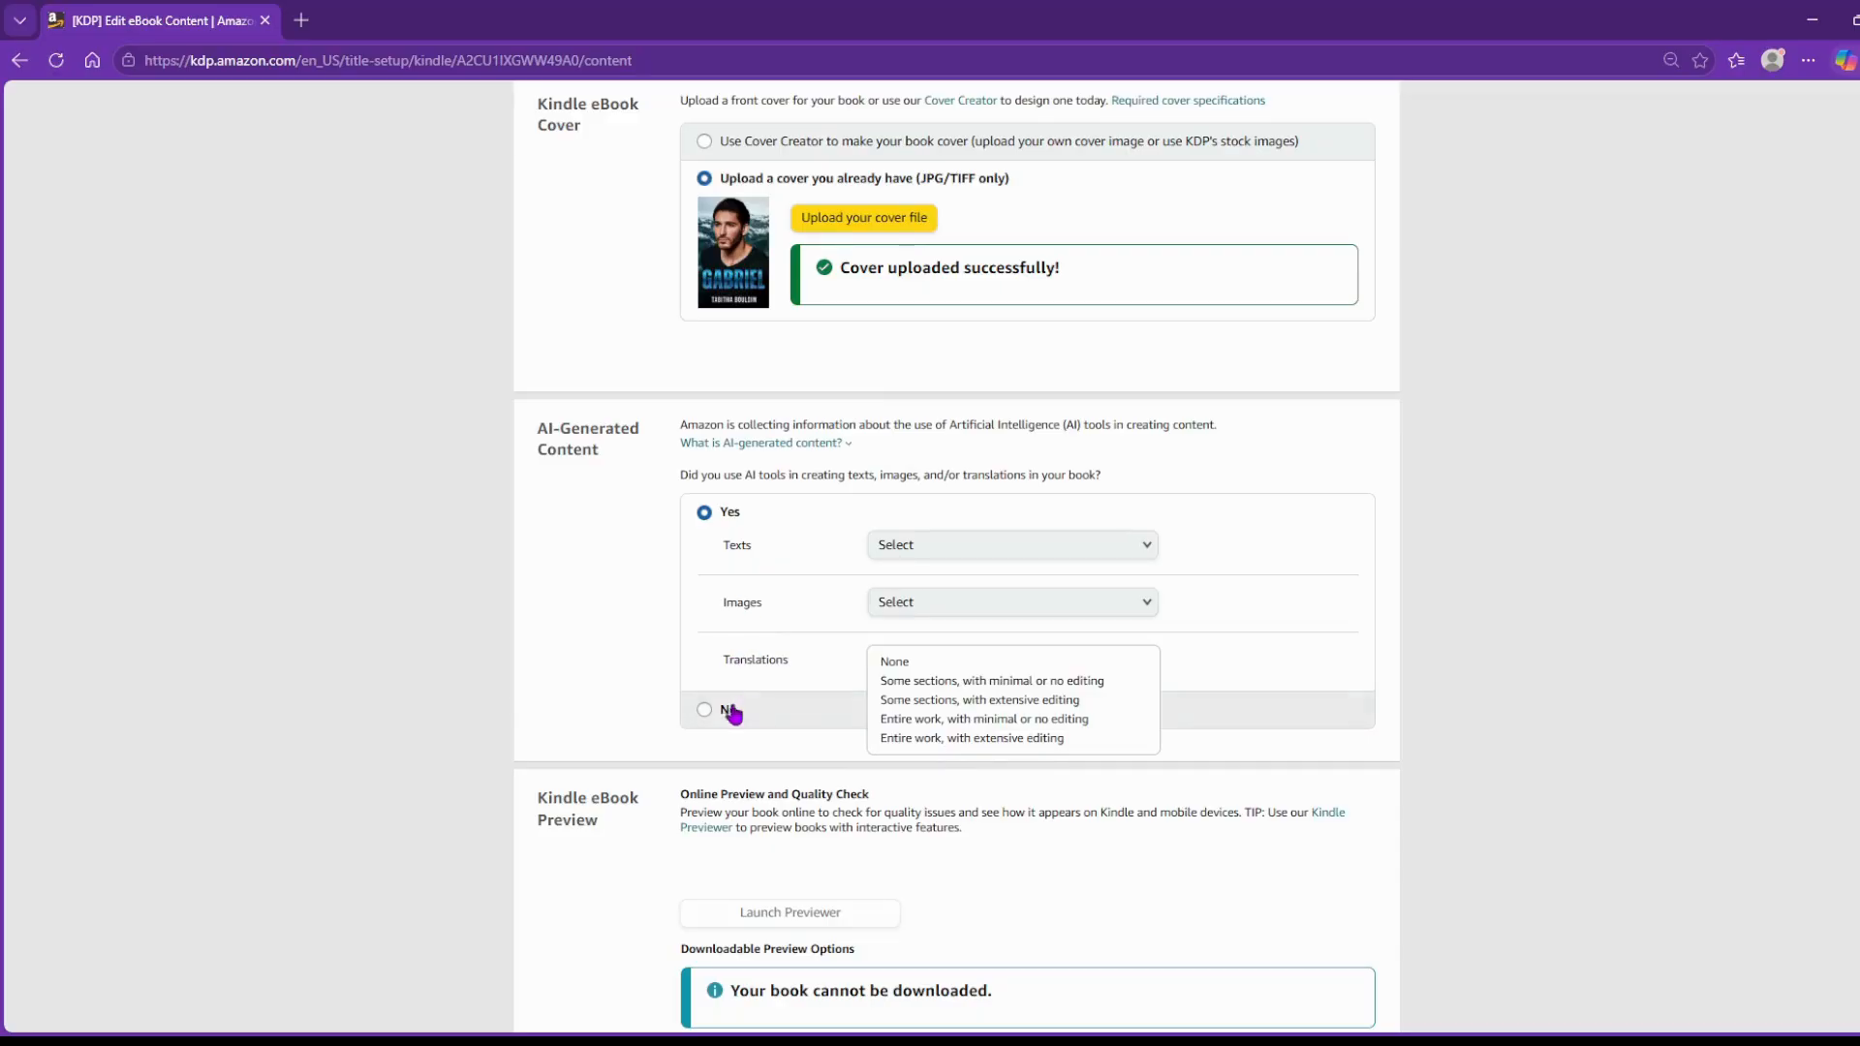
Try "Some sections, with minimal or no editing" for AI-generated texts and return the AI content answer to No.
{"action": "left_click", "coordinate": [947, 548]}
{"action": "left_click", "coordinate": [957, 567]}
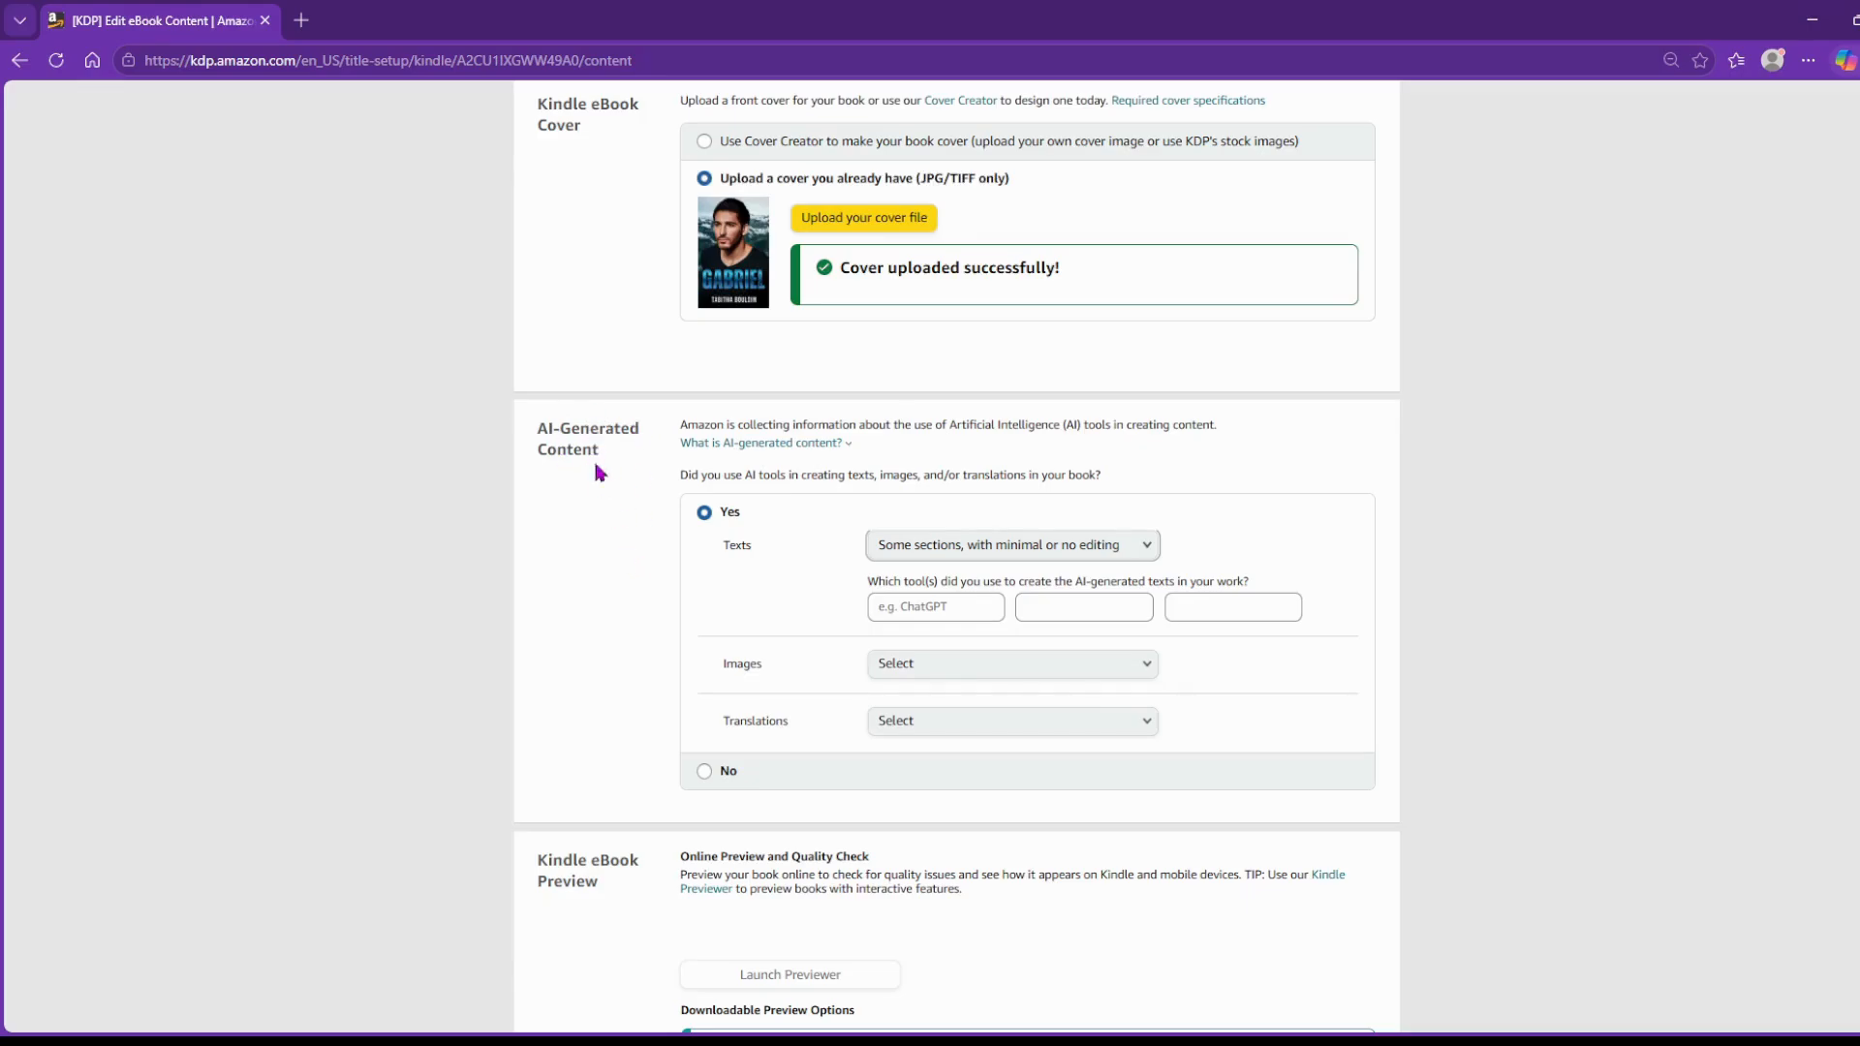
{"action": "left_click", "coordinate": [704, 772]}
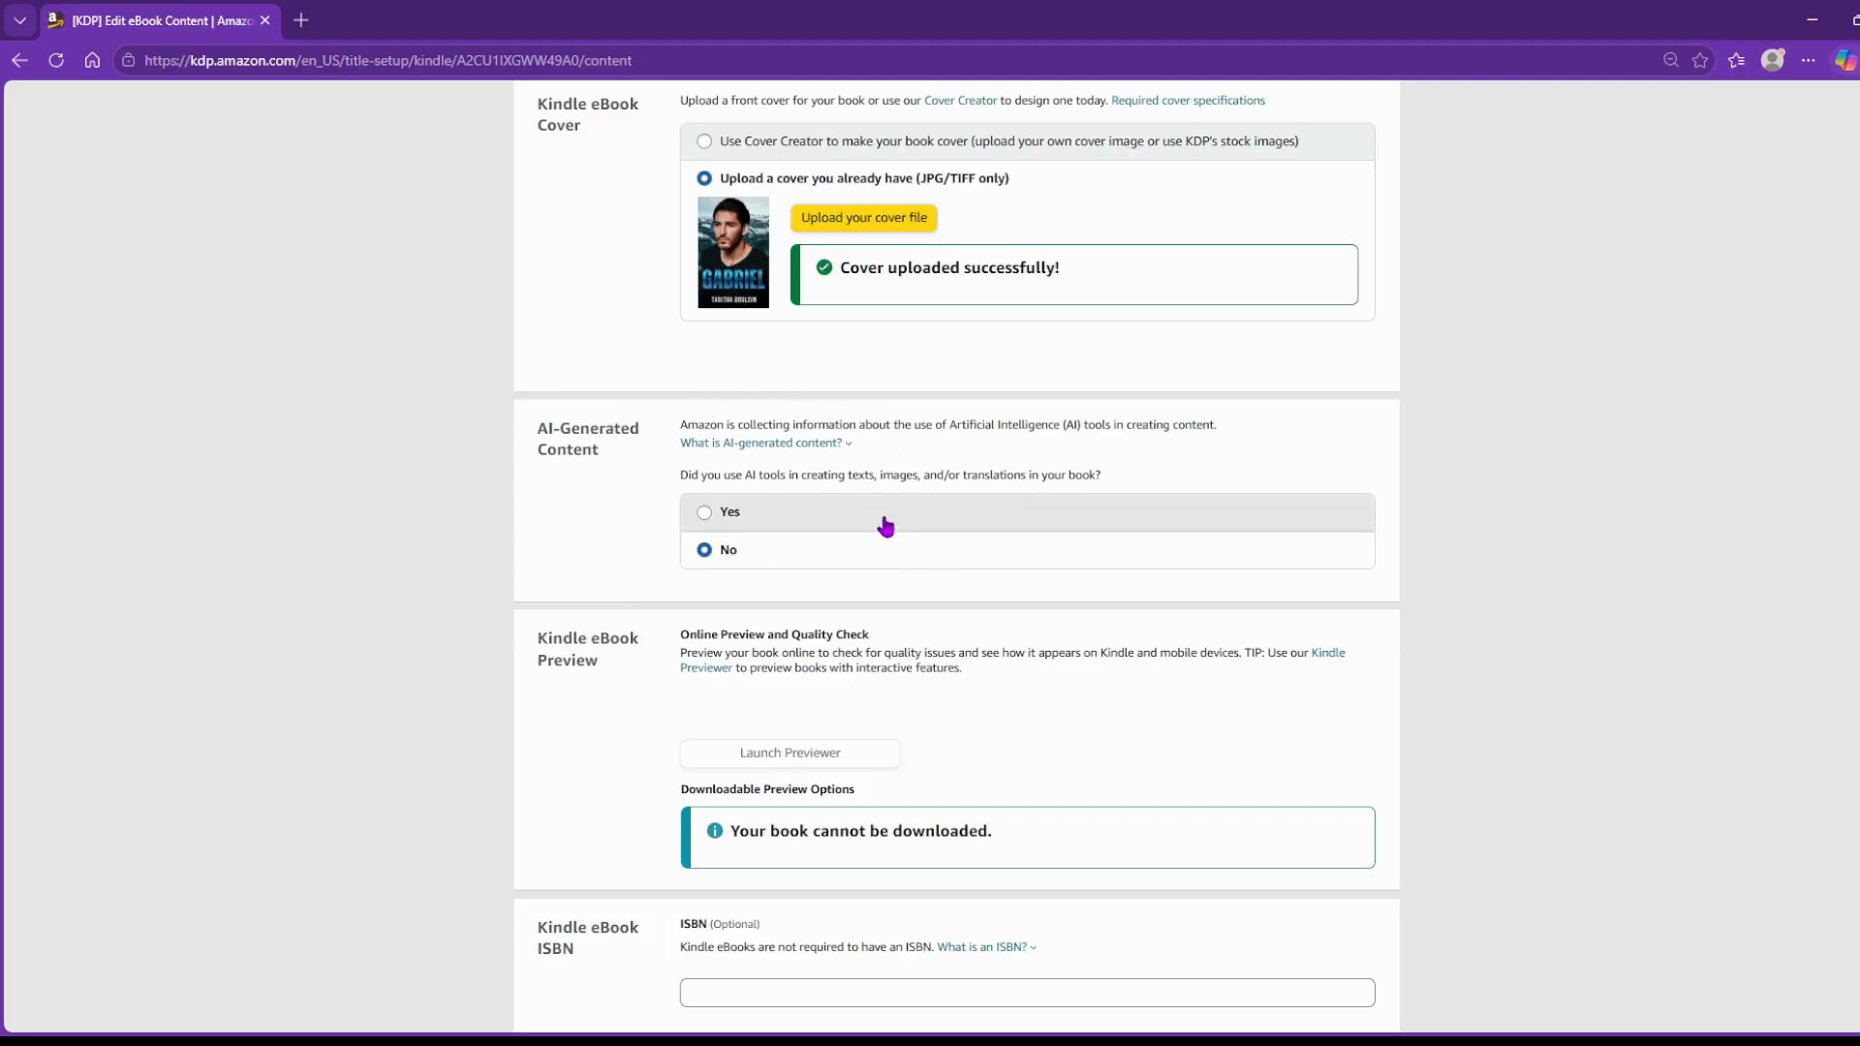
Enter Through the Fire Press as the Kindle eBook's publisher, leaving the optional ISBN blank.
{"action": "scroll", "coordinate": [597, 734], "scroll_direction": "down", "scroll_amount": 4}
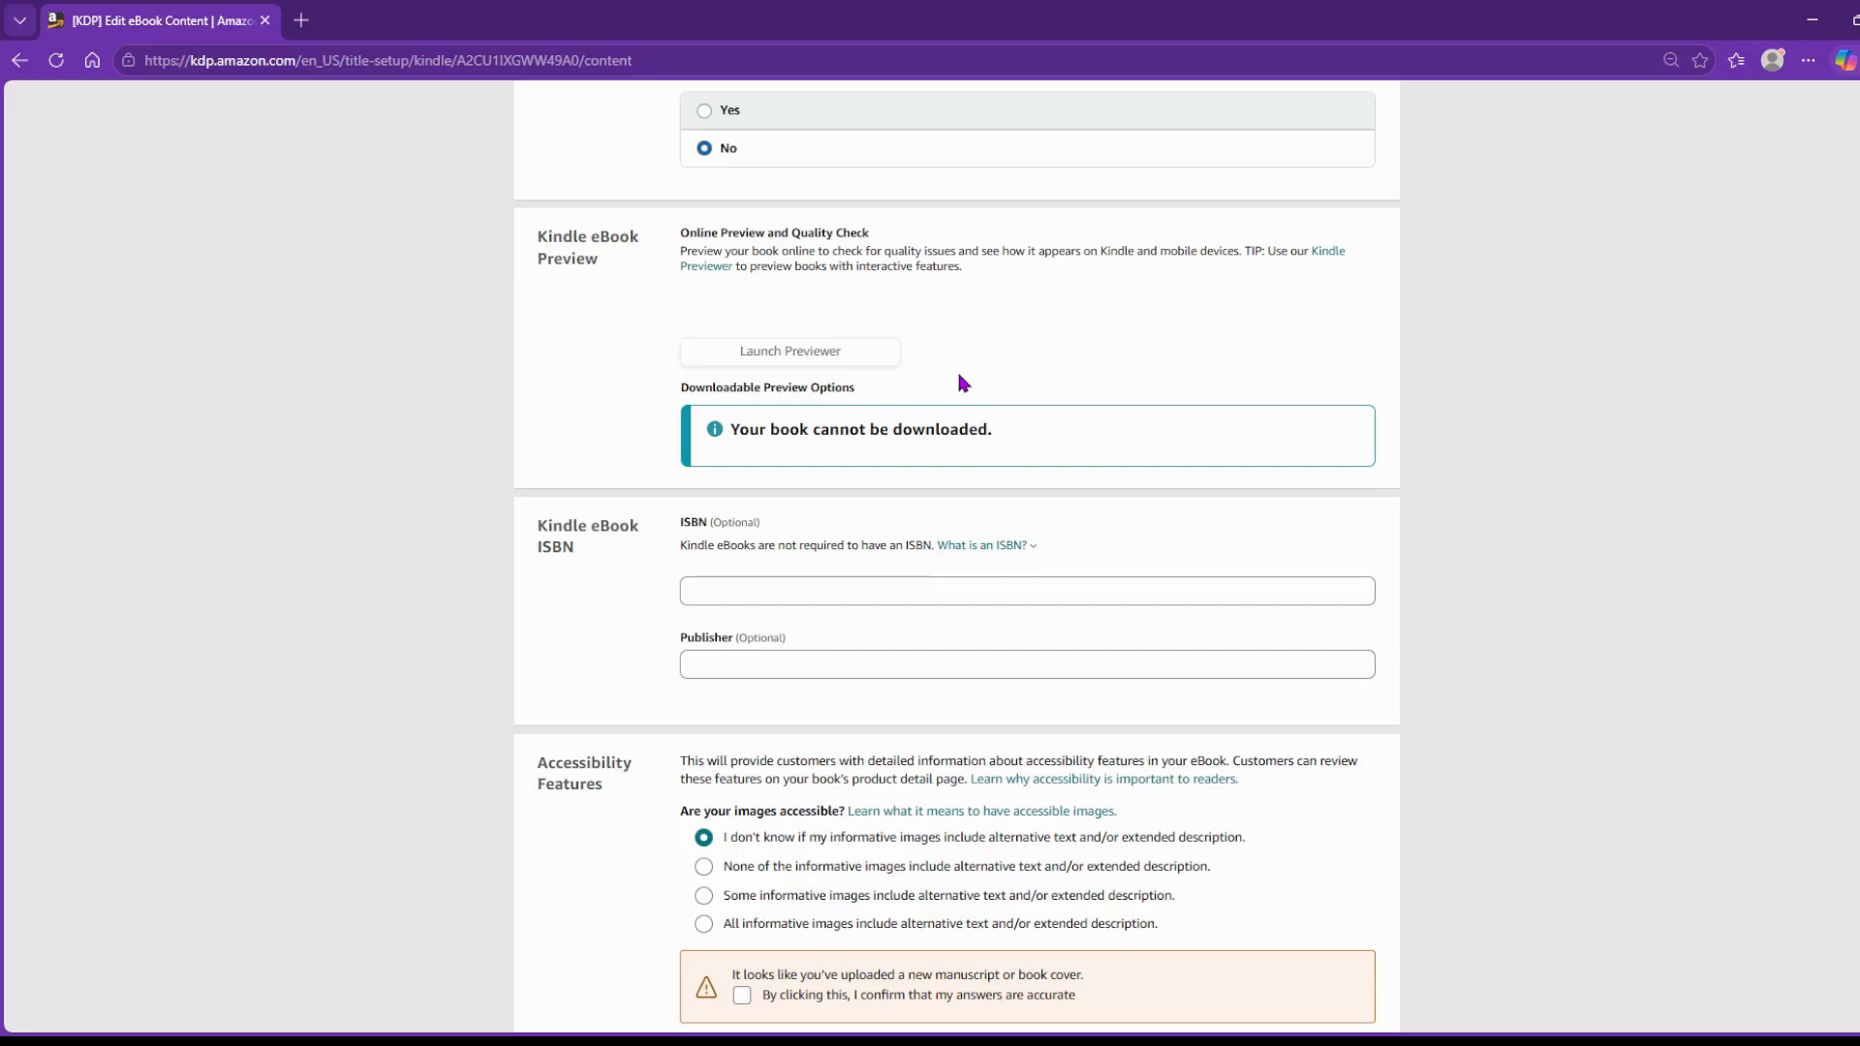
{"action": "scroll", "coordinate": [944, 377], "scroll_direction": "up", "scroll_amount": 3}
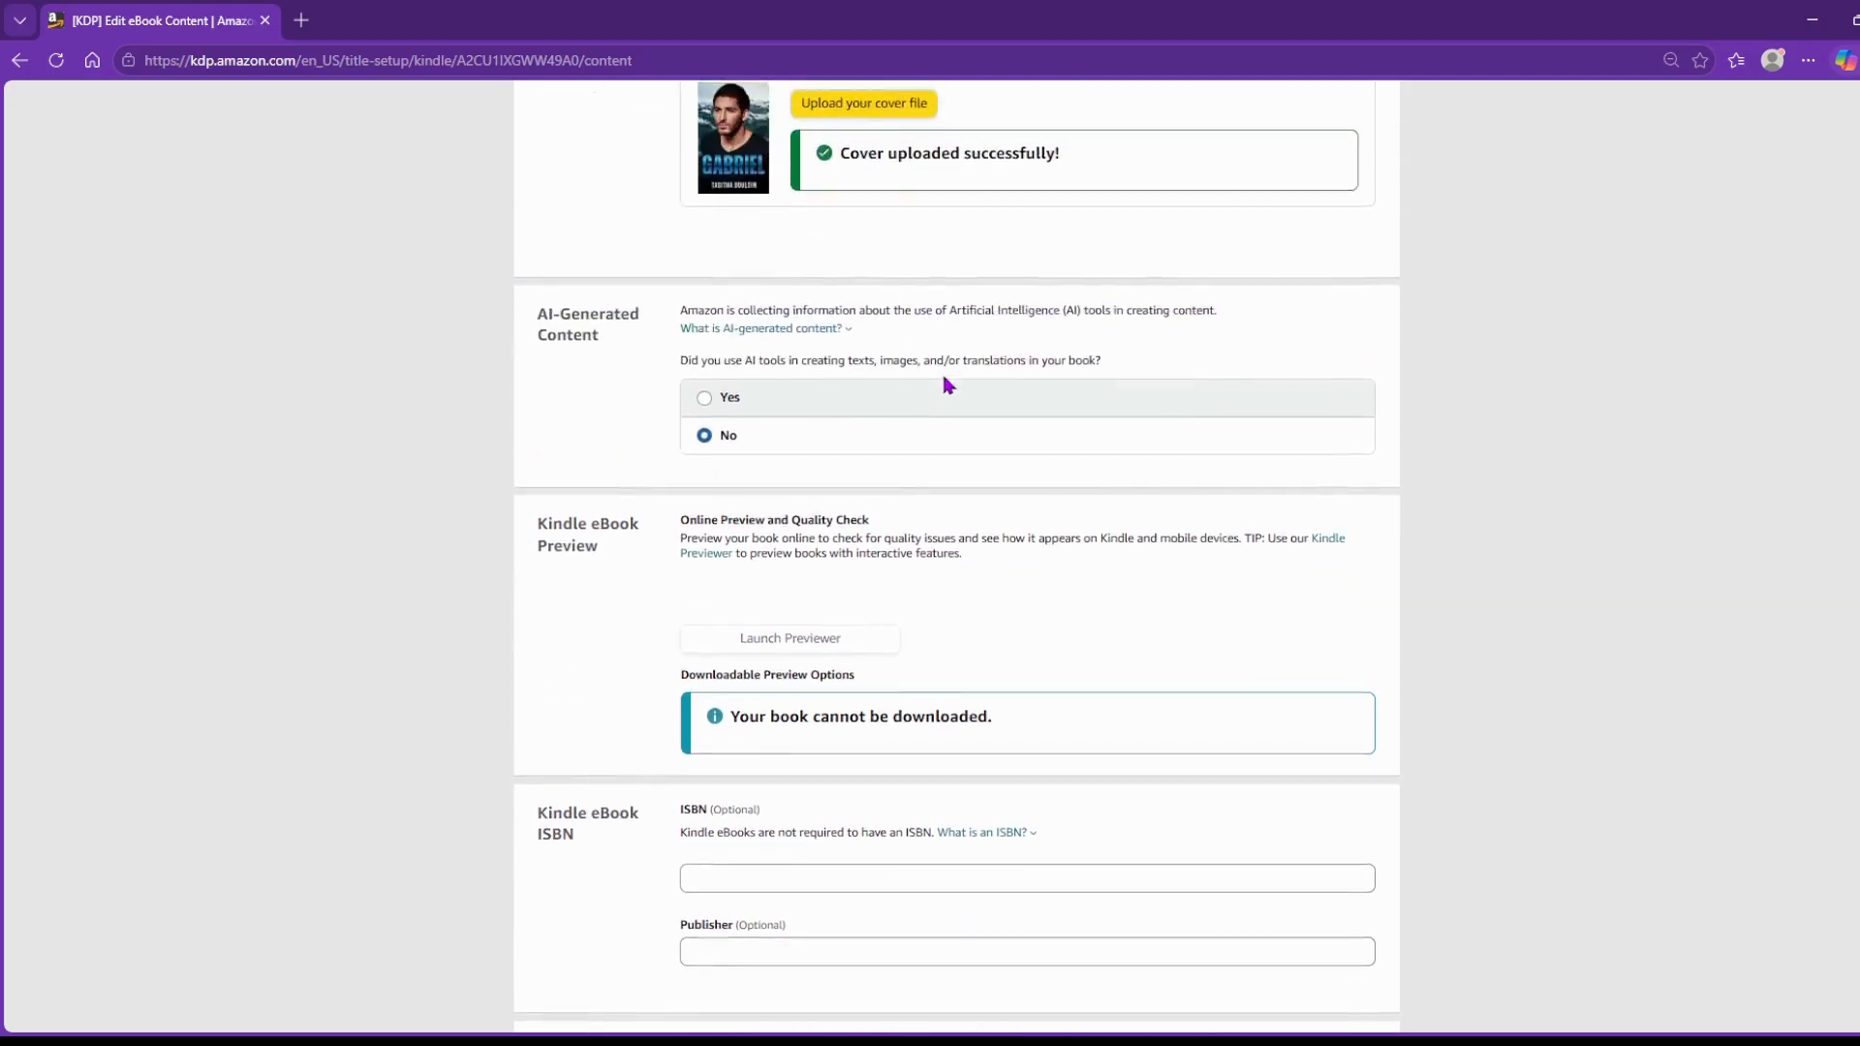
{"action": "scroll", "coordinate": [944, 378], "scroll_direction": "up", "scroll_amount": 6}
{"action": "scroll", "coordinate": [944, 378], "scroll_direction": "down", "scroll_amount": 6}
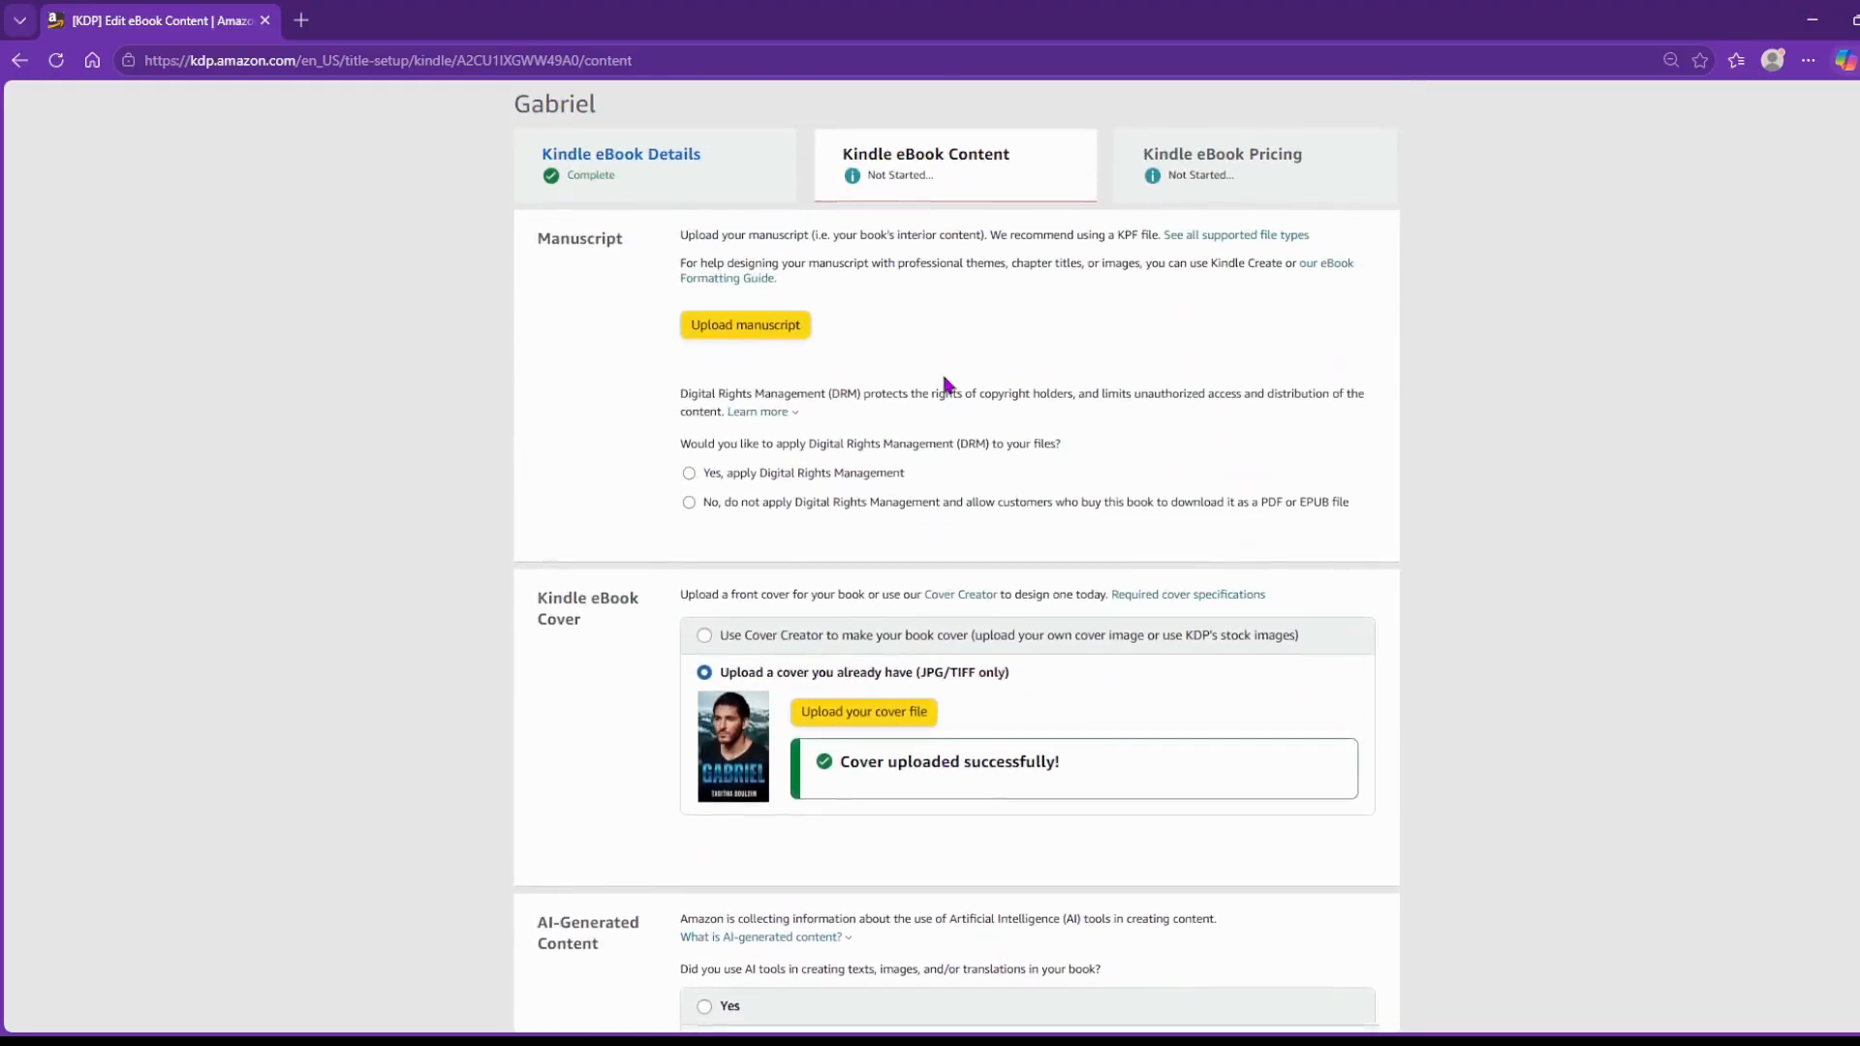
{"action": "scroll", "coordinate": [947, 386], "scroll_direction": "down", "scroll_amount": 2}
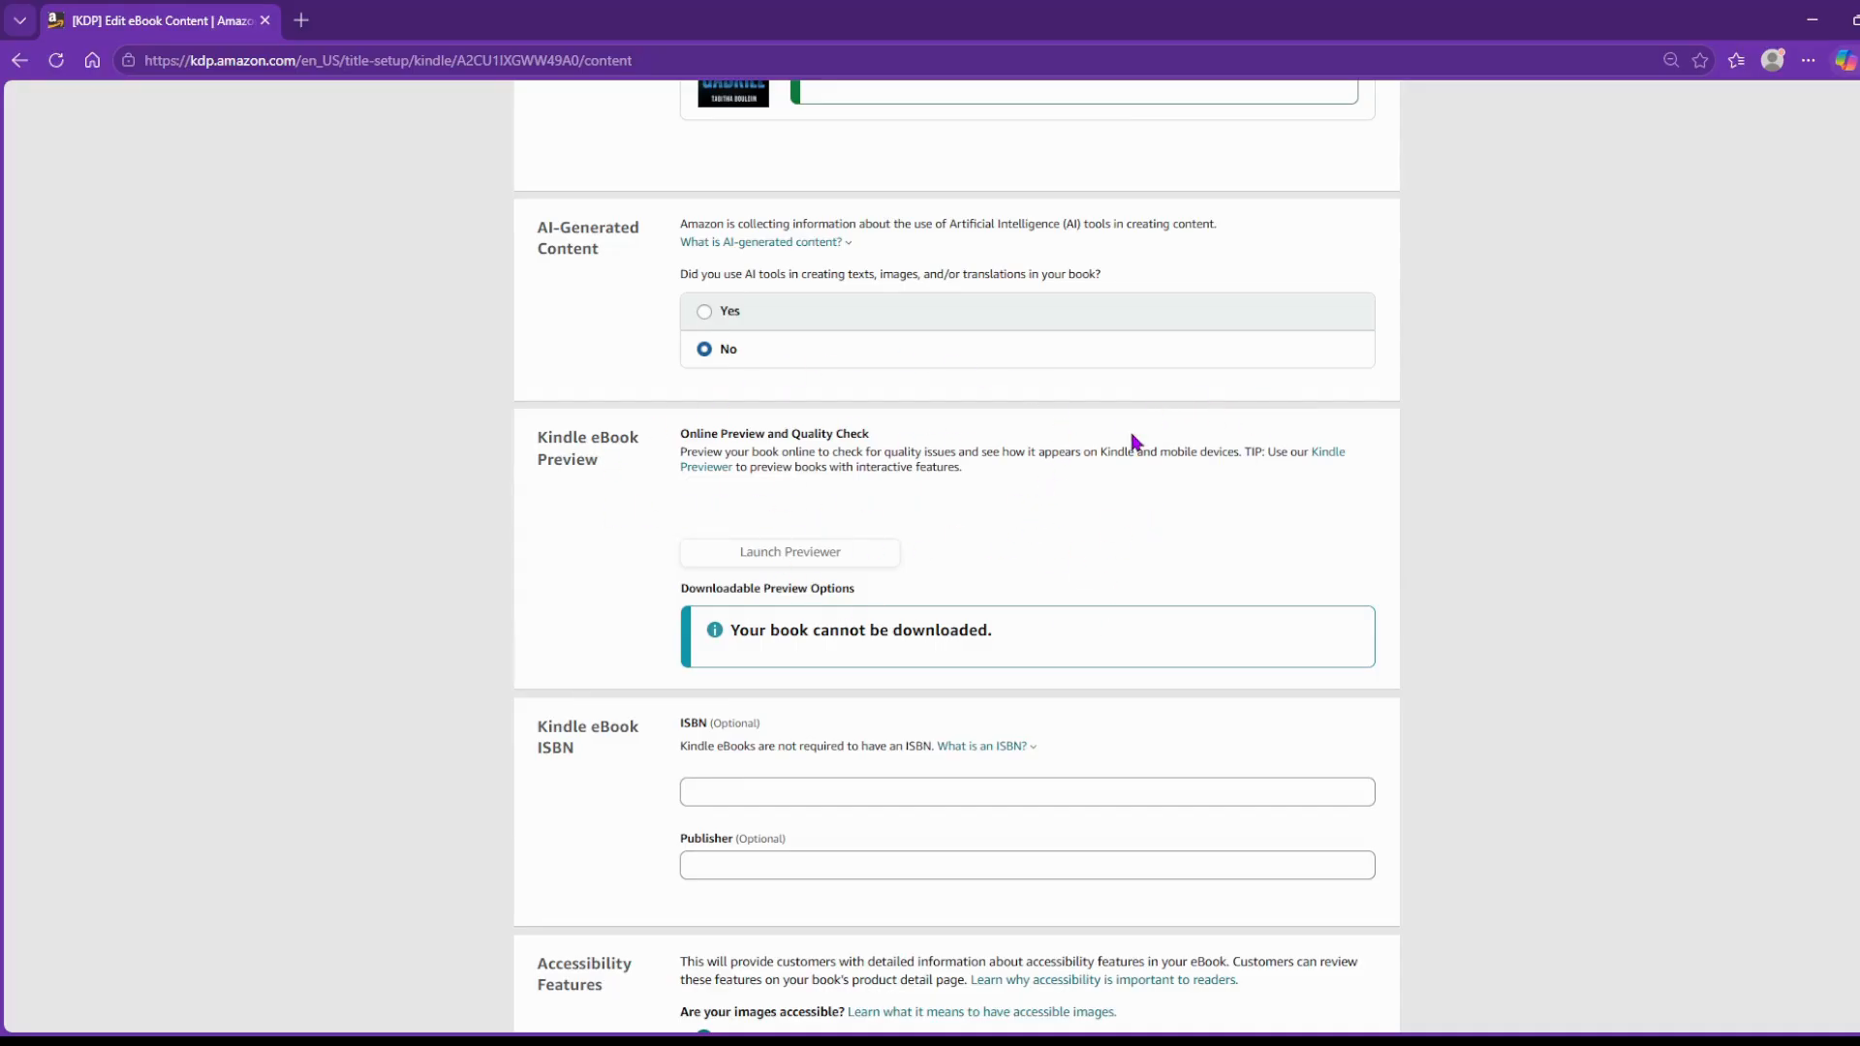
{"action": "scroll", "coordinate": [1090, 514], "scroll_direction": "down", "scroll_amount": 1}
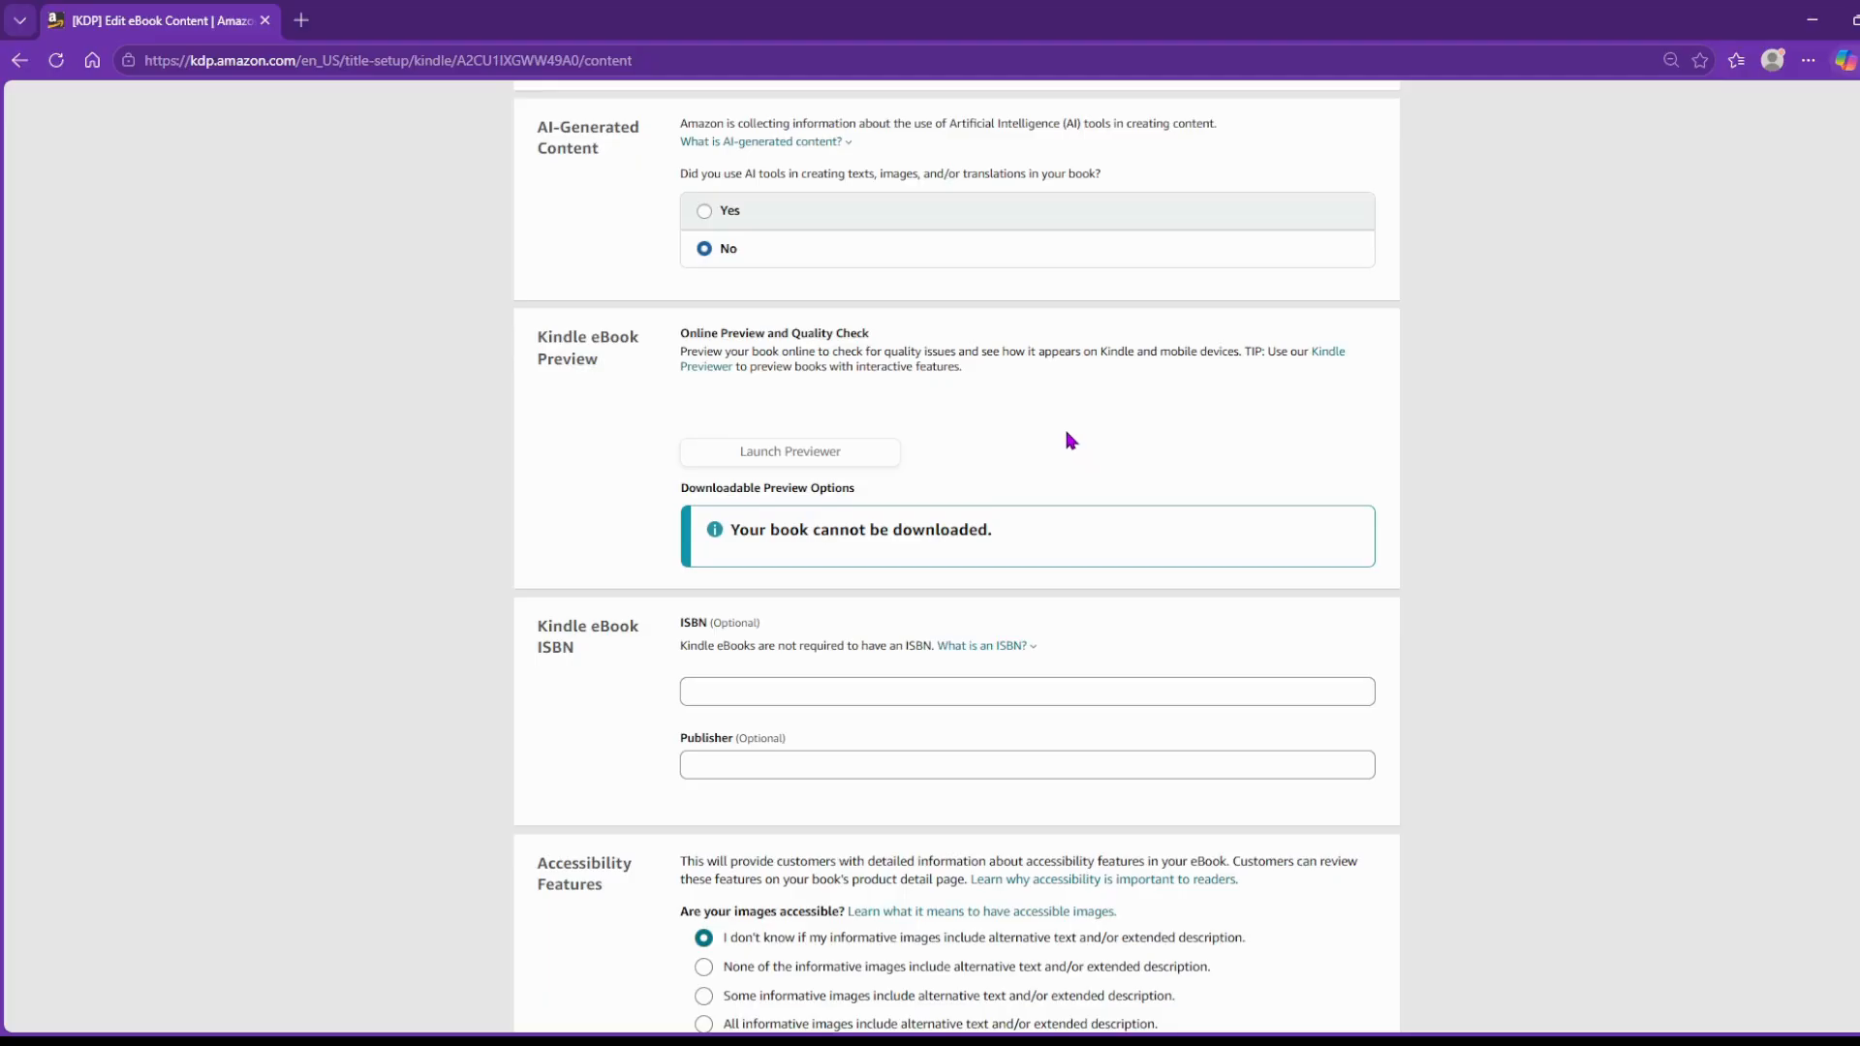
{"action": "scroll", "coordinate": [1066, 432], "scroll_direction": "down", "scroll_amount": 3}
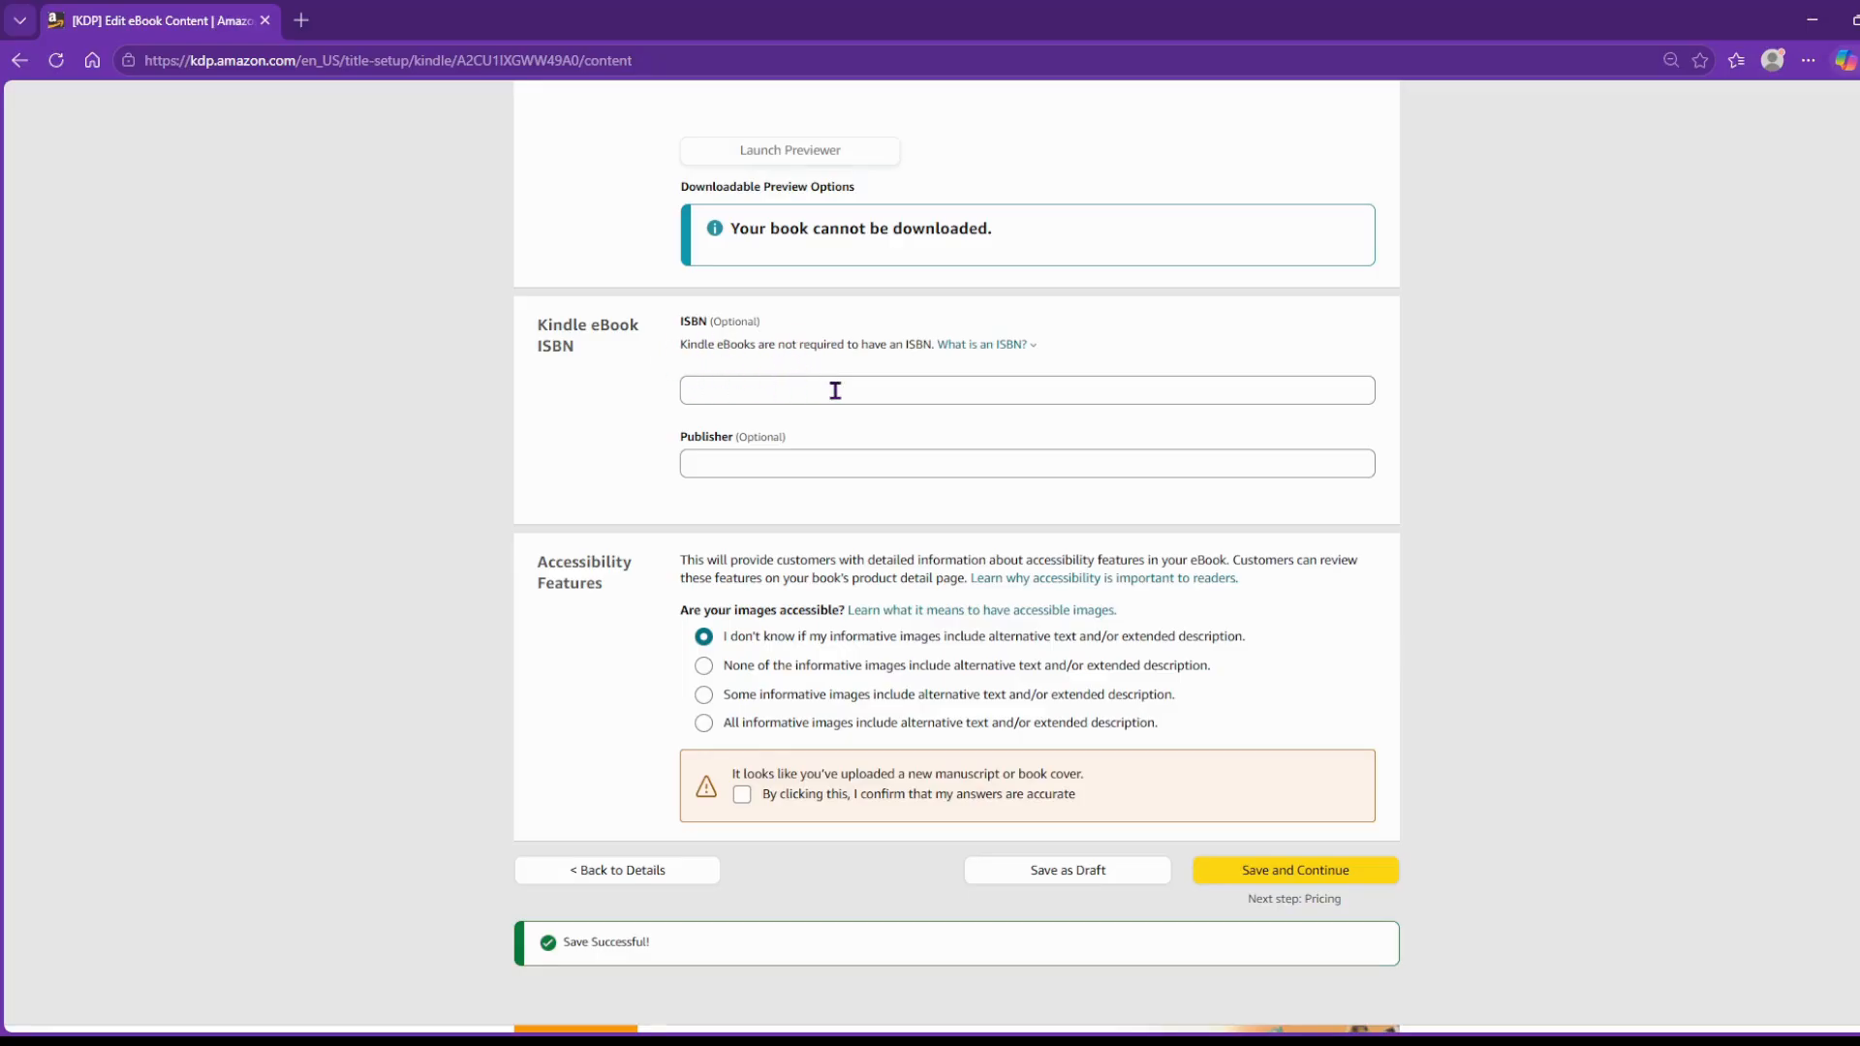
{"action": "left_click", "coordinate": [786, 463]}
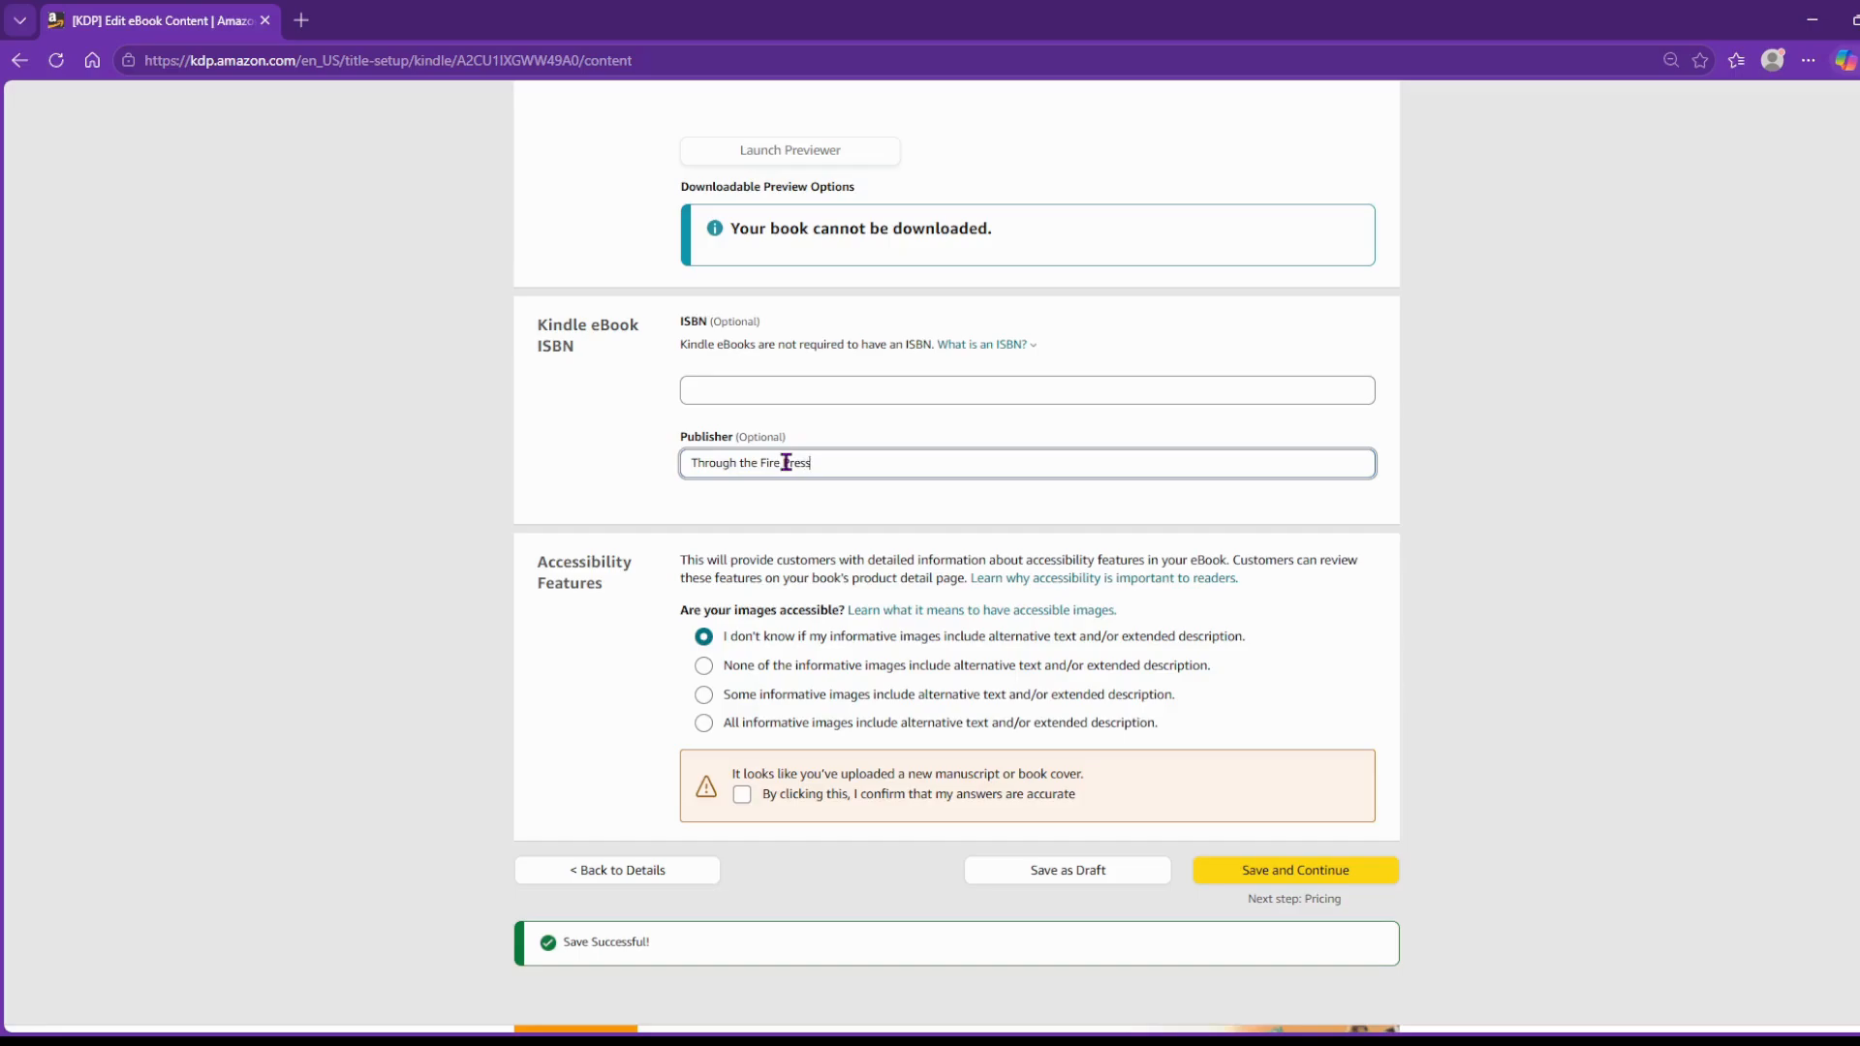
{"action": "left_click", "coordinate": [866, 519]}
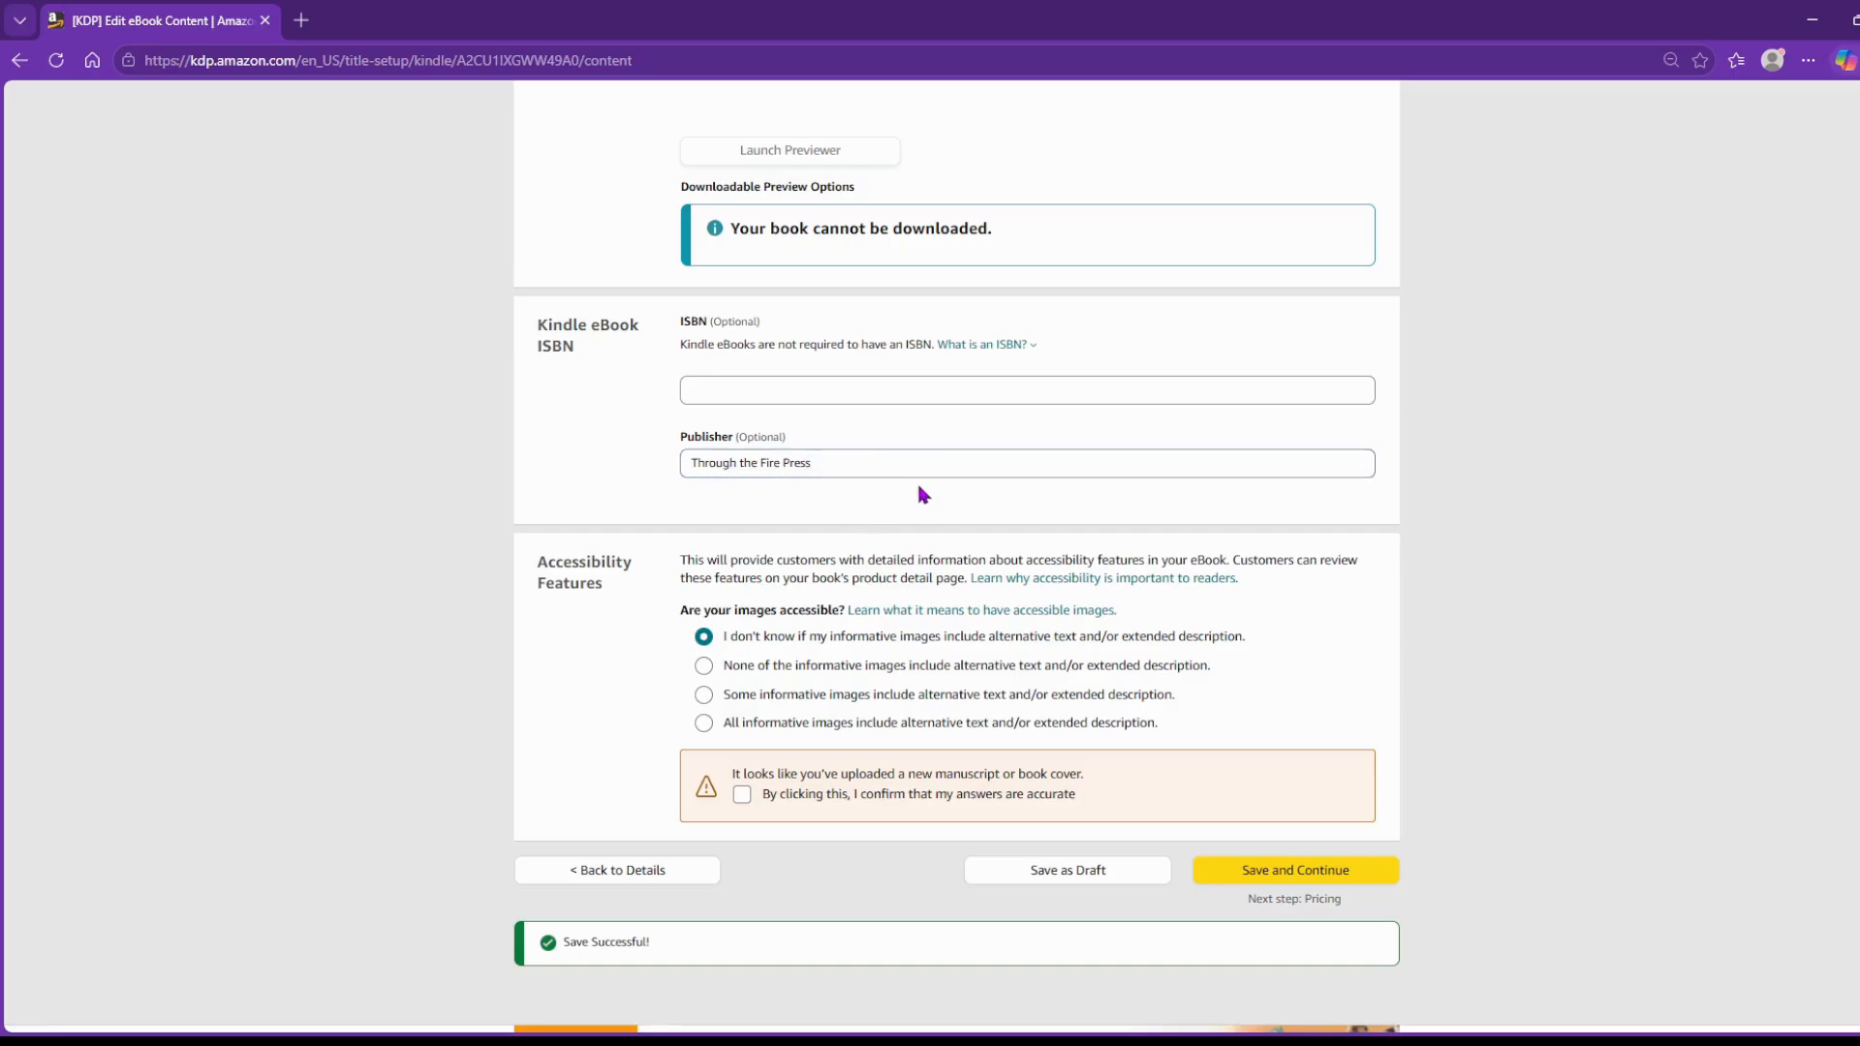
Declare that all informative images include alternative text and/or extended description, and try to save and continue to pricing.
{"action": "scroll", "coordinate": [968, 478], "scroll_direction": "down", "scroll_amount": 1}
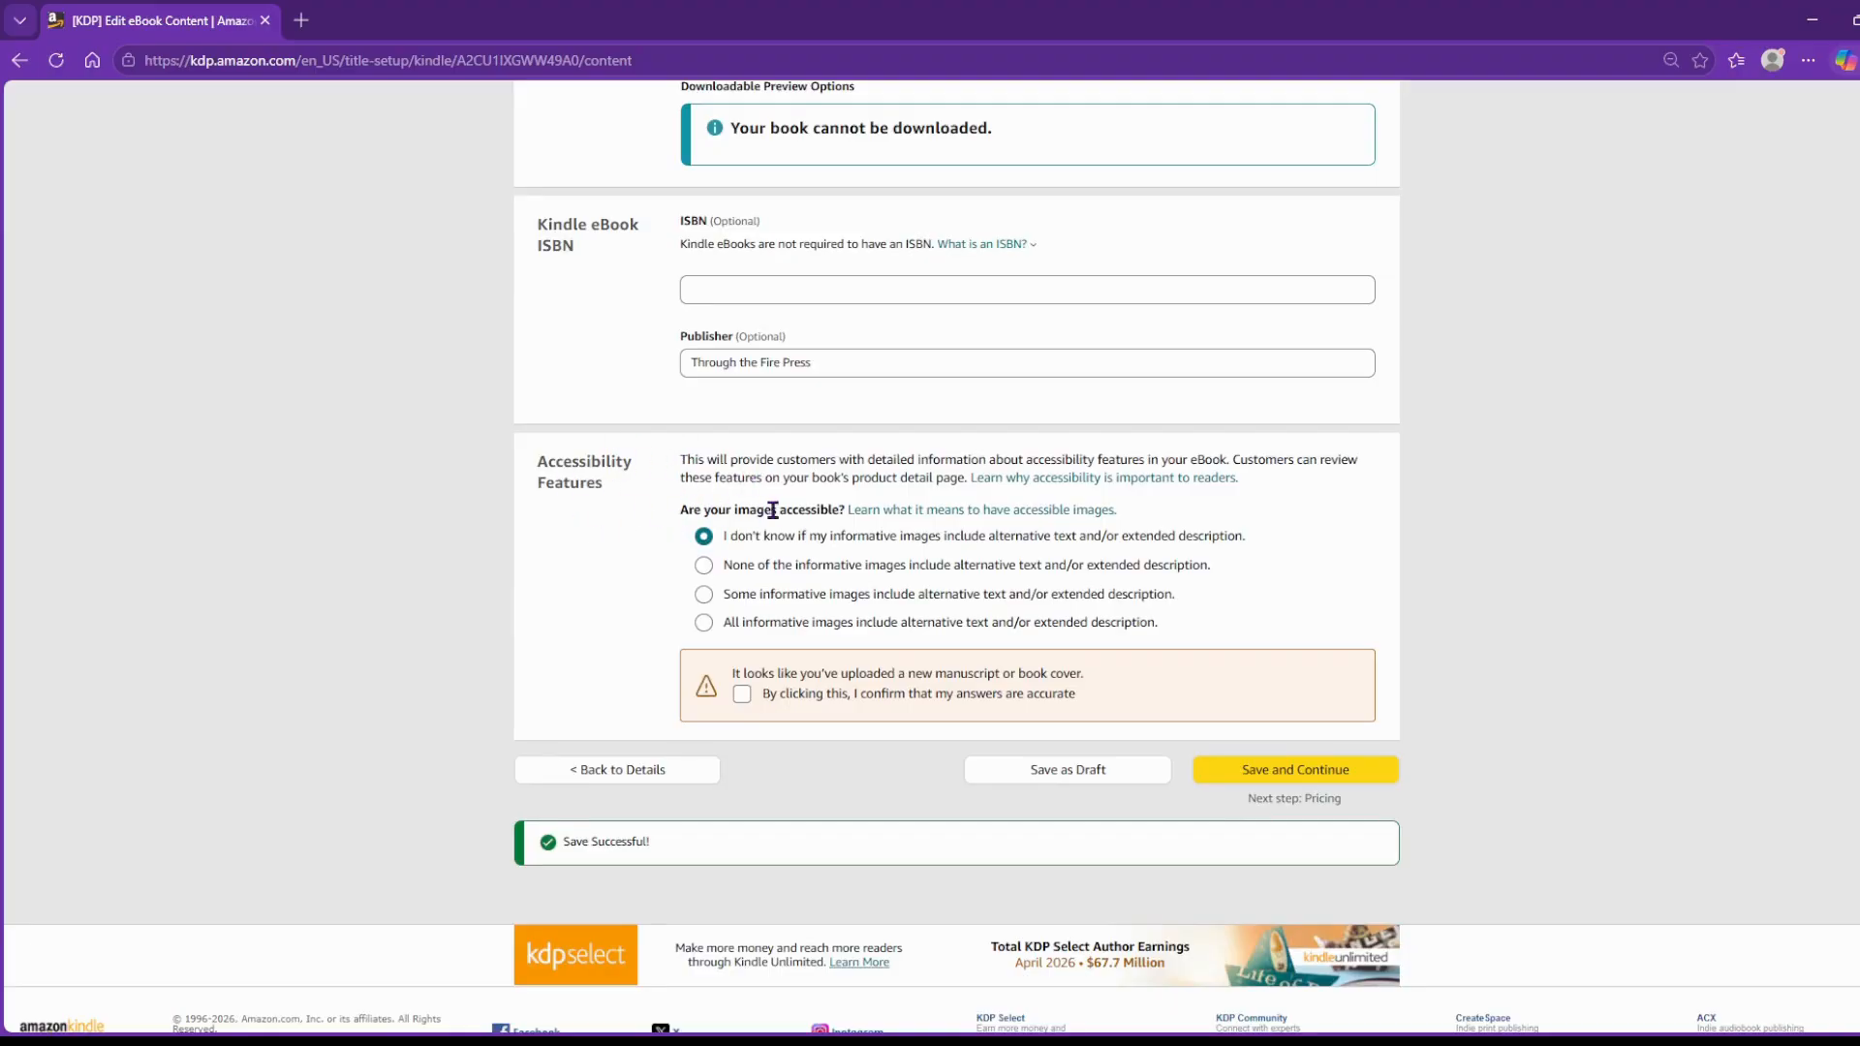
{"action": "left_click", "coordinate": [704, 564]}
{"action": "left_click", "coordinate": [705, 624]}
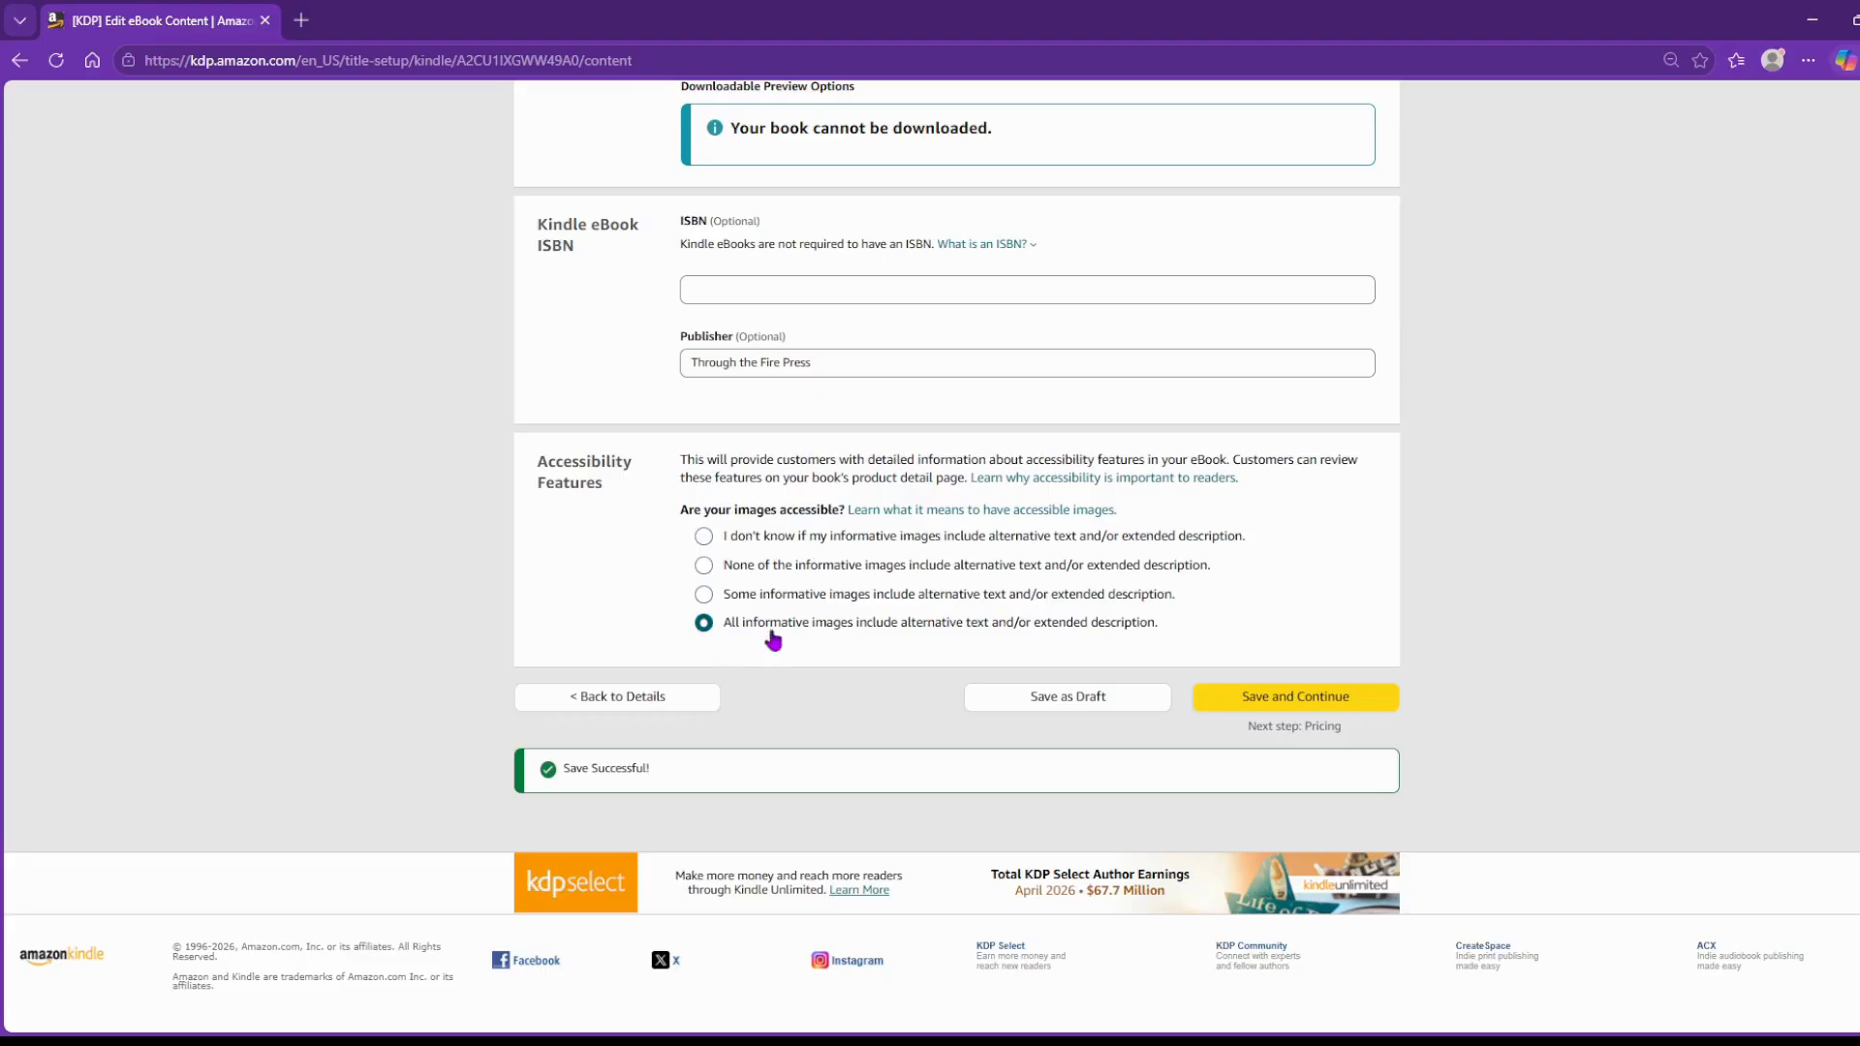
{"action": "left_click", "coordinate": [1297, 701]}
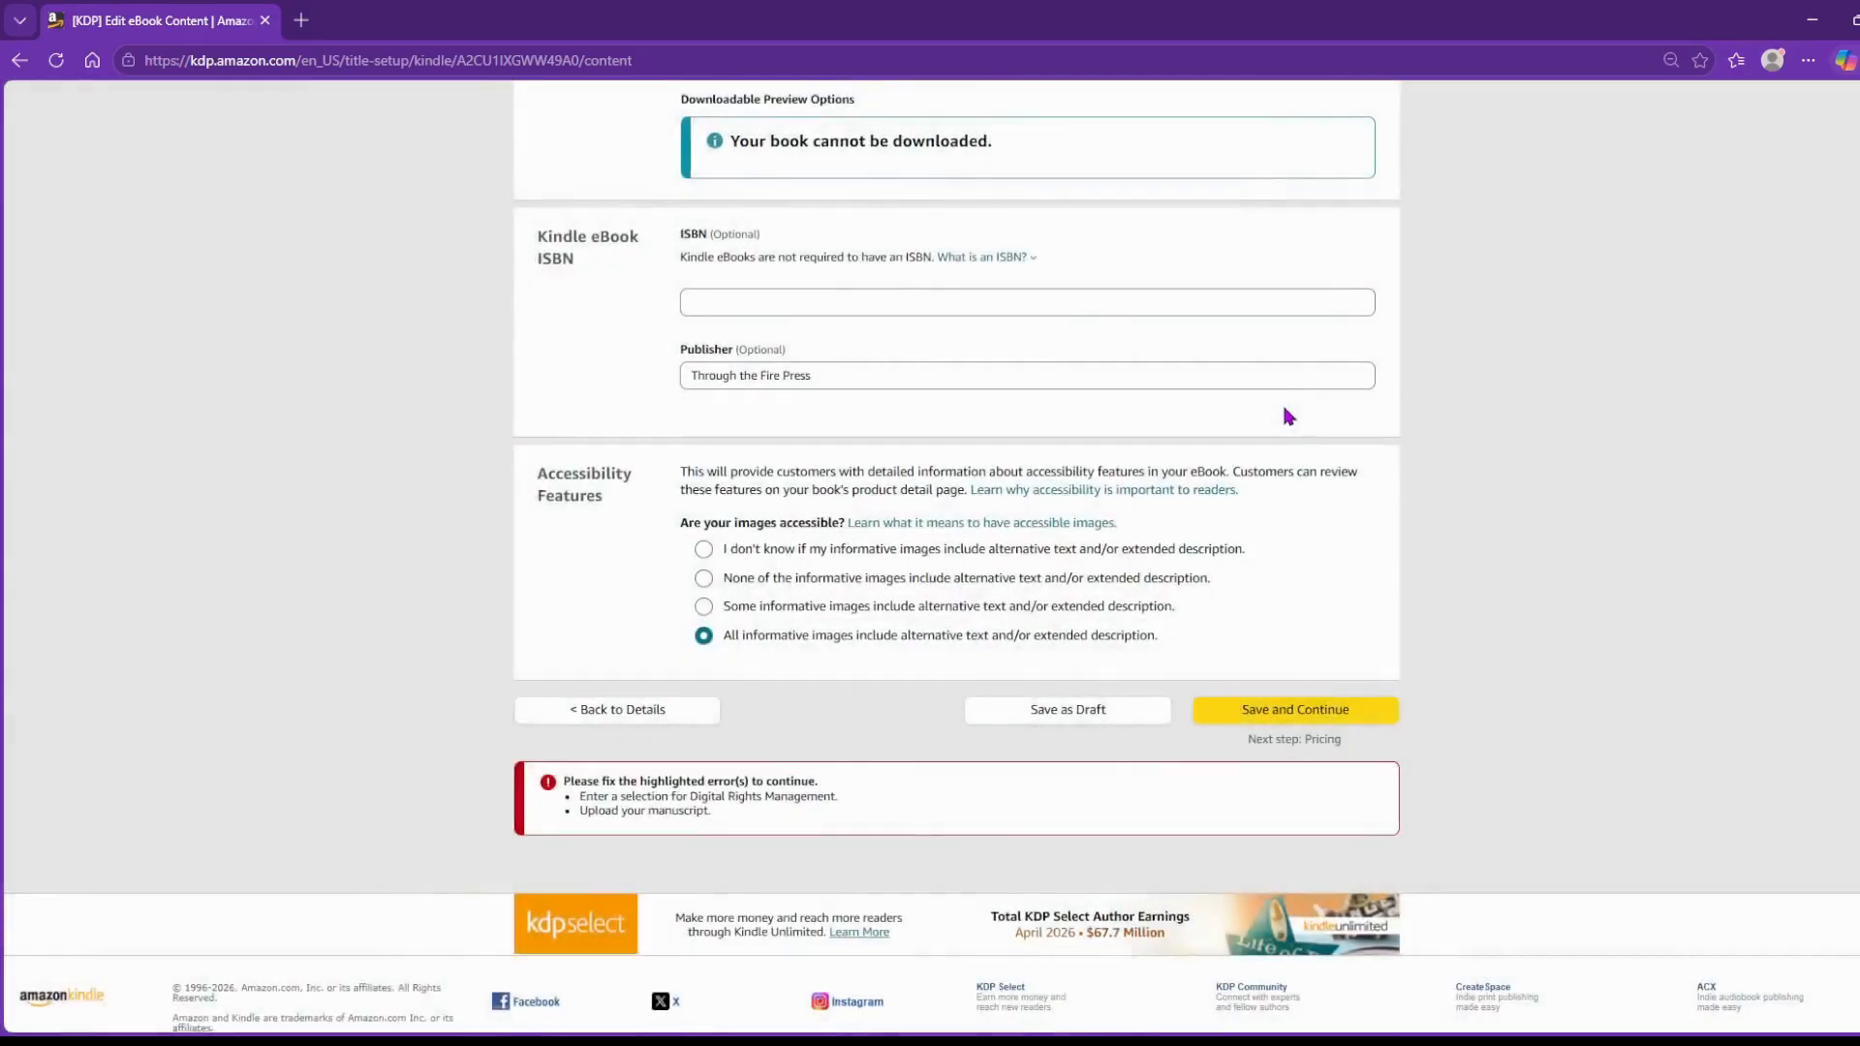
Apply Digital Rights Management to the book's files and try again to save and continue to pricing.
{"action": "scroll", "coordinate": [959, 727], "scroll_direction": "down", "scroll_amount": 2}
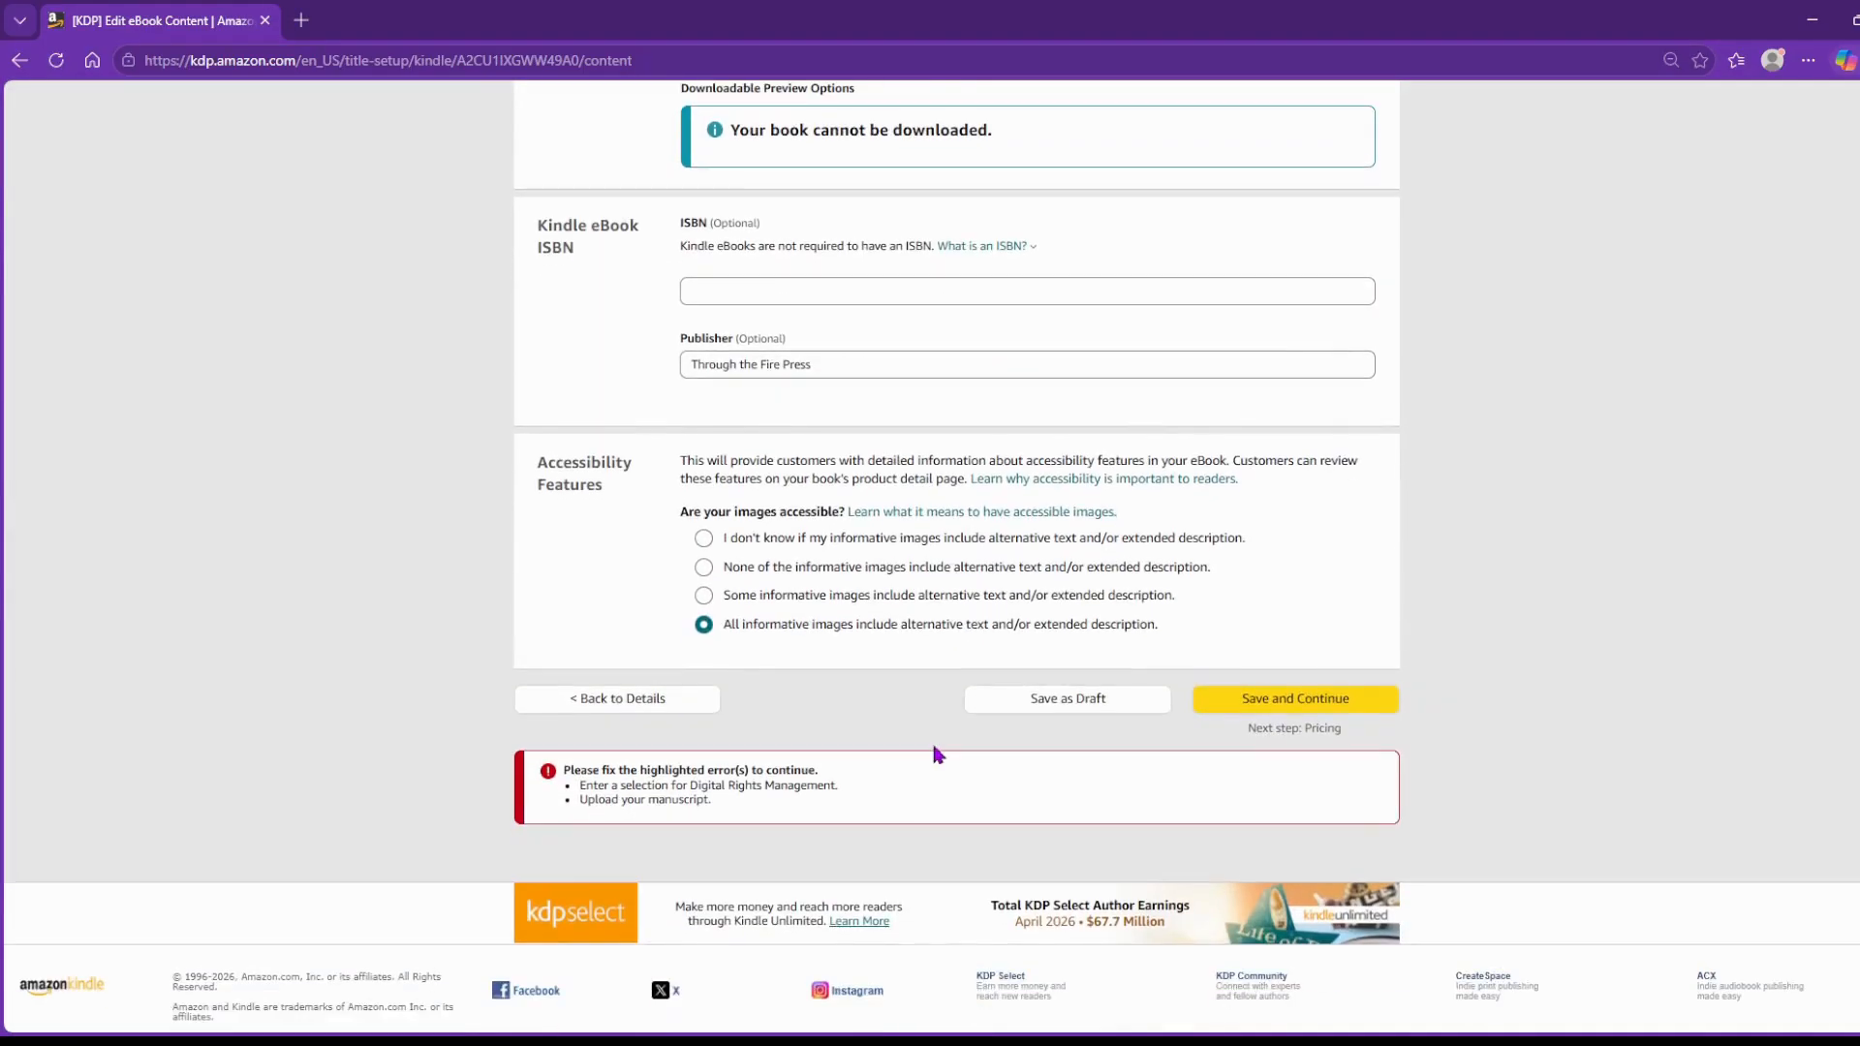
{"action": "scroll", "coordinate": [886, 765], "scroll_direction": "up", "scroll_amount": 10}
{"action": "scroll", "coordinate": [898, 783], "scroll_direction": "up", "scroll_amount": 5}
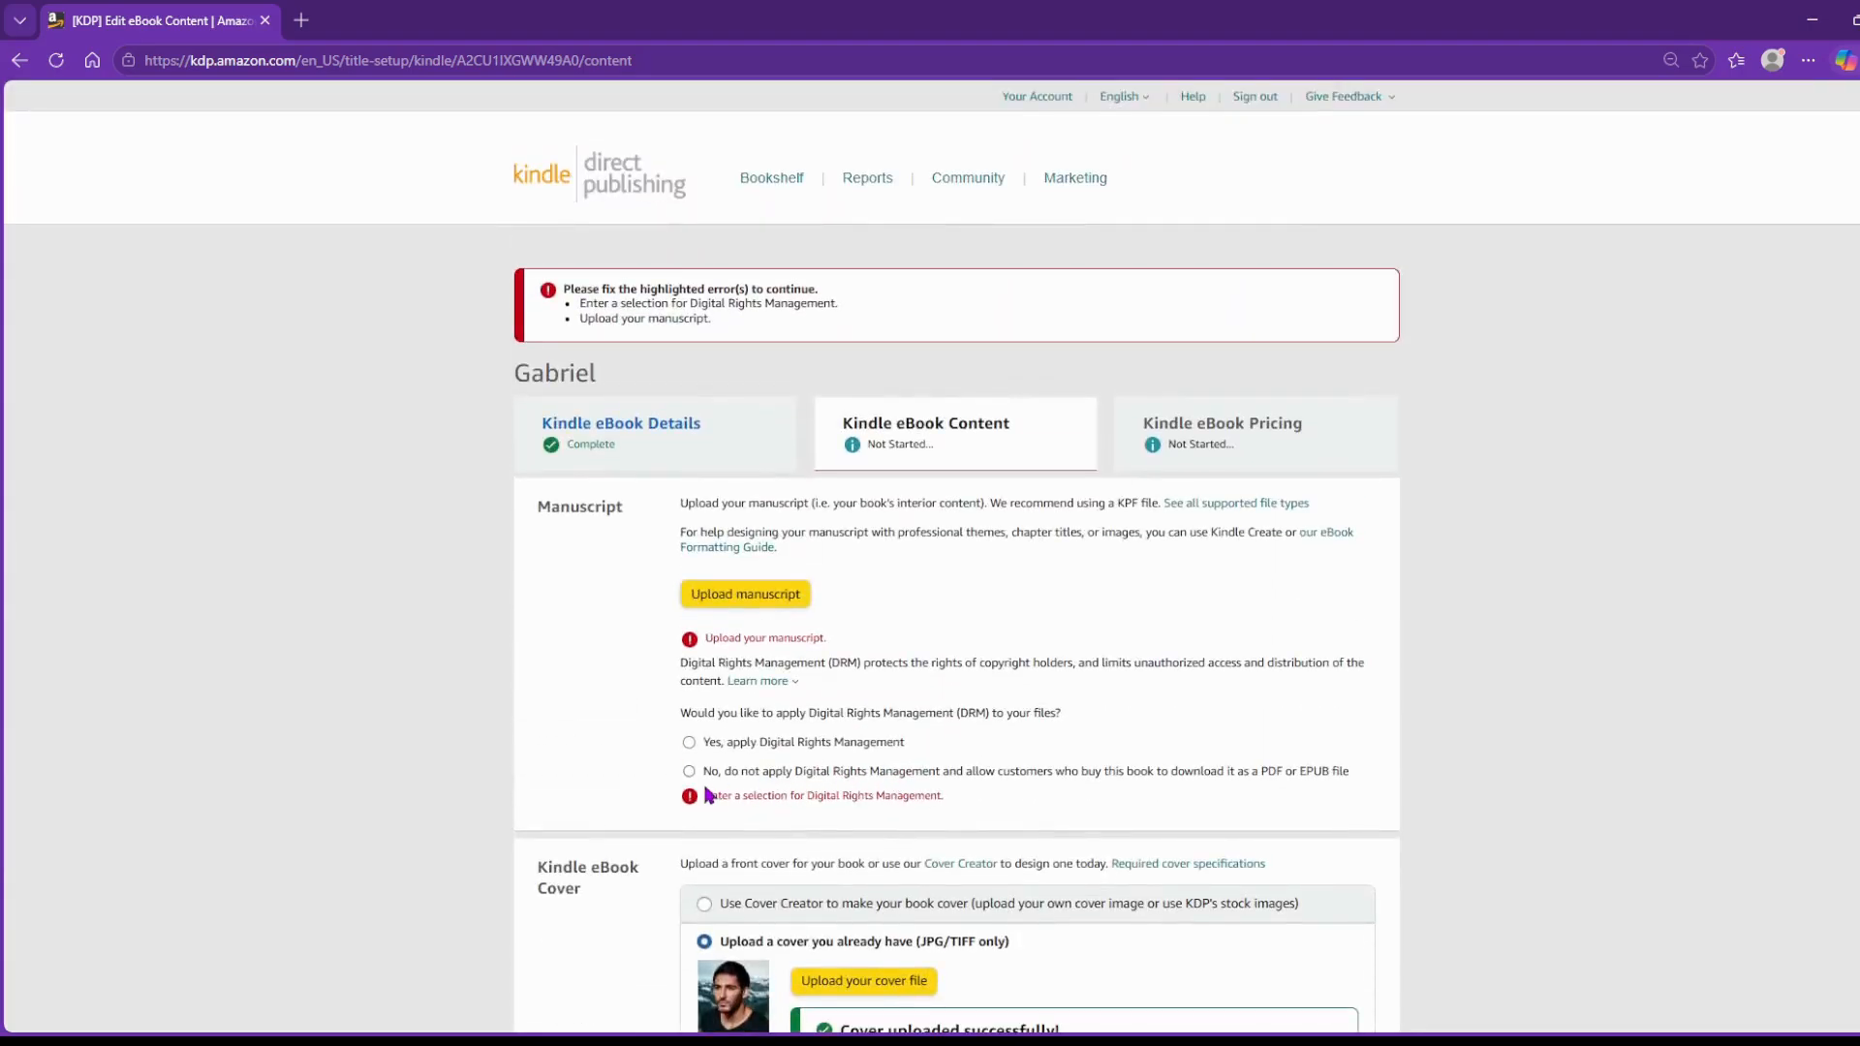
{"action": "left_click", "coordinate": [689, 742]}
{"action": "scroll", "coordinate": [1188, 628], "scroll_direction": "down", "scroll_amount": 15}
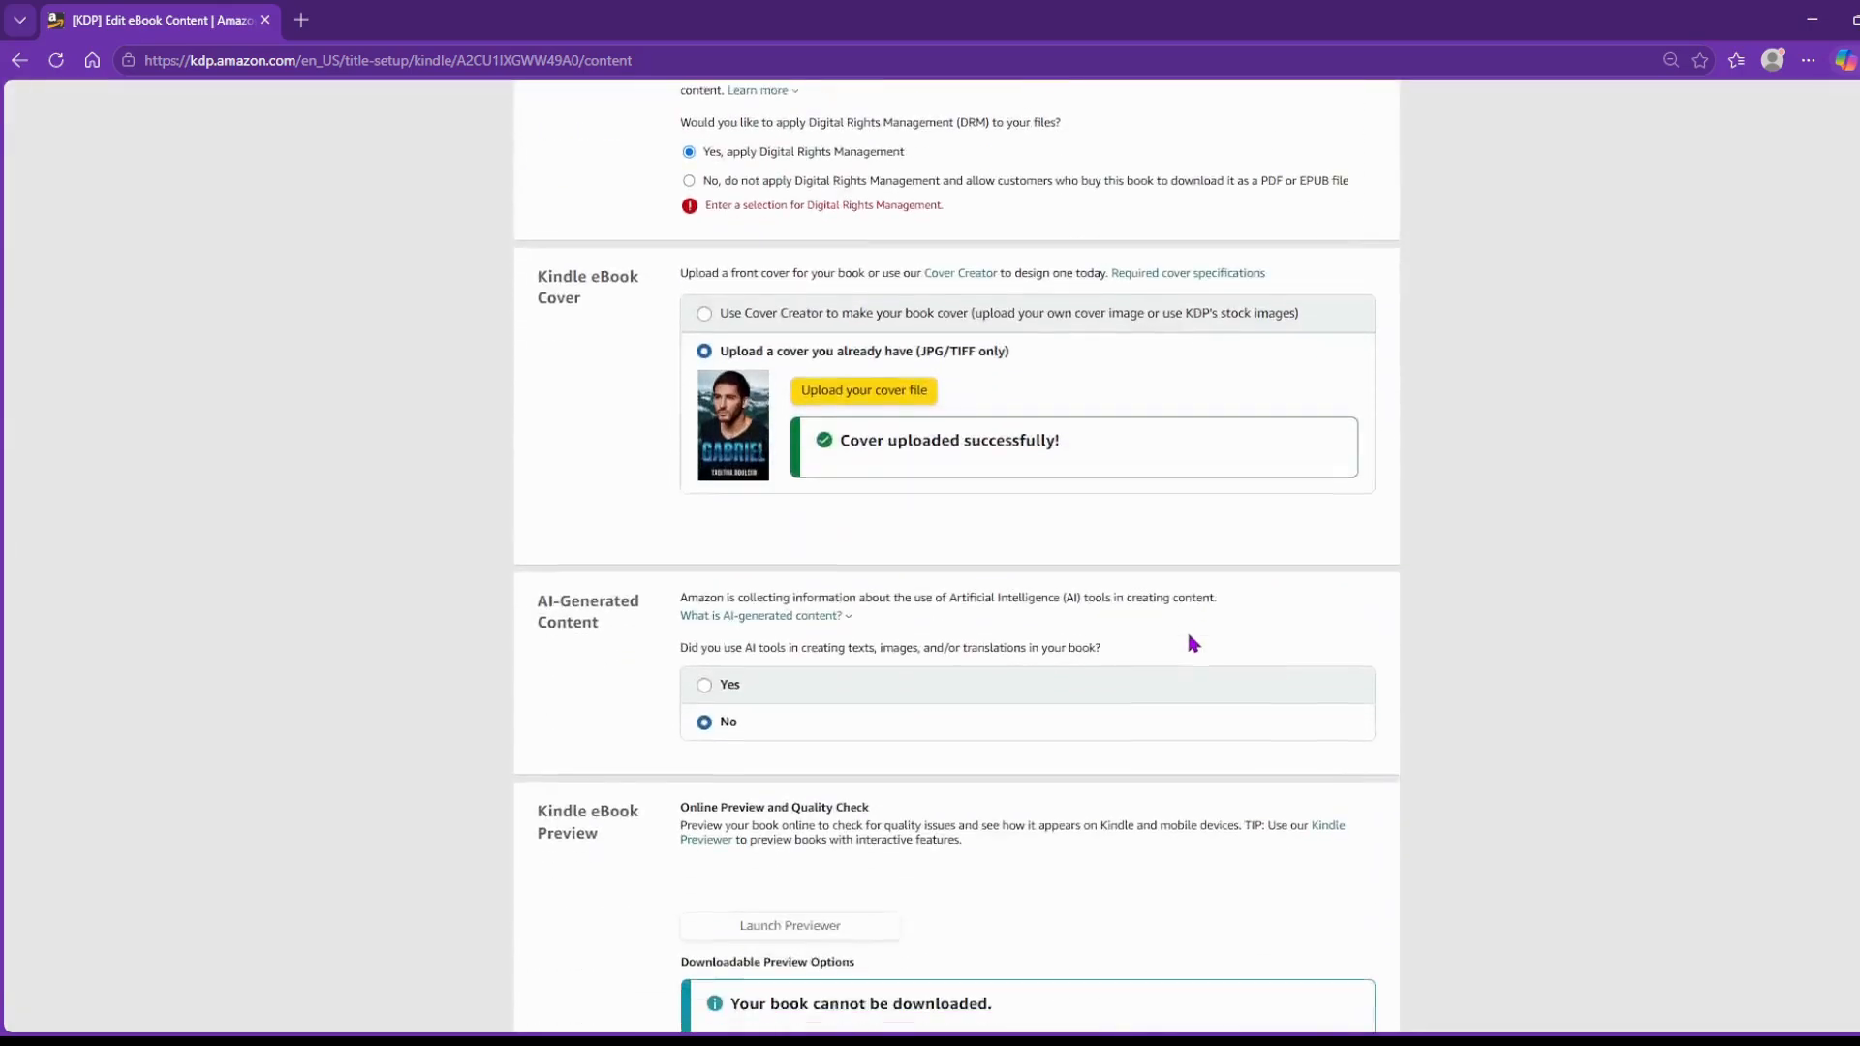
{"action": "left_click", "coordinate": [1296, 640]}
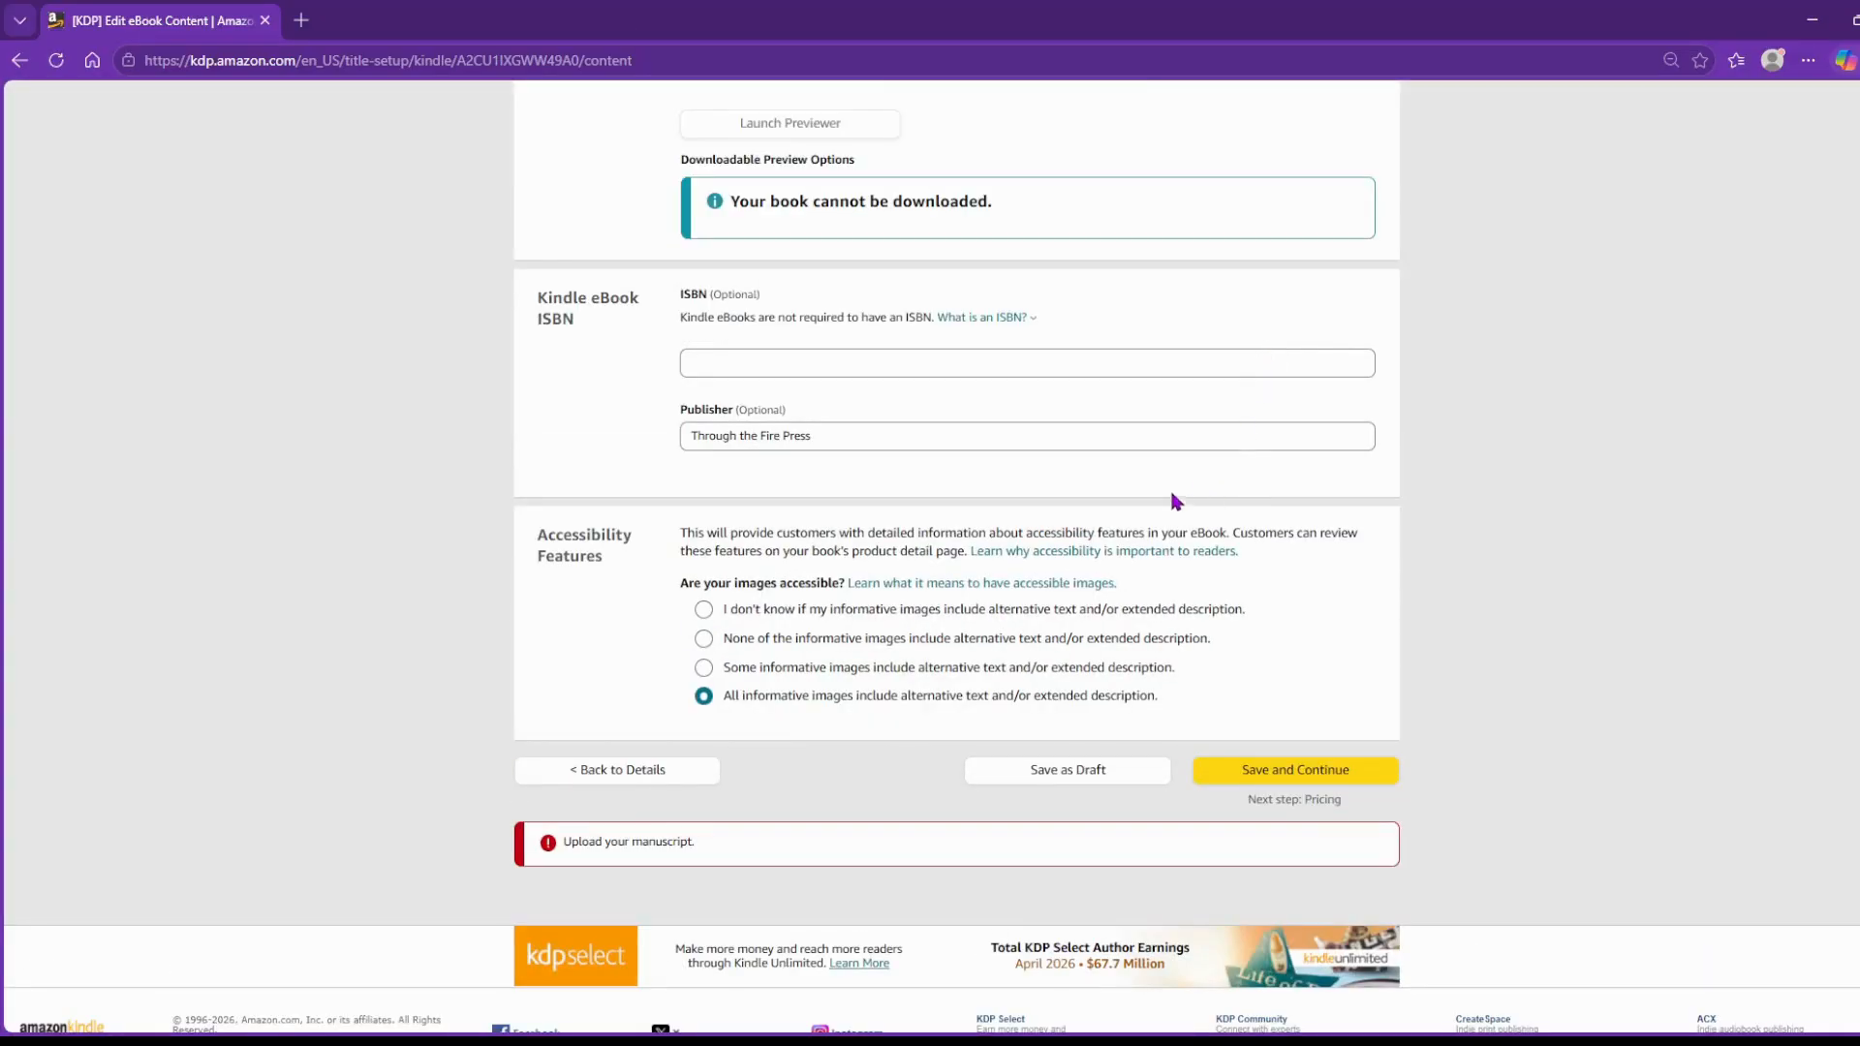
Upload the EPUB manuscript Gabriel-Ond8FxlMwb.epub and go to the AI-generated content confirmation.
{"action": "scroll", "coordinate": [1172, 489], "scroll_direction": "up", "scroll_amount": 15}
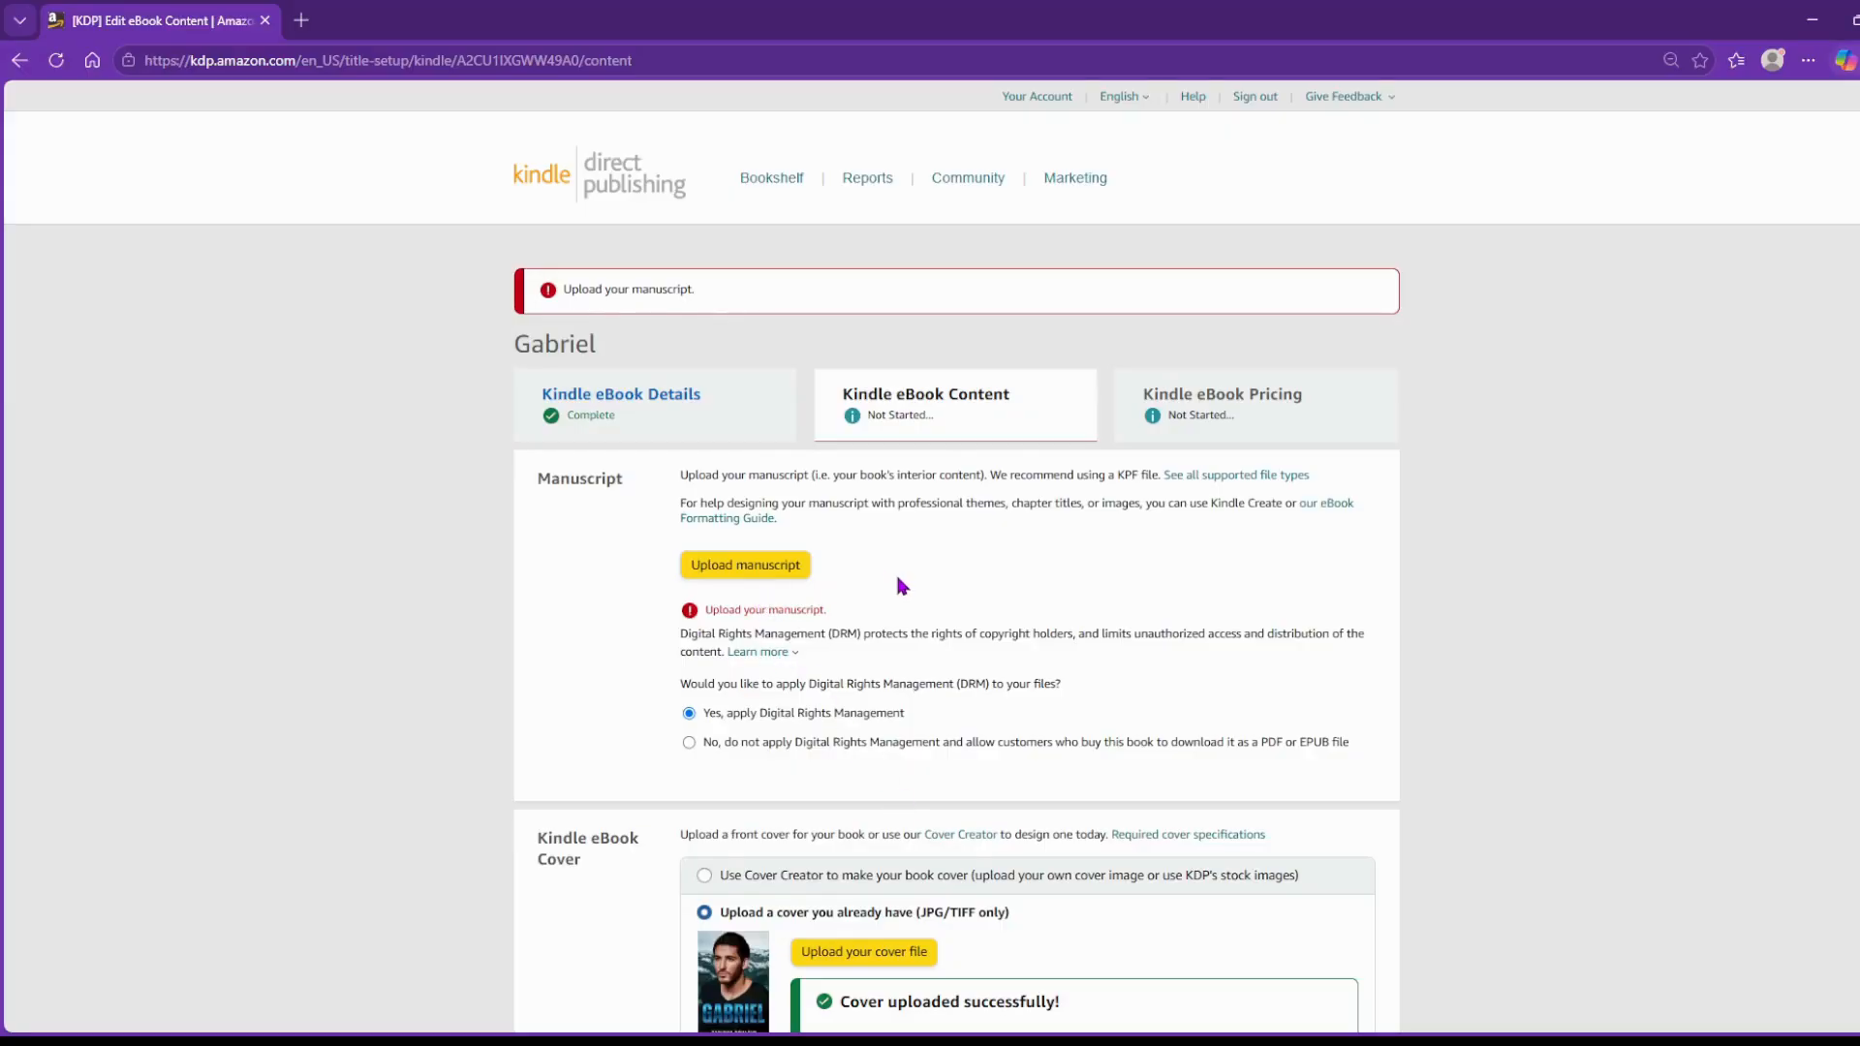
{"action": "left_click", "coordinate": [760, 567]}
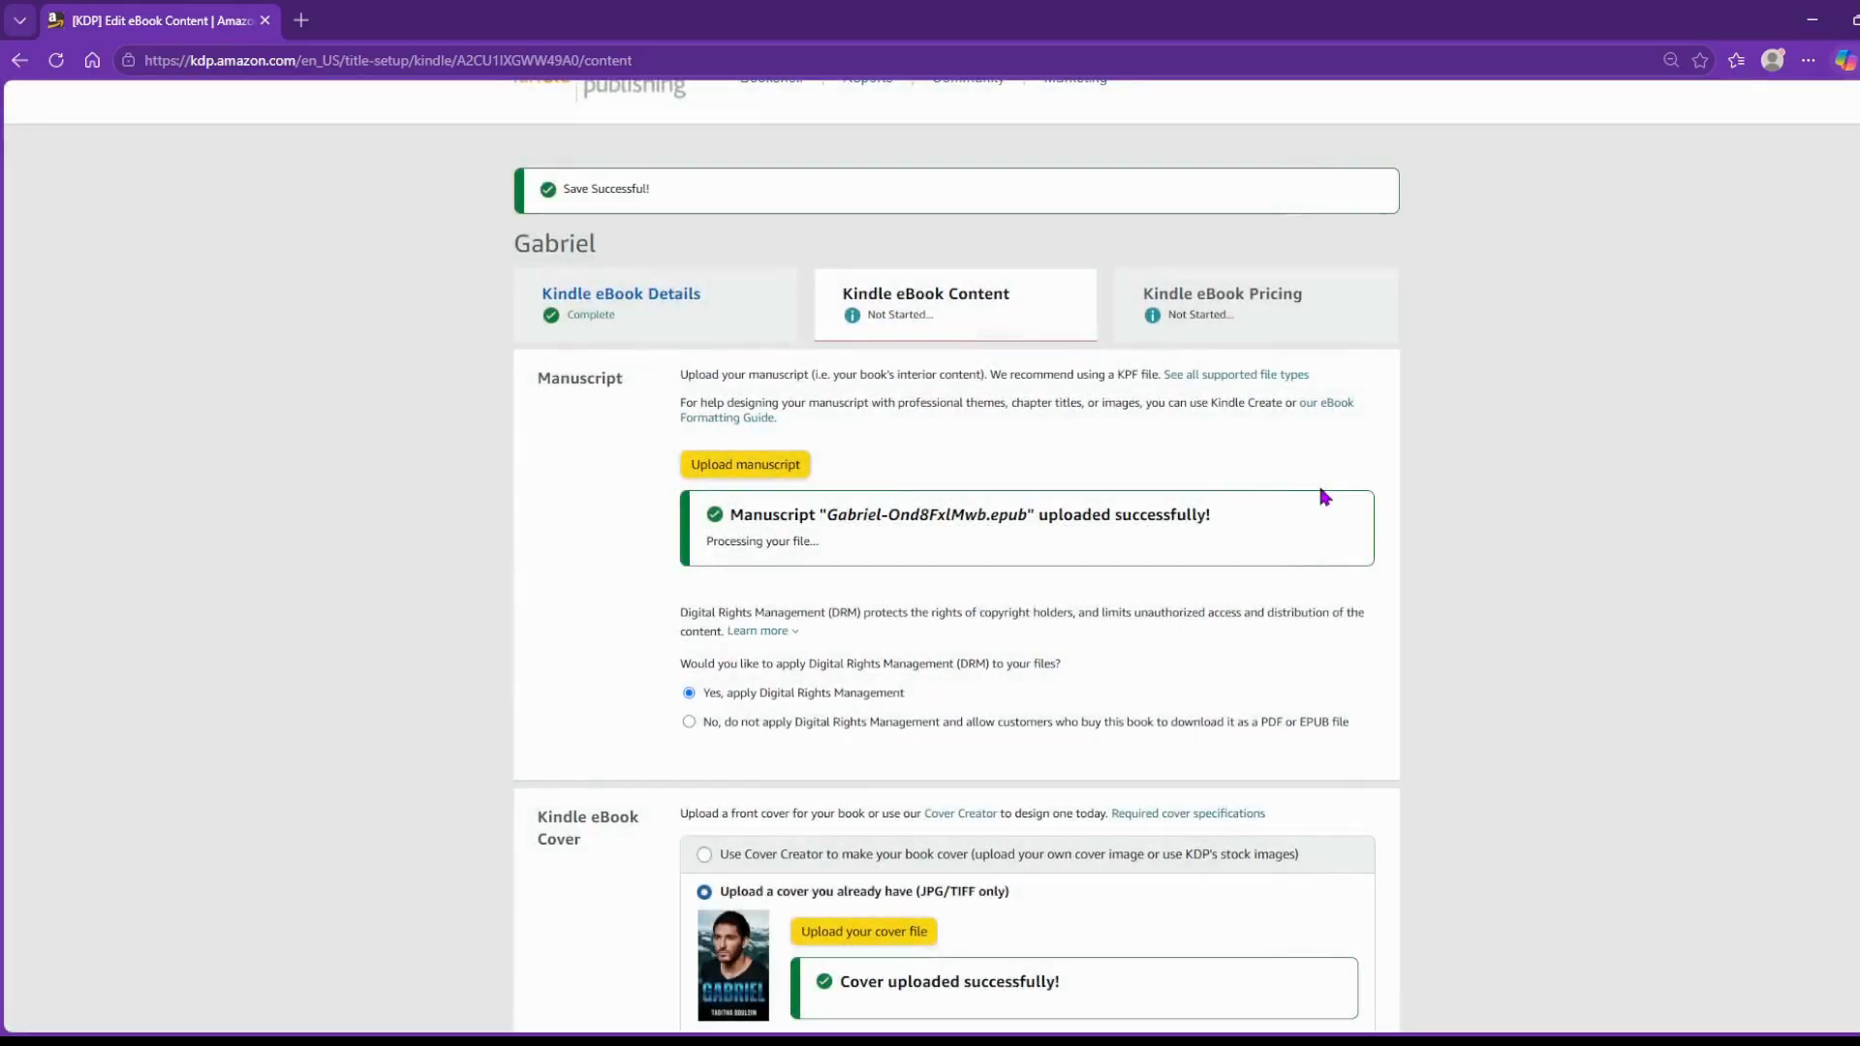
{"action": "scroll", "coordinate": [1318, 478], "scroll_direction": "down", "scroll_amount": 10}
{"action": "scroll", "coordinate": [1319, 485], "scroll_direction": "up", "scroll_amount": 2}
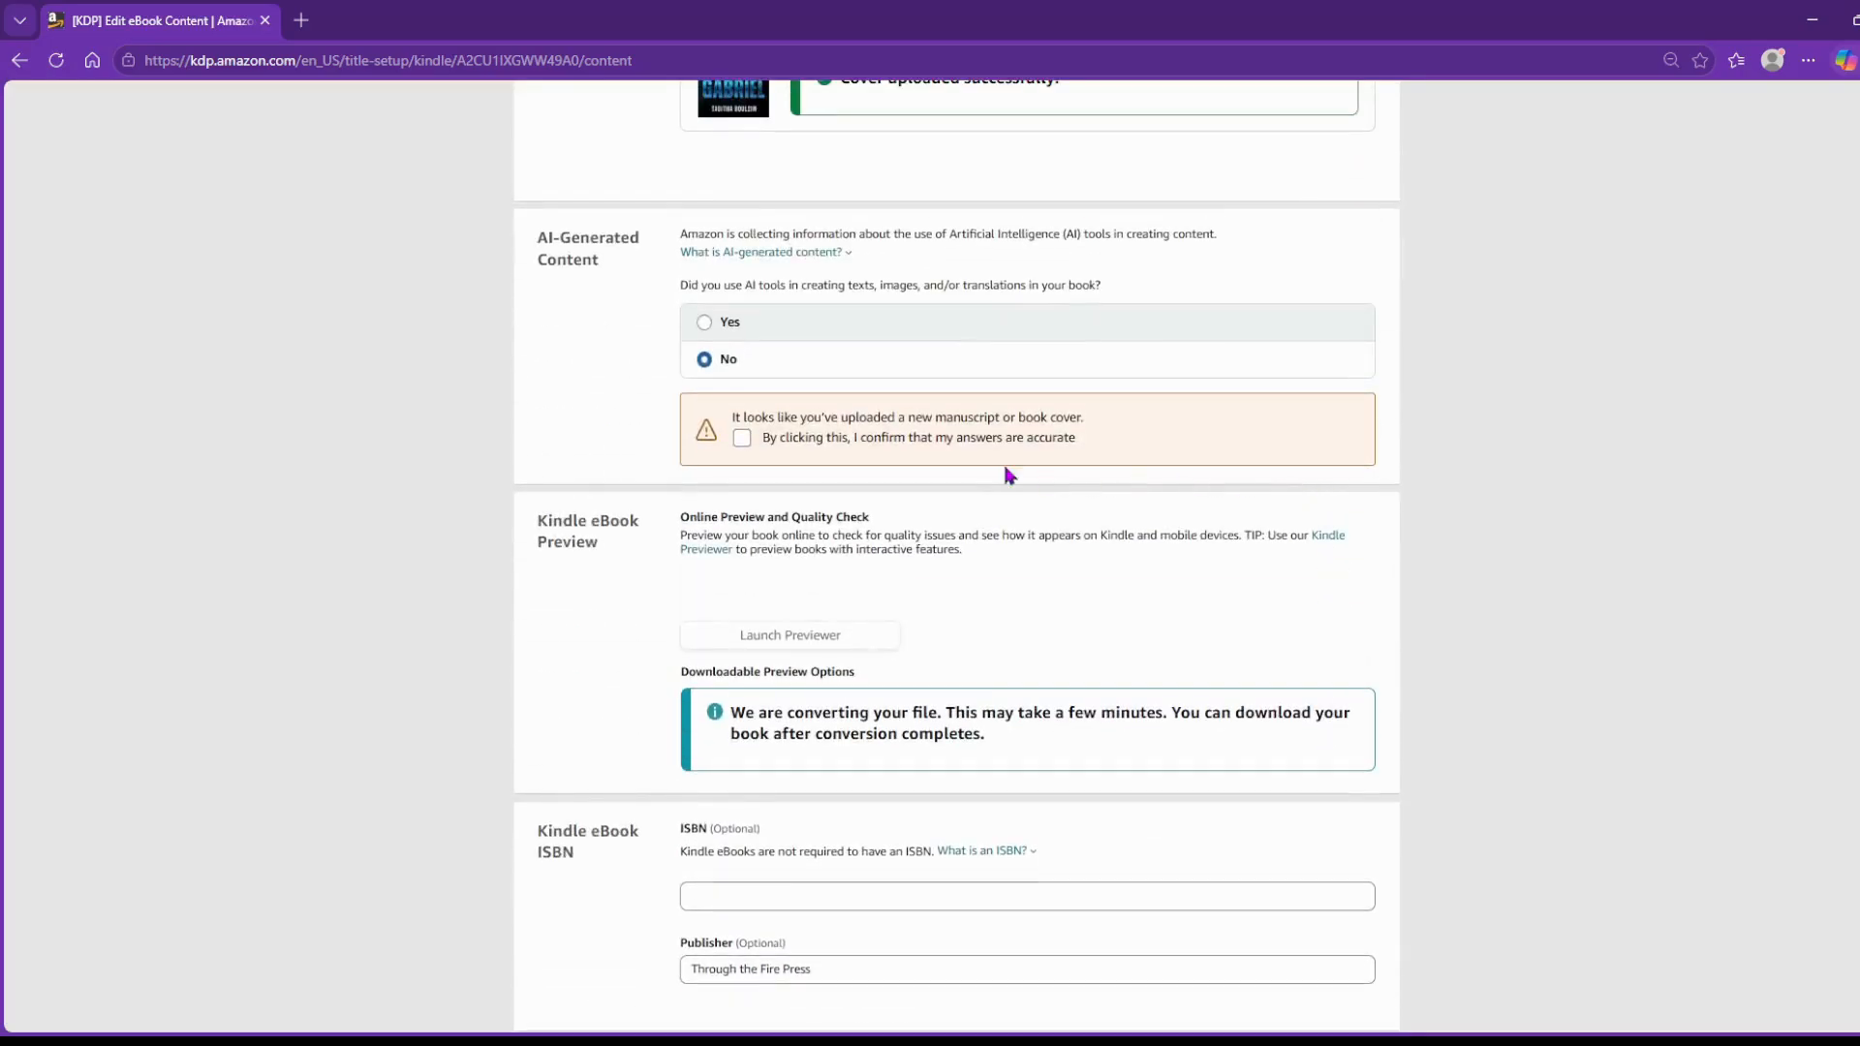
Confirm that the answers about AI-generated content and image accessibility are accurate for the new manuscript and cover.
{"action": "left_click", "coordinate": [741, 439]}
{"action": "scroll", "coordinate": [1303, 455], "scroll_direction": "down", "scroll_amount": 7}
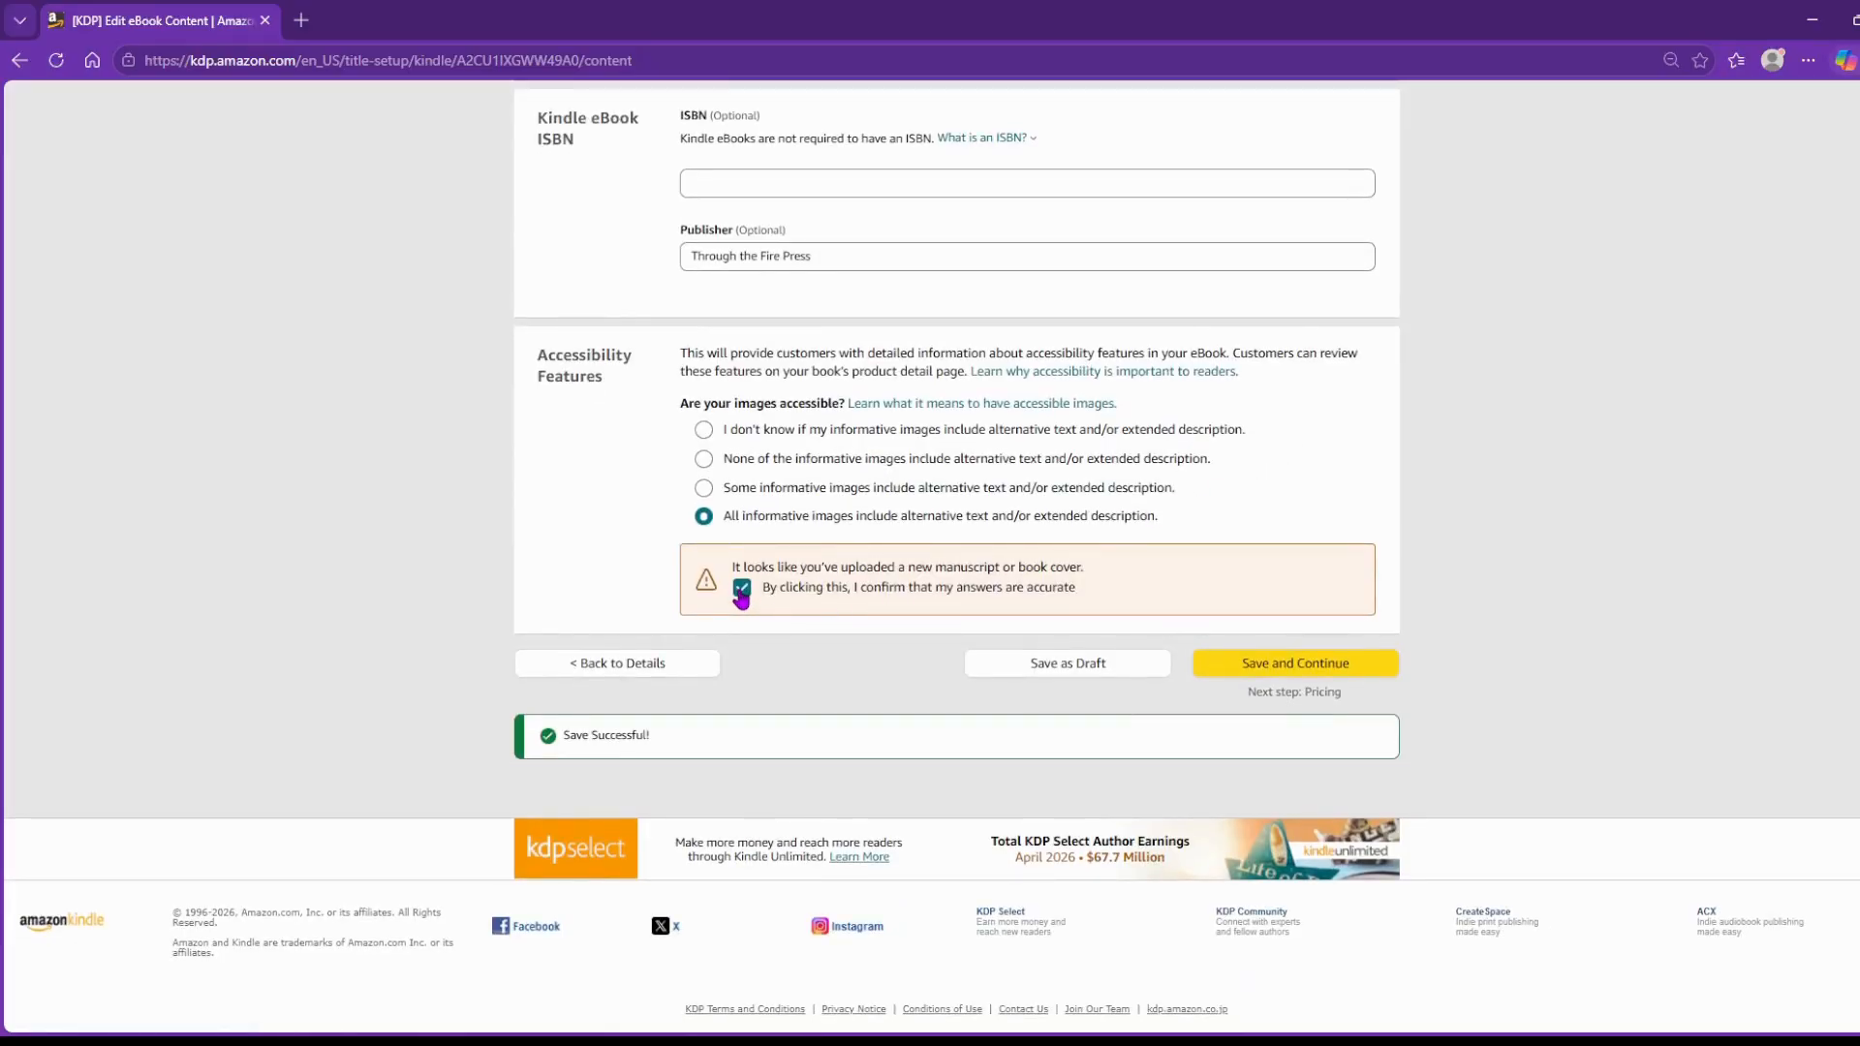
Launch the online previewer for the converted eBook and ignore all of the listed spelling issues.
{"action": "scroll", "coordinate": [984, 532], "scroll_direction": "up", "scroll_amount": 6}
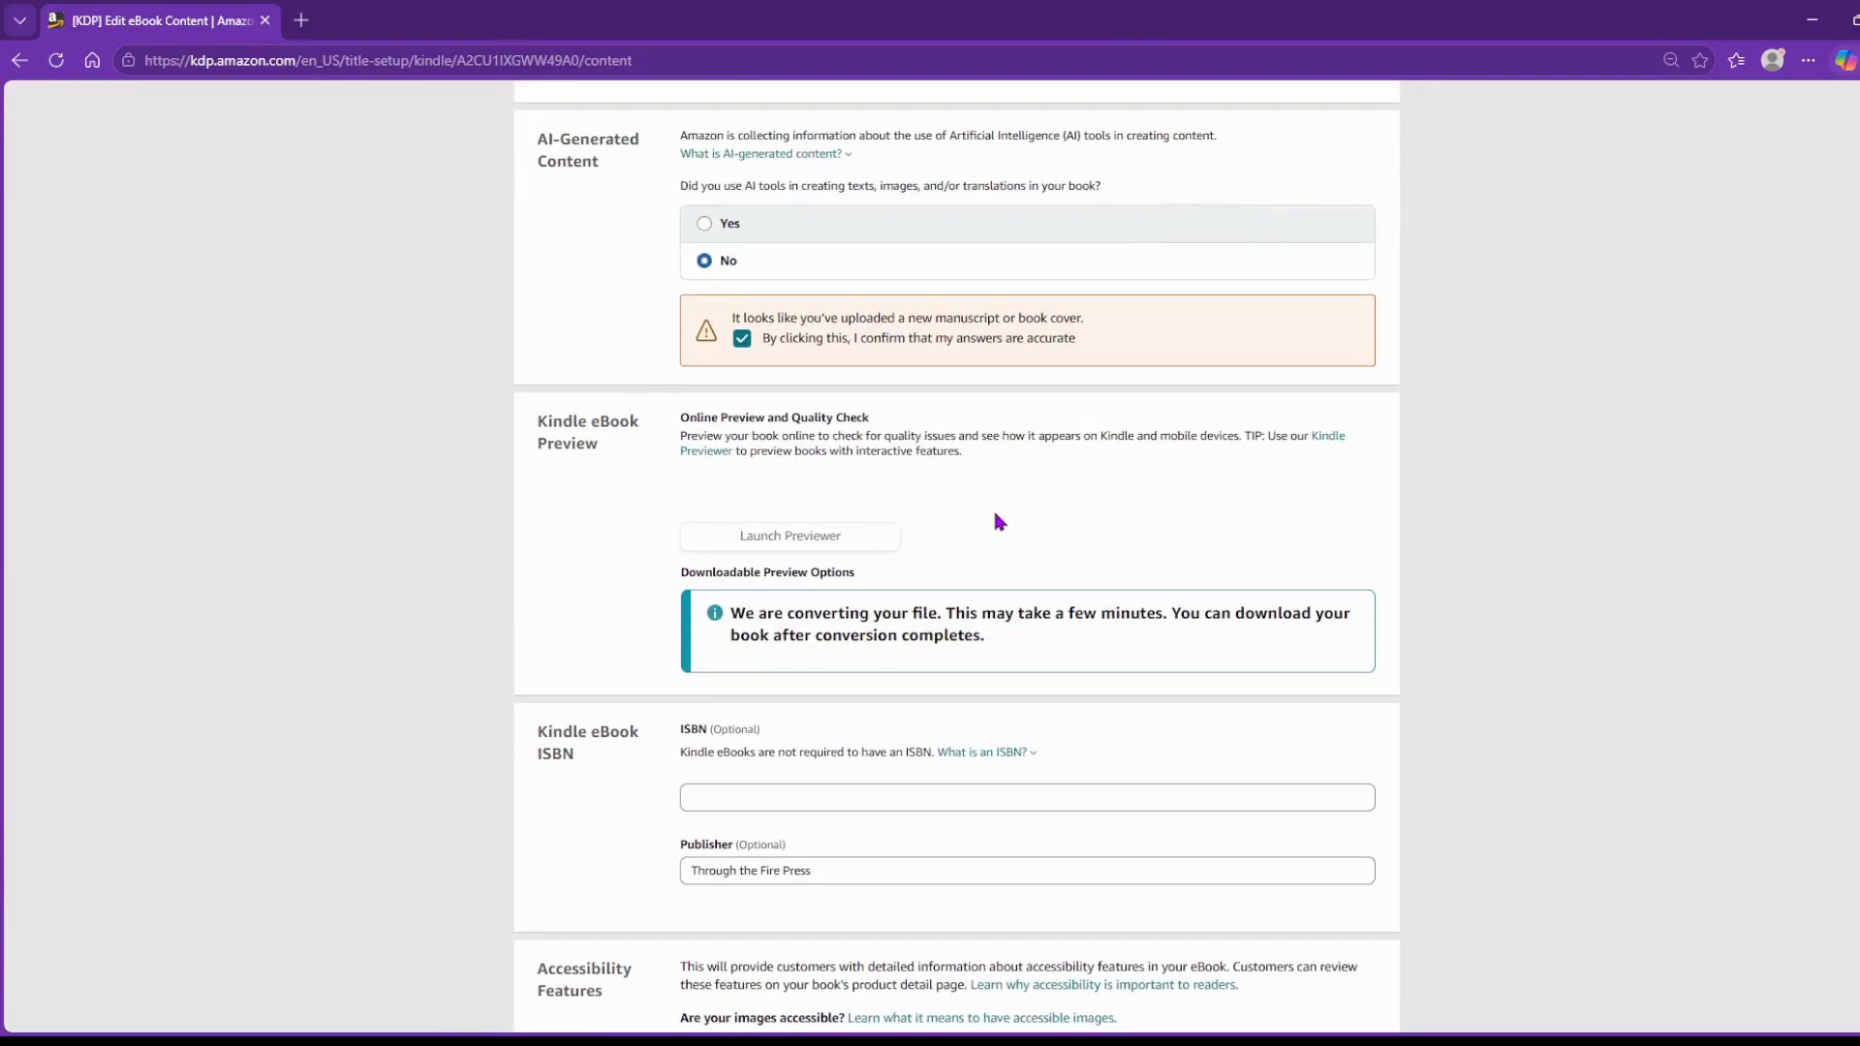
{"action": "scroll", "coordinate": [1117, 577], "scroll_direction": "up", "scroll_amount": 6}
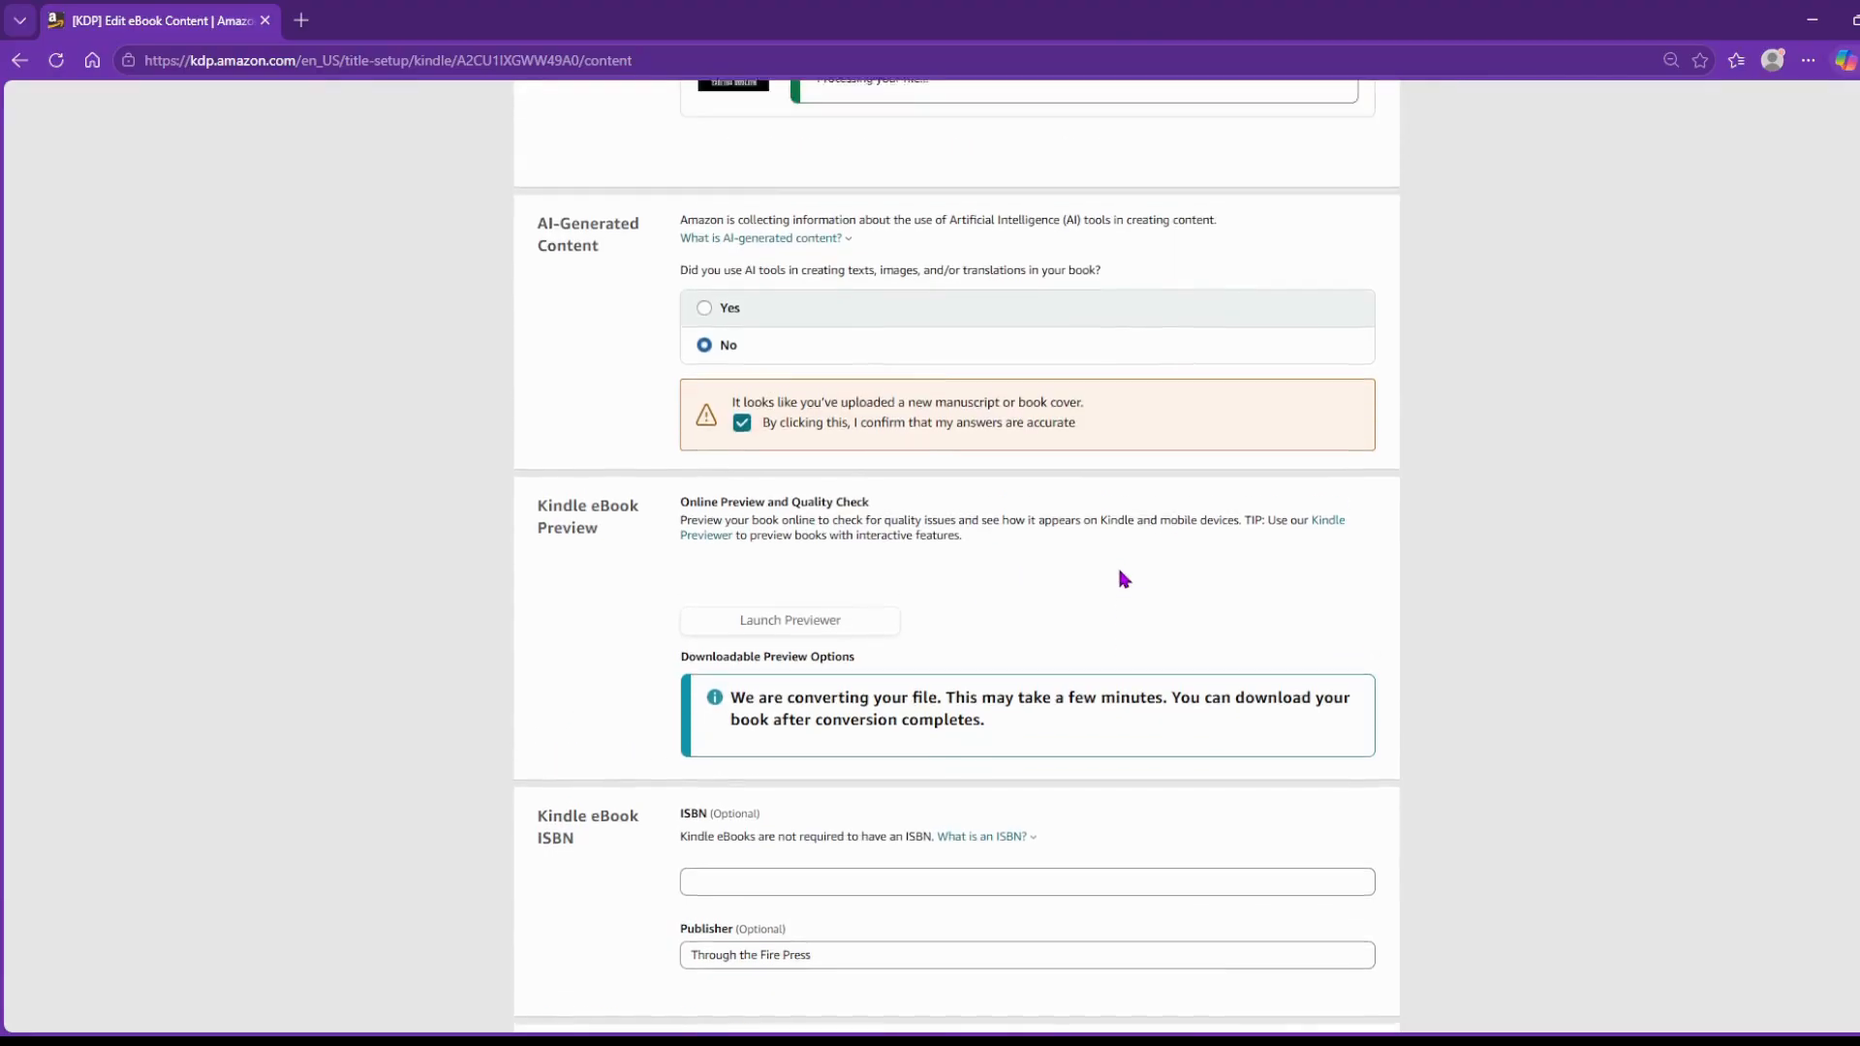
{"action": "scroll", "coordinate": [1123, 578], "scroll_direction": "up", "scroll_amount": 4}
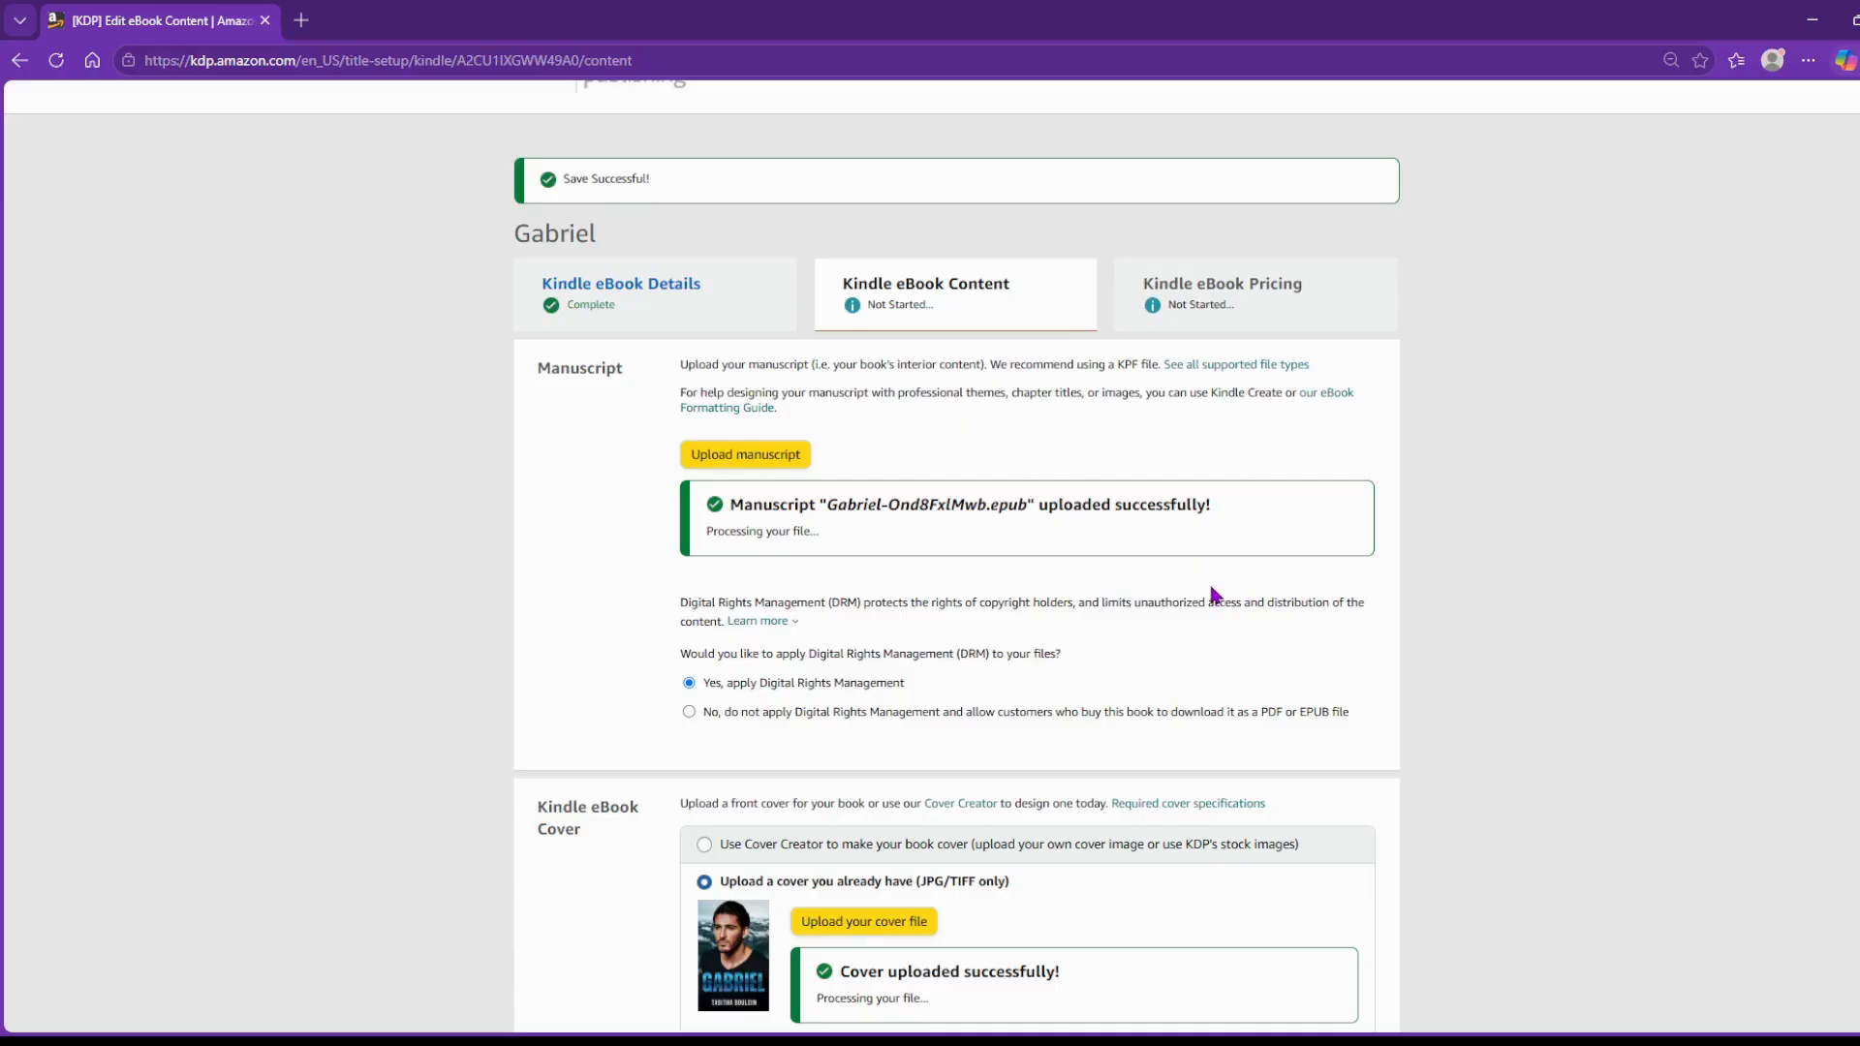
{"action": "scroll", "coordinate": [1214, 593], "scroll_direction": "down", "scroll_amount": 7}
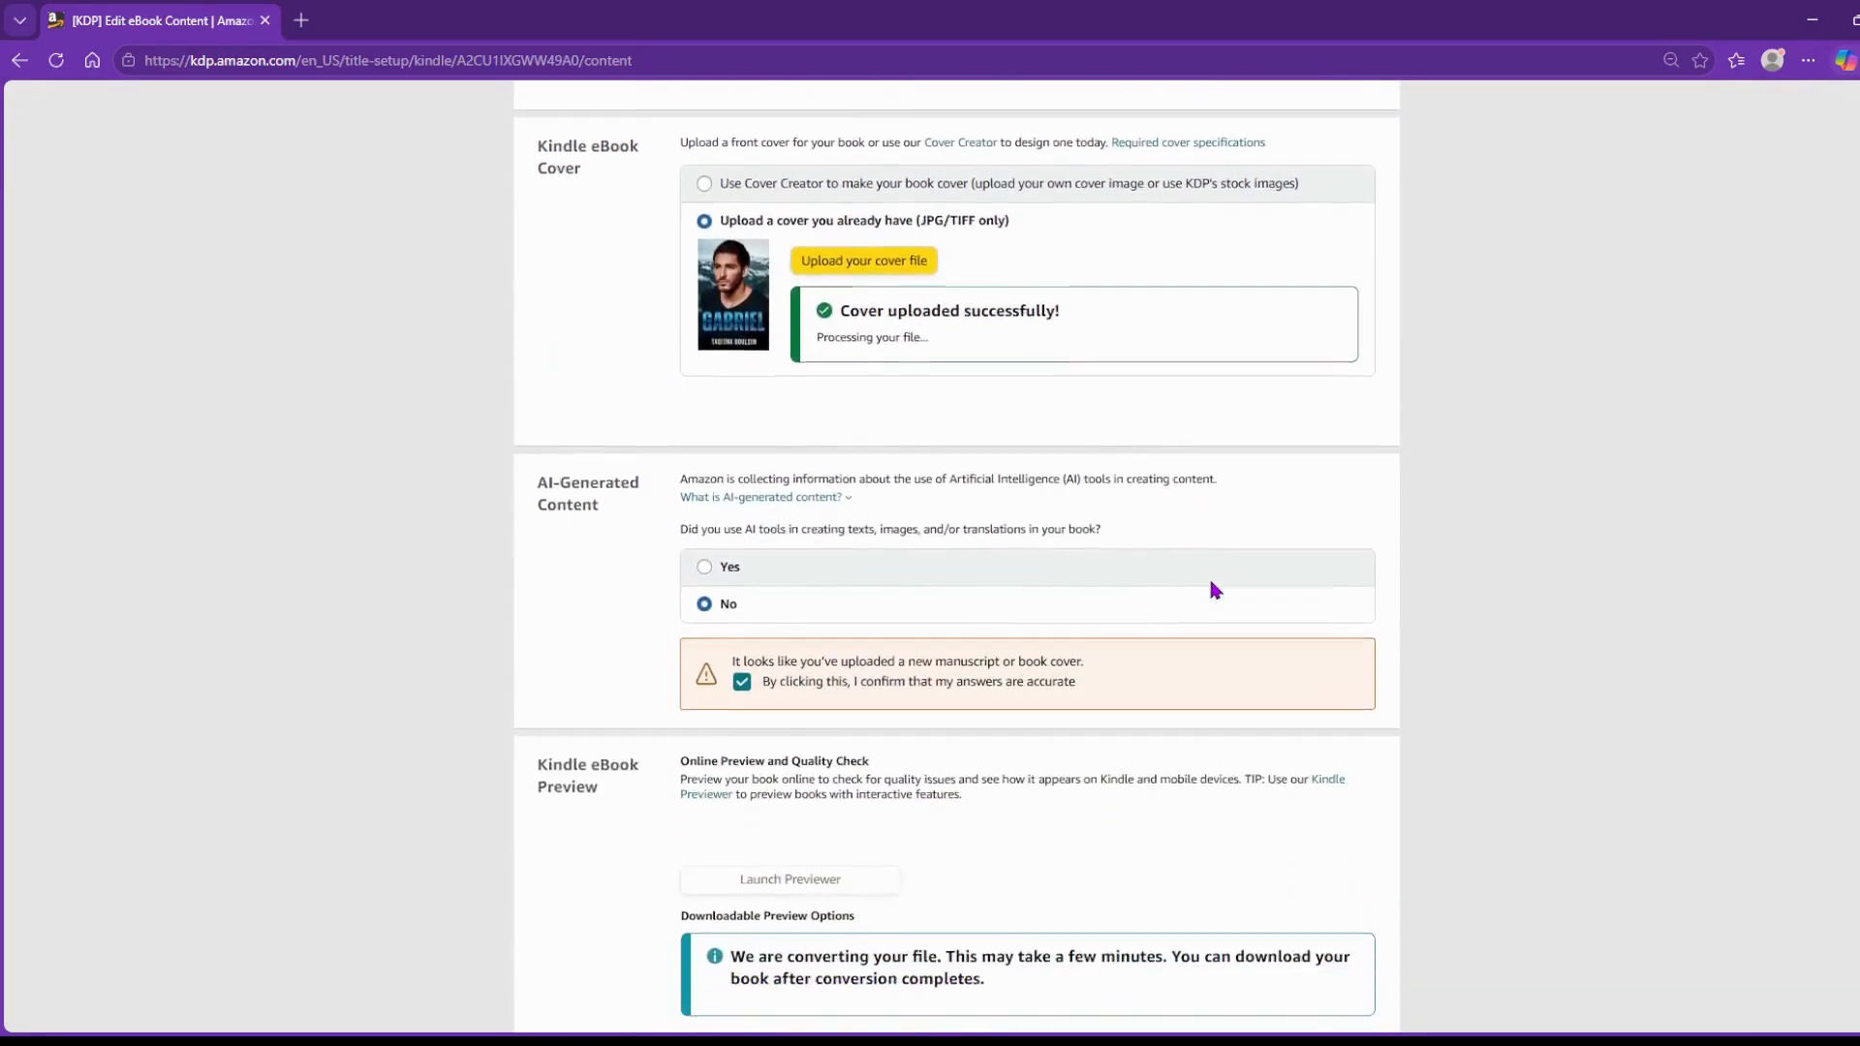
{"action": "scroll", "coordinate": [1214, 588], "scroll_direction": "down", "scroll_amount": 4}
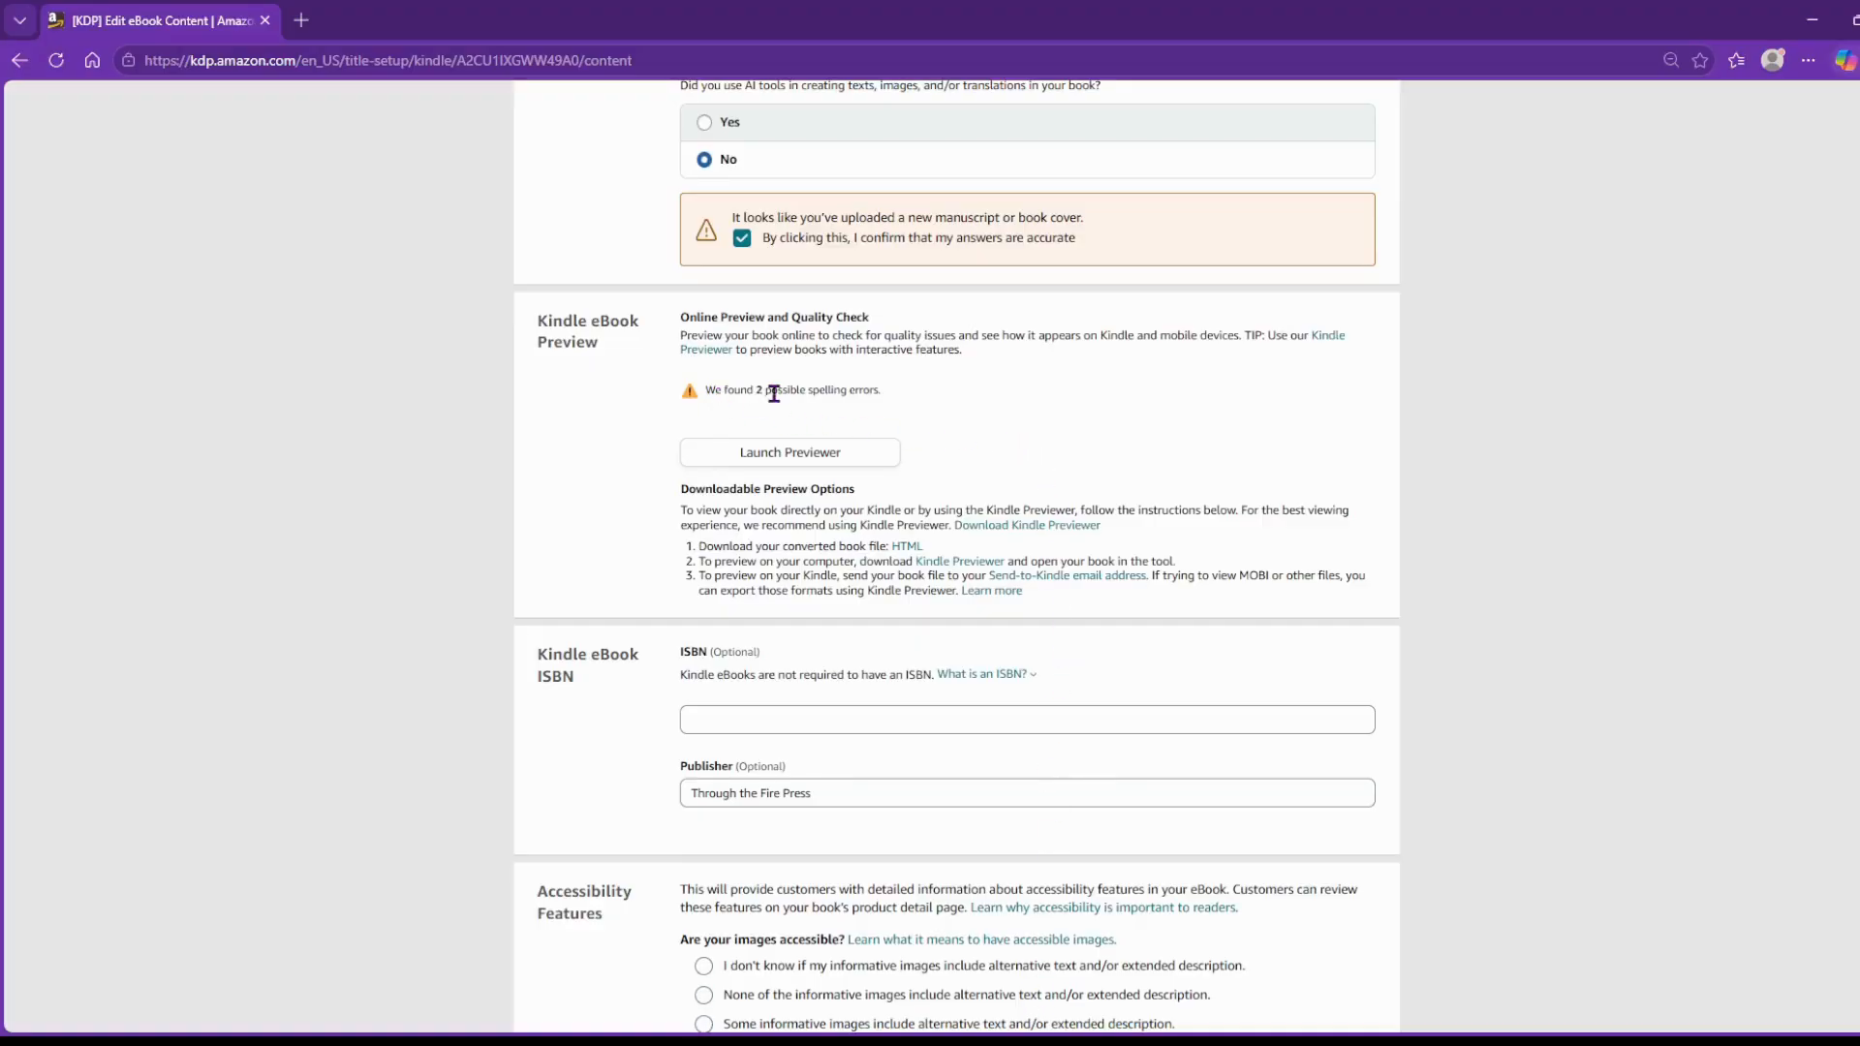
{"action": "left_click", "coordinate": [852, 452]}
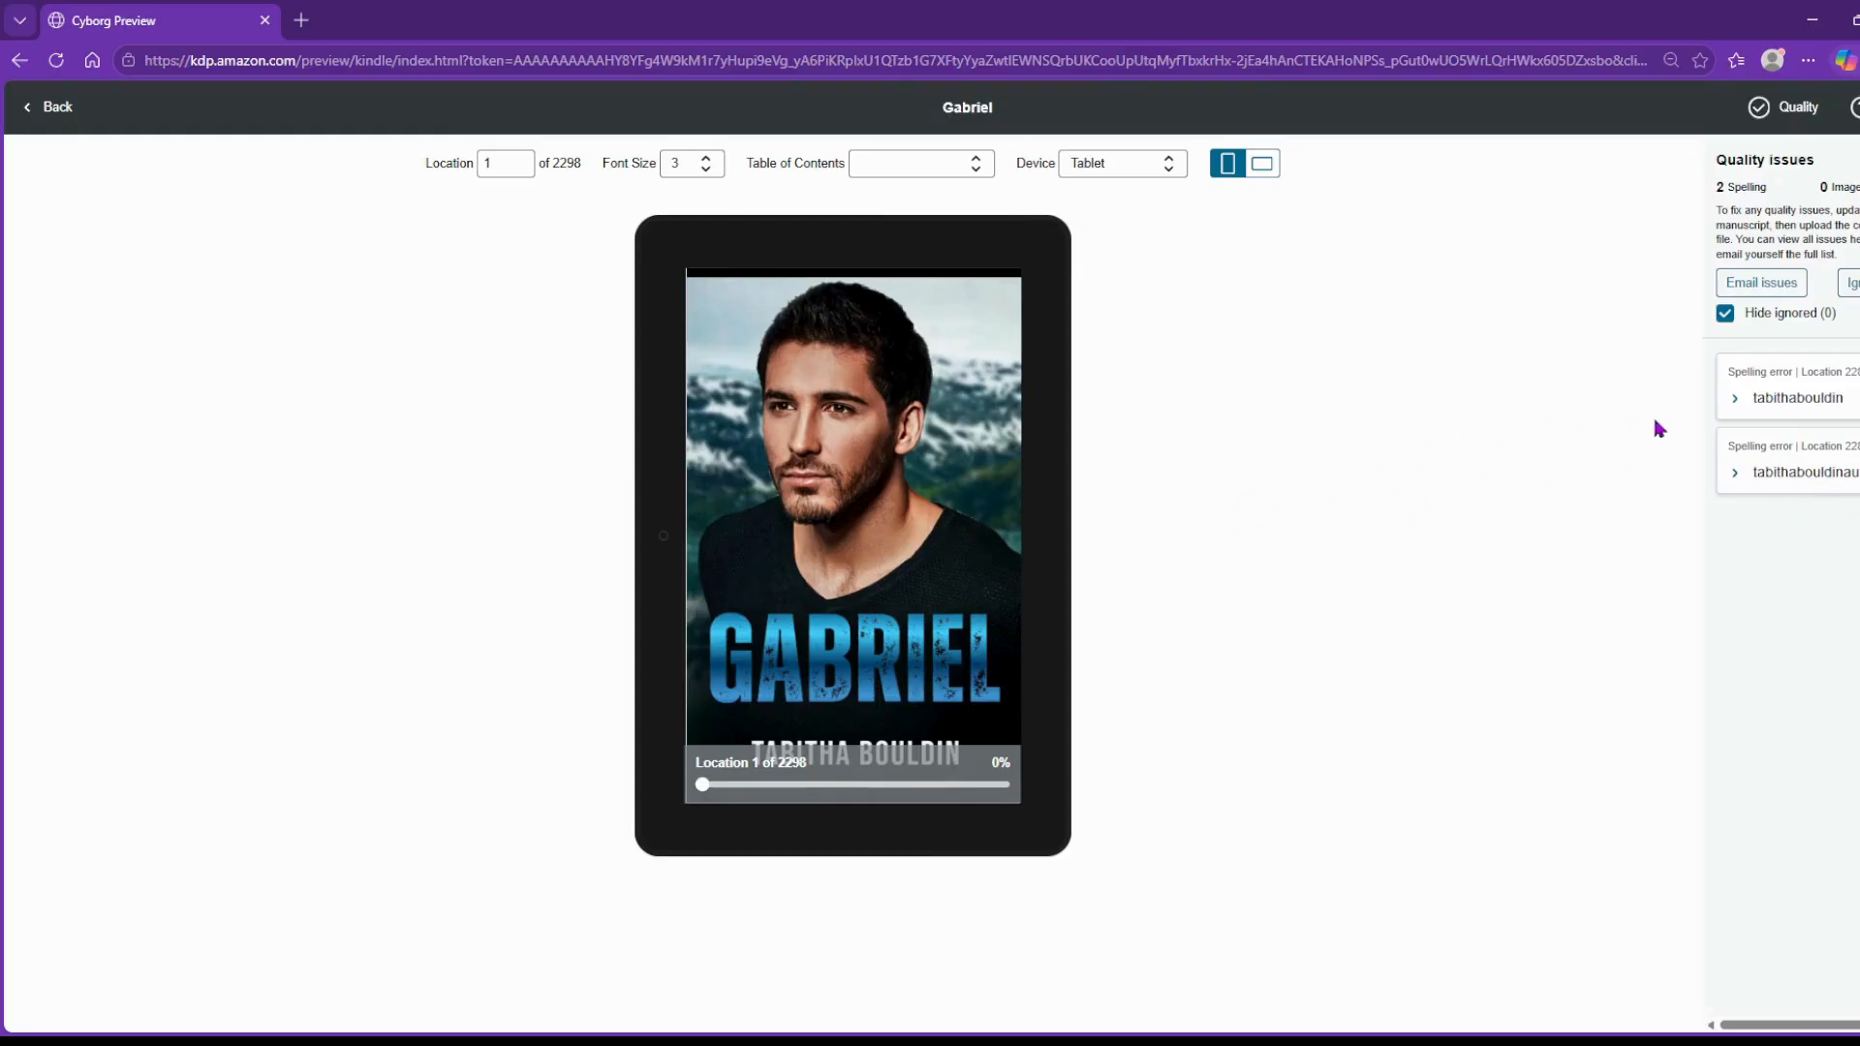
{"action": "left_click", "coordinate": [1847, 282]}
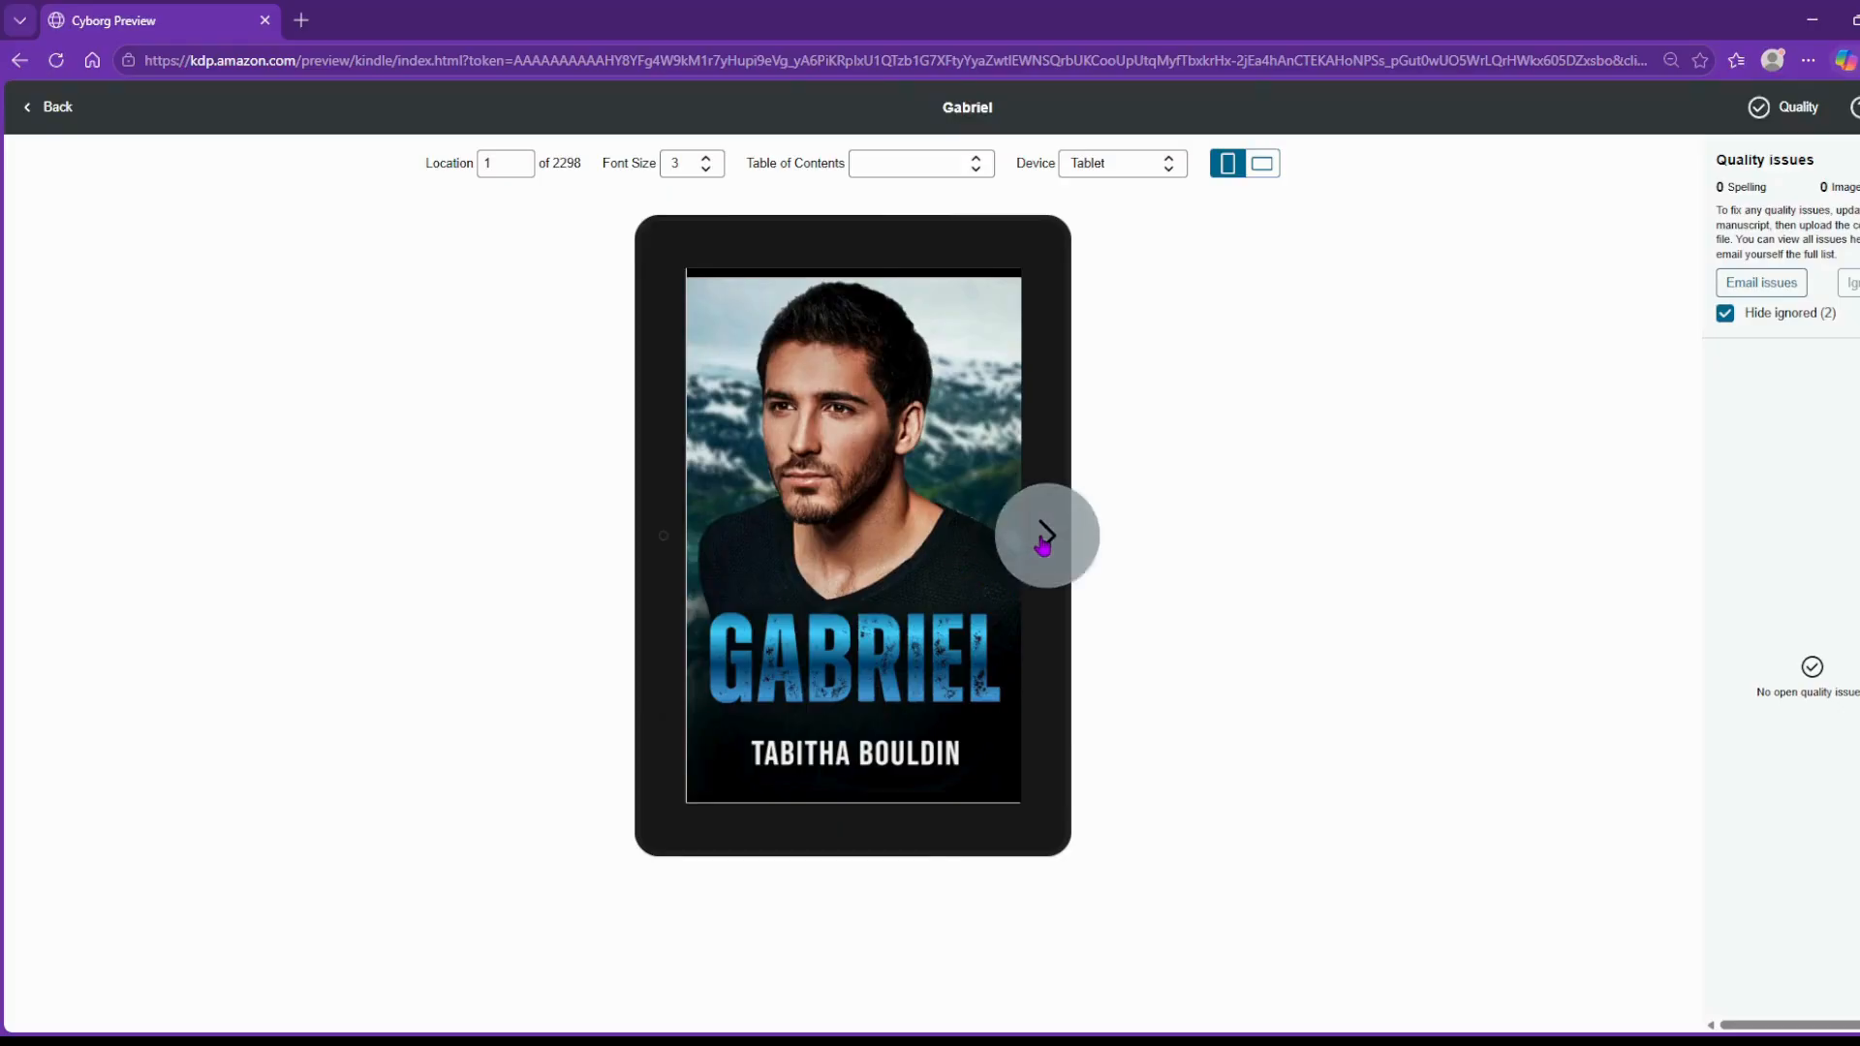
Page through the eBook preview from the cover, title, copyright and contents pages into Chapter 1 to check the formatting.
{"action": "left_click", "coordinate": [1044, 541]}
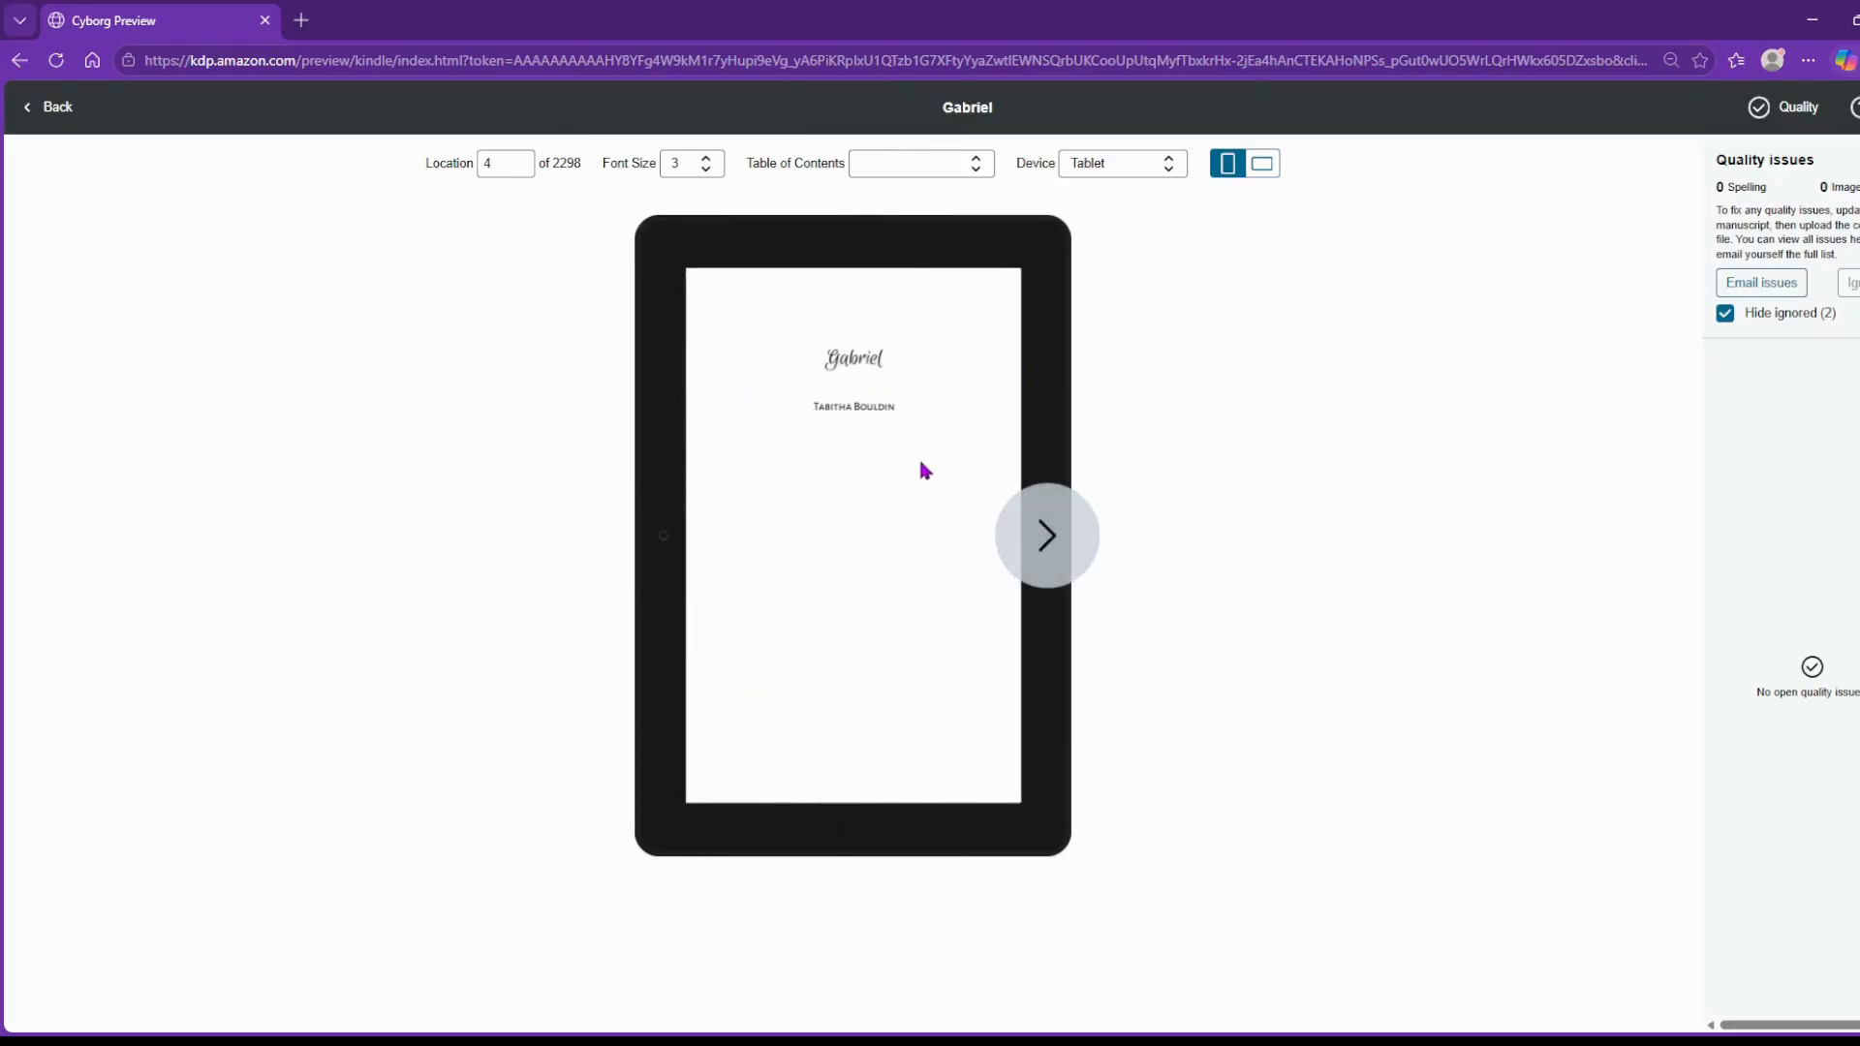
{"action": "left_click", "coordinate": [1046, 543]}
{"action": "left_click", "coordinate": [1047, 542]}
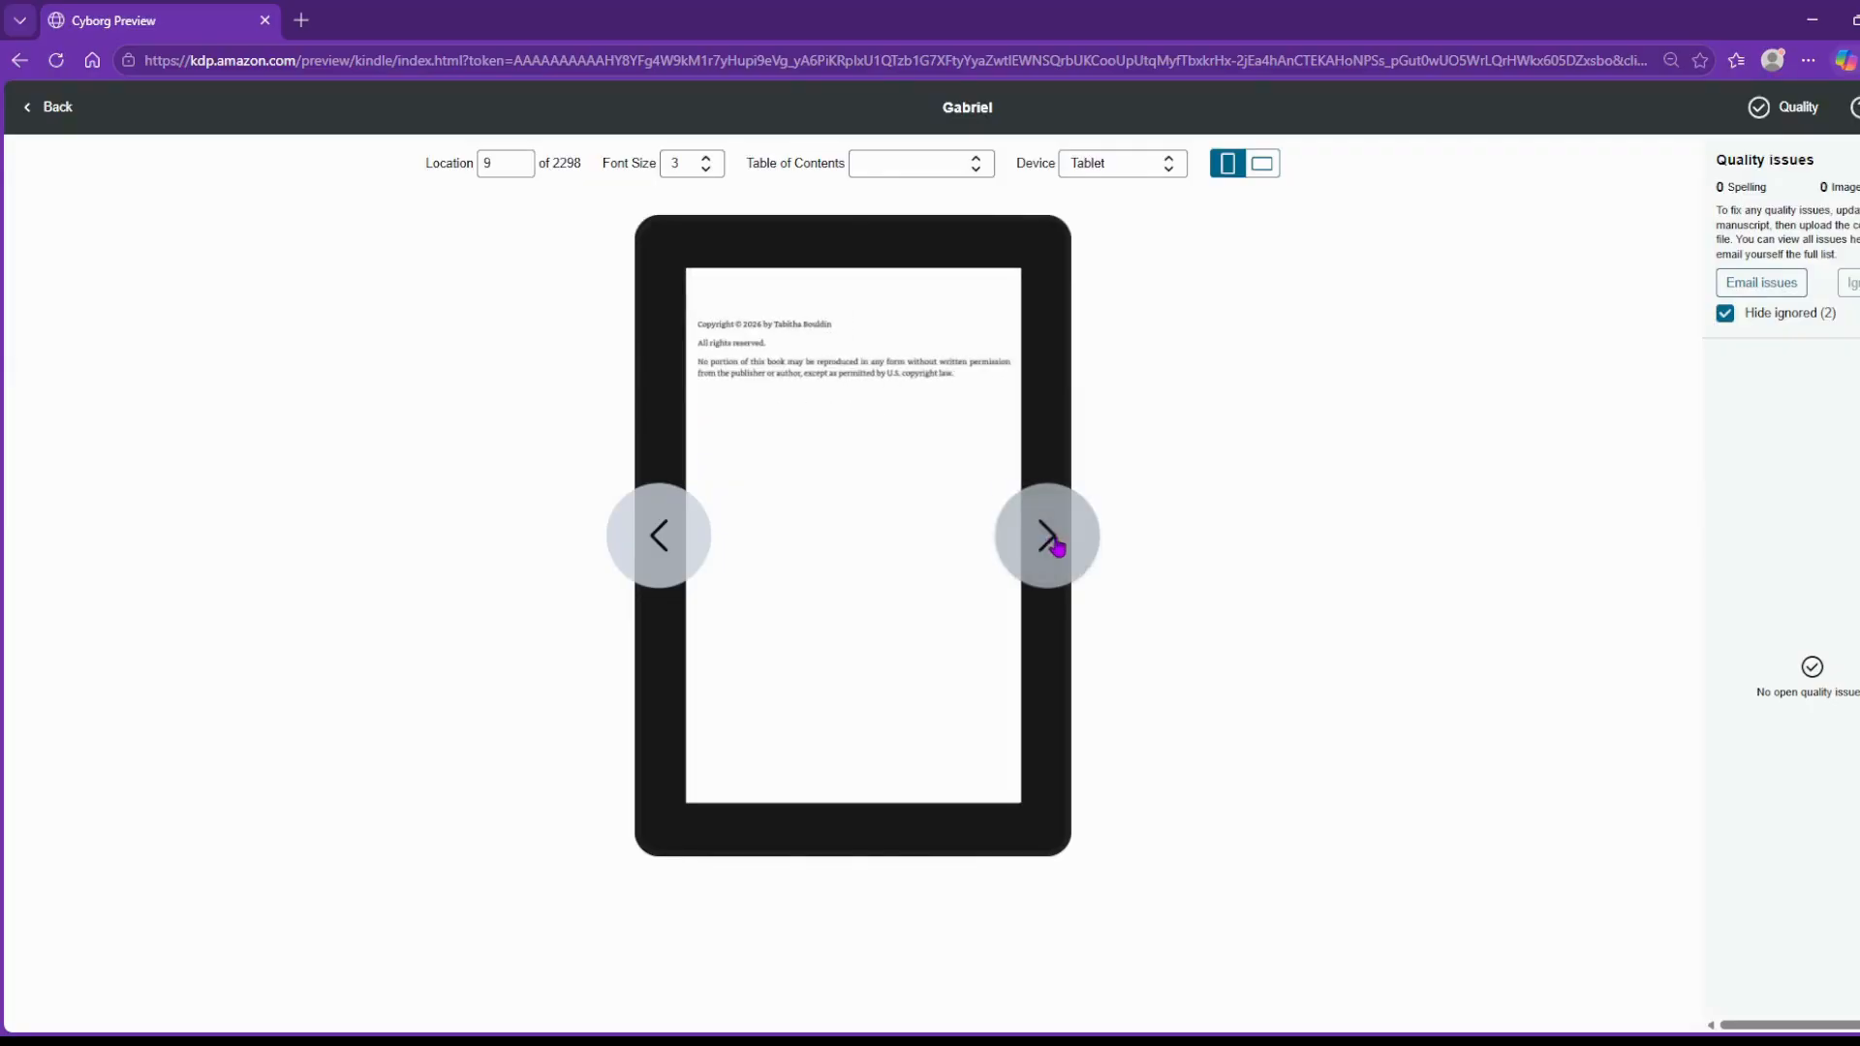
{"action": "left_click", "coordinate": [1048, 543]}
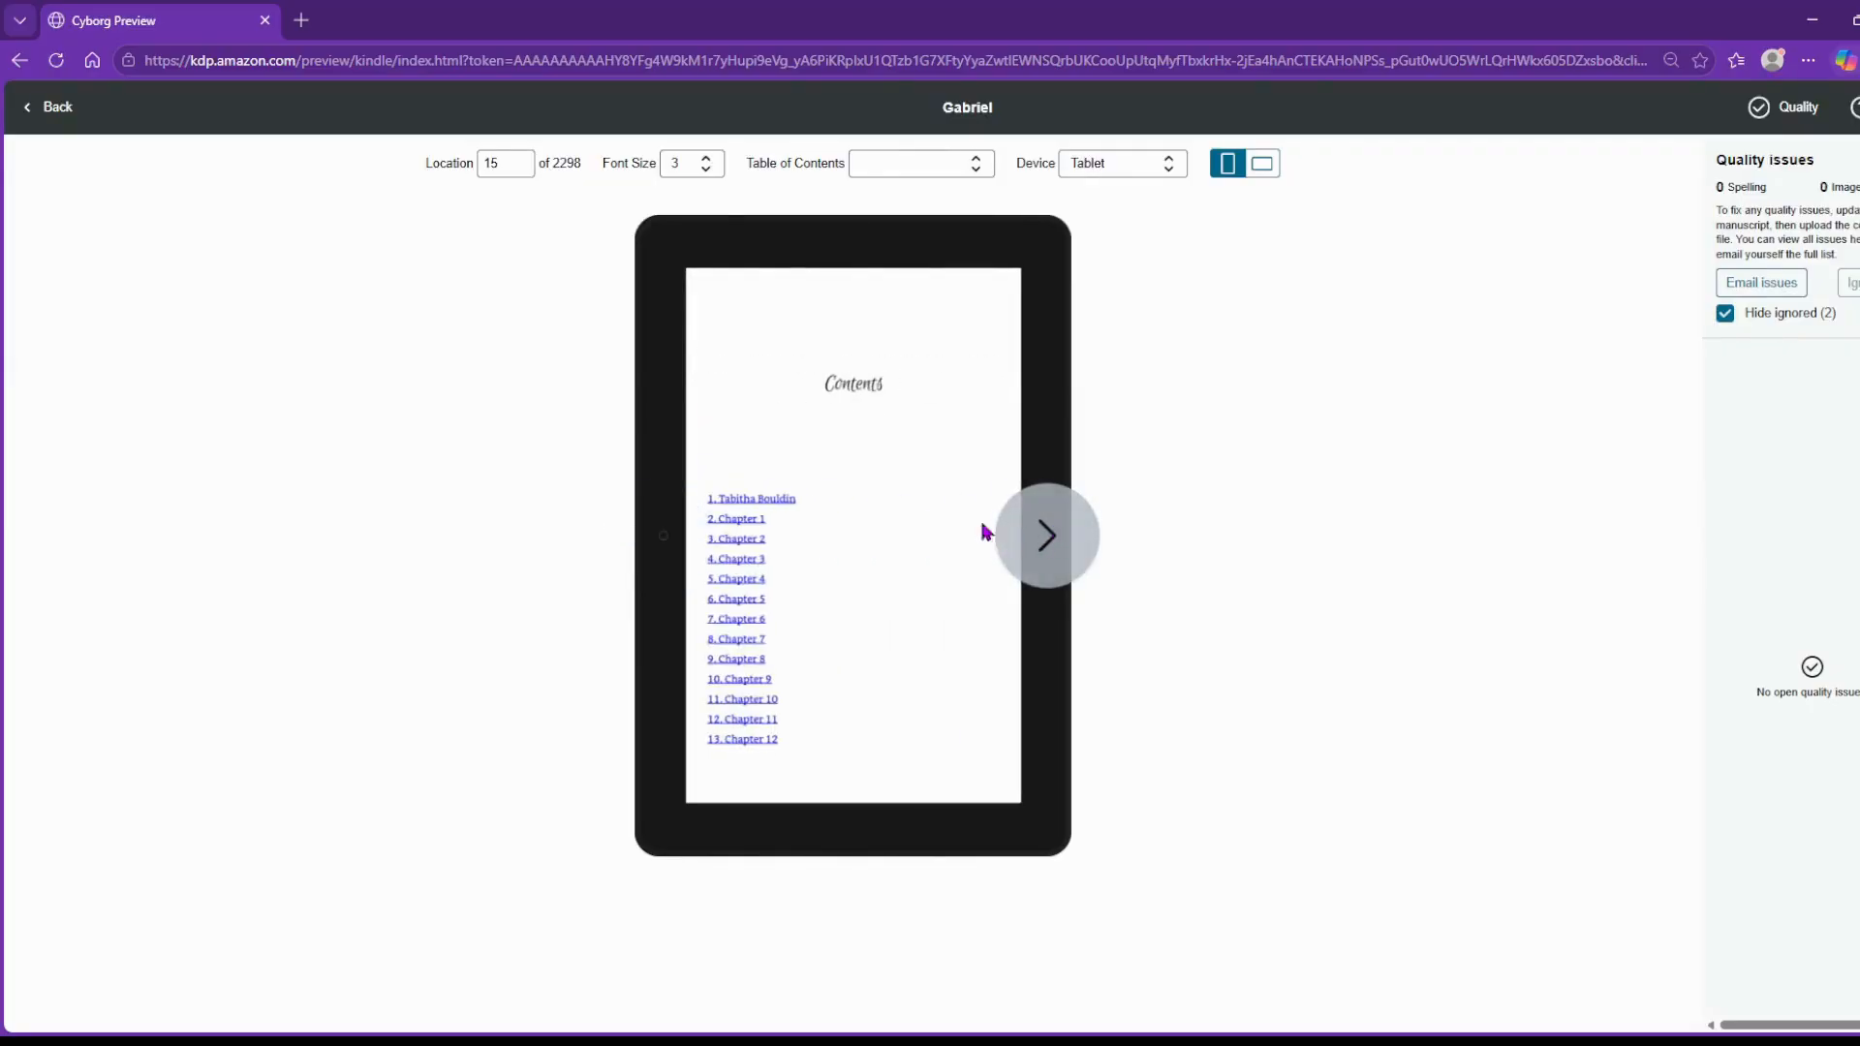
{"action": "left_click", "coordinate": [1056, 547]}
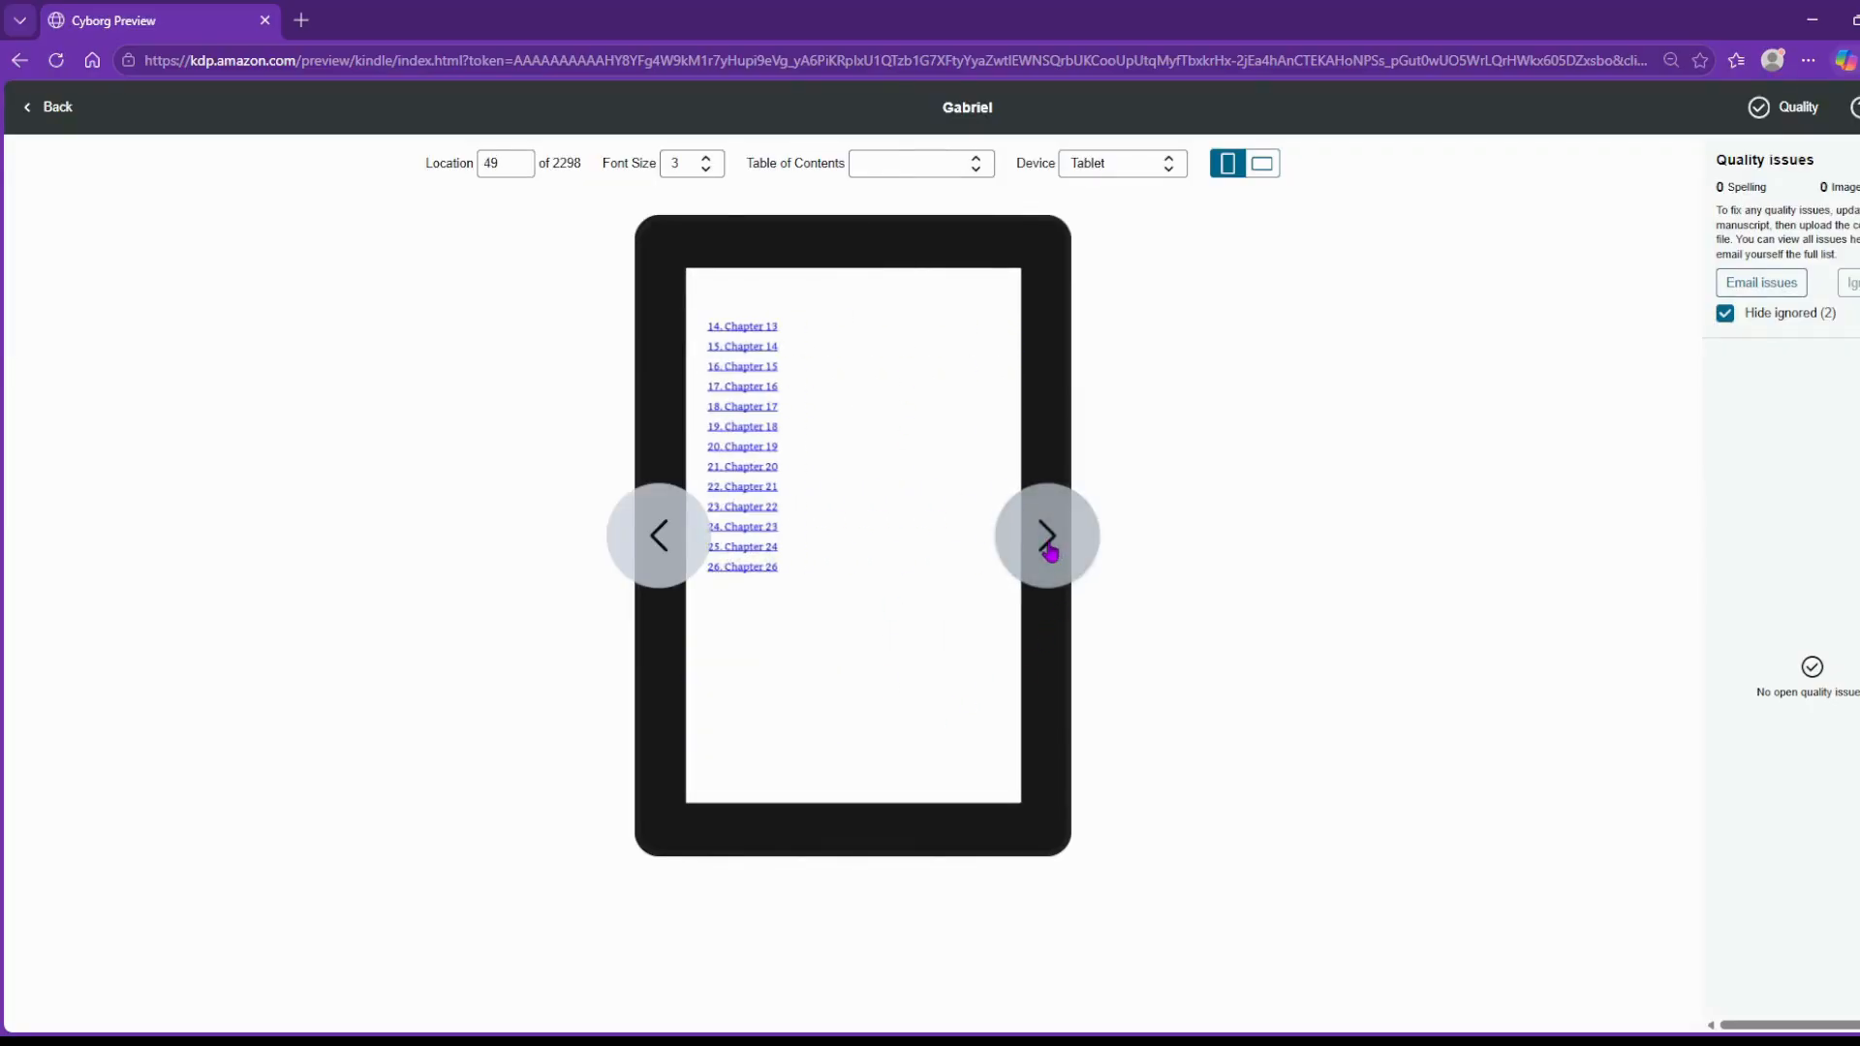
{"action": "left_click", "coordinate": [1051, 547]}
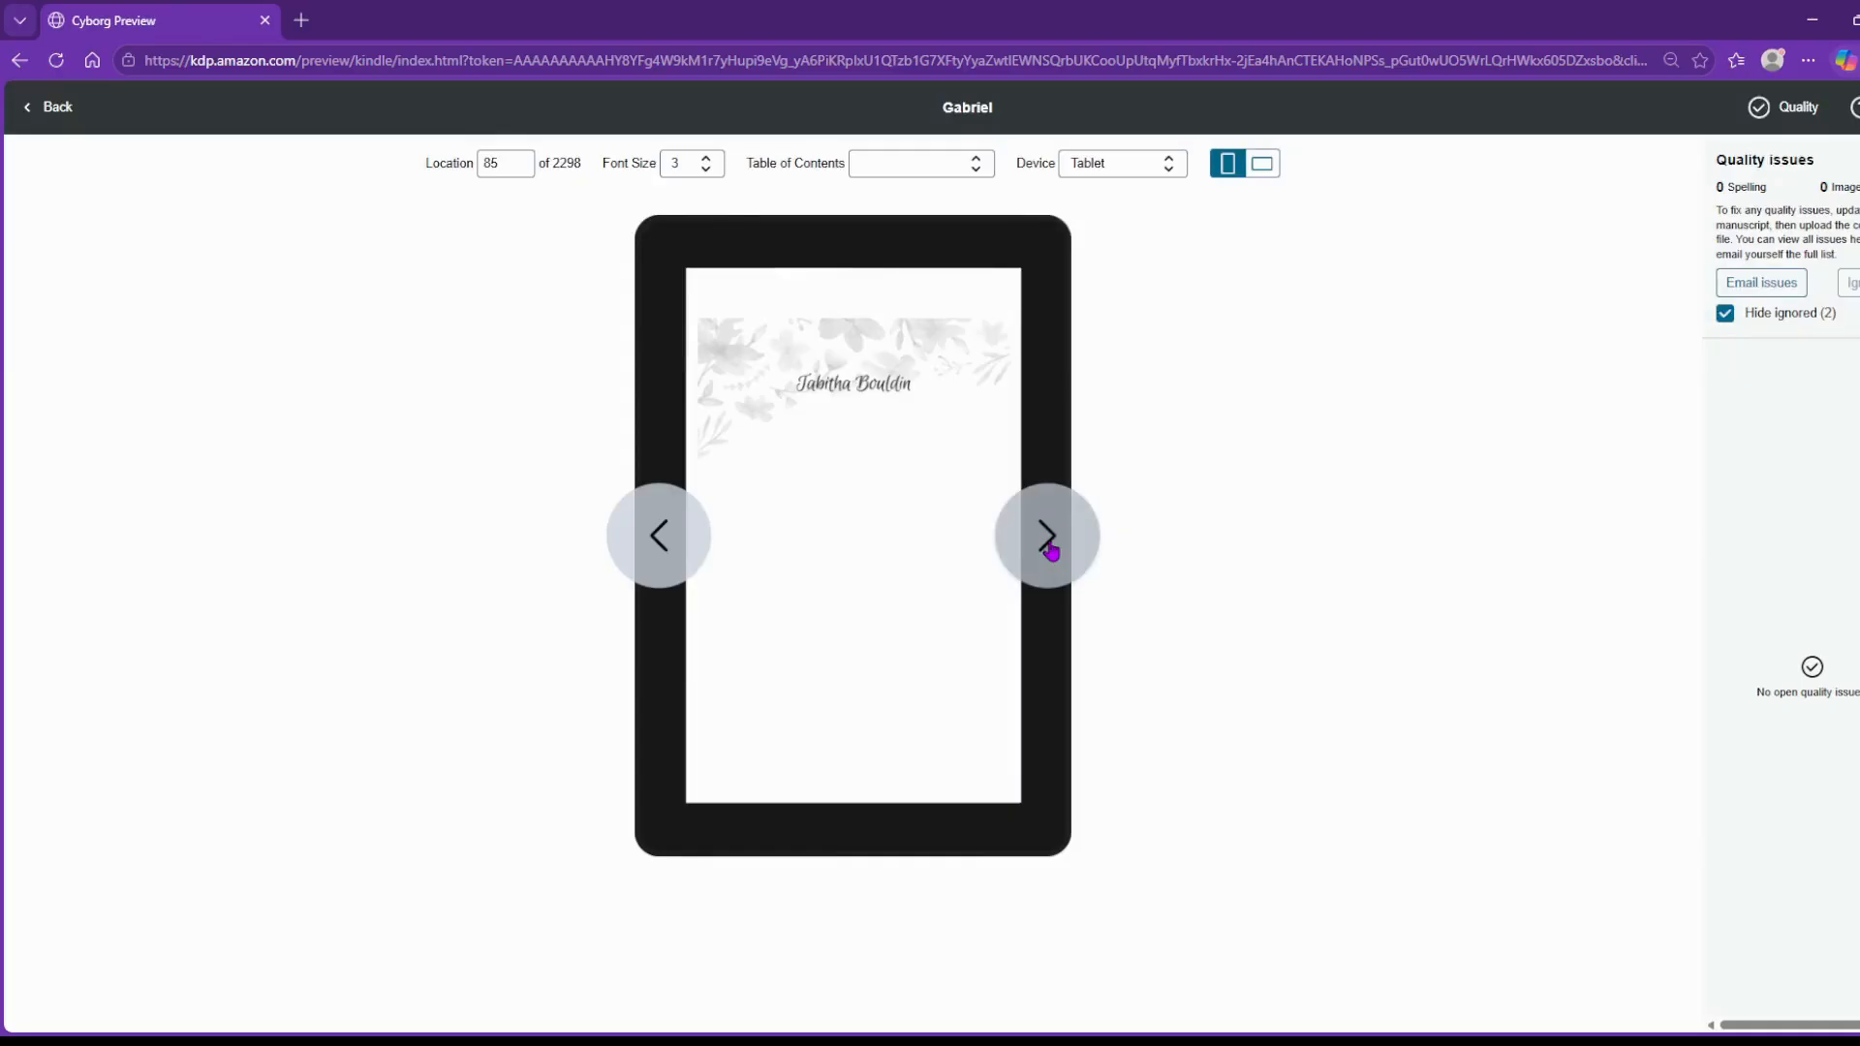
{"action": "left_click", "coordinate": [1051, 547]}
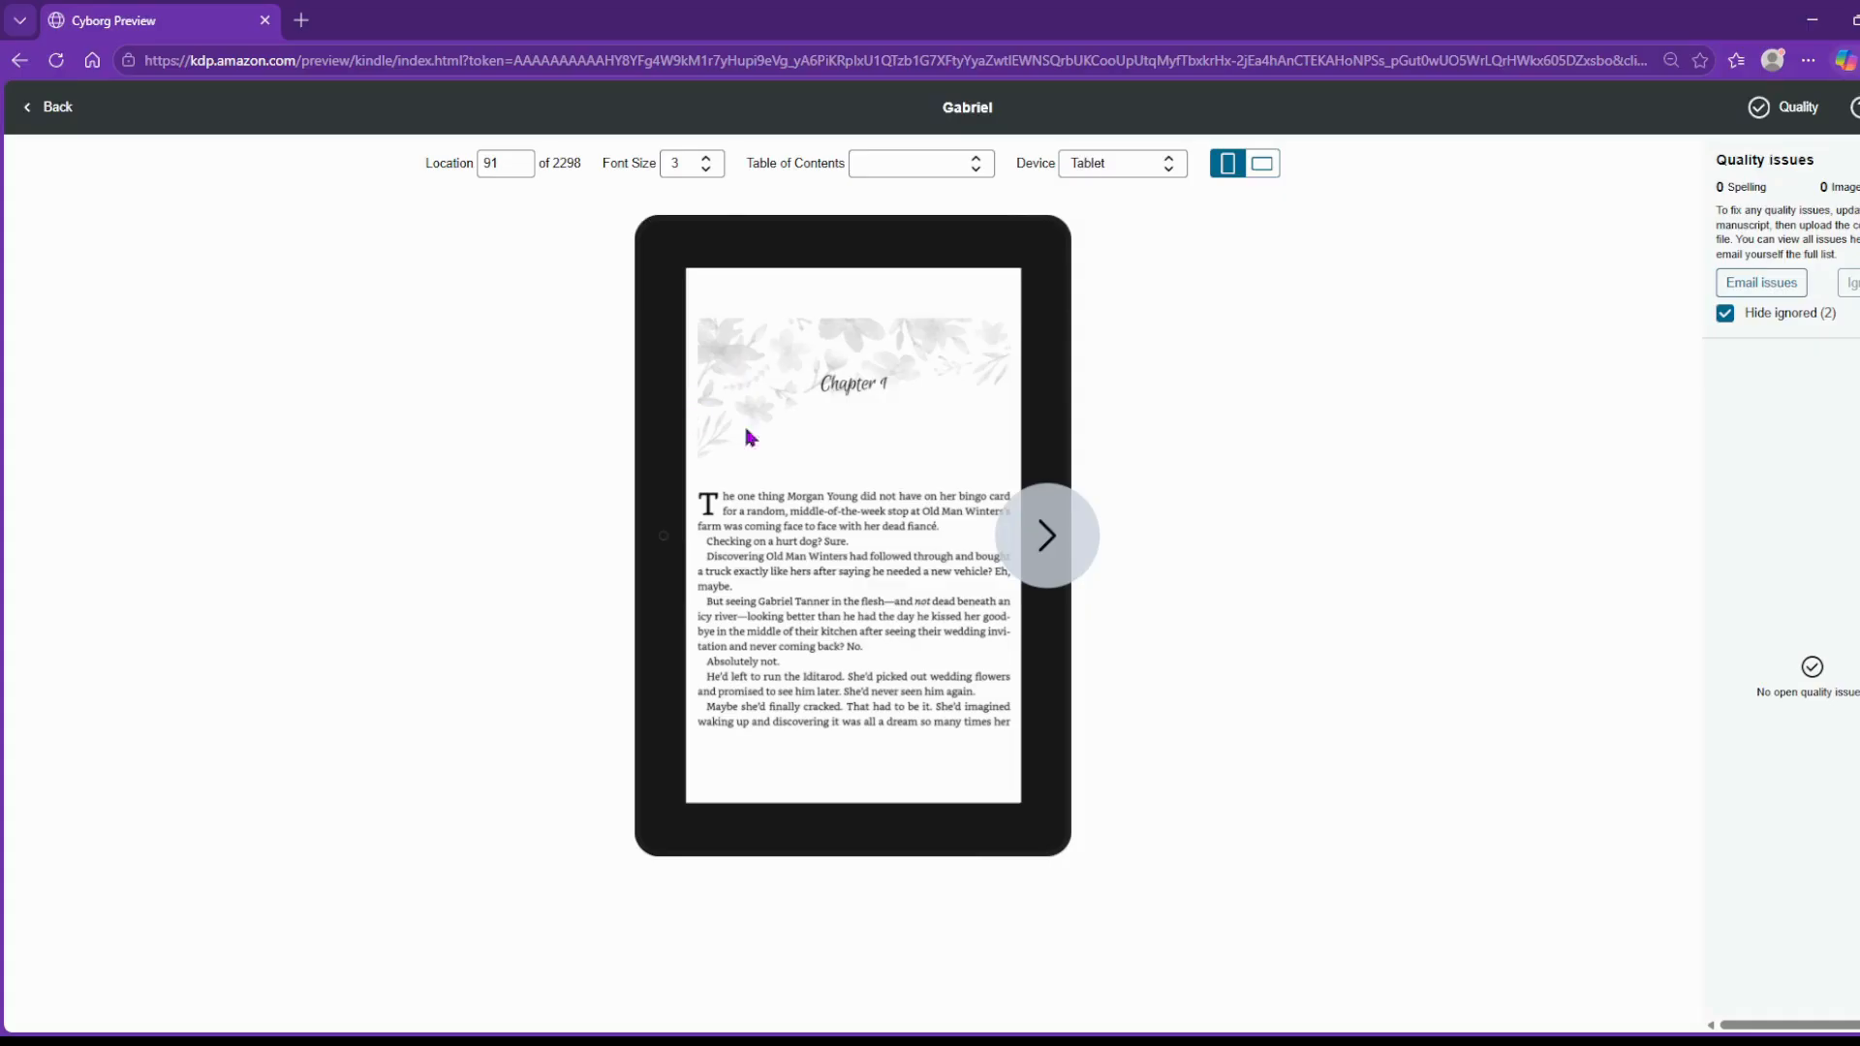
{"action": "left_click", "coordinate": [1056, 542]}
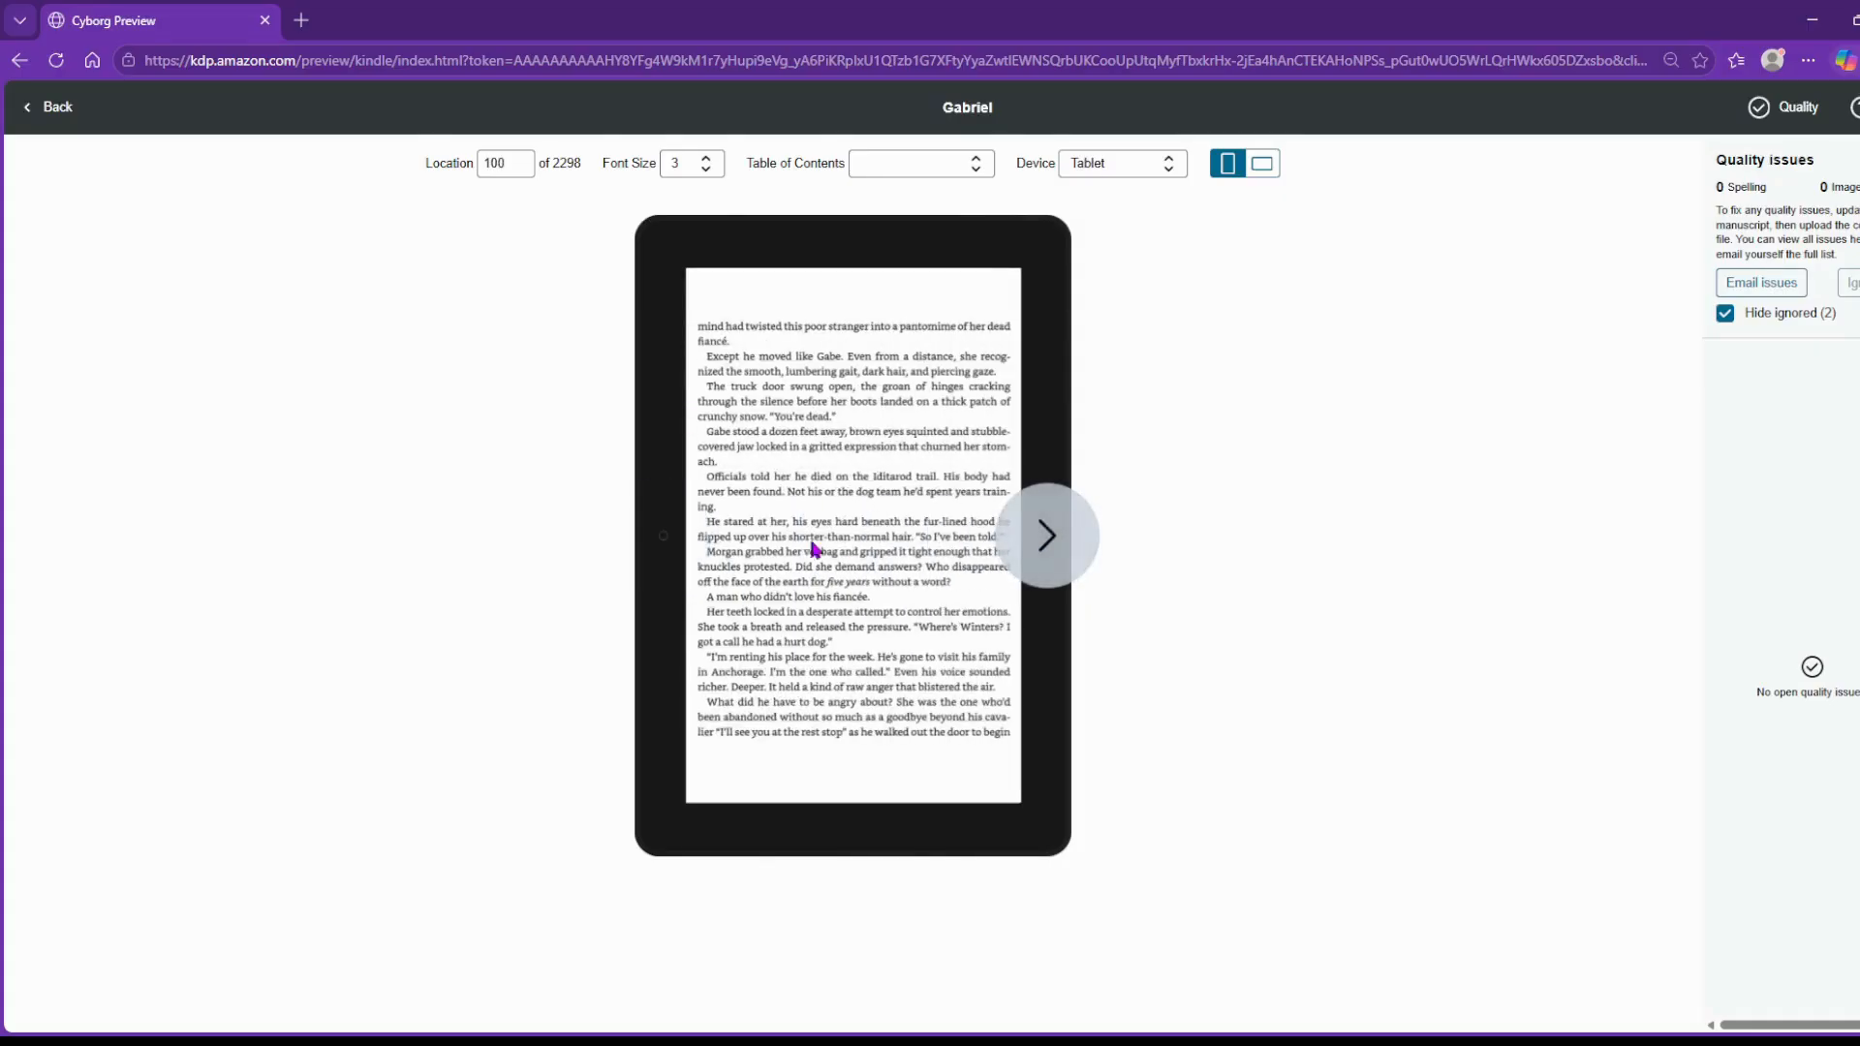
{"action": "left_click", "coordinate": [658, 536]}
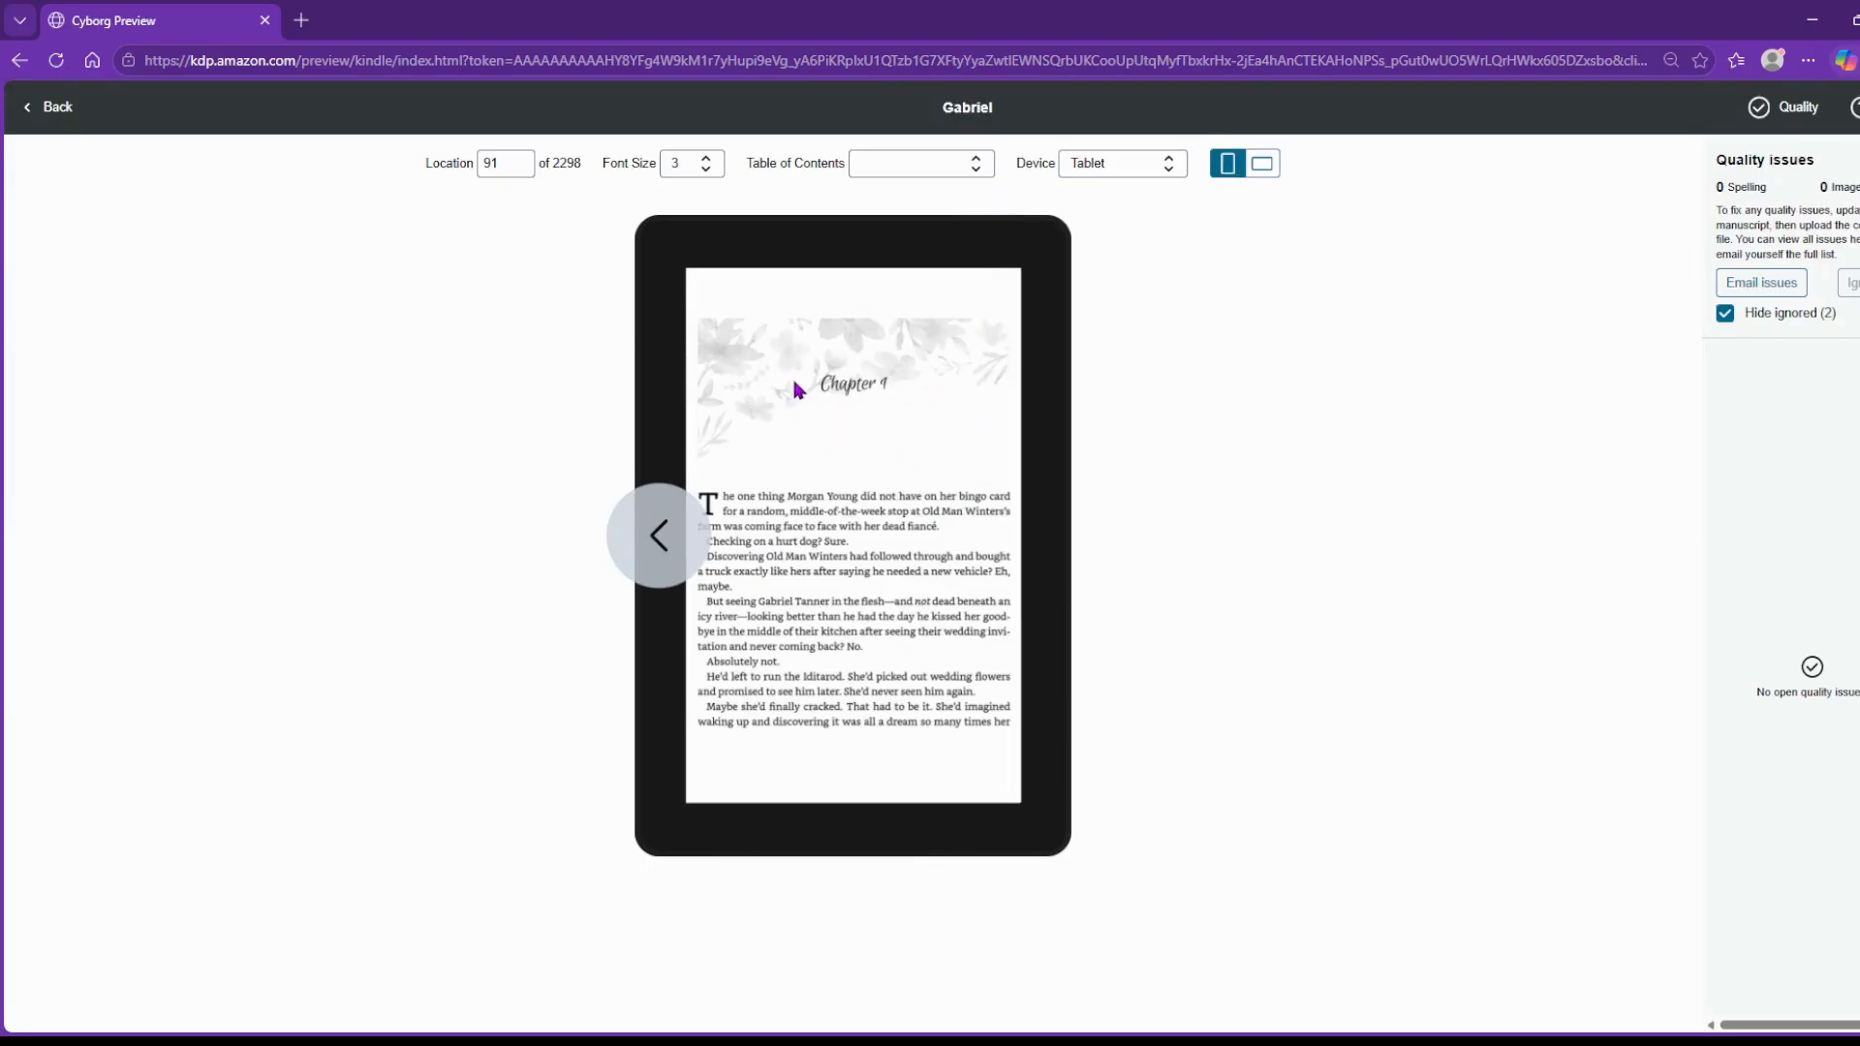
{"action": "left_click", "coordinate": [1058, 542]}
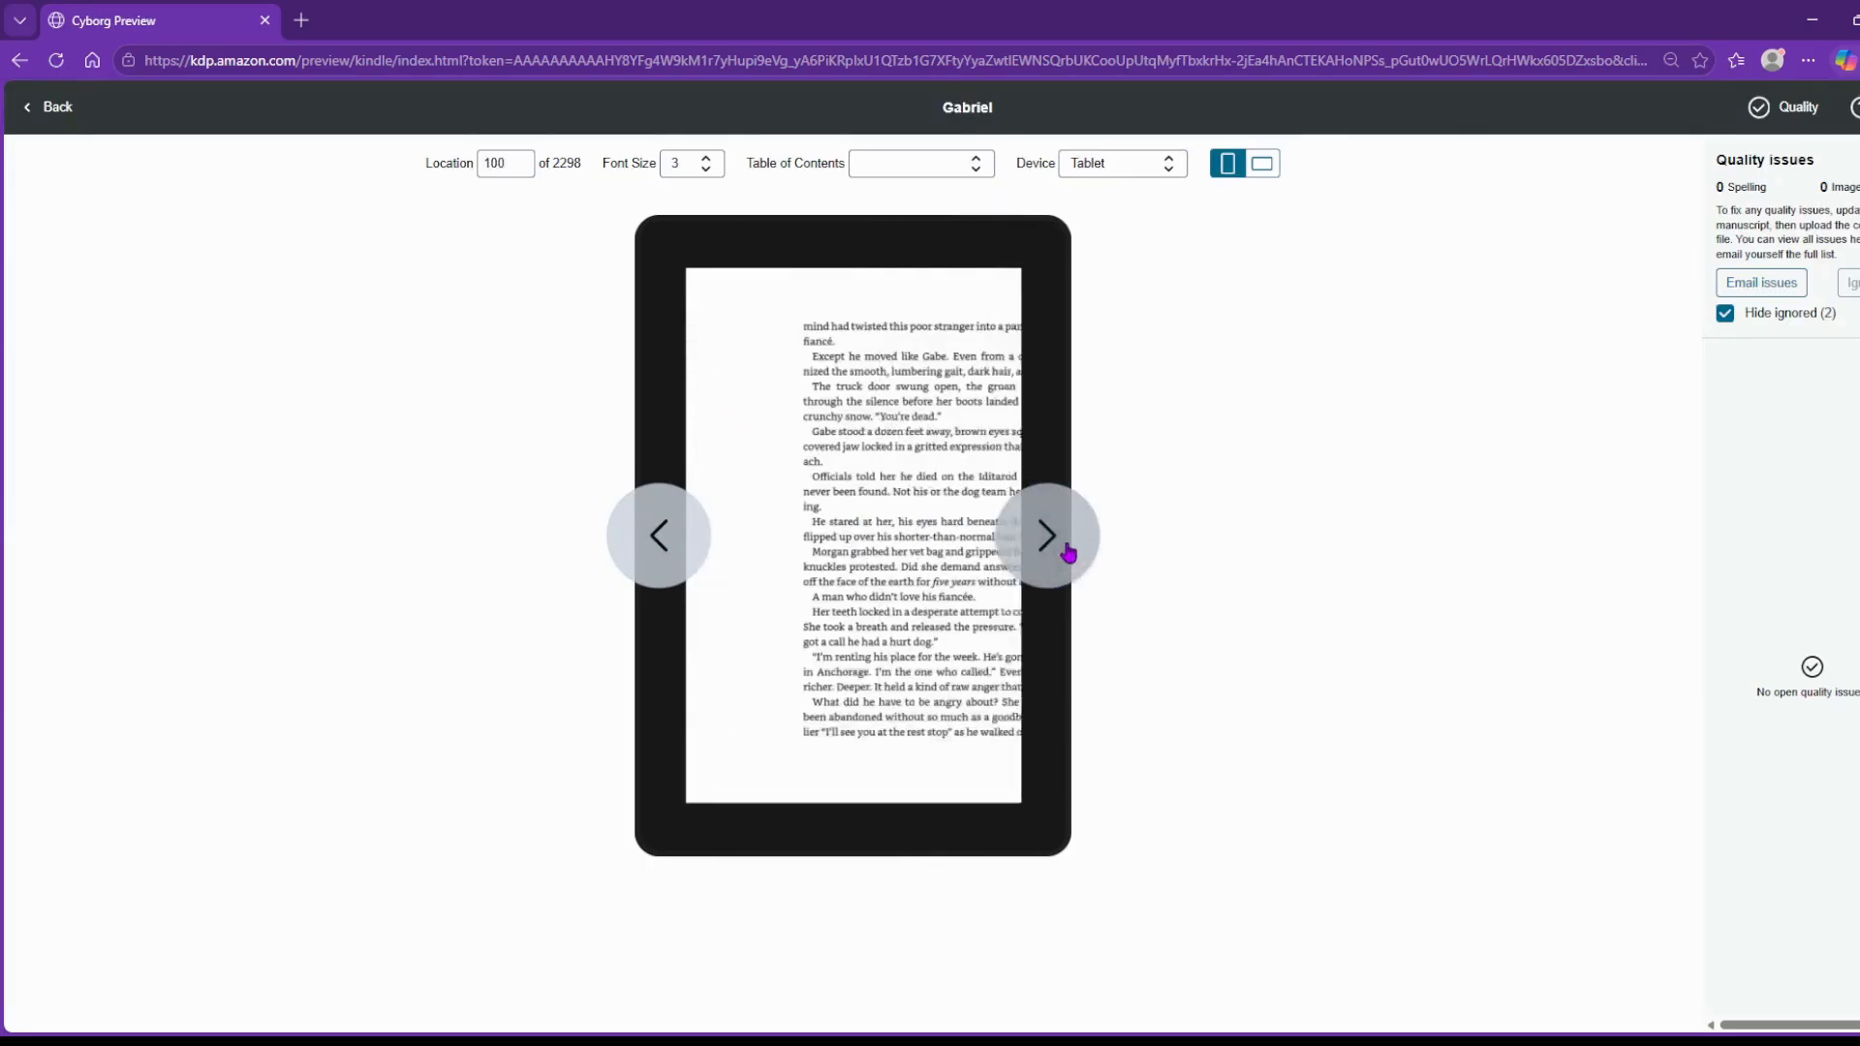
{"action": "left_click", "coordinate": [1053, 548]}
{"action": "left_click", "coordinate": [1054, 550]}
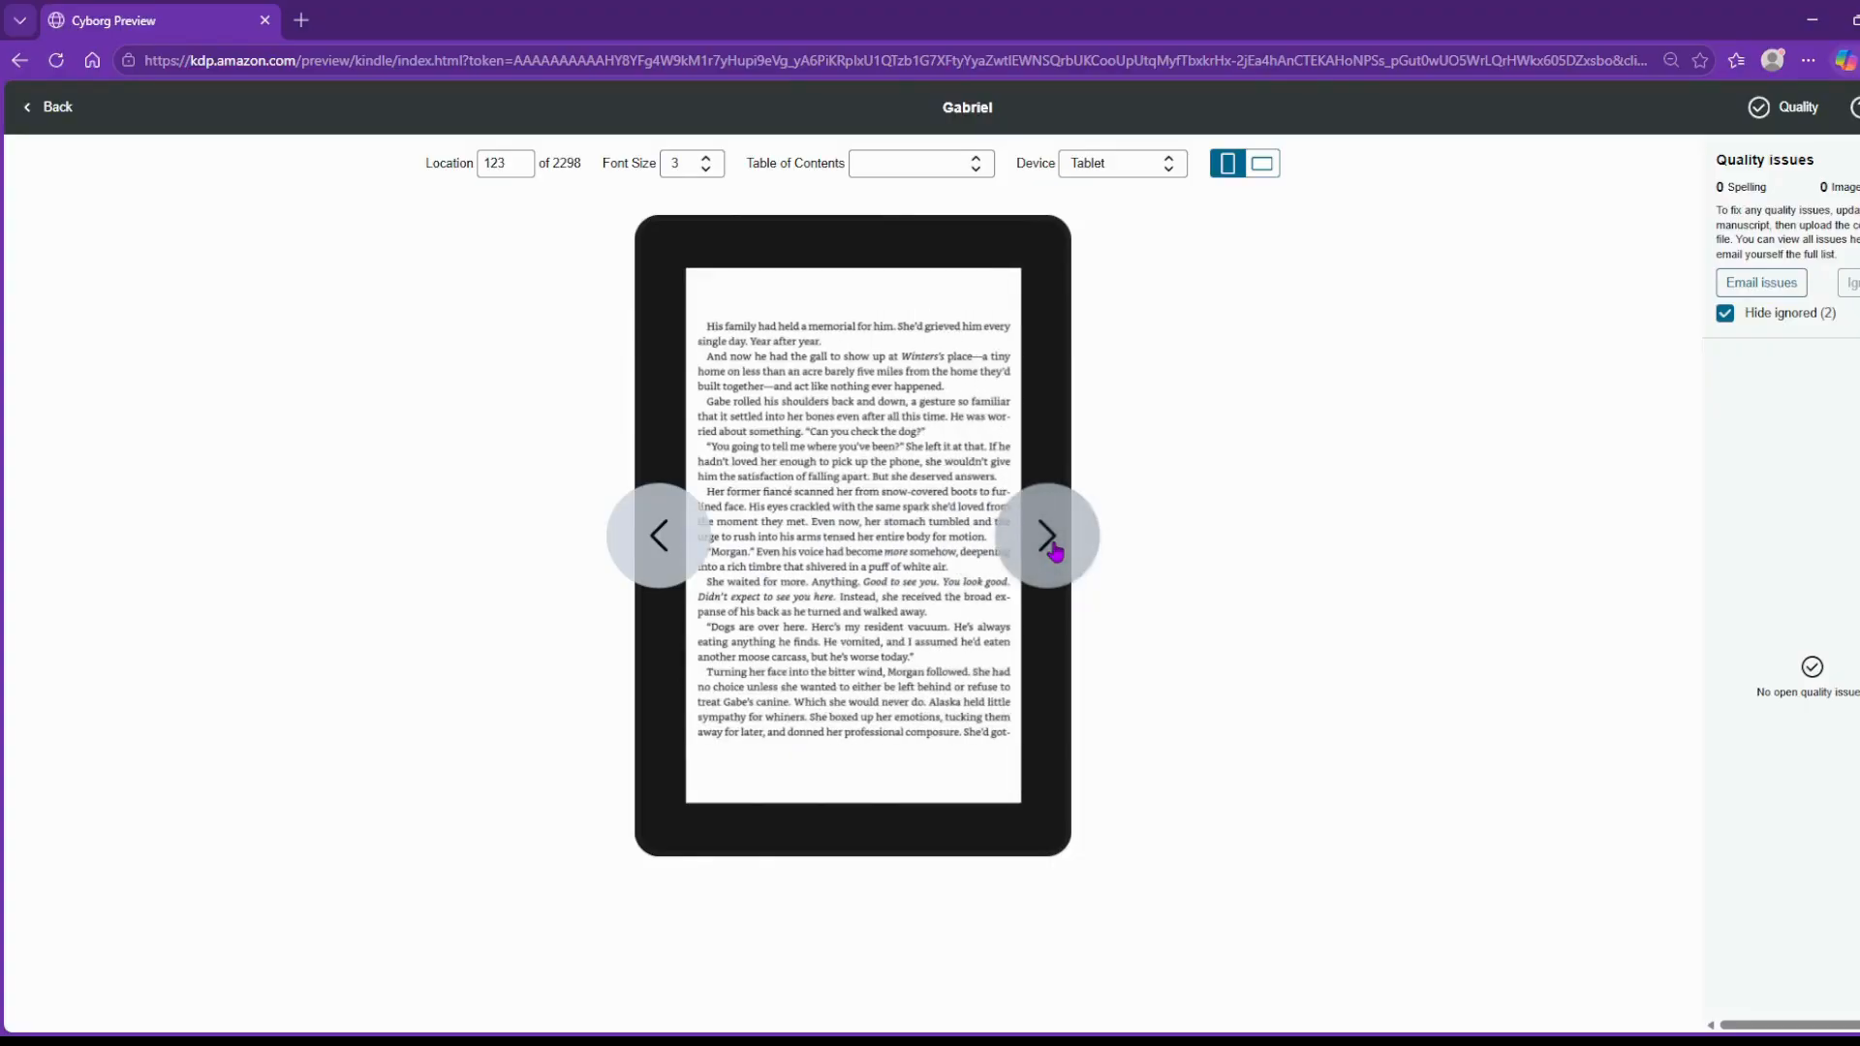
{"action": "left_click", "coordinate": [1054, 550]}
{"action": "left_click", "coordinate": [1054, 550]}
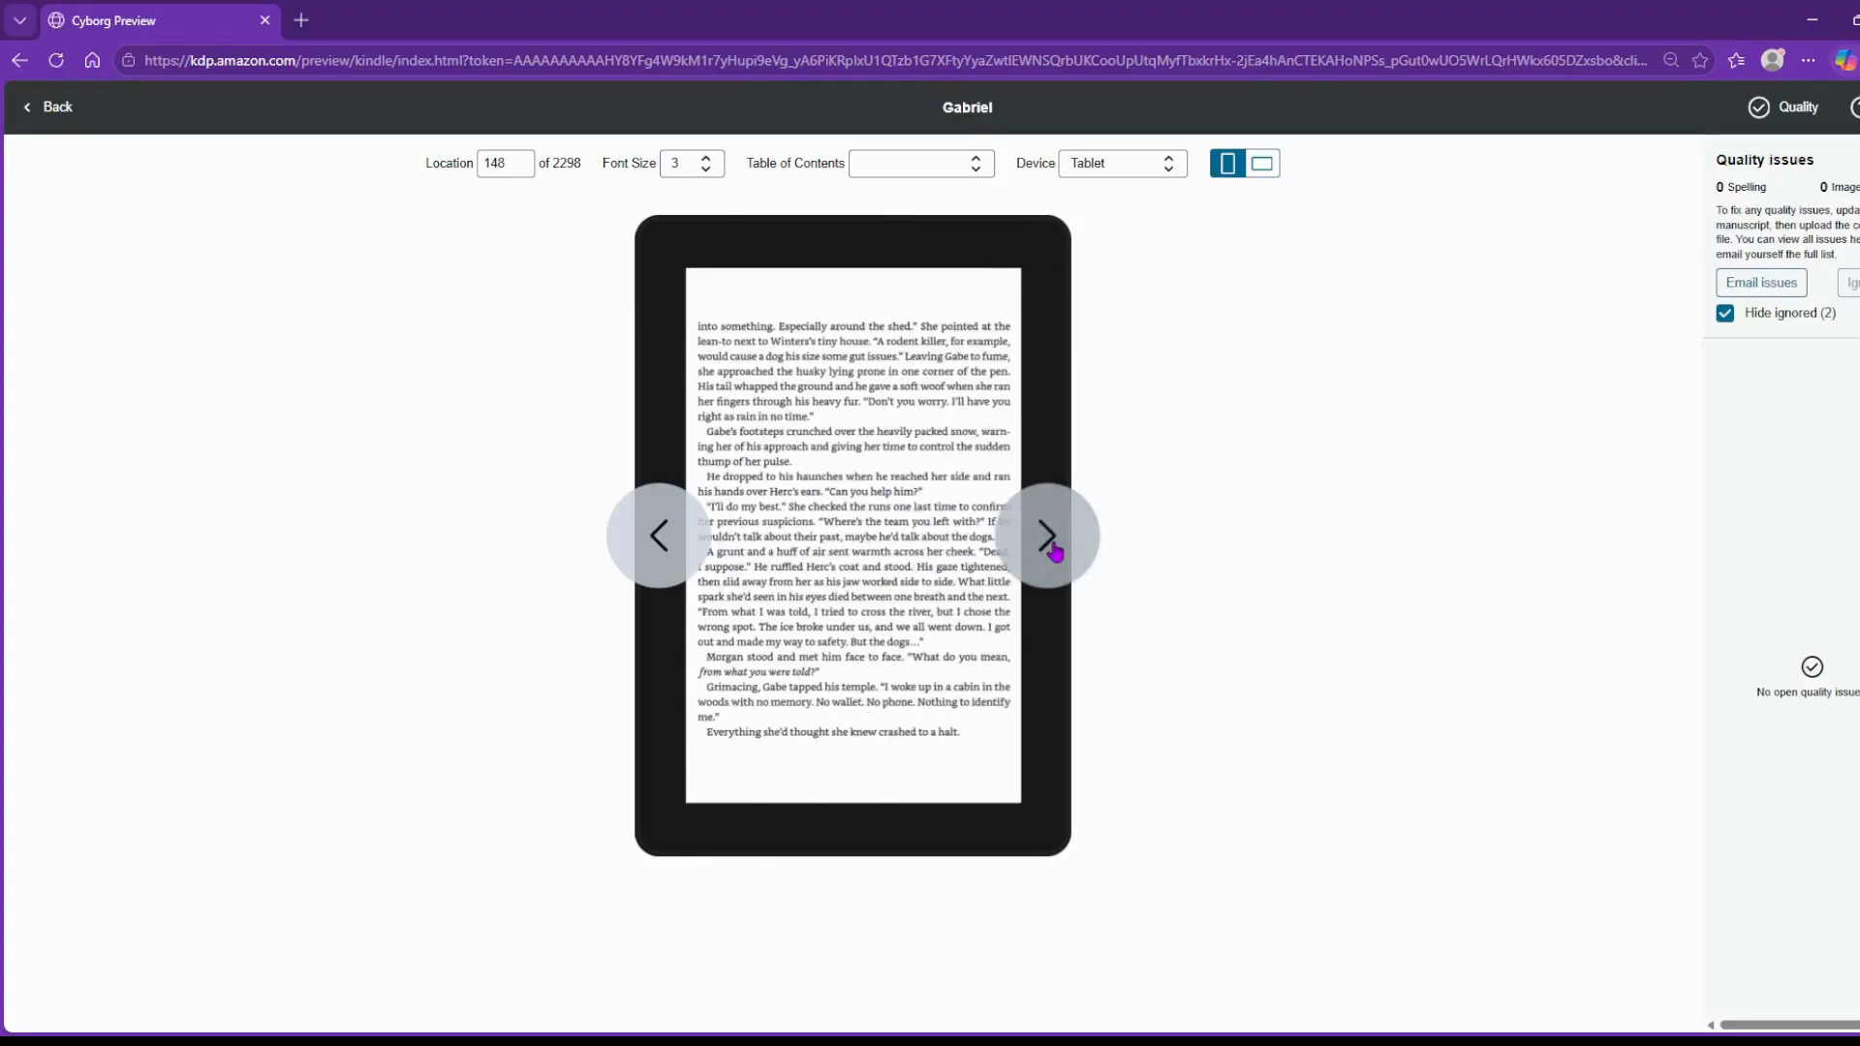
{"action": "left_click", "coordinate": [1054, 550]}
{"action": "left_click", "coordinate": [1053, 550]}
{"action": "left_click", "coordinate": [1053, 550]}
{"action": "left_click", "coordinate": [1053, 550]}
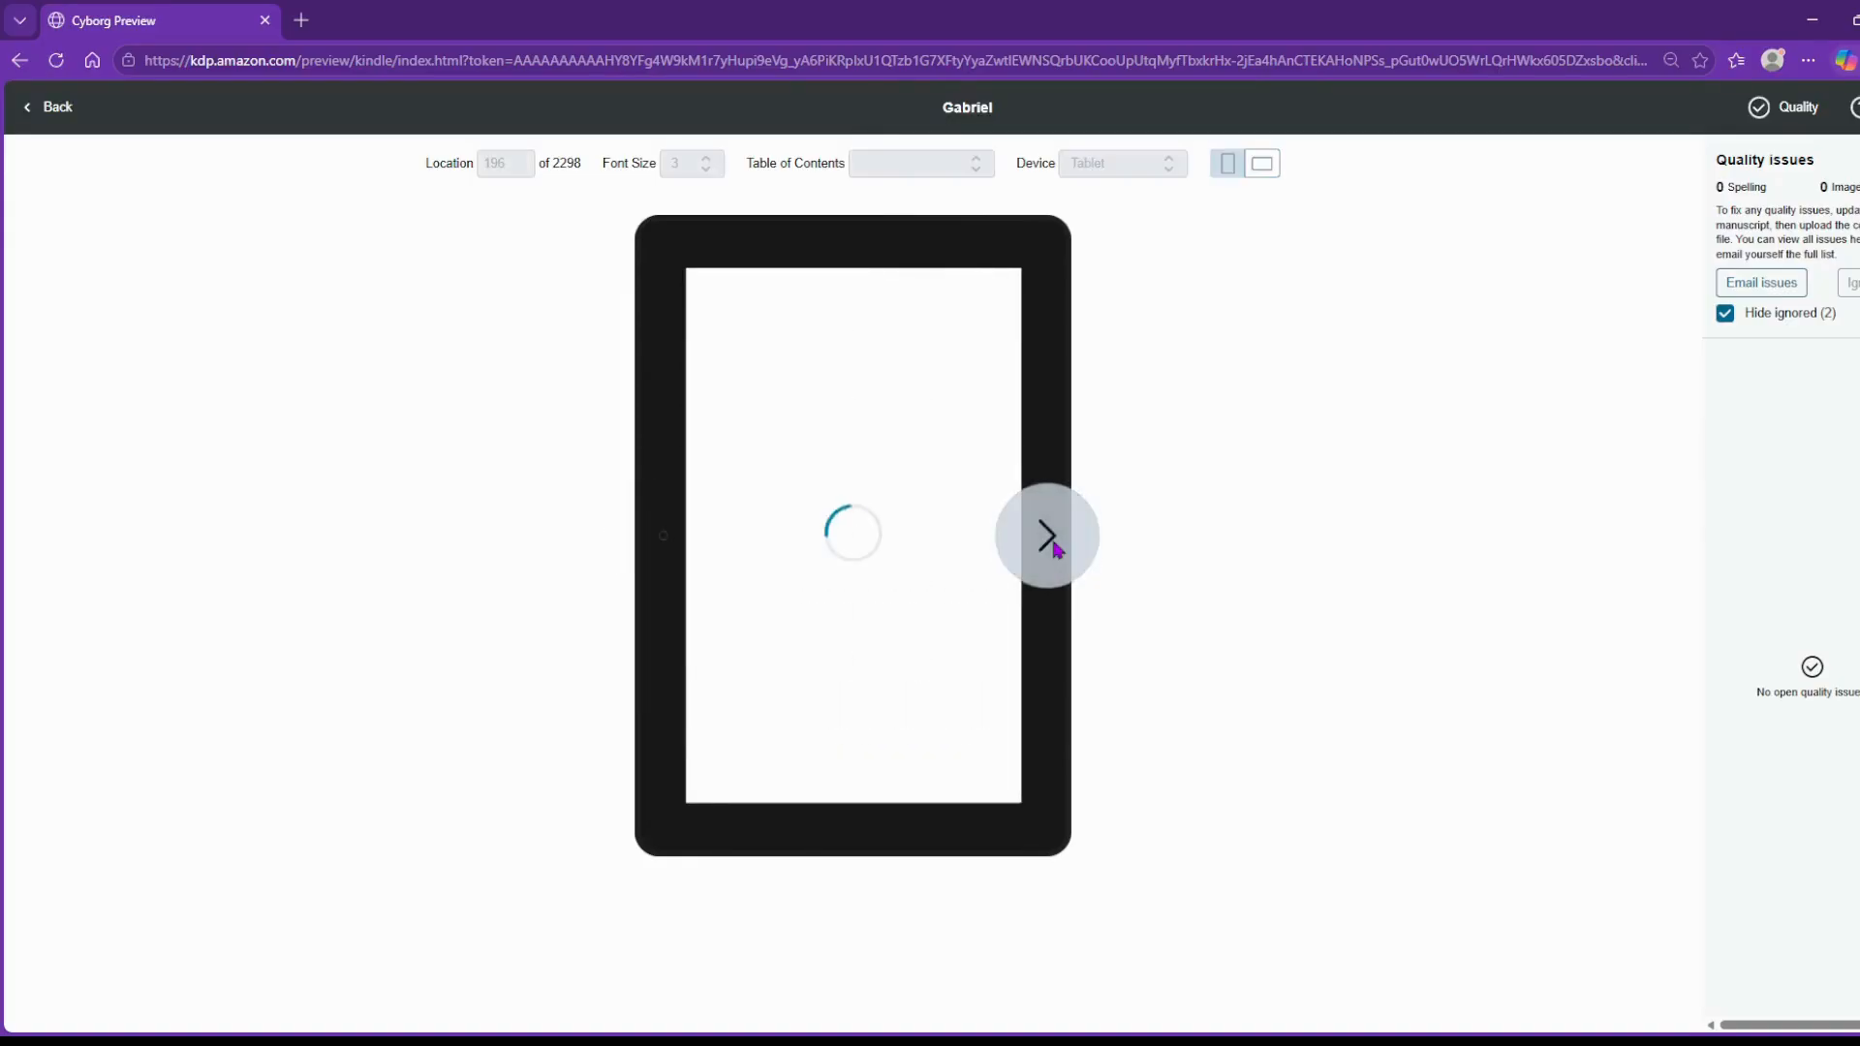
{"action": "left_click", "coordinate": [1054, 550]}
{"action": "left_click", "coordinate": [1054, 550]}
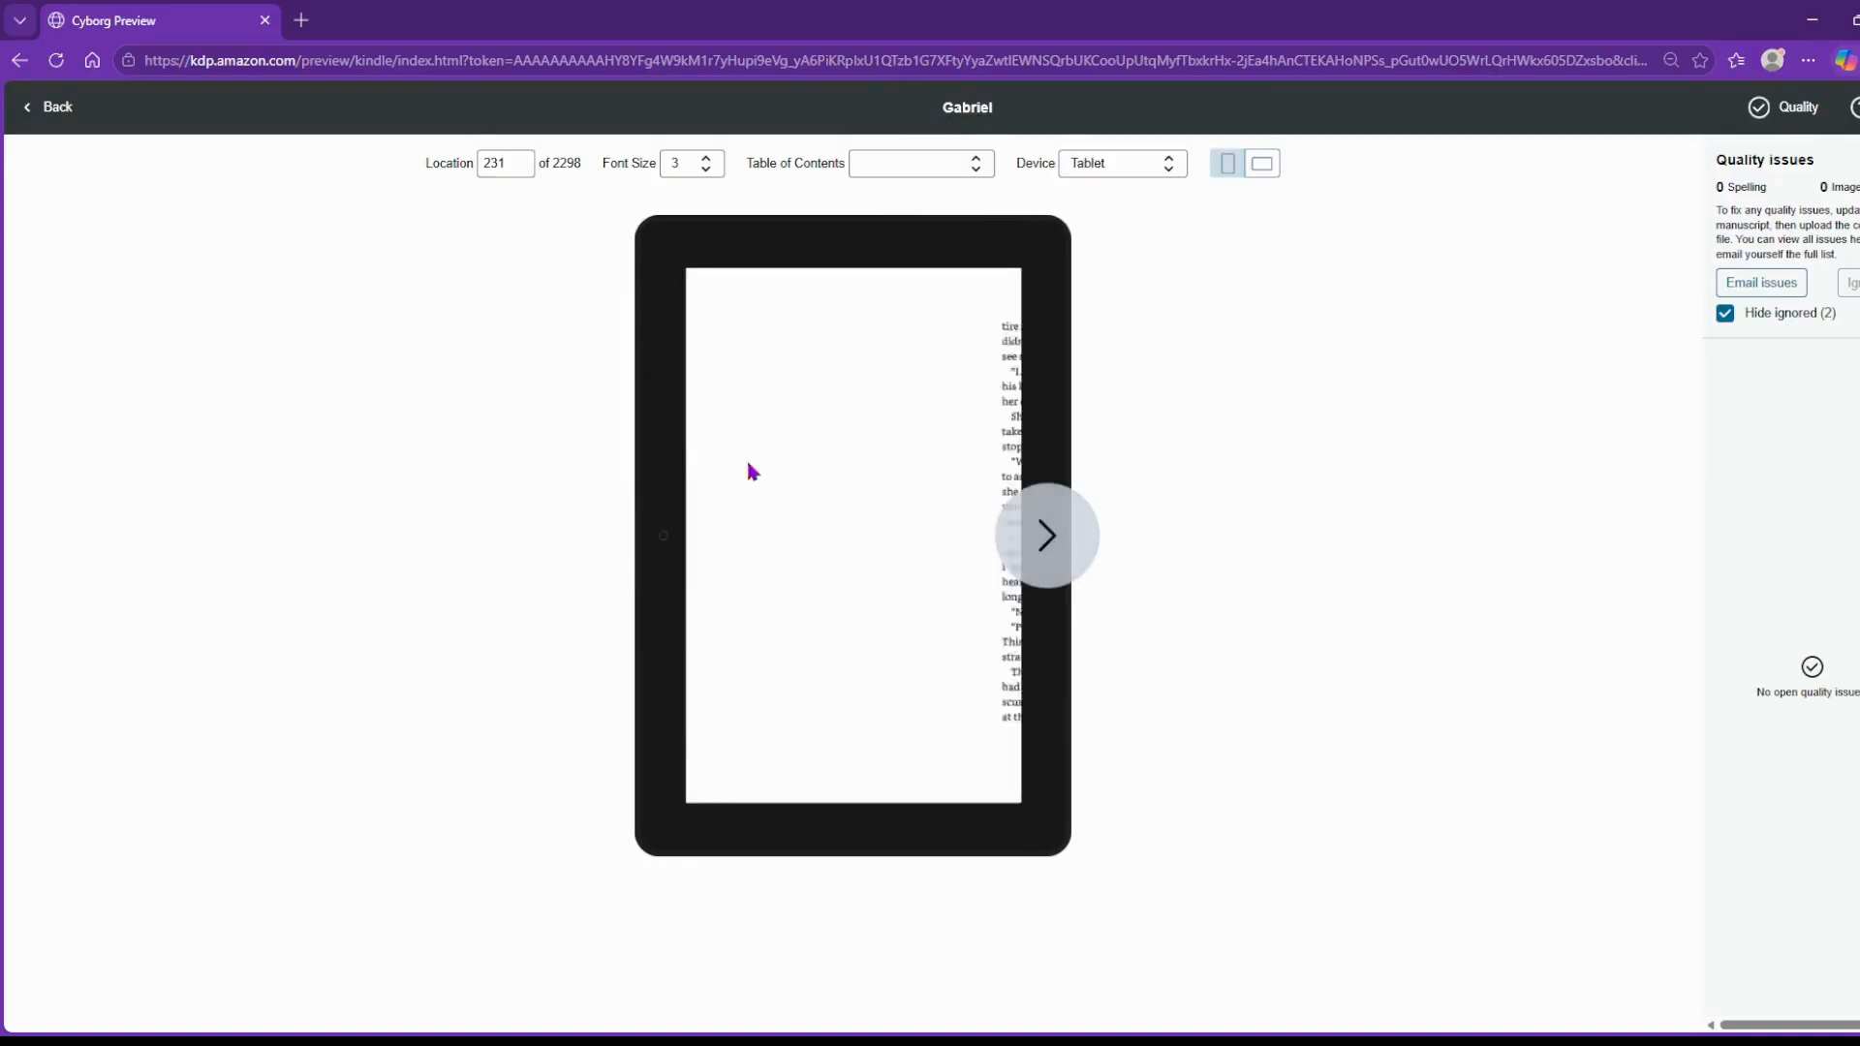
Leave the previewer and save the eBook content, continuing to the pricing page.
{"action": "left_click", "coordinate": [51, 109]}
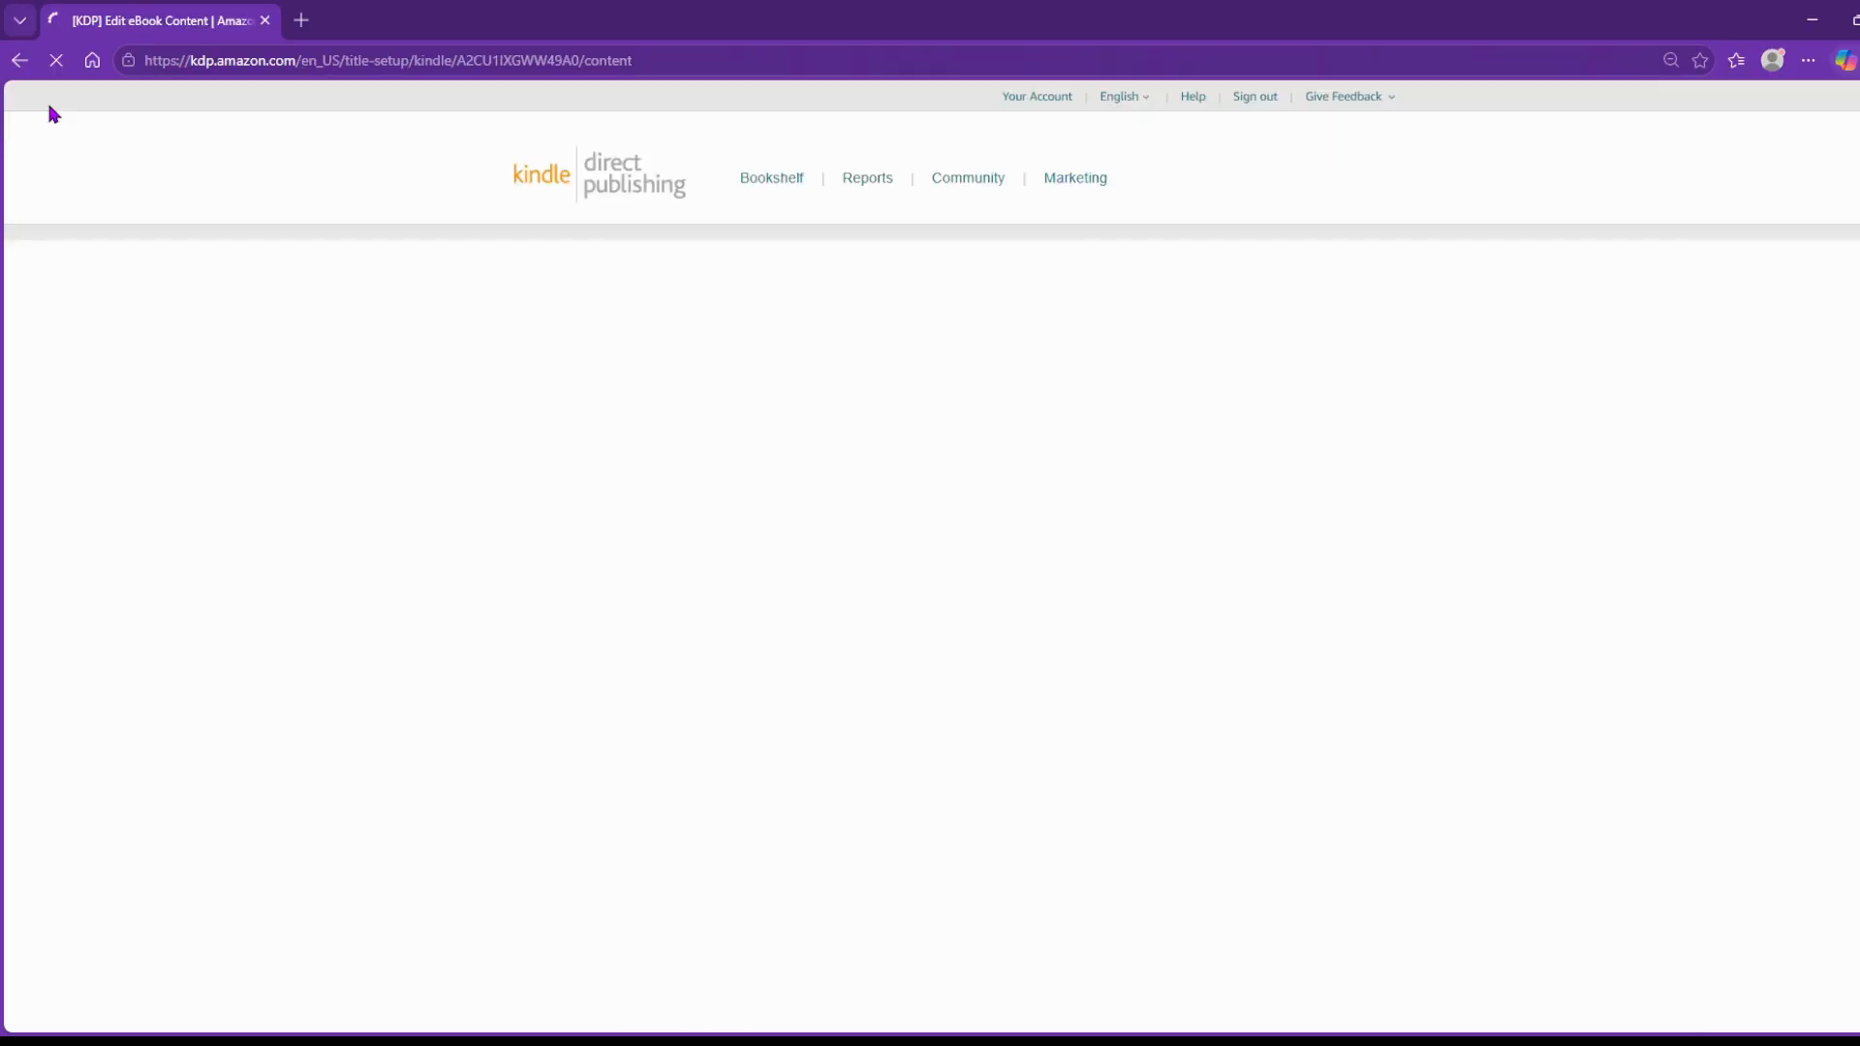
{"action": "scroll", "coordinate": [989, 629], "scroll_direction": "down", "scroll_amount": 15}
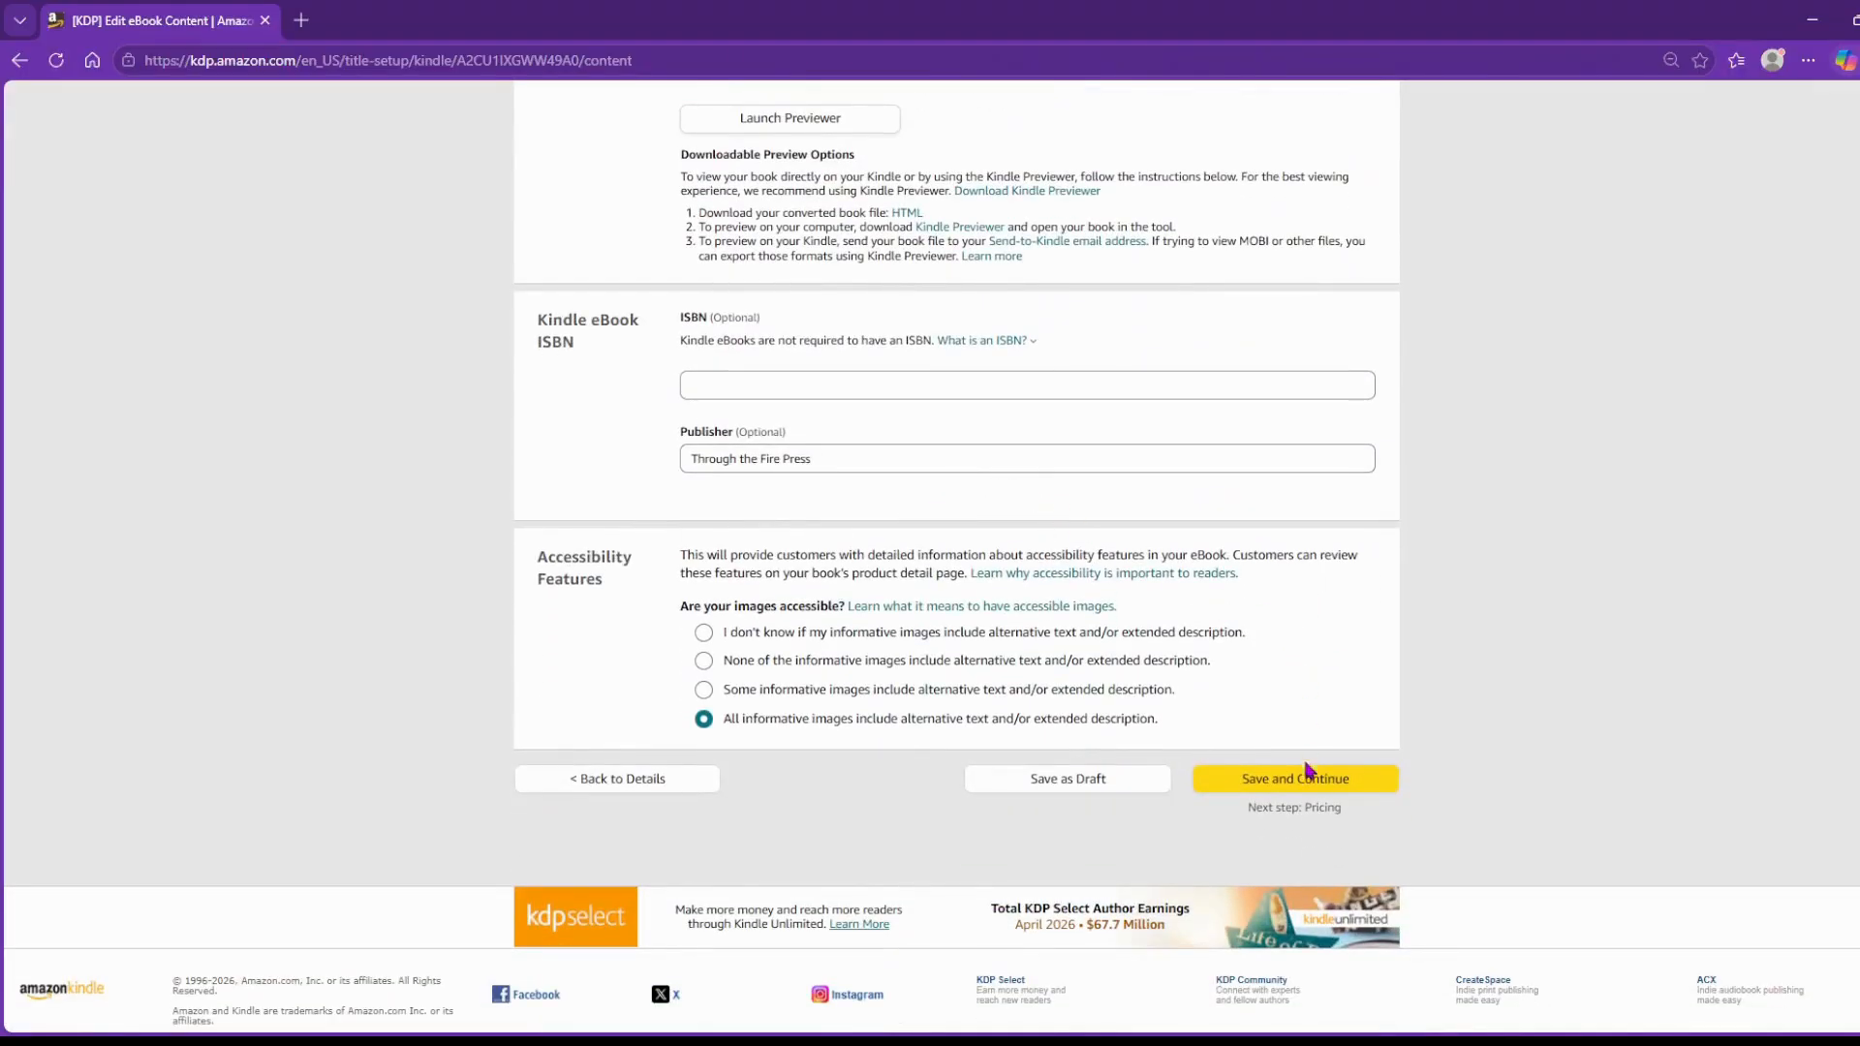
{"action": "left_click", "coordinate": [1279, 781]}
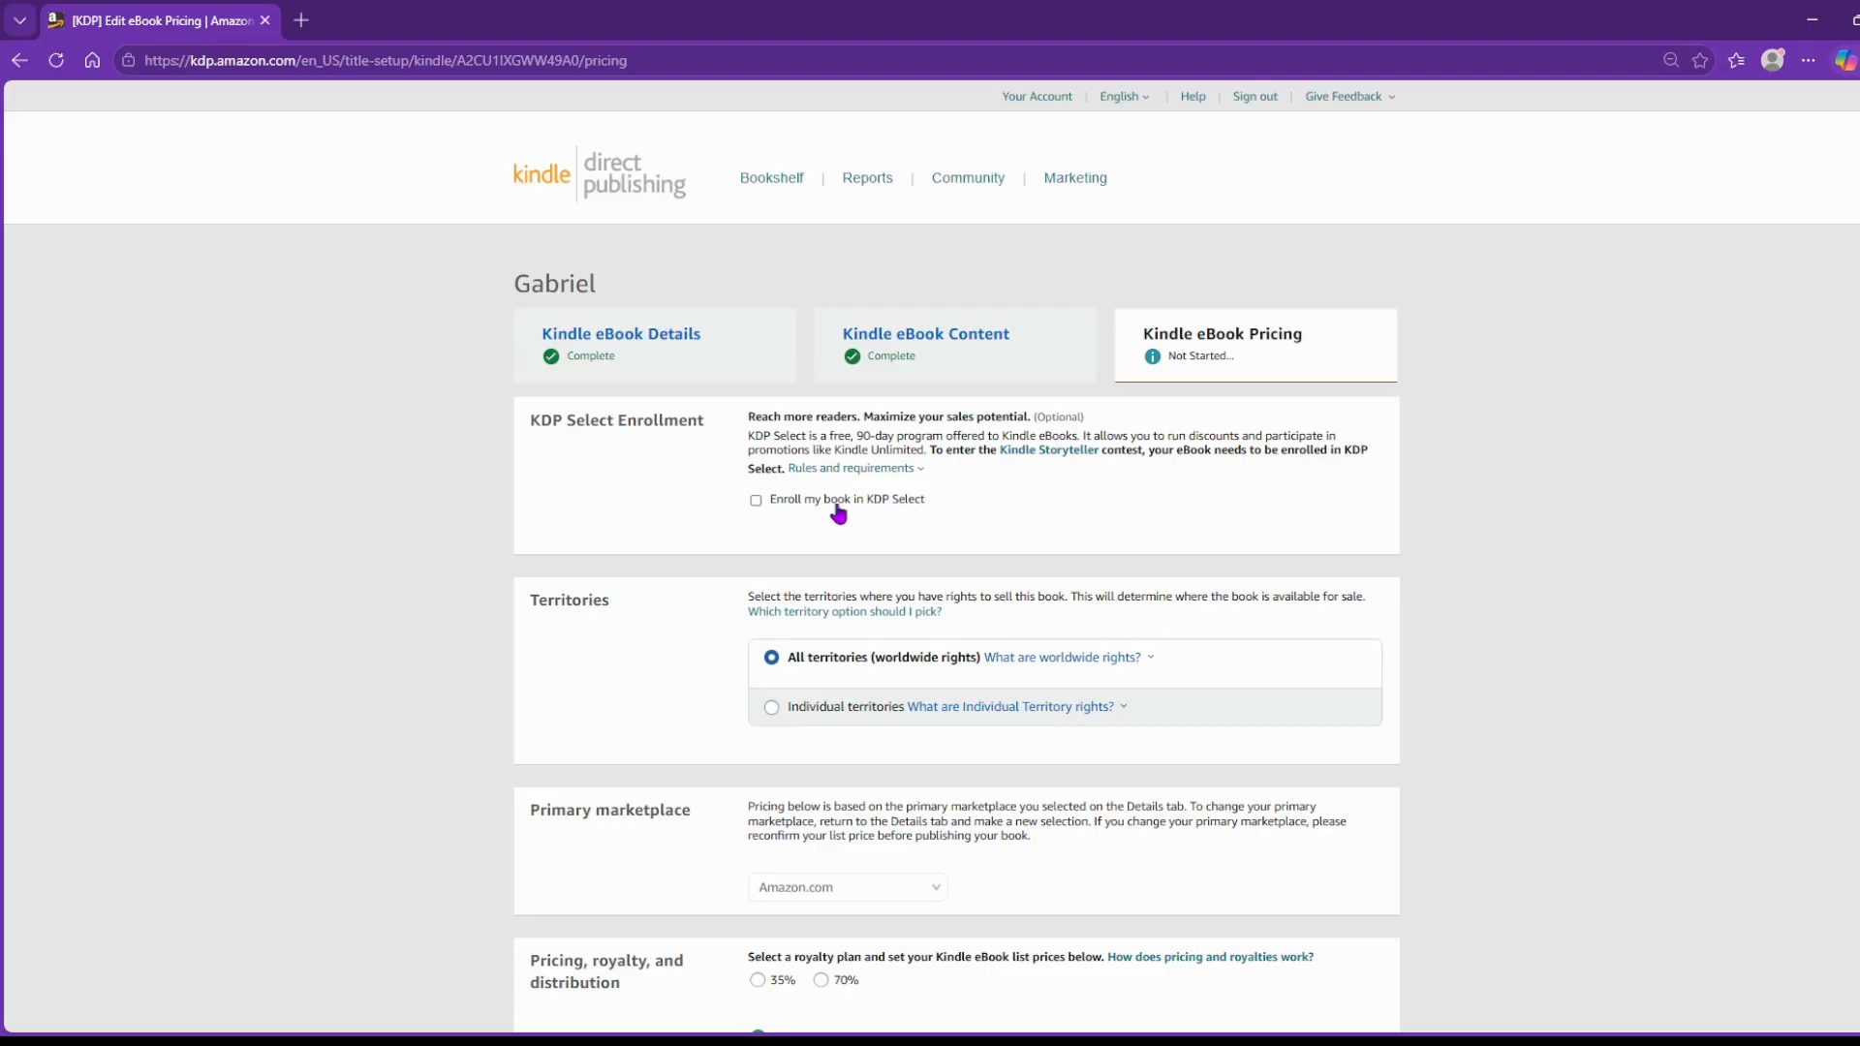
Enroll the book in KDP Select and consult the program's rules and requirements.
{"action": "left_click", "coordinate": [755, 501]}
{"action": "left_click", "coordinate": [853, 470]}
{"action": "scroll", "coordinate": [1156, 493], "scroll_direction": "down", "scroll_amount": 1}
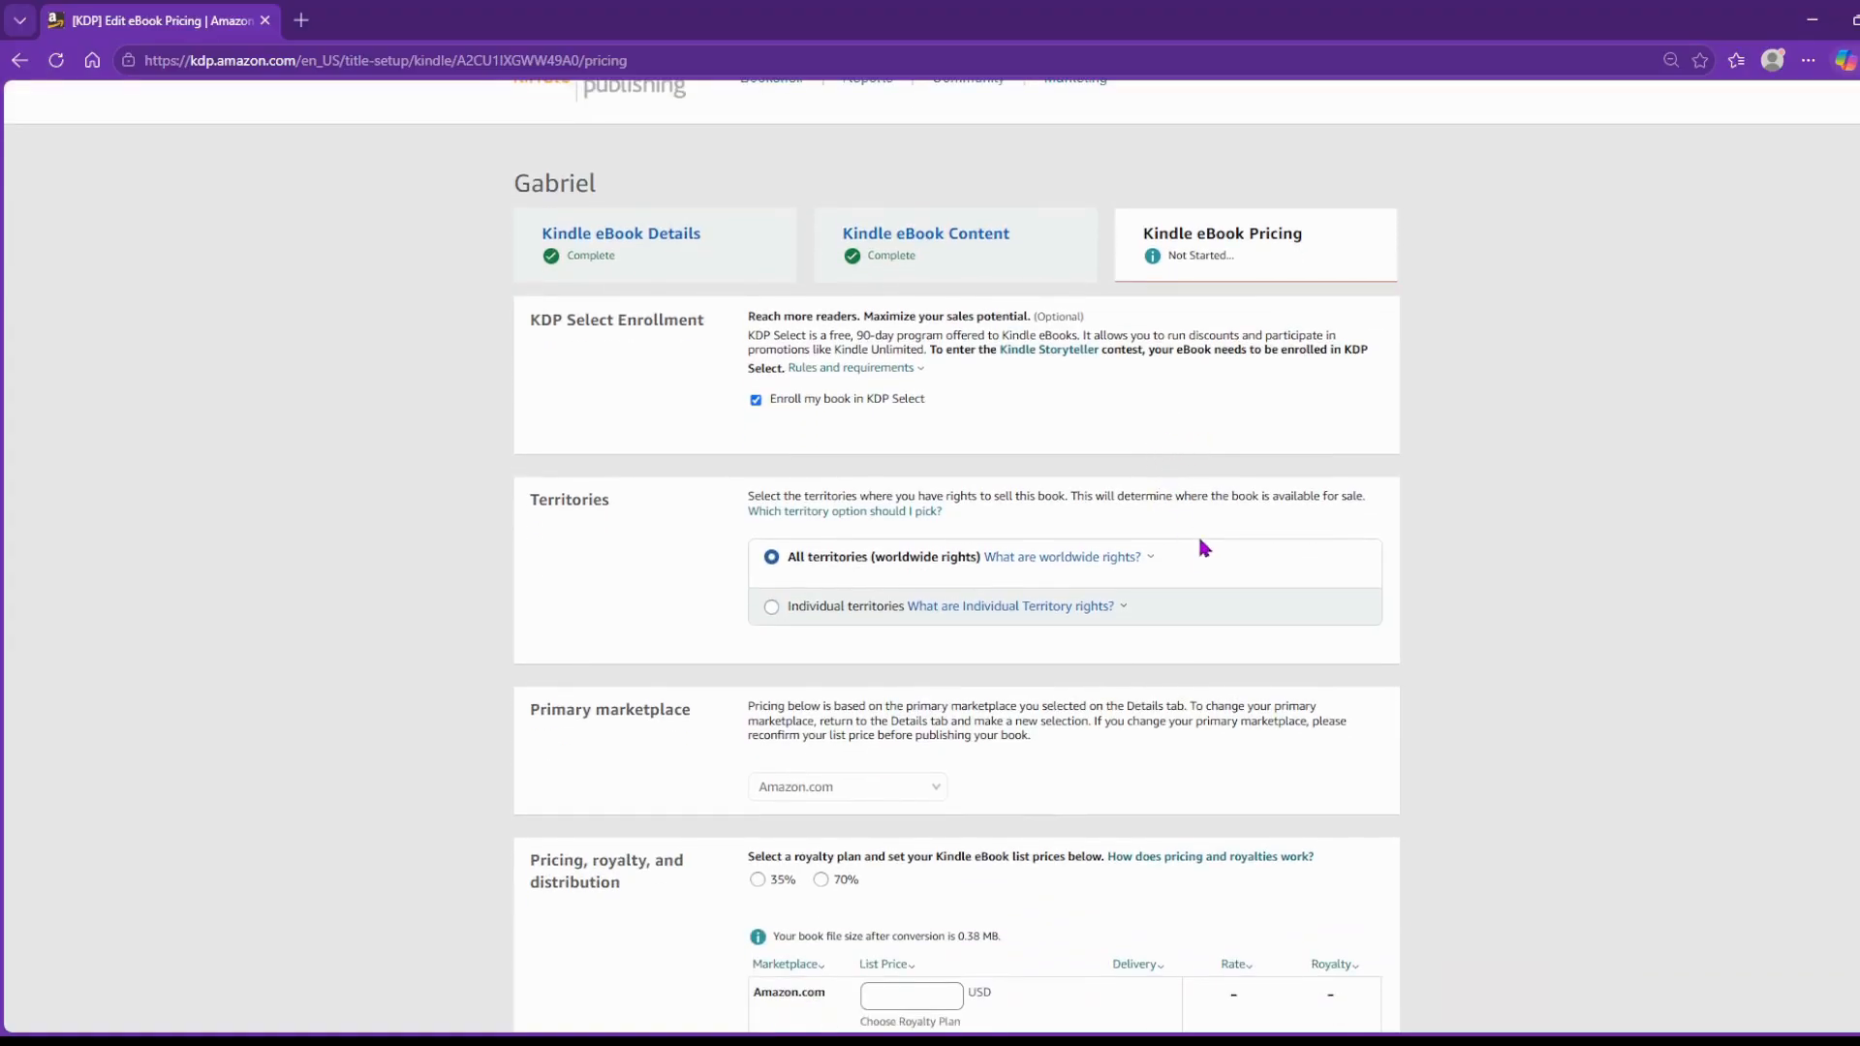
Look through the individual territories list and return the selection to all territories (worldwide rights).
{"action": "scroll", "coordinate": [1223, 548], "scroll_direction": "down", "scroll_amount": 1}
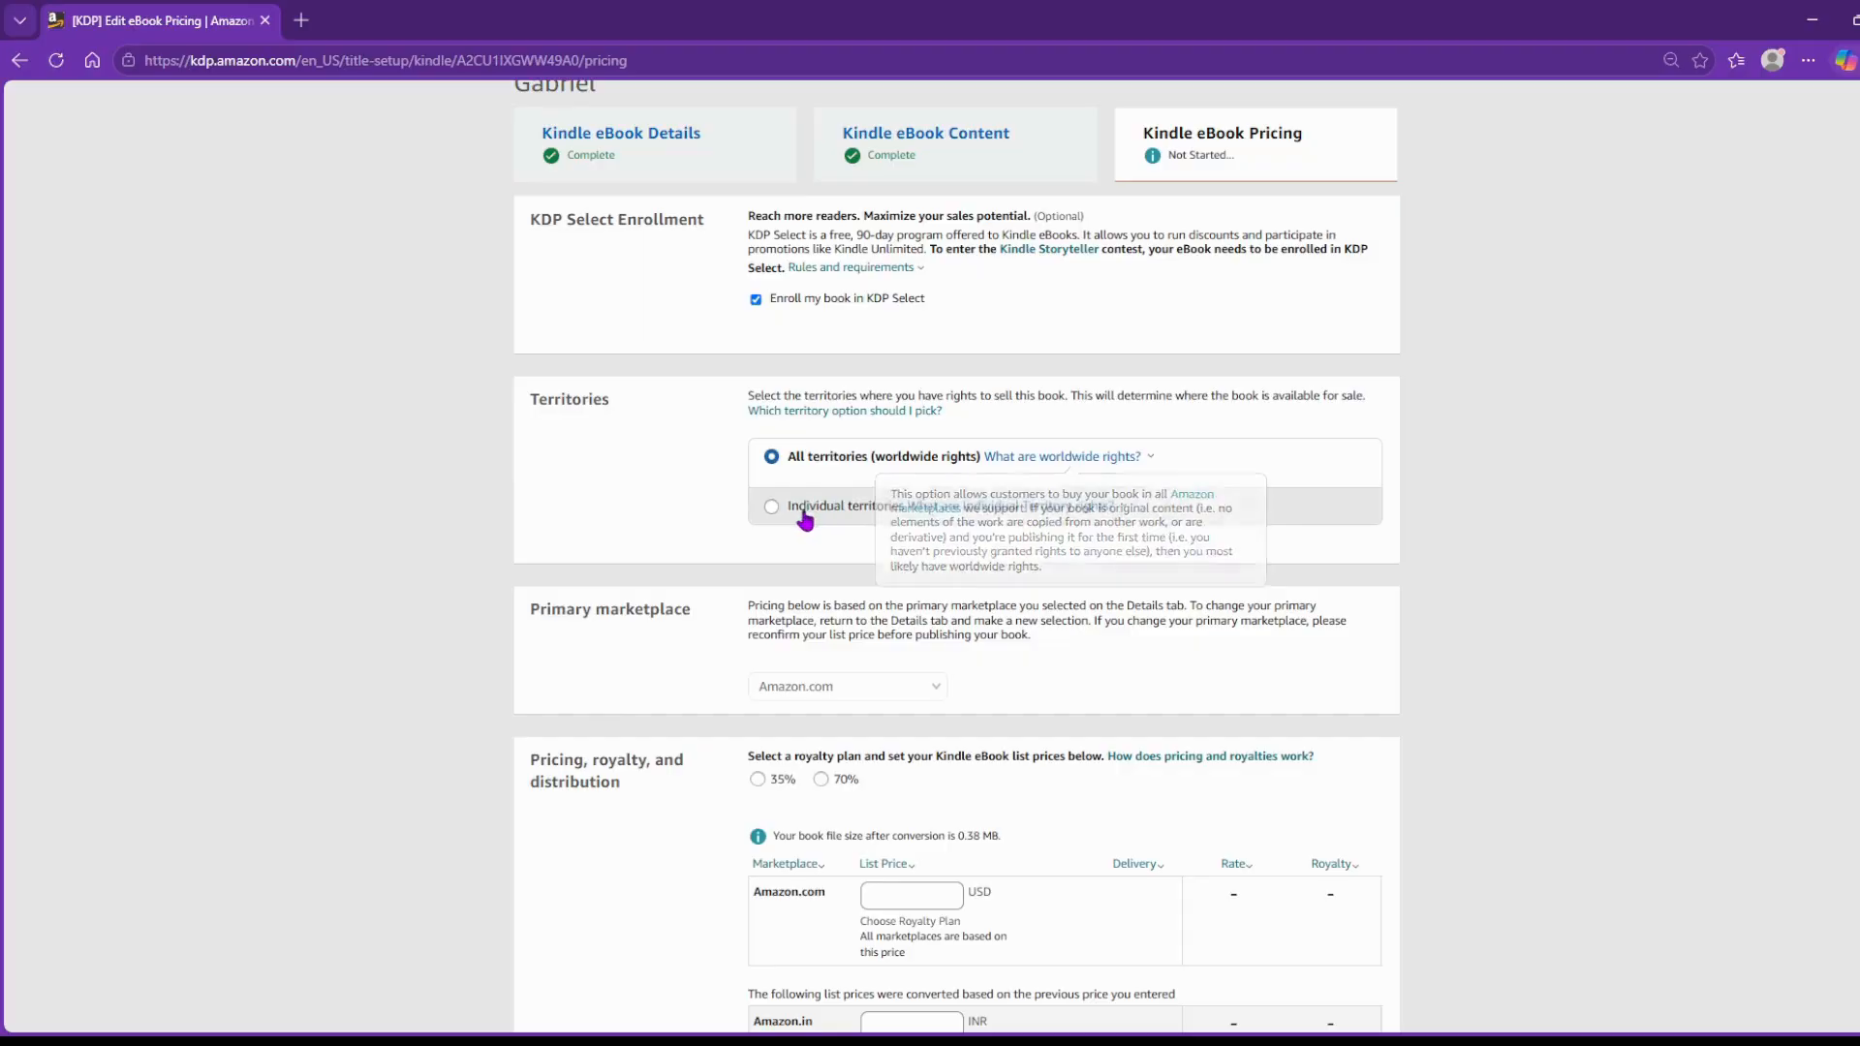
{"action": "left_click", "coordinate": [772, 507]}
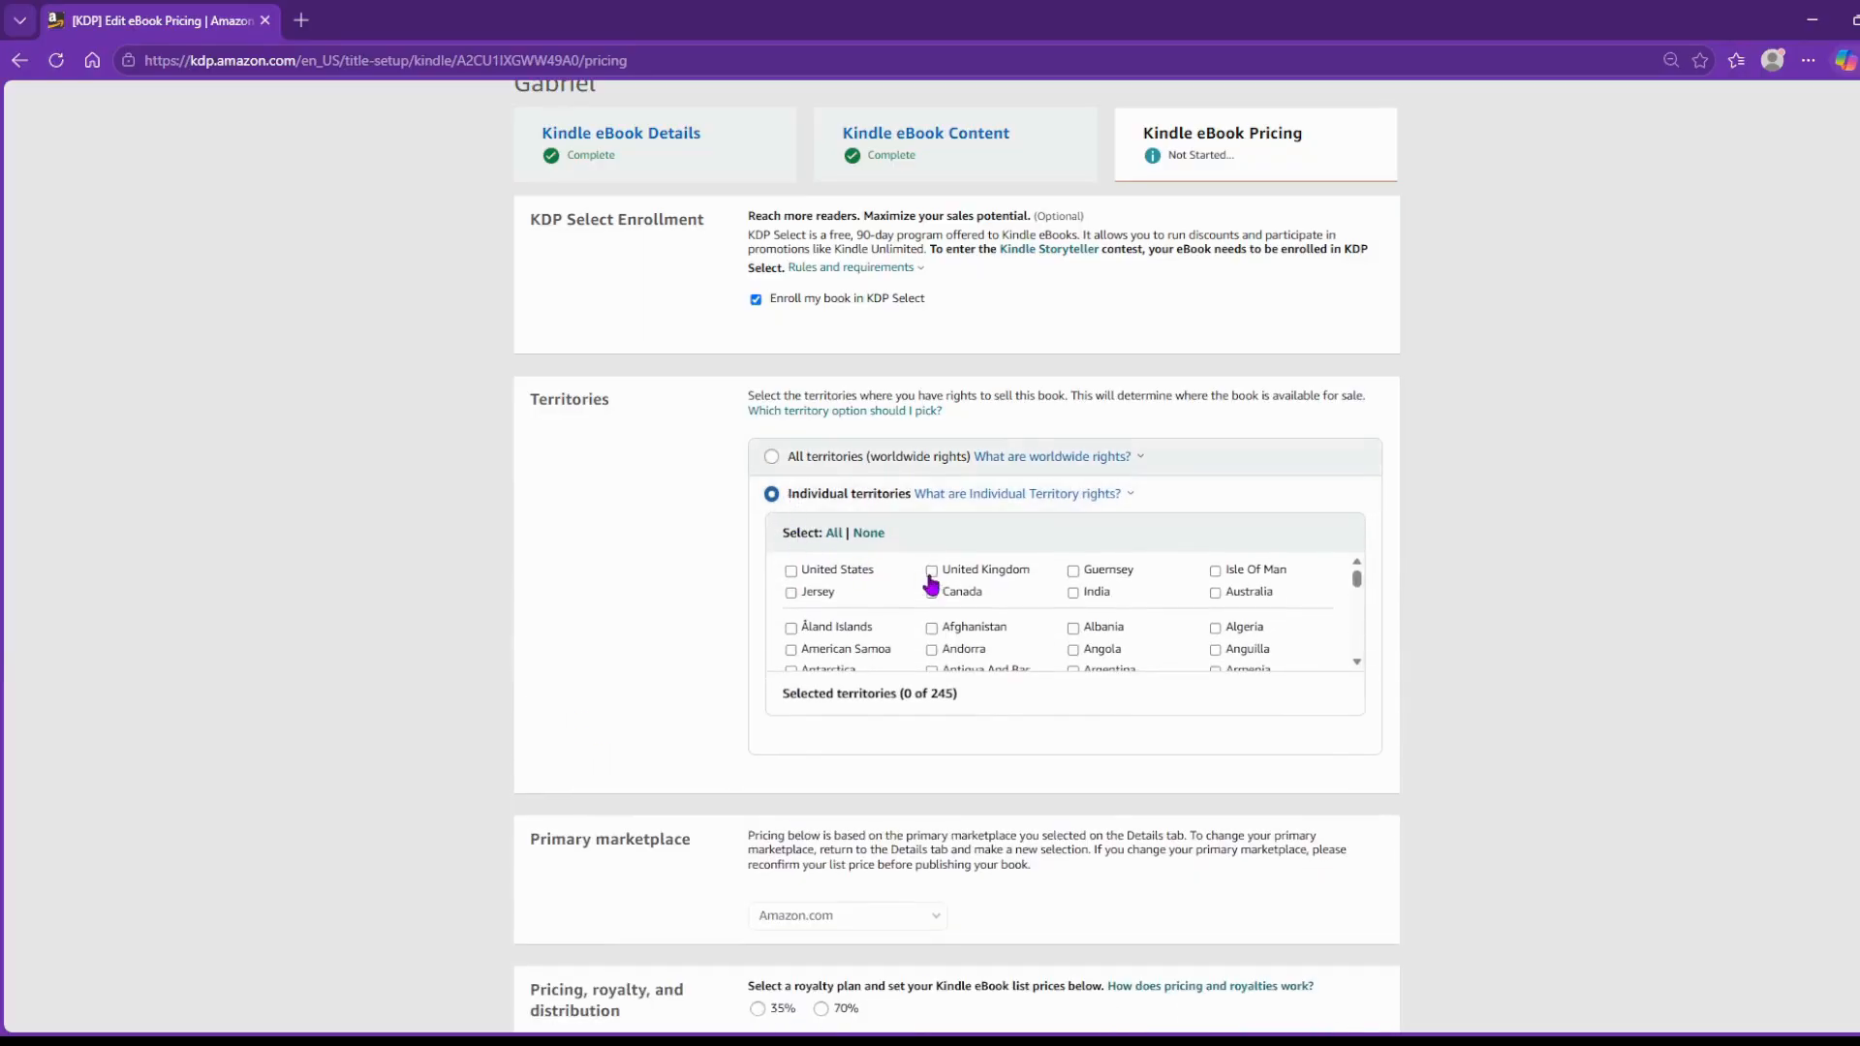
{"action": "scroll", "coordinate": [1156, 582], "scroll_direction": "down", "scroll_amount": 5}
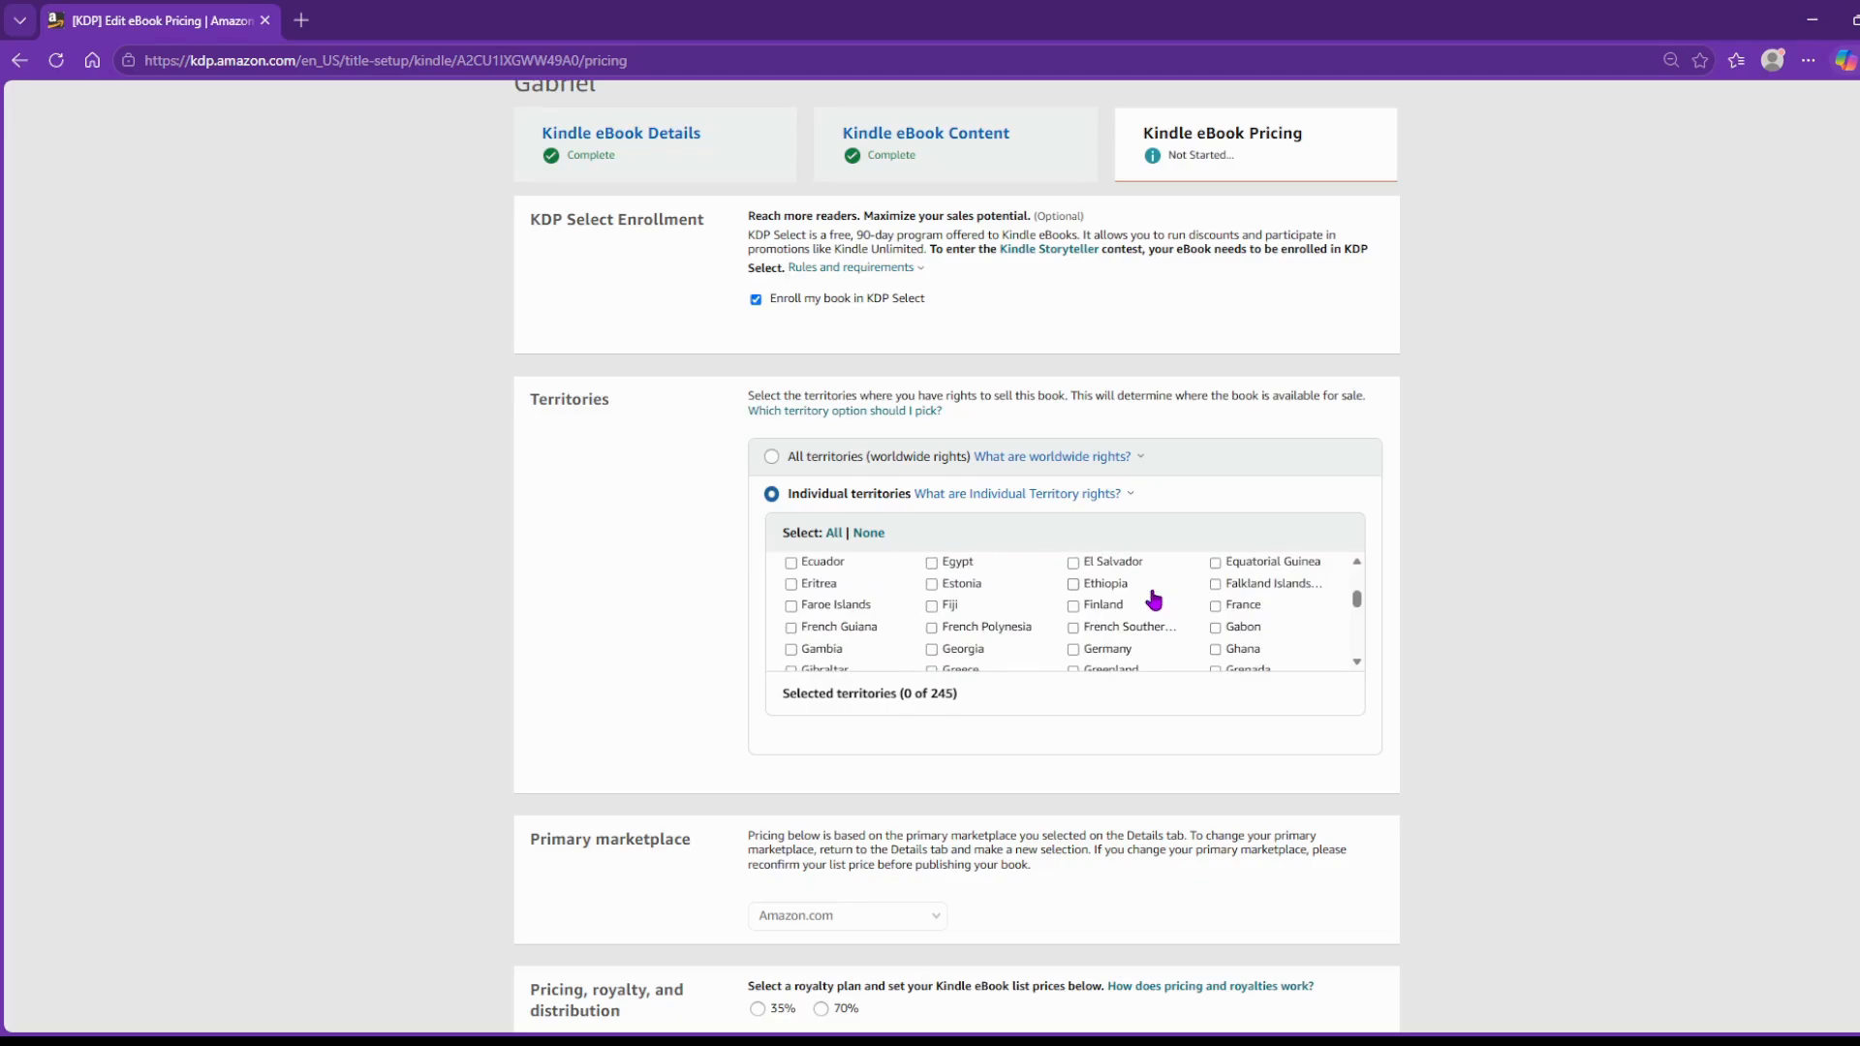
{"action": "scroll", "coordinate": [1153, 602], "scroll_direction": "down", "scroll_amount": 3}
{"action": "scroll", "coordinate": [1141, 622], "scroll_direction": "up", "scroll_amount": 10}
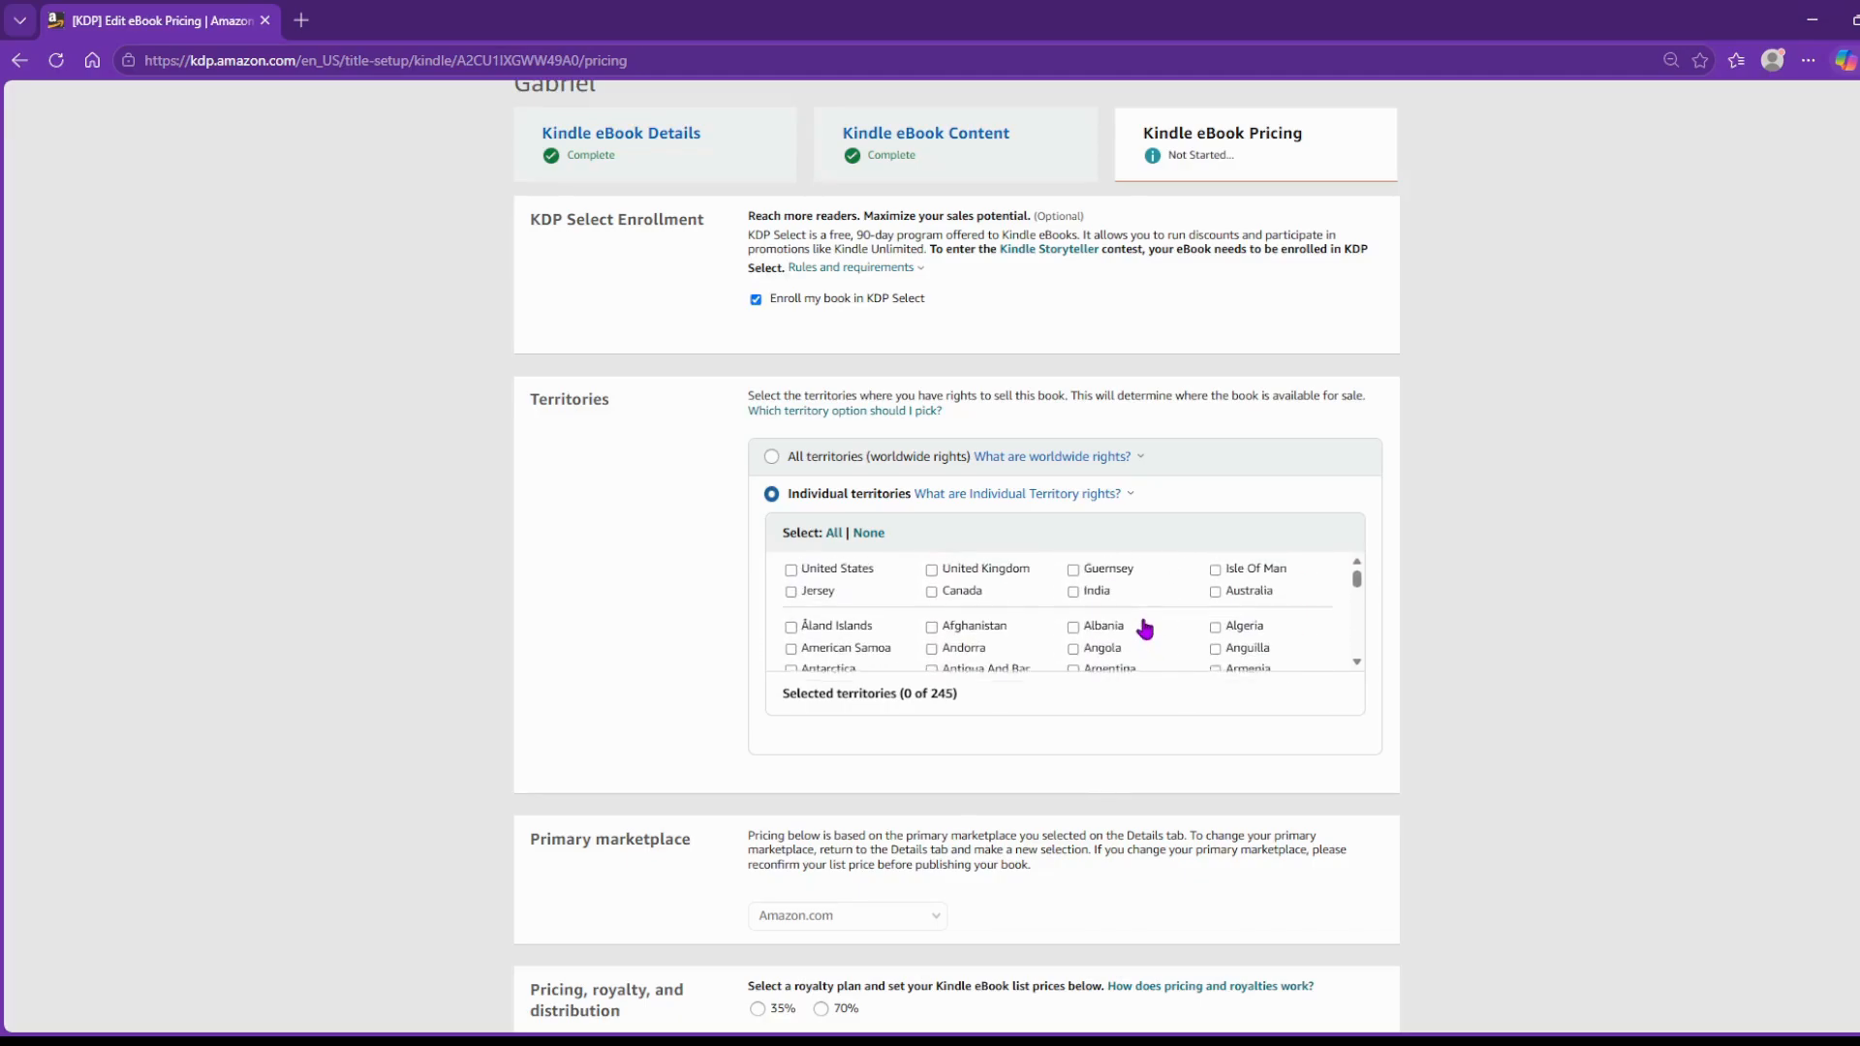
{"action": "scroll", "coordinate": [915, 539], "scroll_direction": "up", "scroll_amount": 2}
{"action": "left_click", "coordinate": [771, 558]}
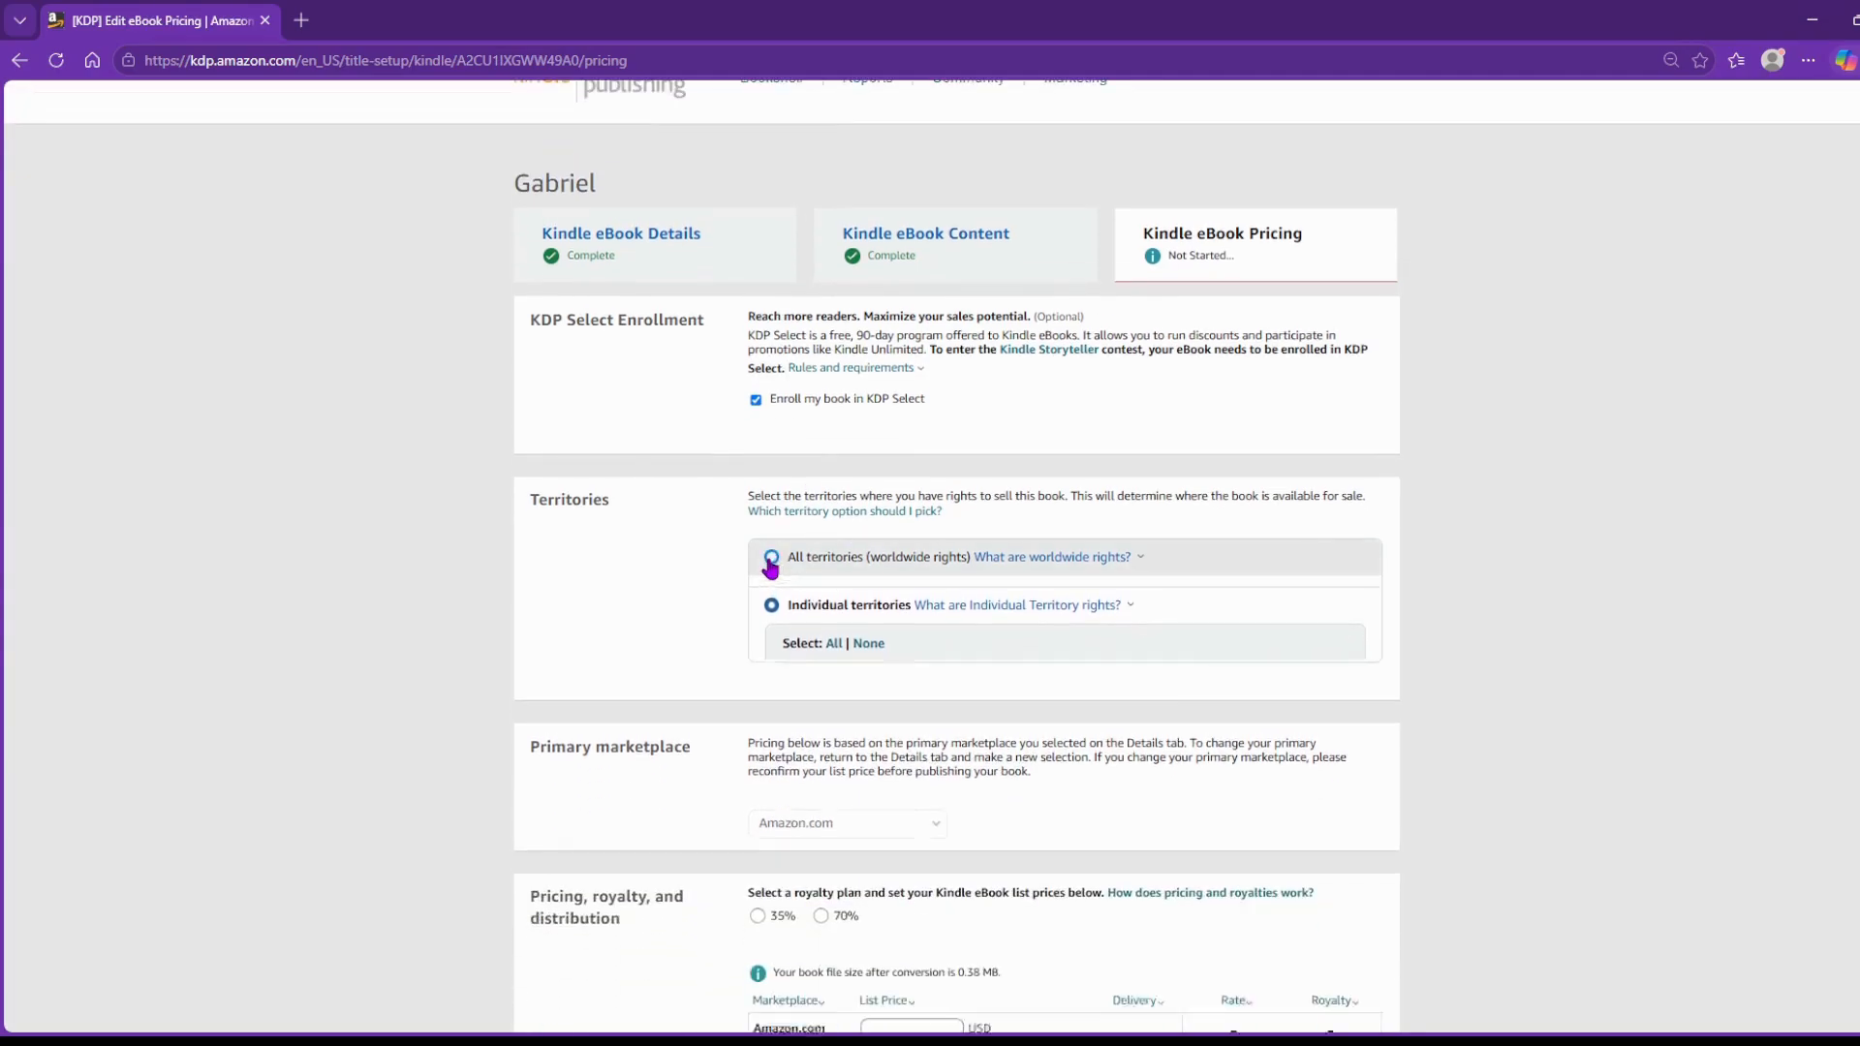
Try the 35% royalty plan to check its allowed list price range, and choose the 70% plan.
{"action": "scroll", "coordinate": [676, 566], "scroll_direction": "down", "scroll_amount": 3}
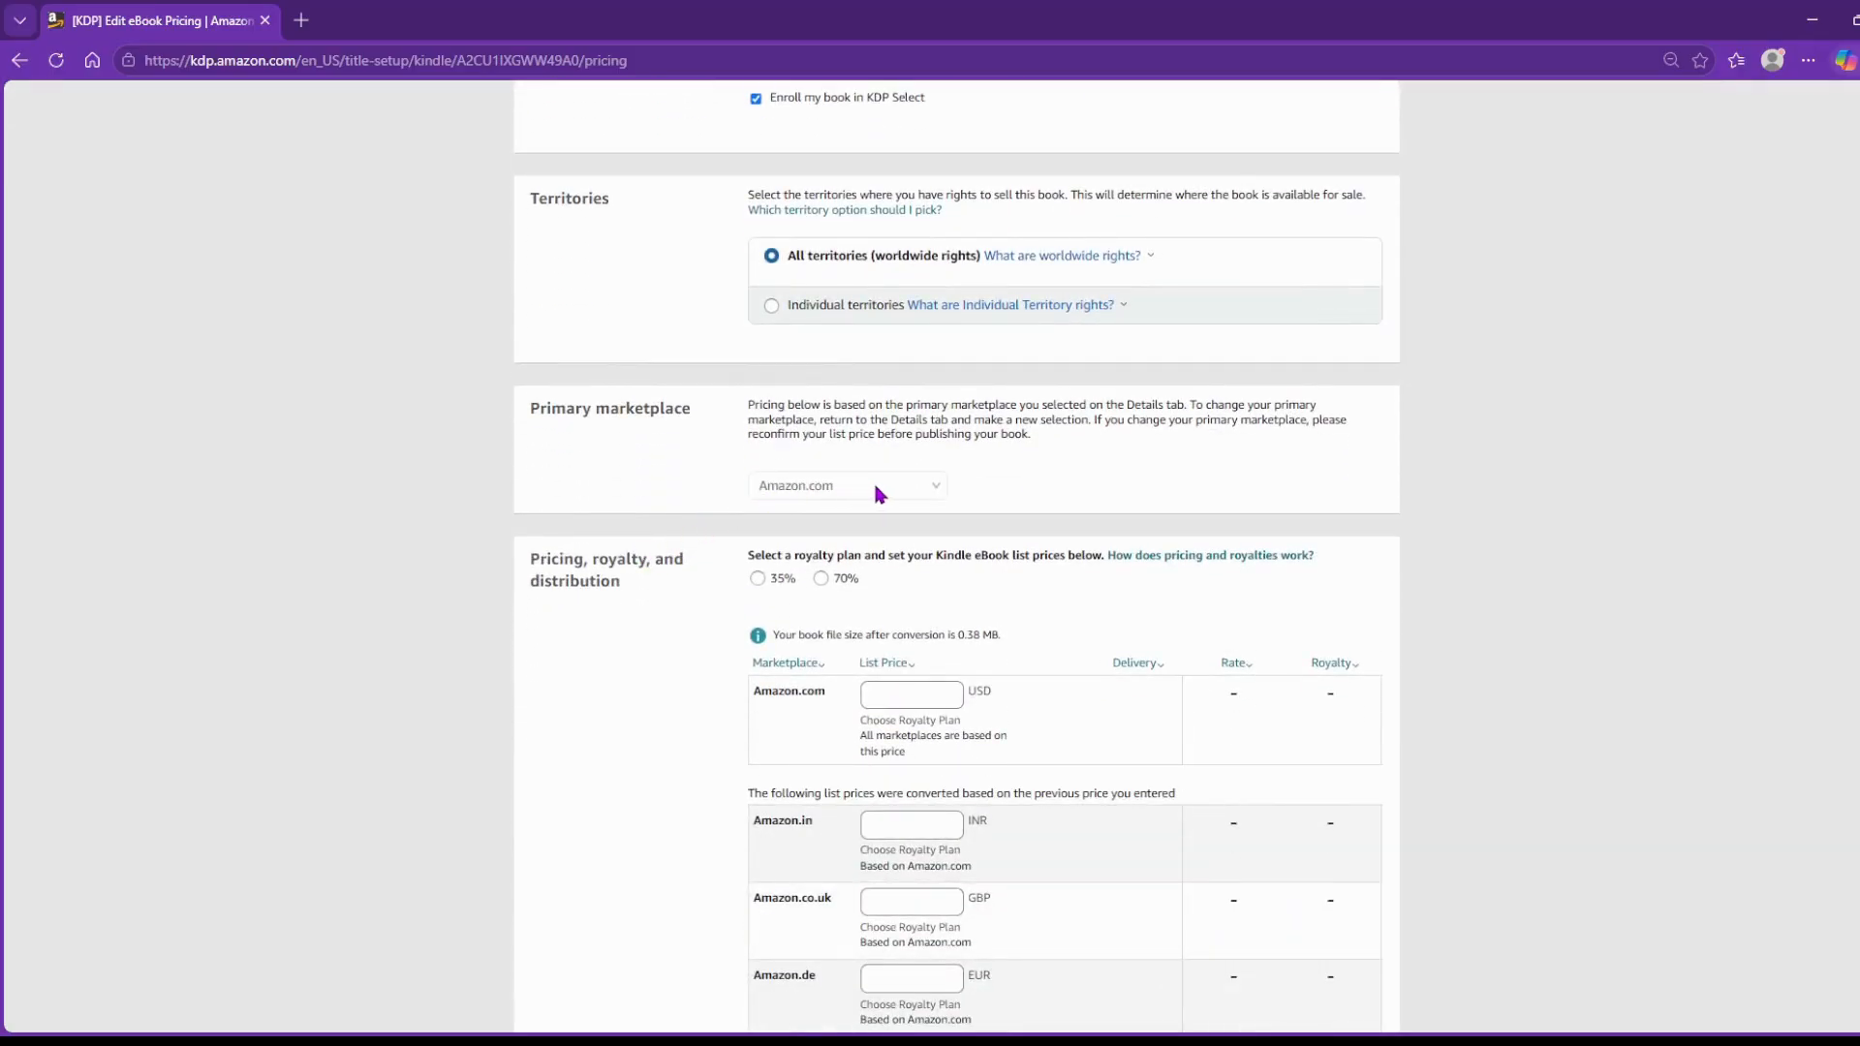
{"action": "scroll", "coordinate": [1136, 445], "scroll_direction": "down", "scroll_amount": 1}
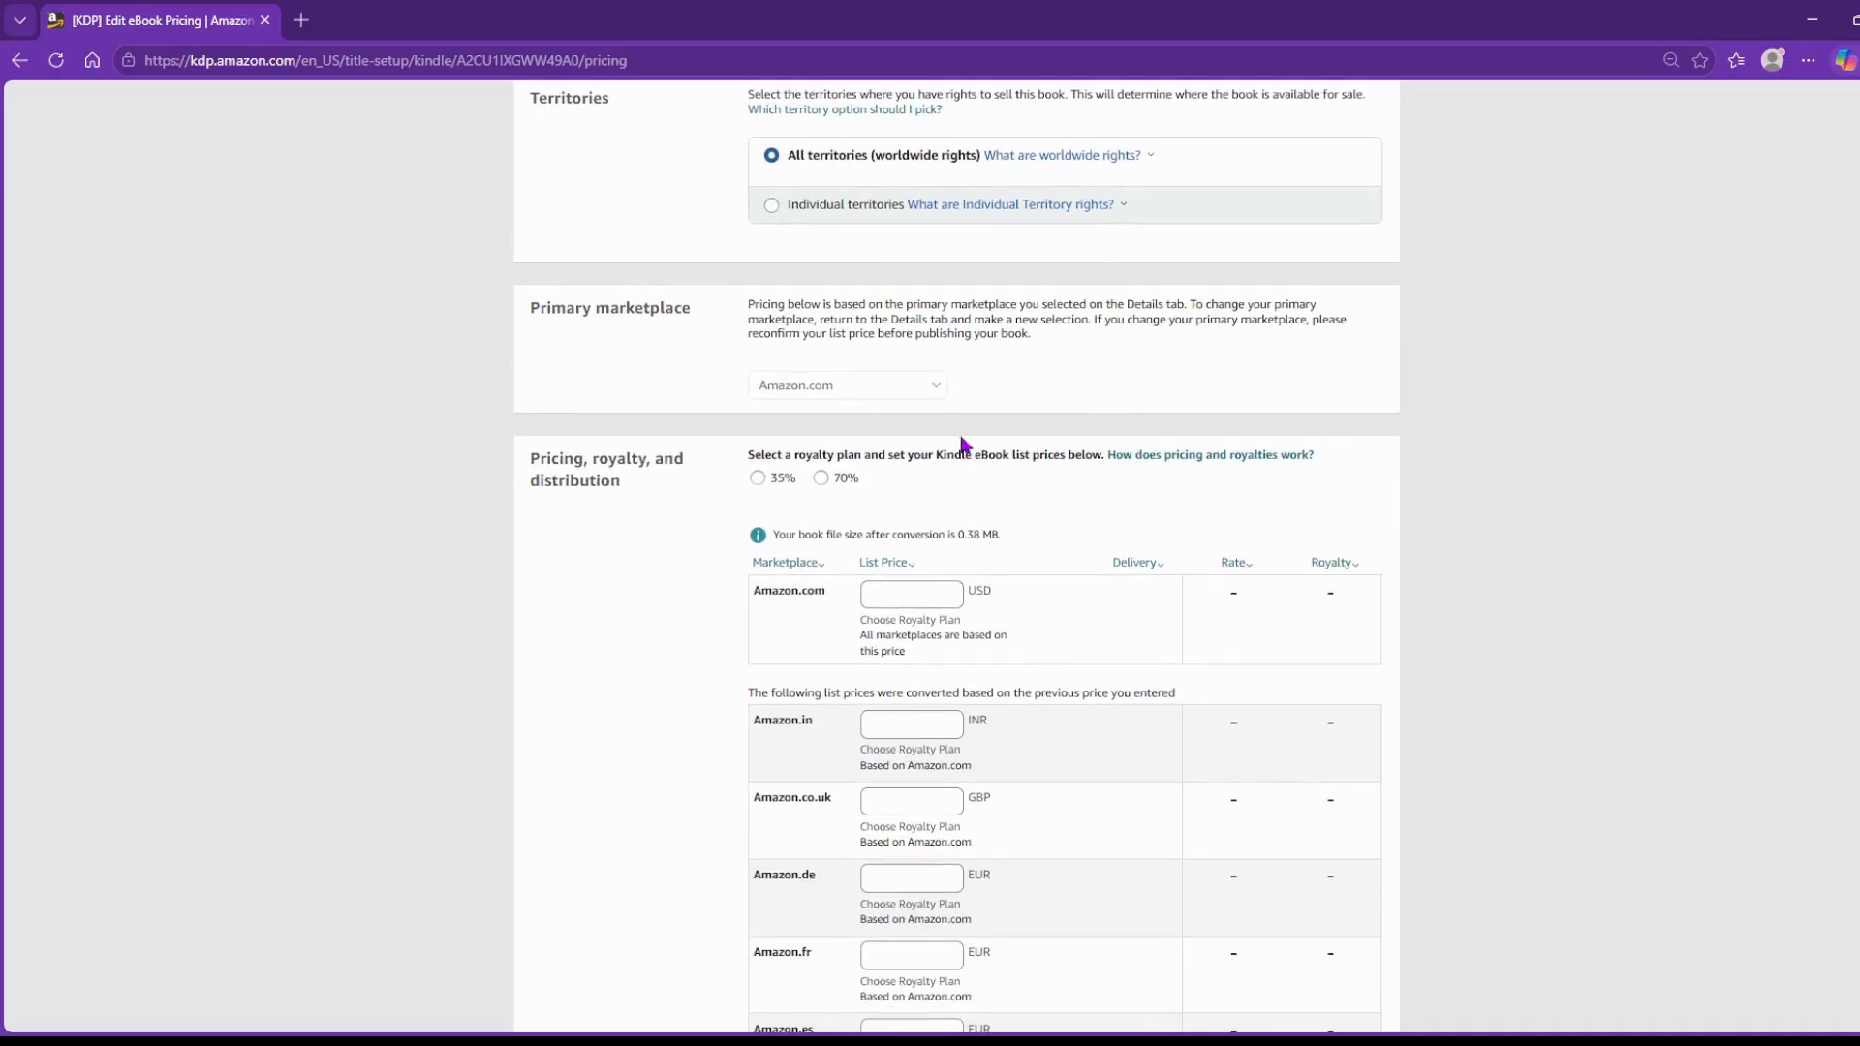
{"action": "left_click", "coordinate": [758, 478]}
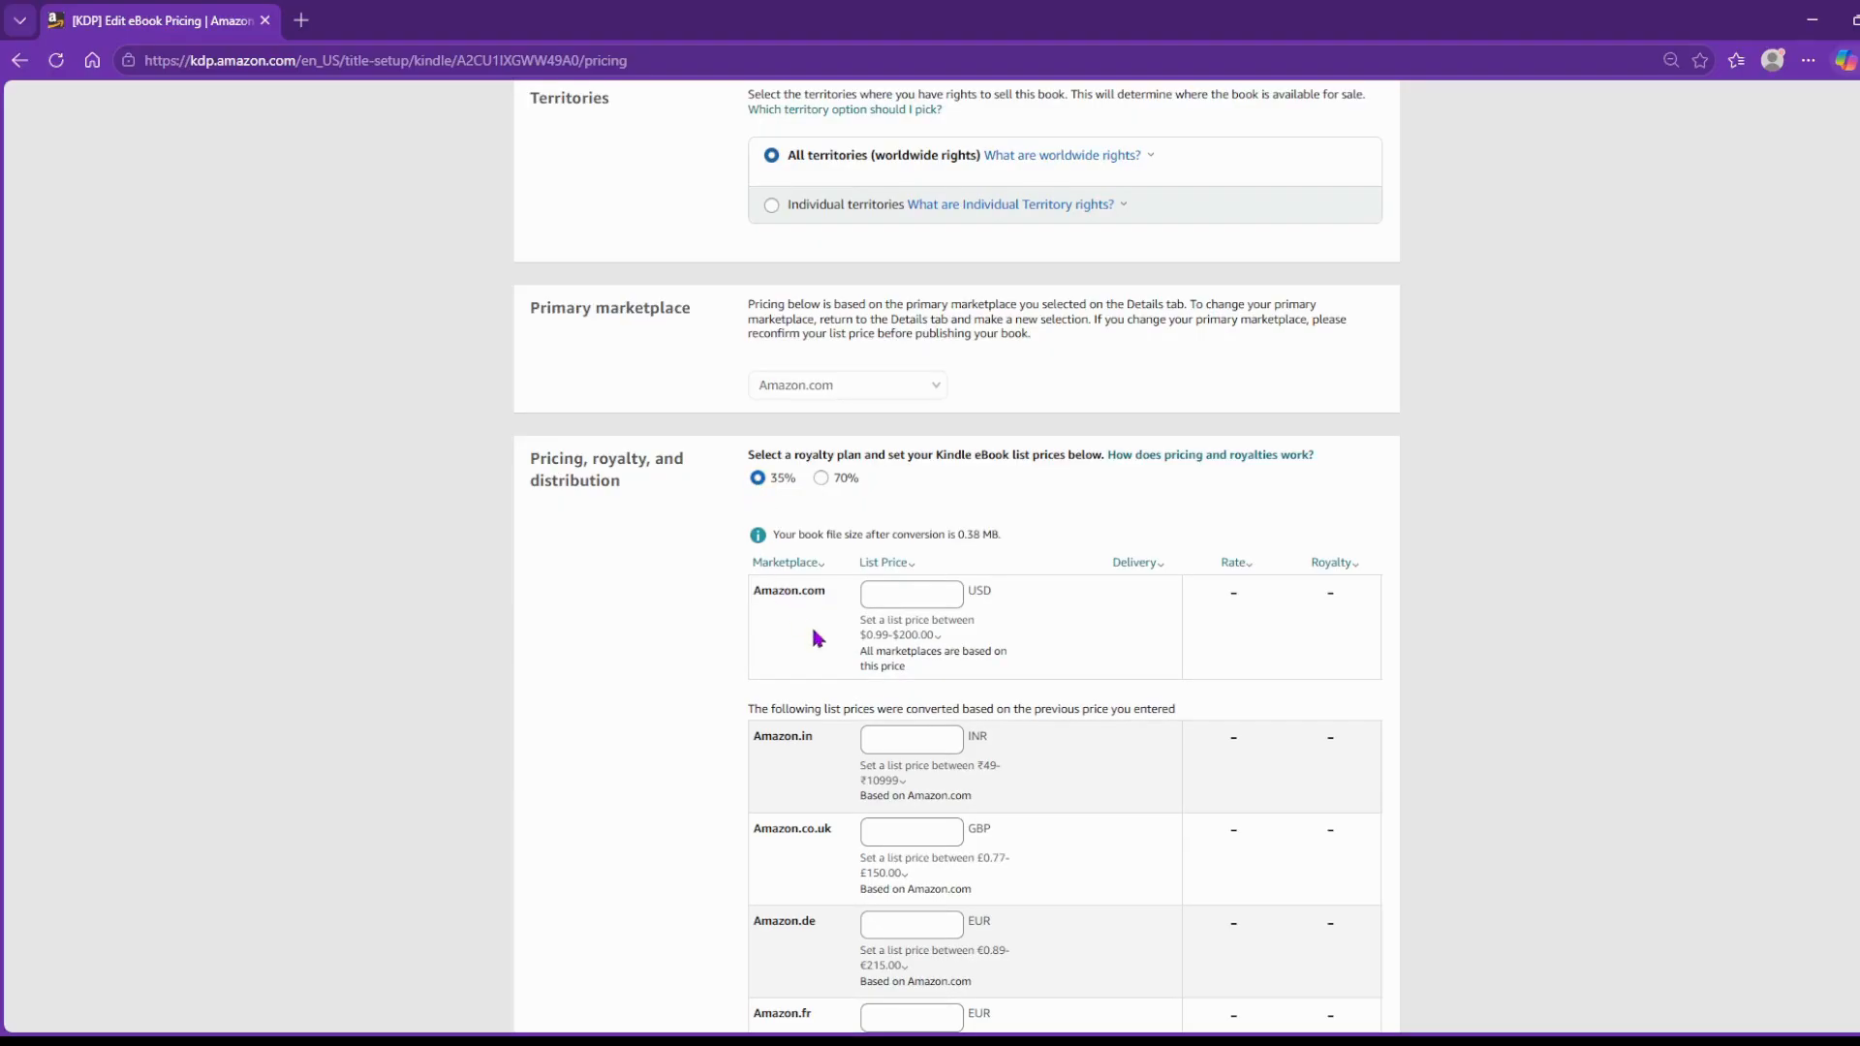
{"action": "left_click", "coordinate": [877, 636]}
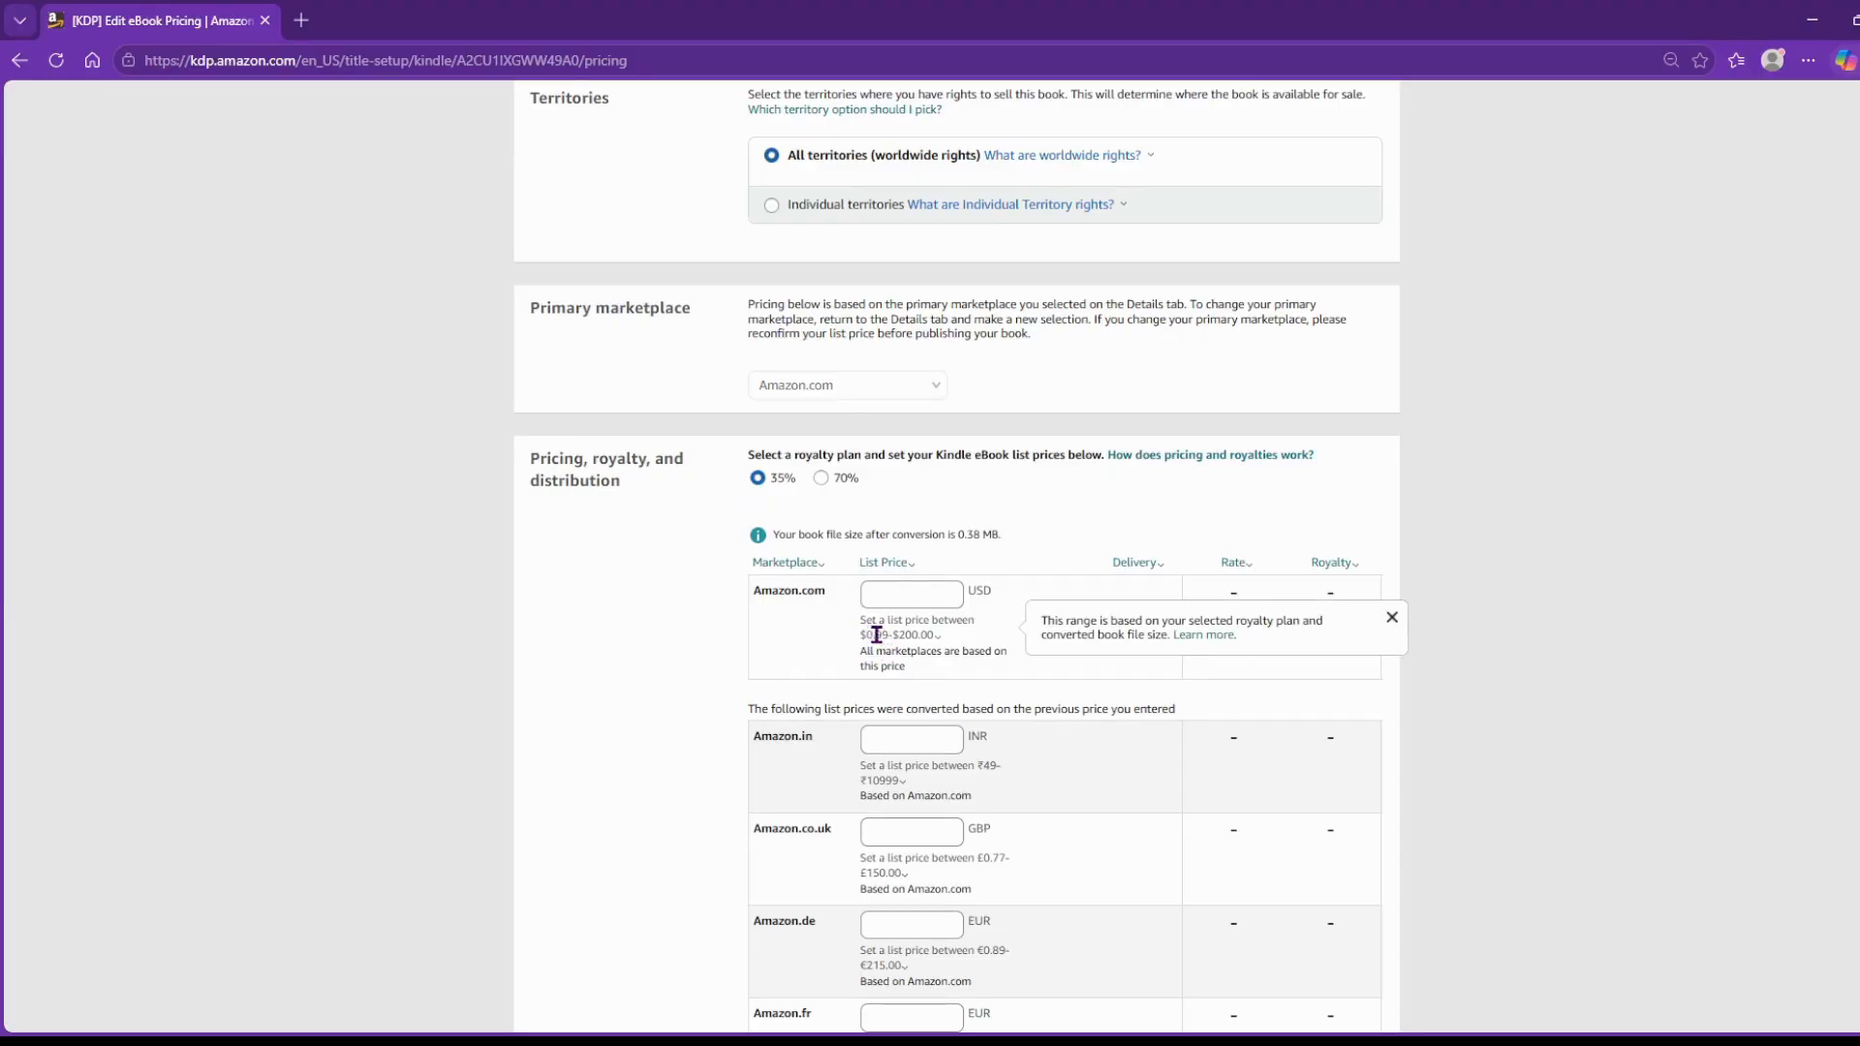
{"action": "left_click", "coordinate": [820, 479]}
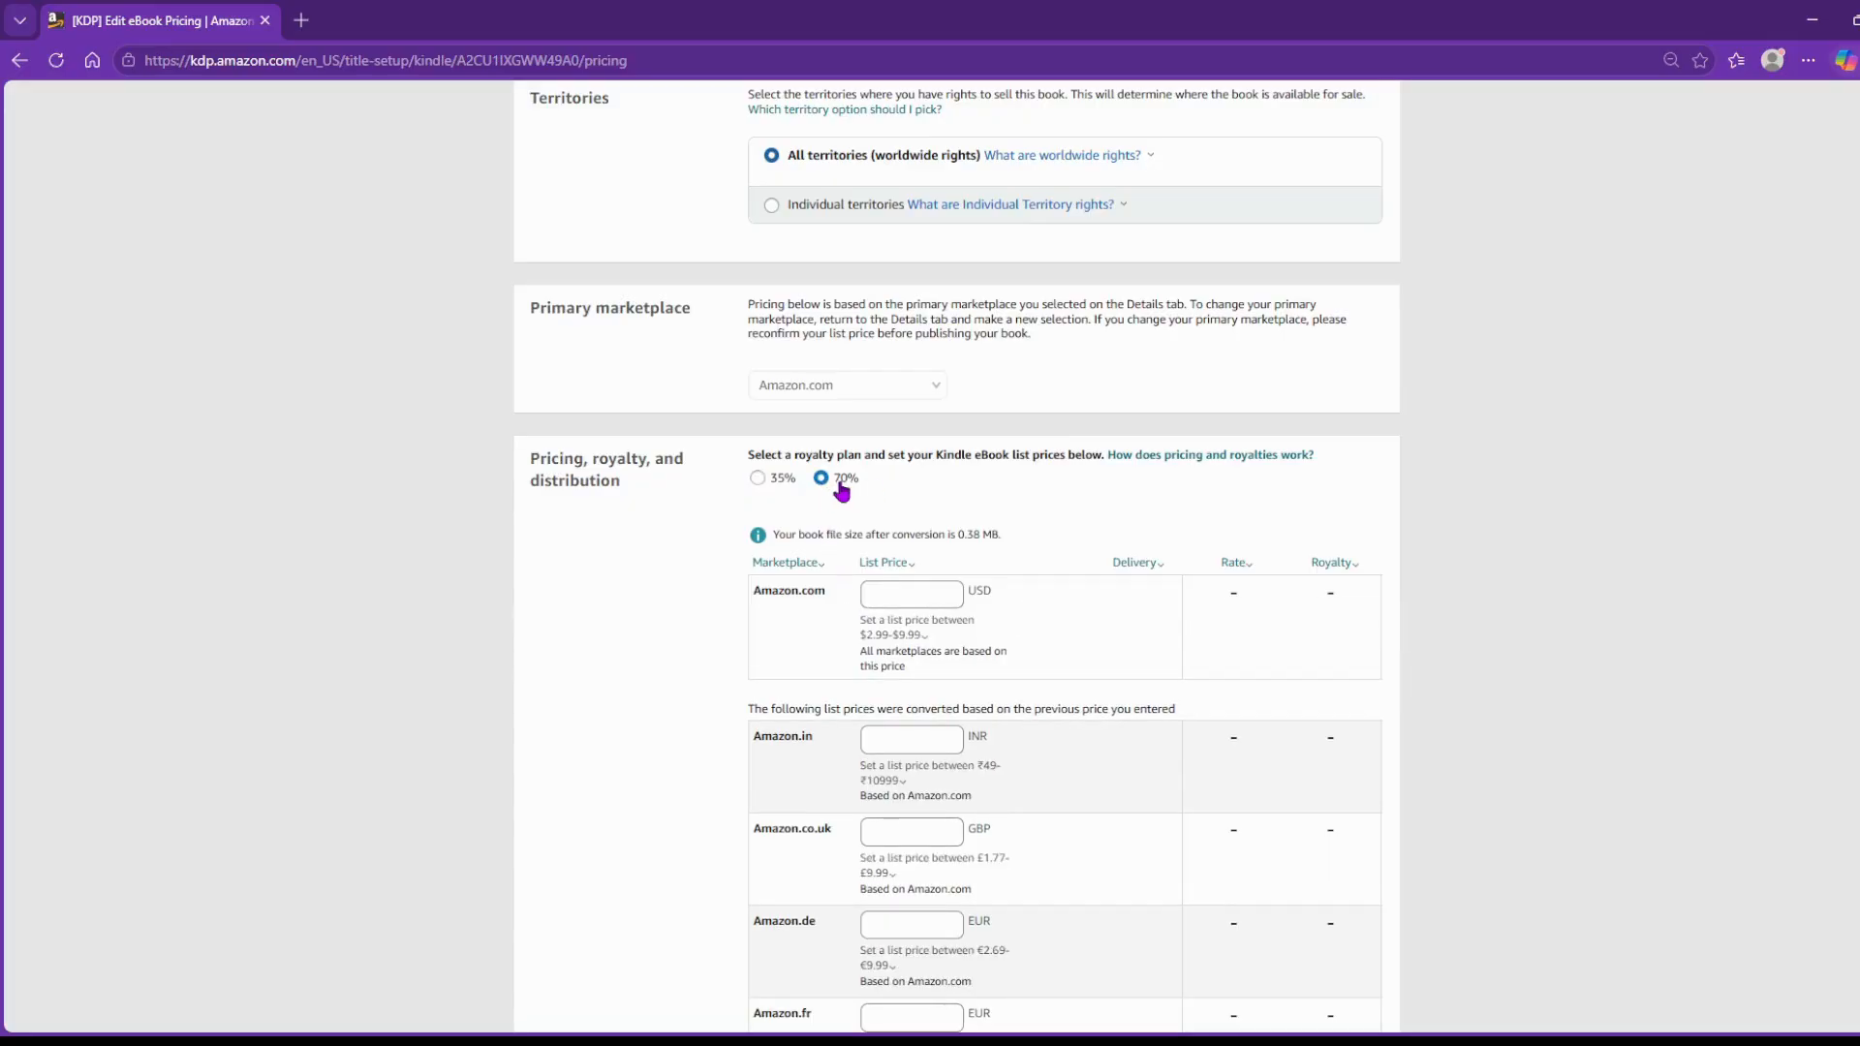
Check the list price range for the 70% royalty plan and set the Amazon.com list price to 5.99 USD.
{"action": "left_click", "coordinate": [869, 637]}
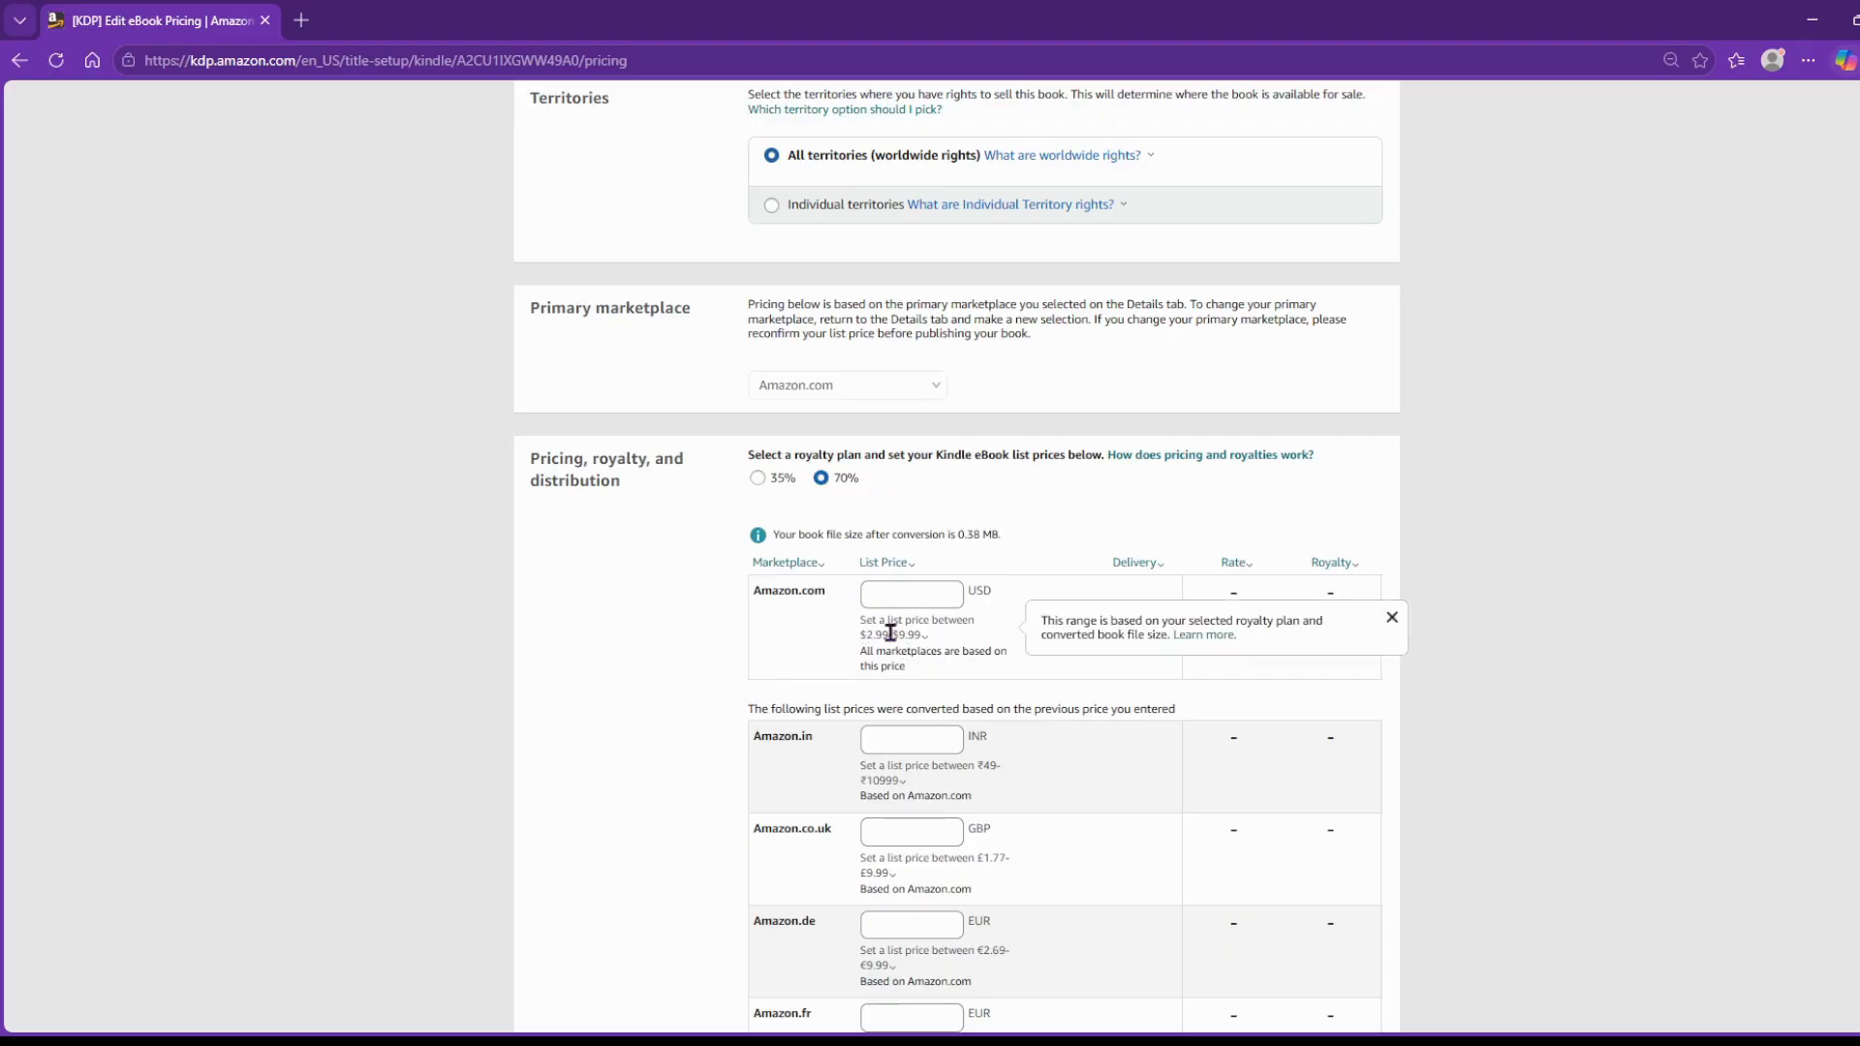
{"action": "left_click", "coordinate": [821, 482]}
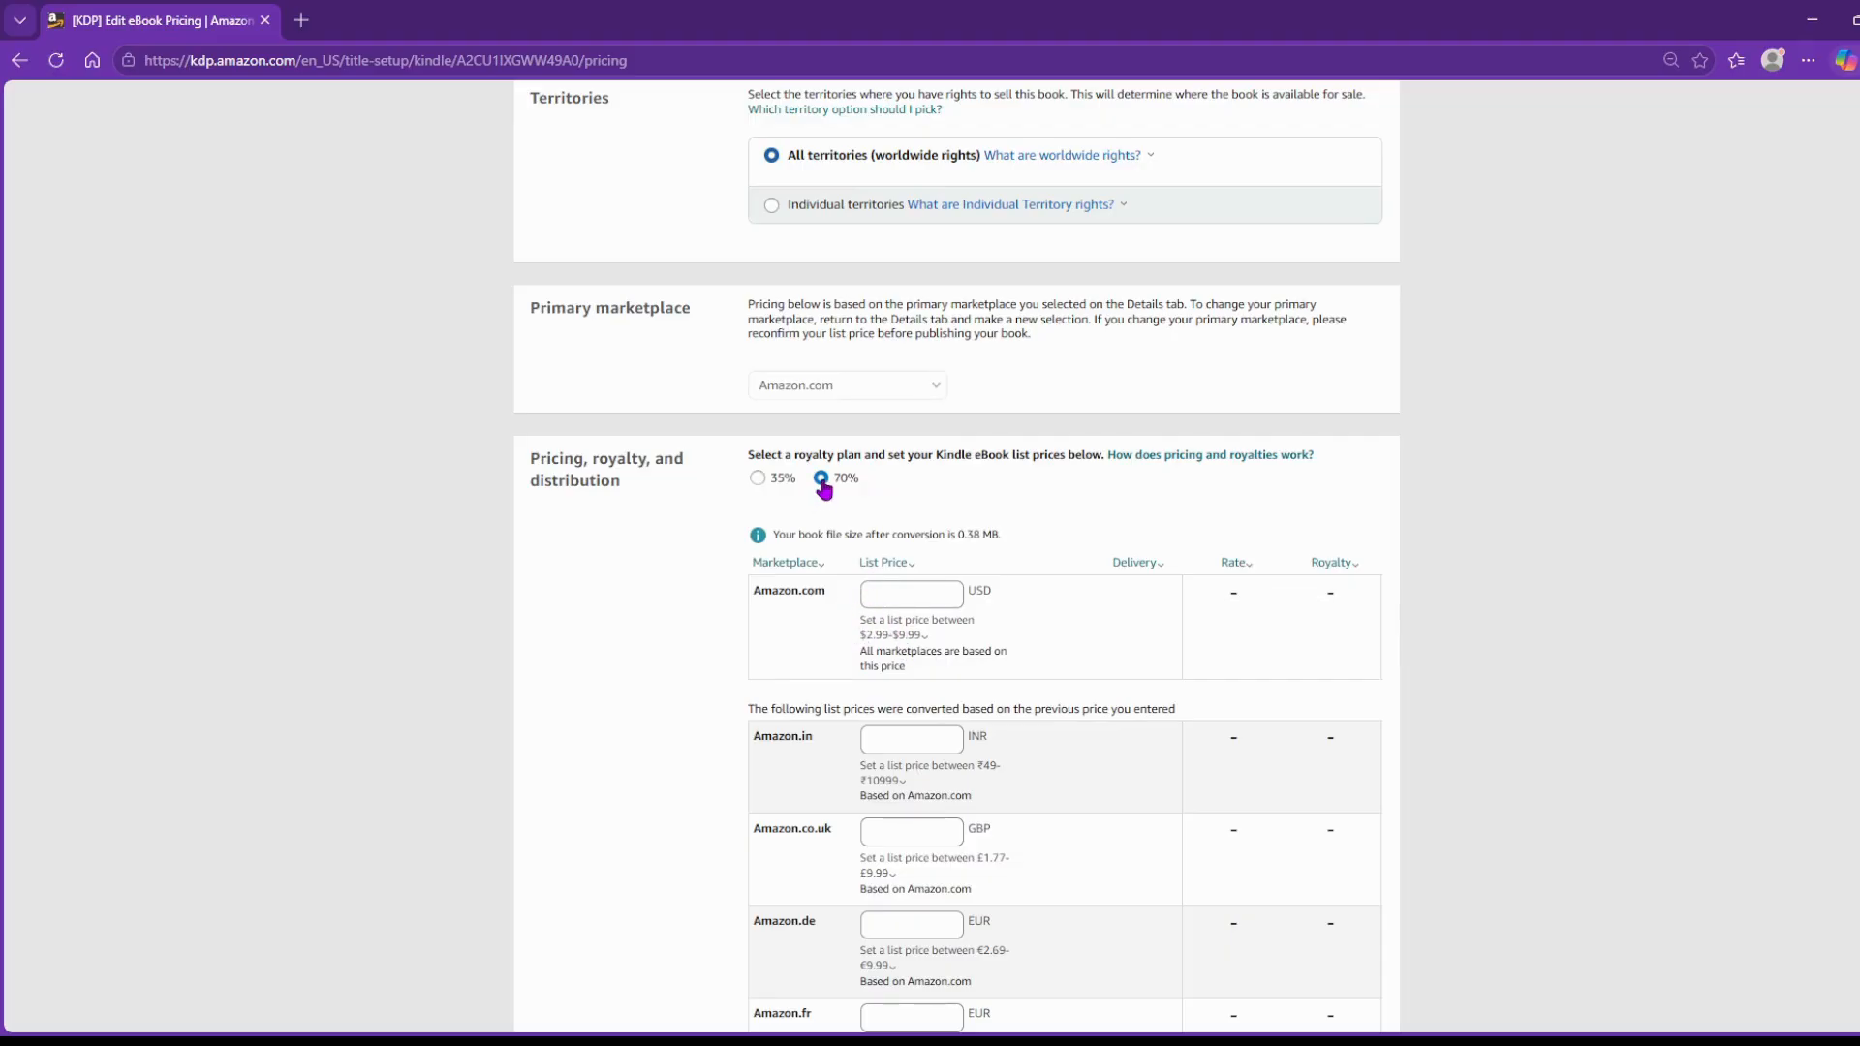
{"action": "left_click", "coordinate": [896, 591]}
{"action": "type", "text": "5.99"}
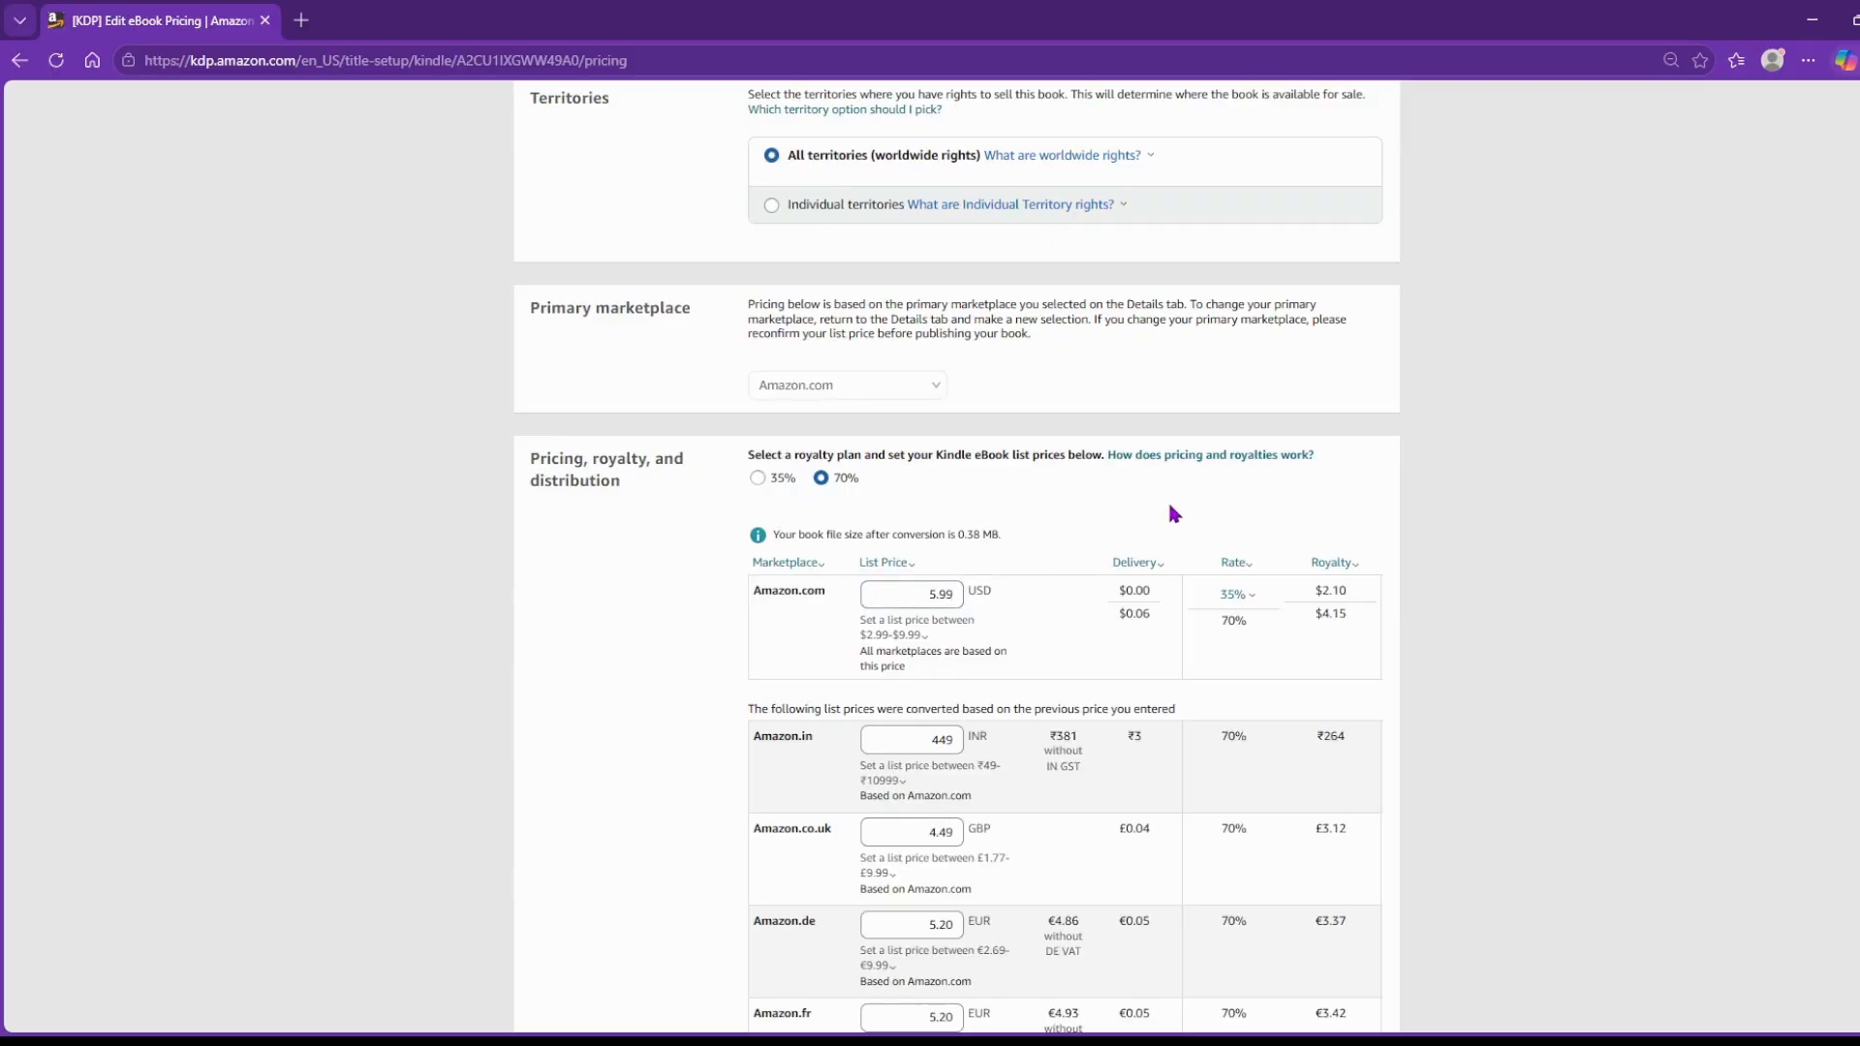
Review the Amazon.com royalty rates, the KDP Select enrollment, the converted marketplace prices and the publishing terms on the pricing page.
{"action": "left_click", "coordinate": [1231, 596]}
{"action": "scroll", "coordinate": [1132, 499], "scroll_direction": "up", "scroll_amount": 5}
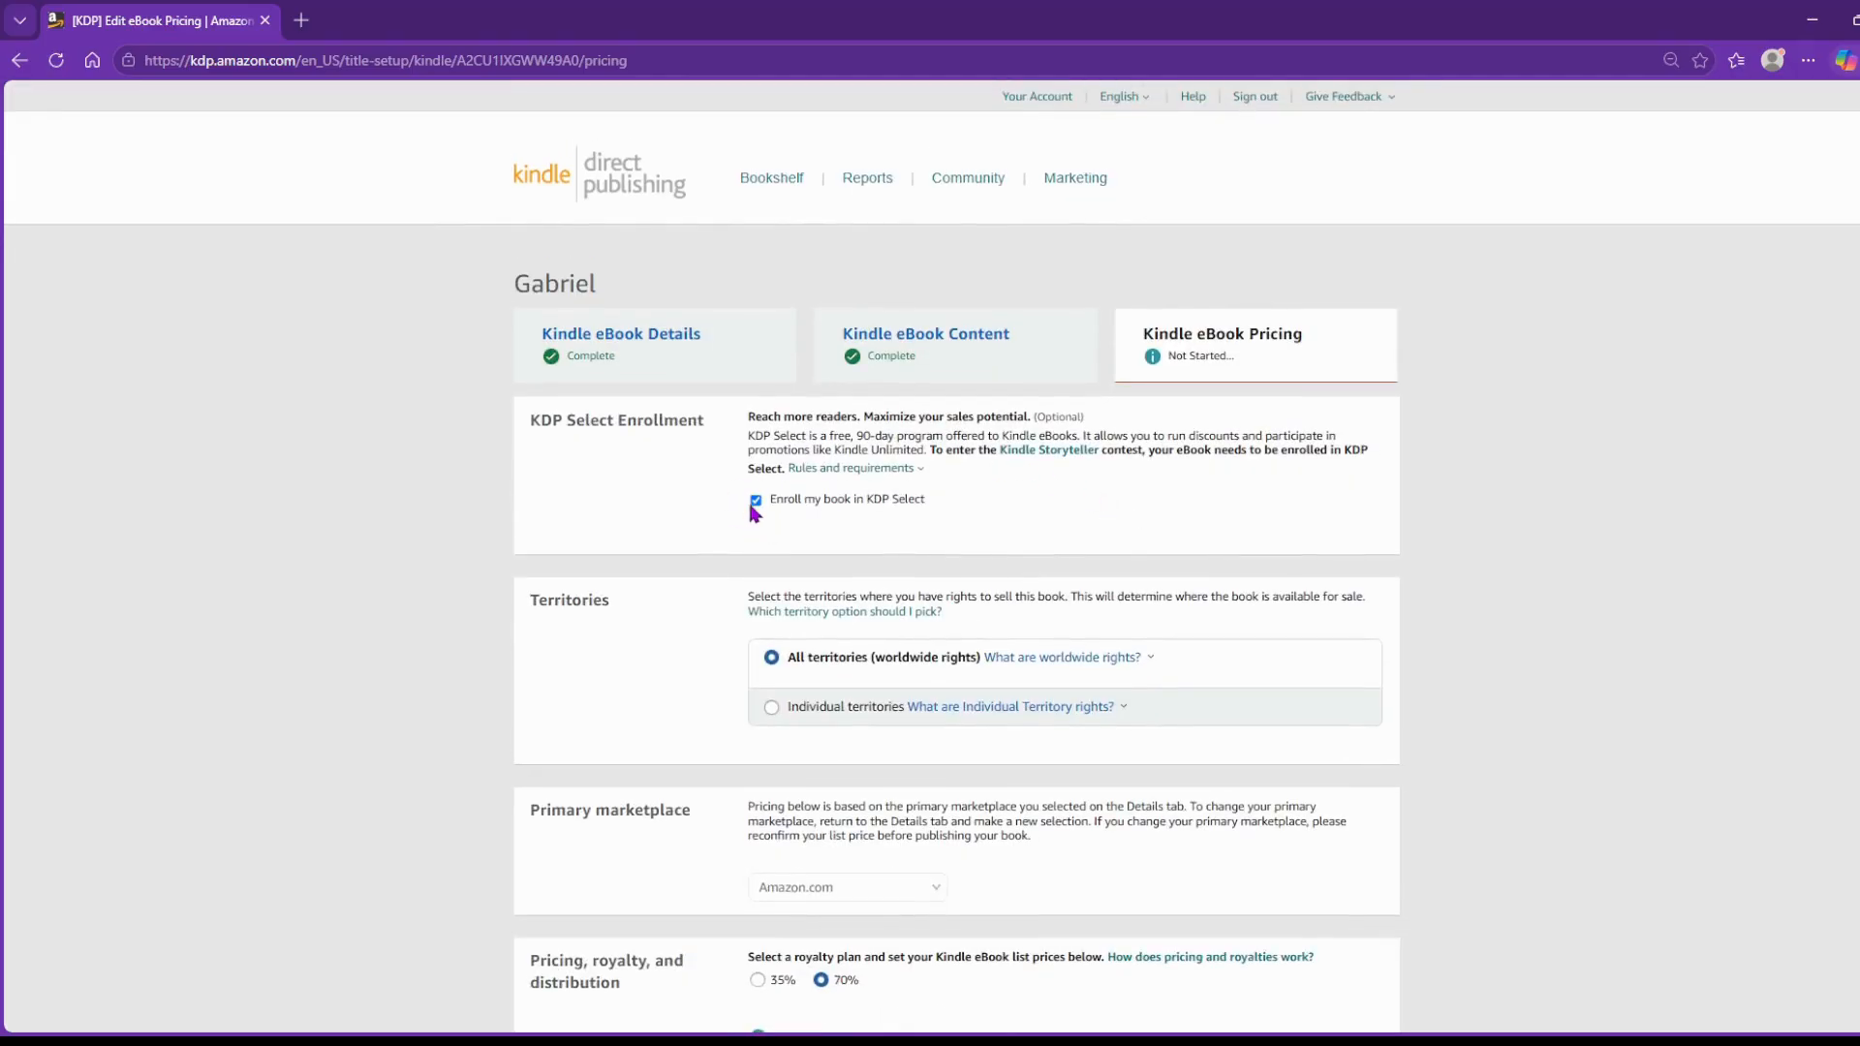
{"action": "scroll", "coordinate": [1222, 532], "scroll_direction": "down", "scroll_amount": 5}
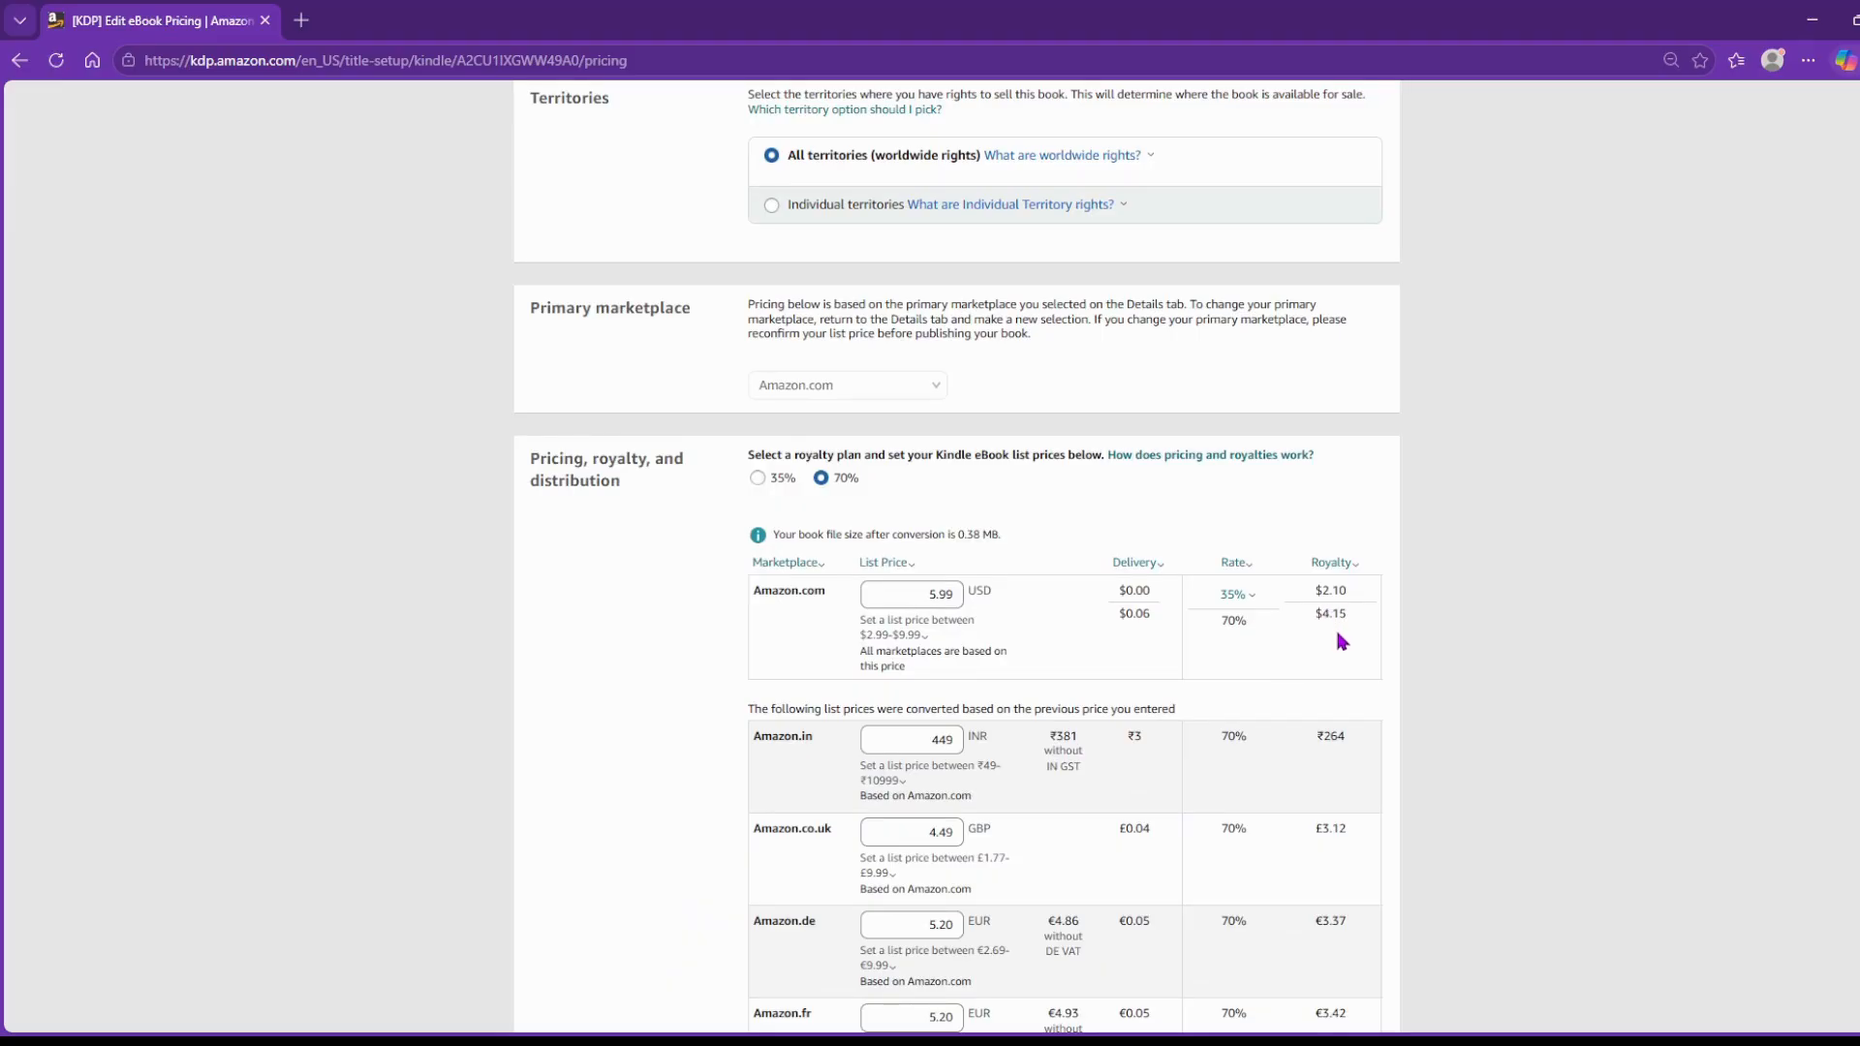
{"action": "scroll", "coordinate": [1308, 657], "scroll_direction": "up", "scroll_amount": 5}
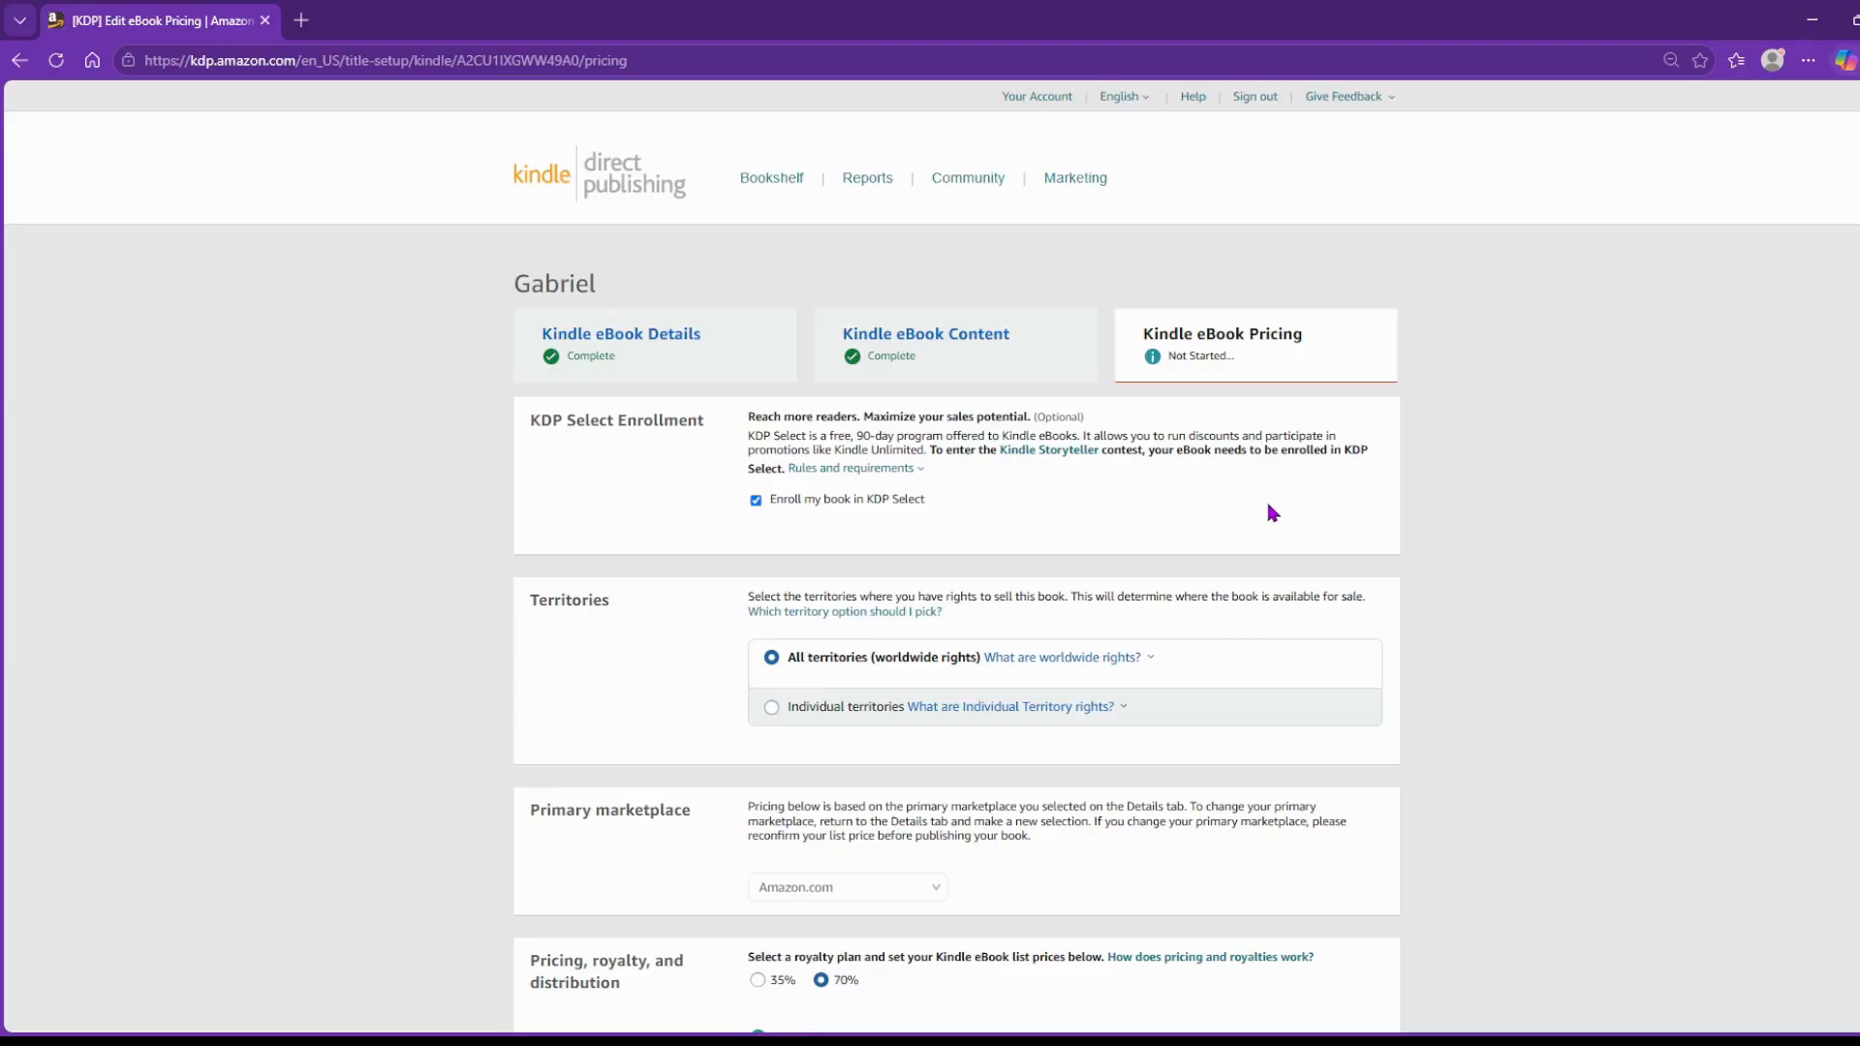
{"action": "scroll", "coordinate": [1272, 512], "scroll_direction": "down", "scroll_amount": 5}
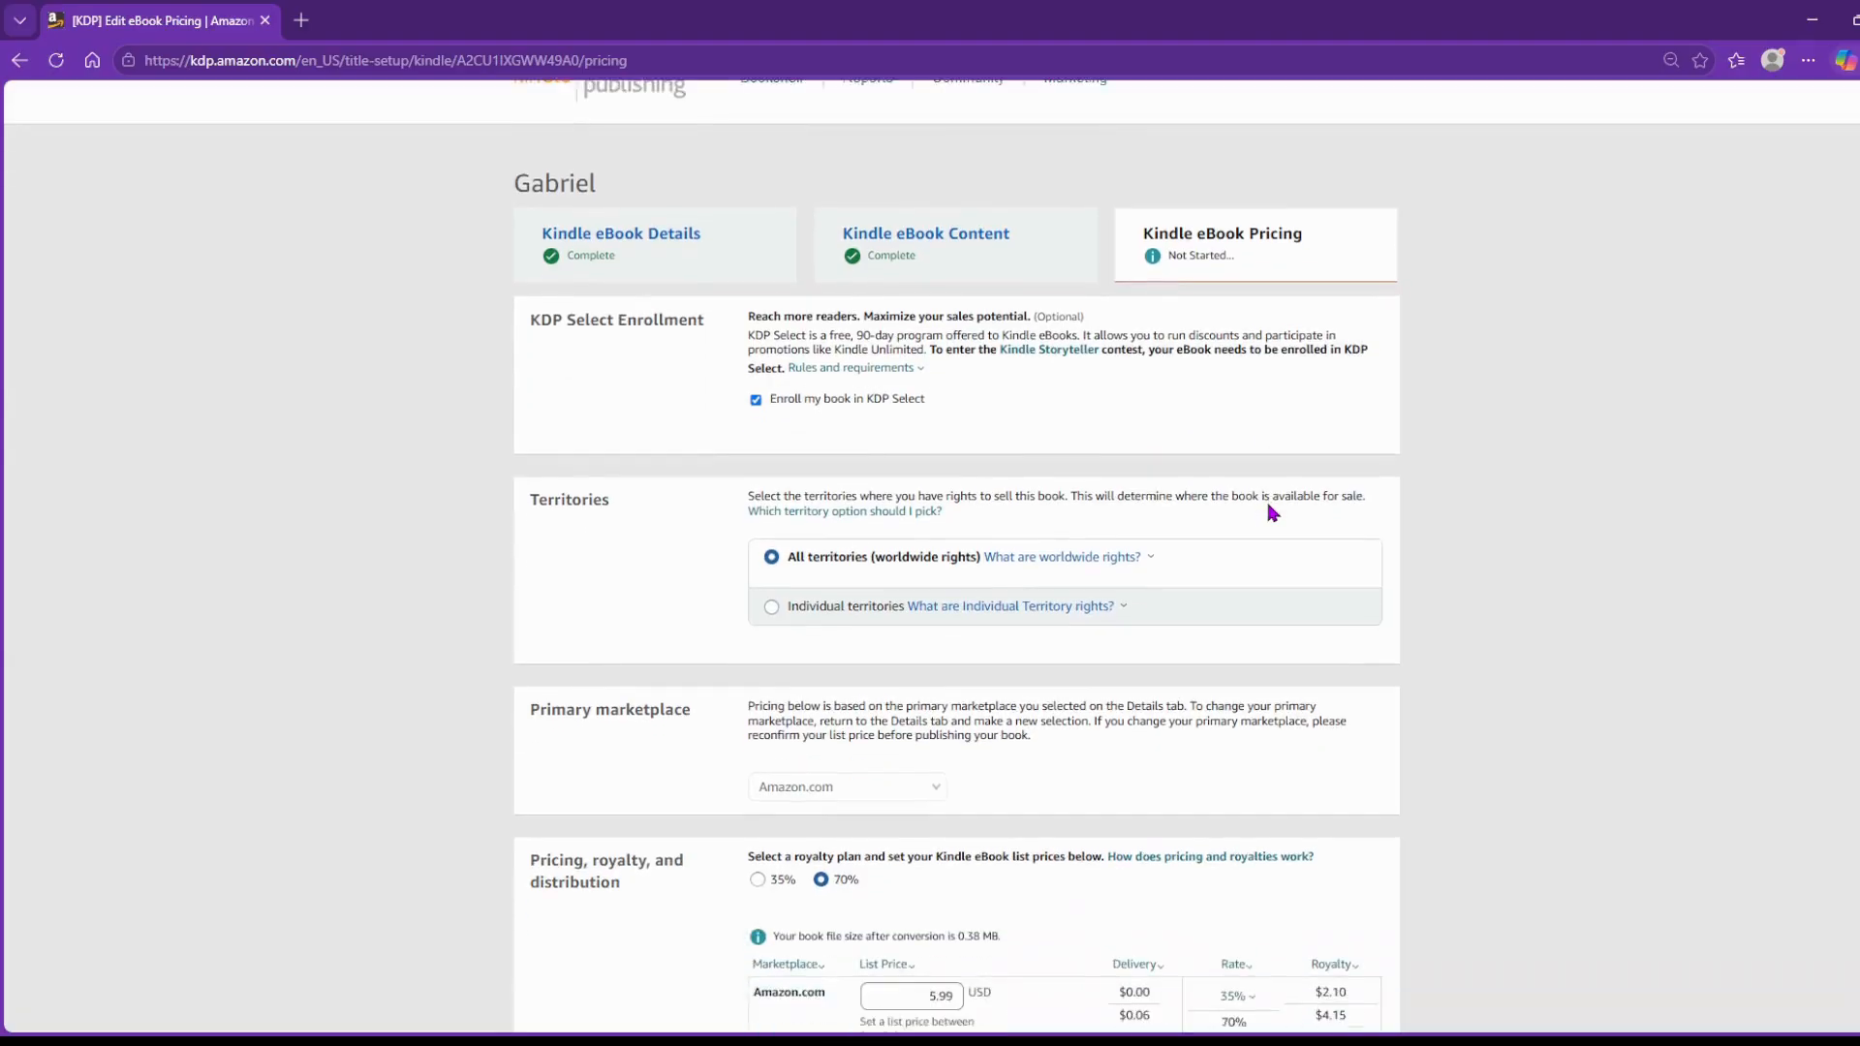
{"action": "scroll", "coordinate": [1338, 520], "scroll_direction": "down", "scroll_amount": 2}
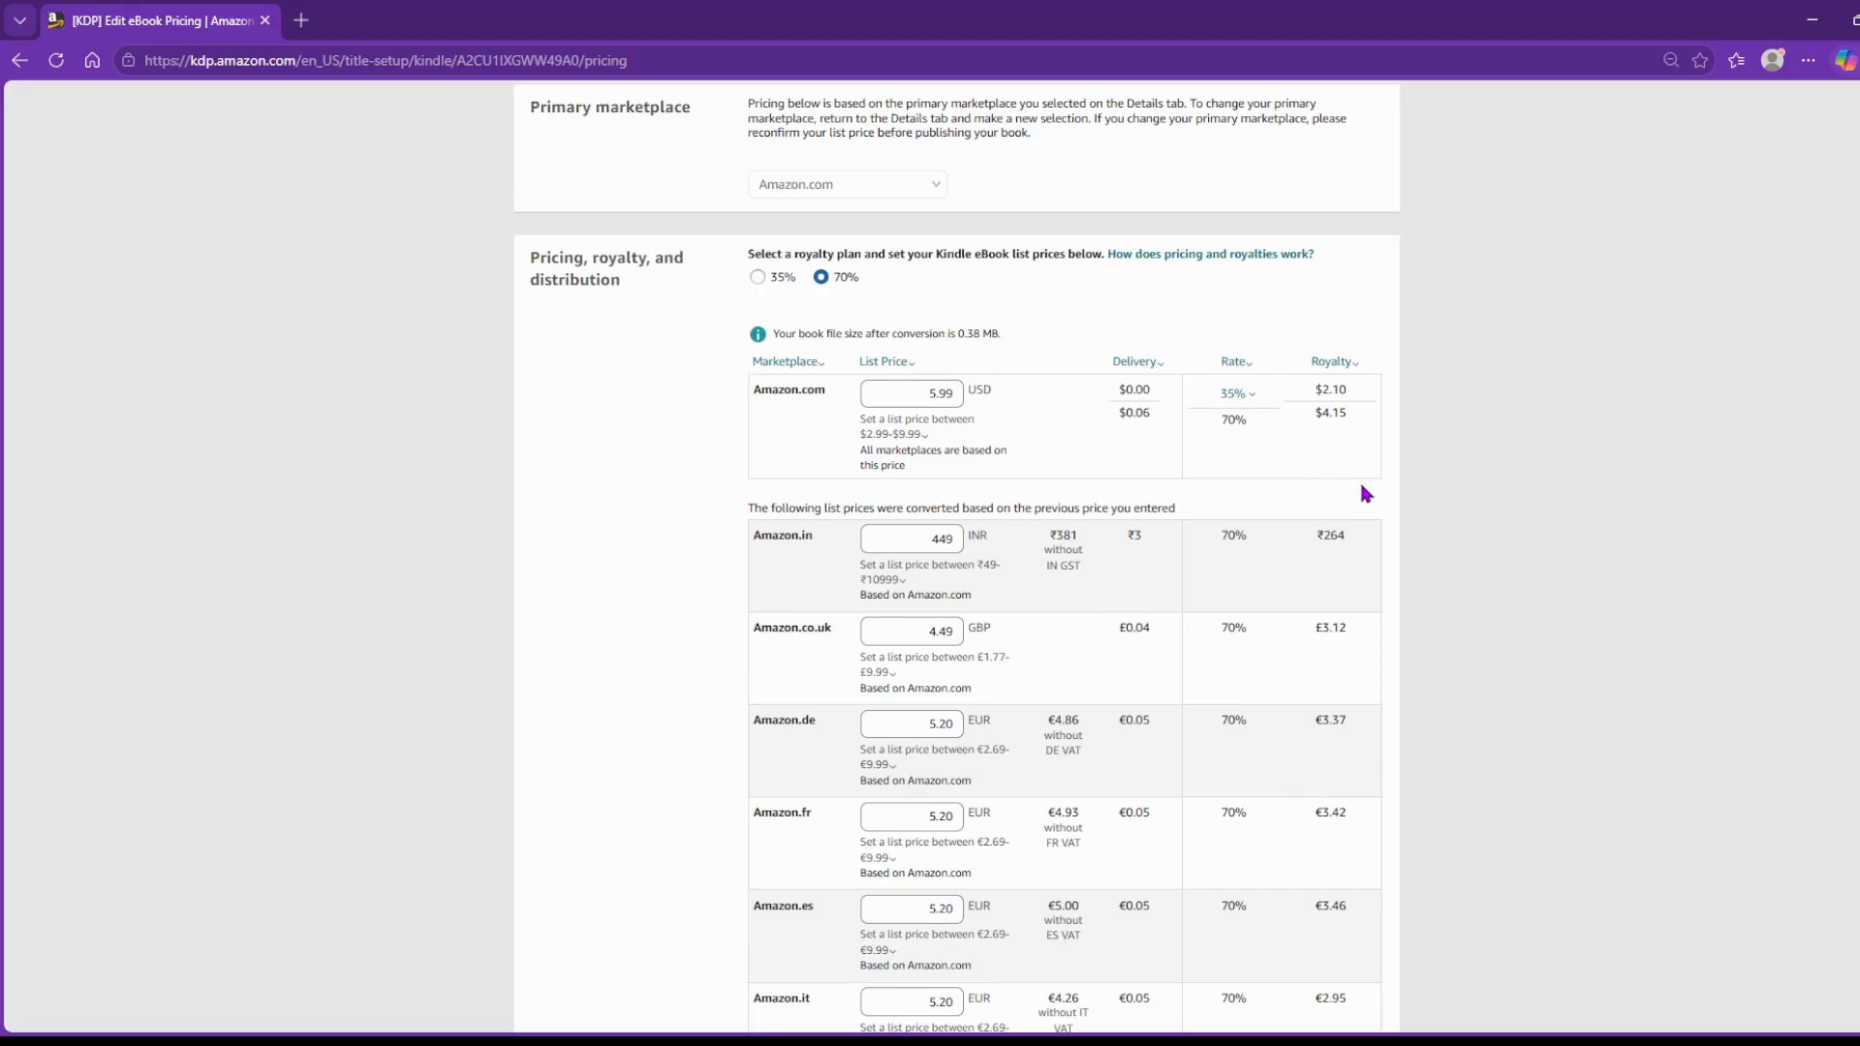
{"action": "scroll", "coordinate": [1357, 494], "scroll_direction": "down", "scroll_amount": 2}
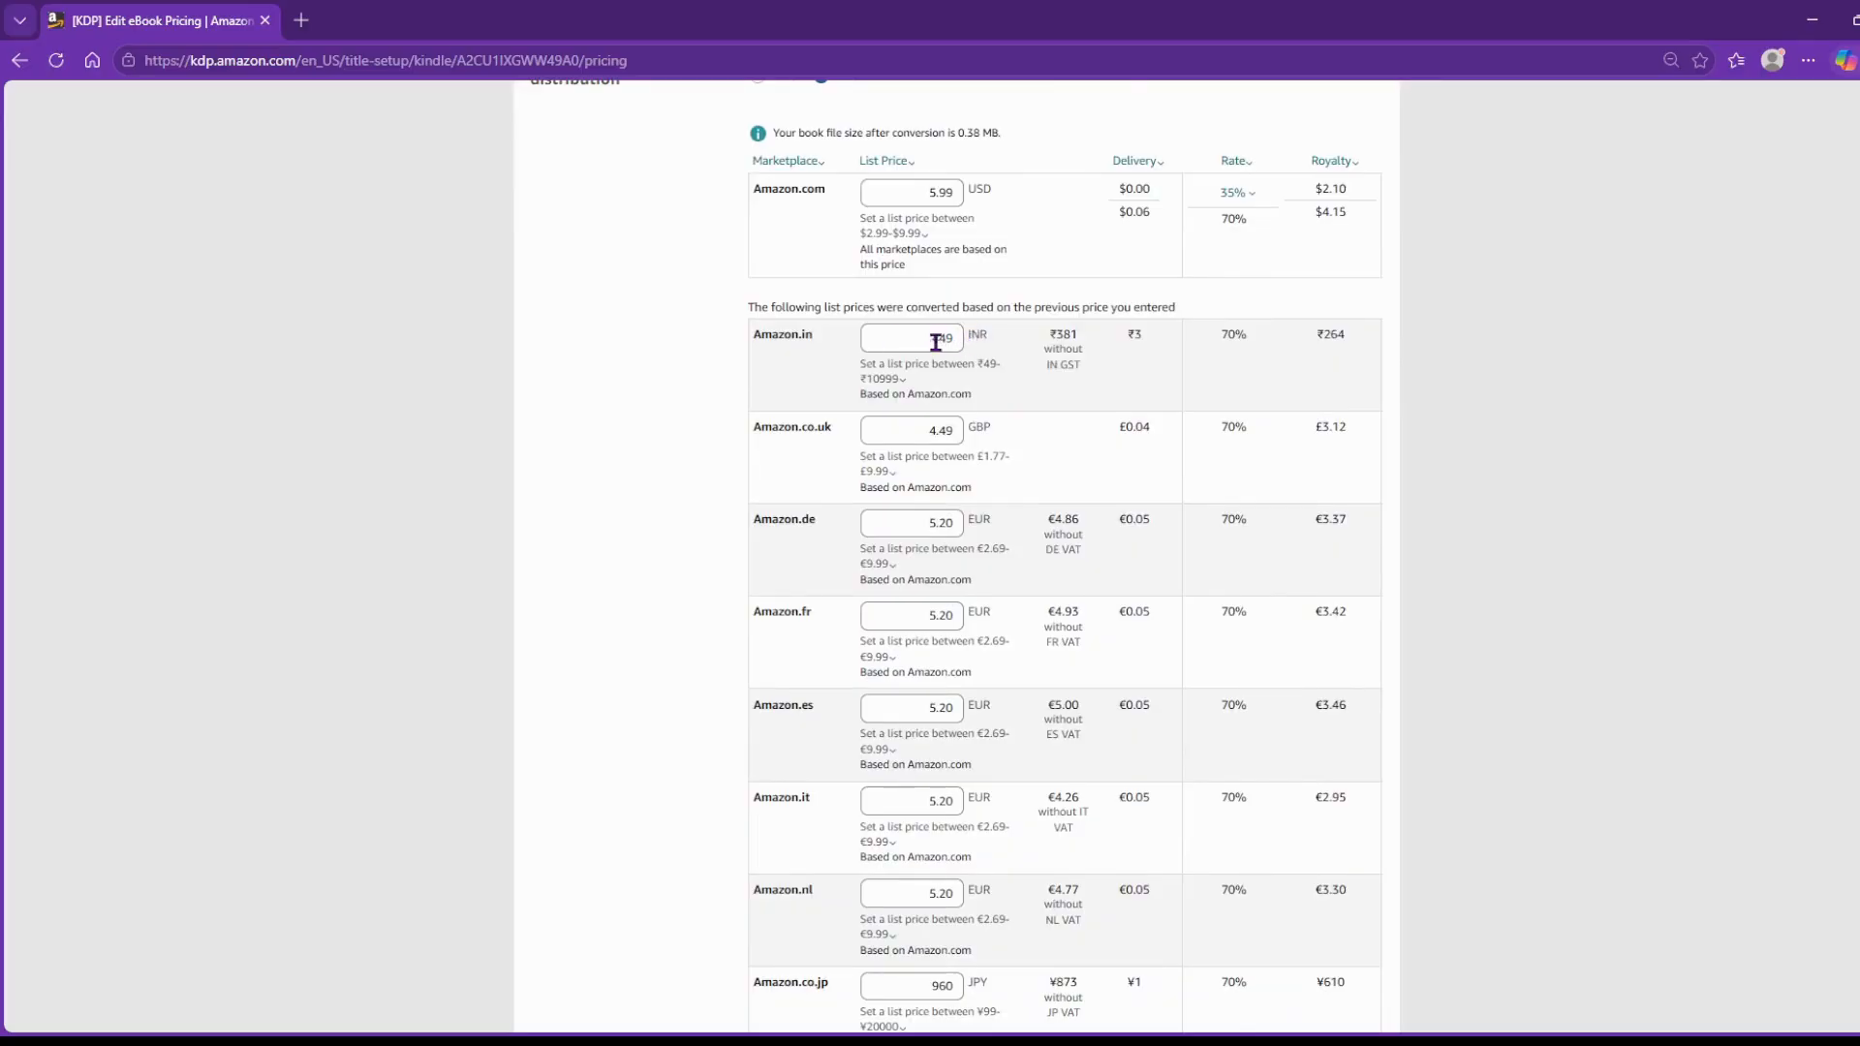
{"action": "scroll", "coordinate": [1280, 408], "scroll_direction": "up", "scroll_amount": 1}
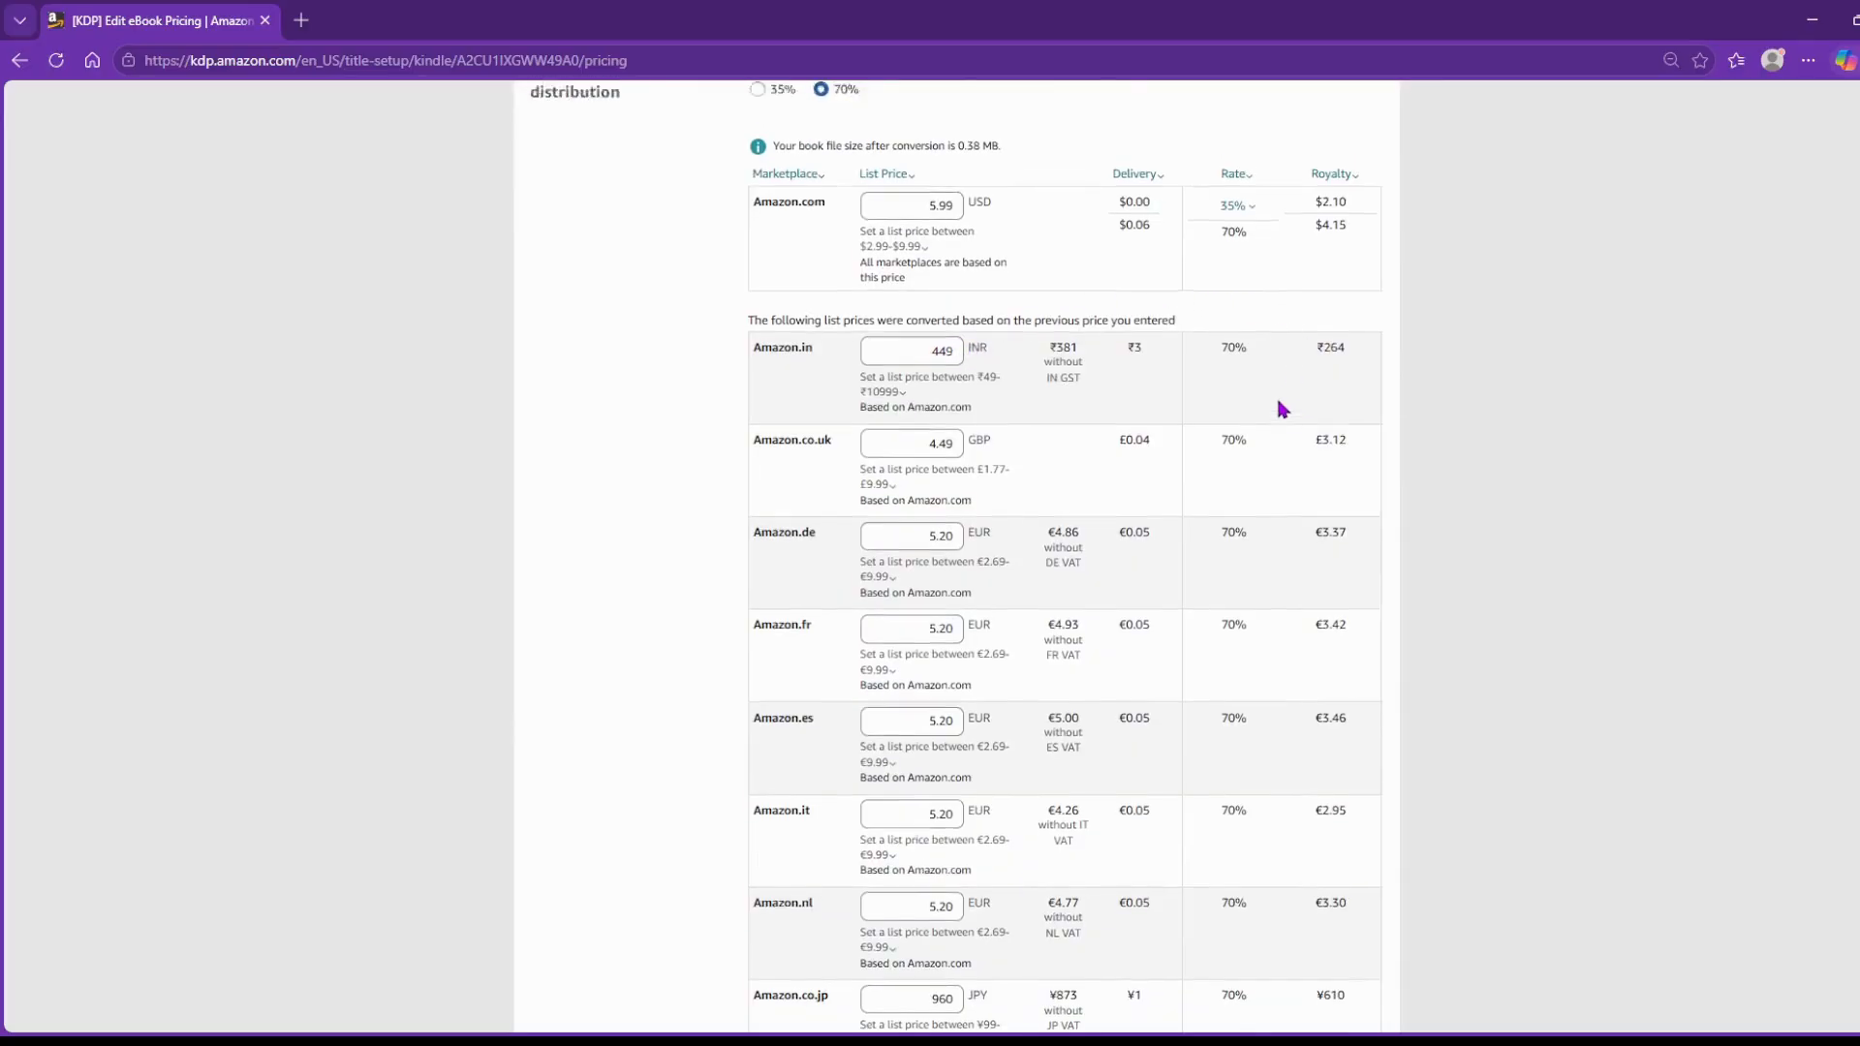
{"action": "scroll", "coordinate": [1278, 409], "scroll_direction": "up", "scroll_amount": 2}
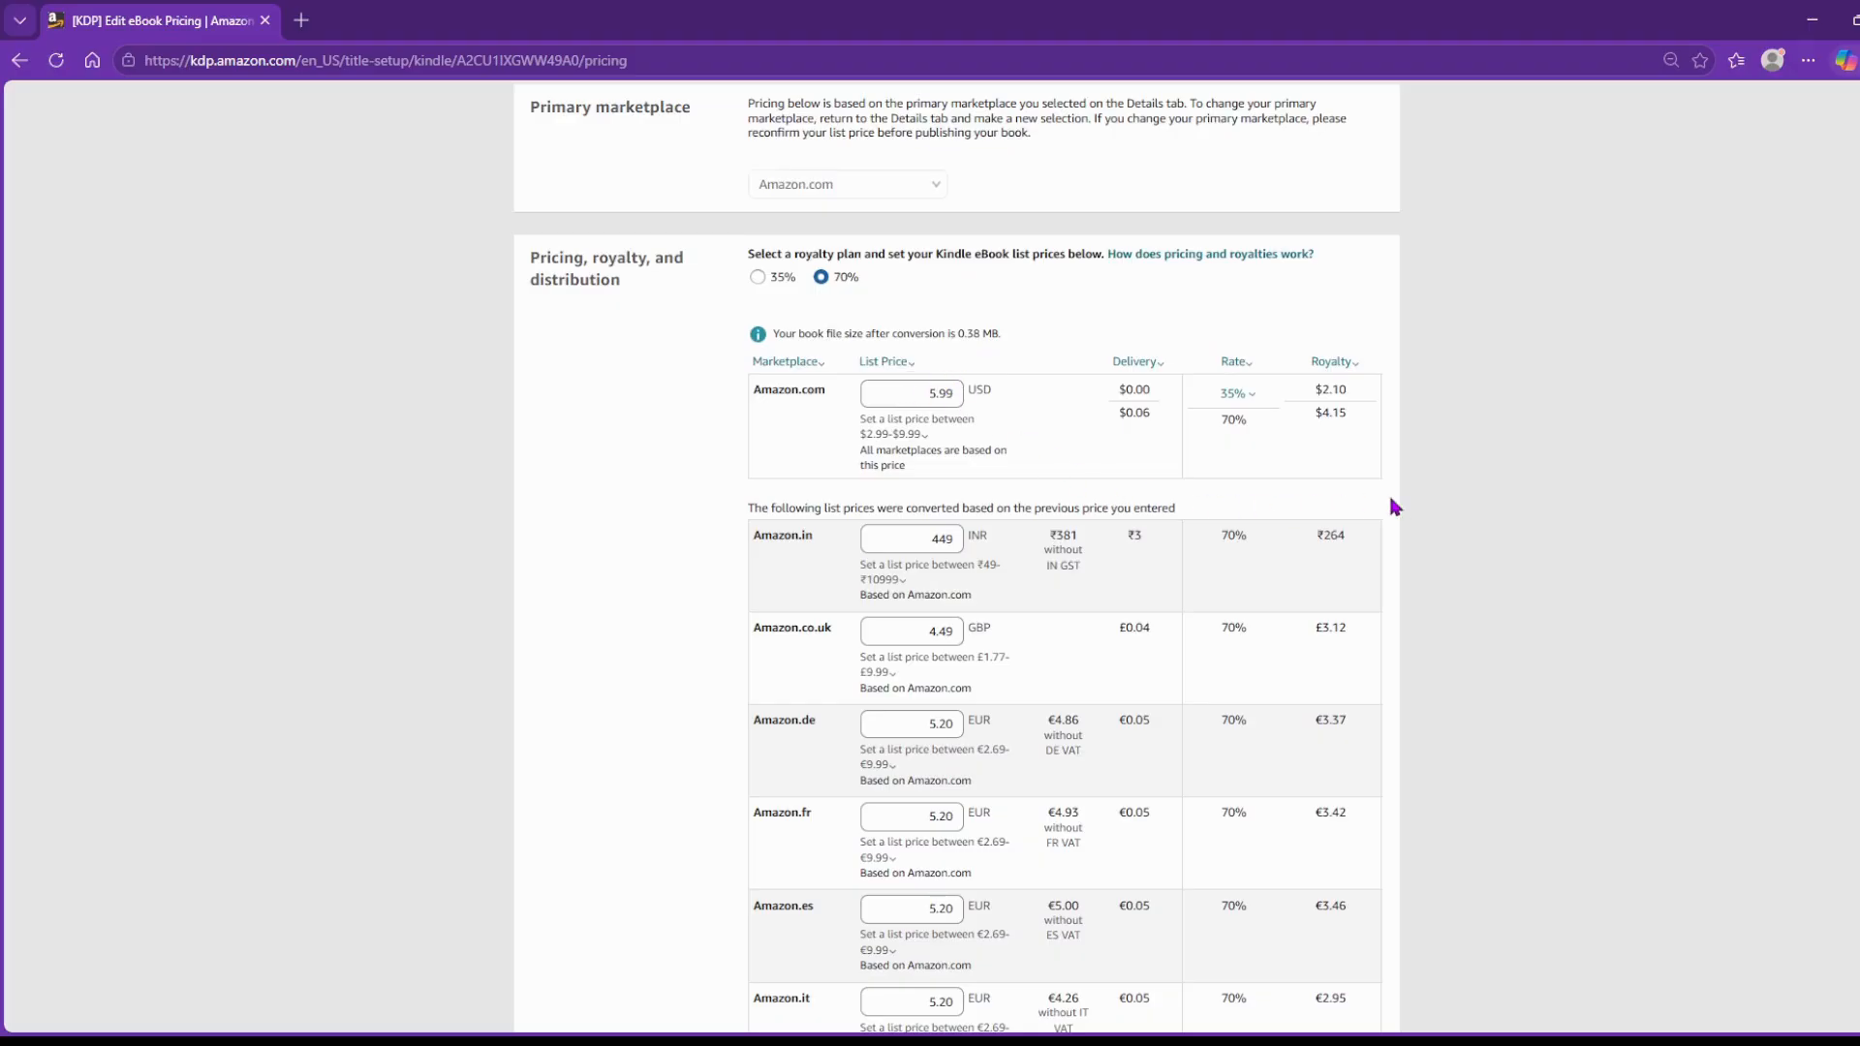
{"action": "scroll", "coordinate": [1393, 506], "scroll_direction": "down", "scroll_amount": 9}
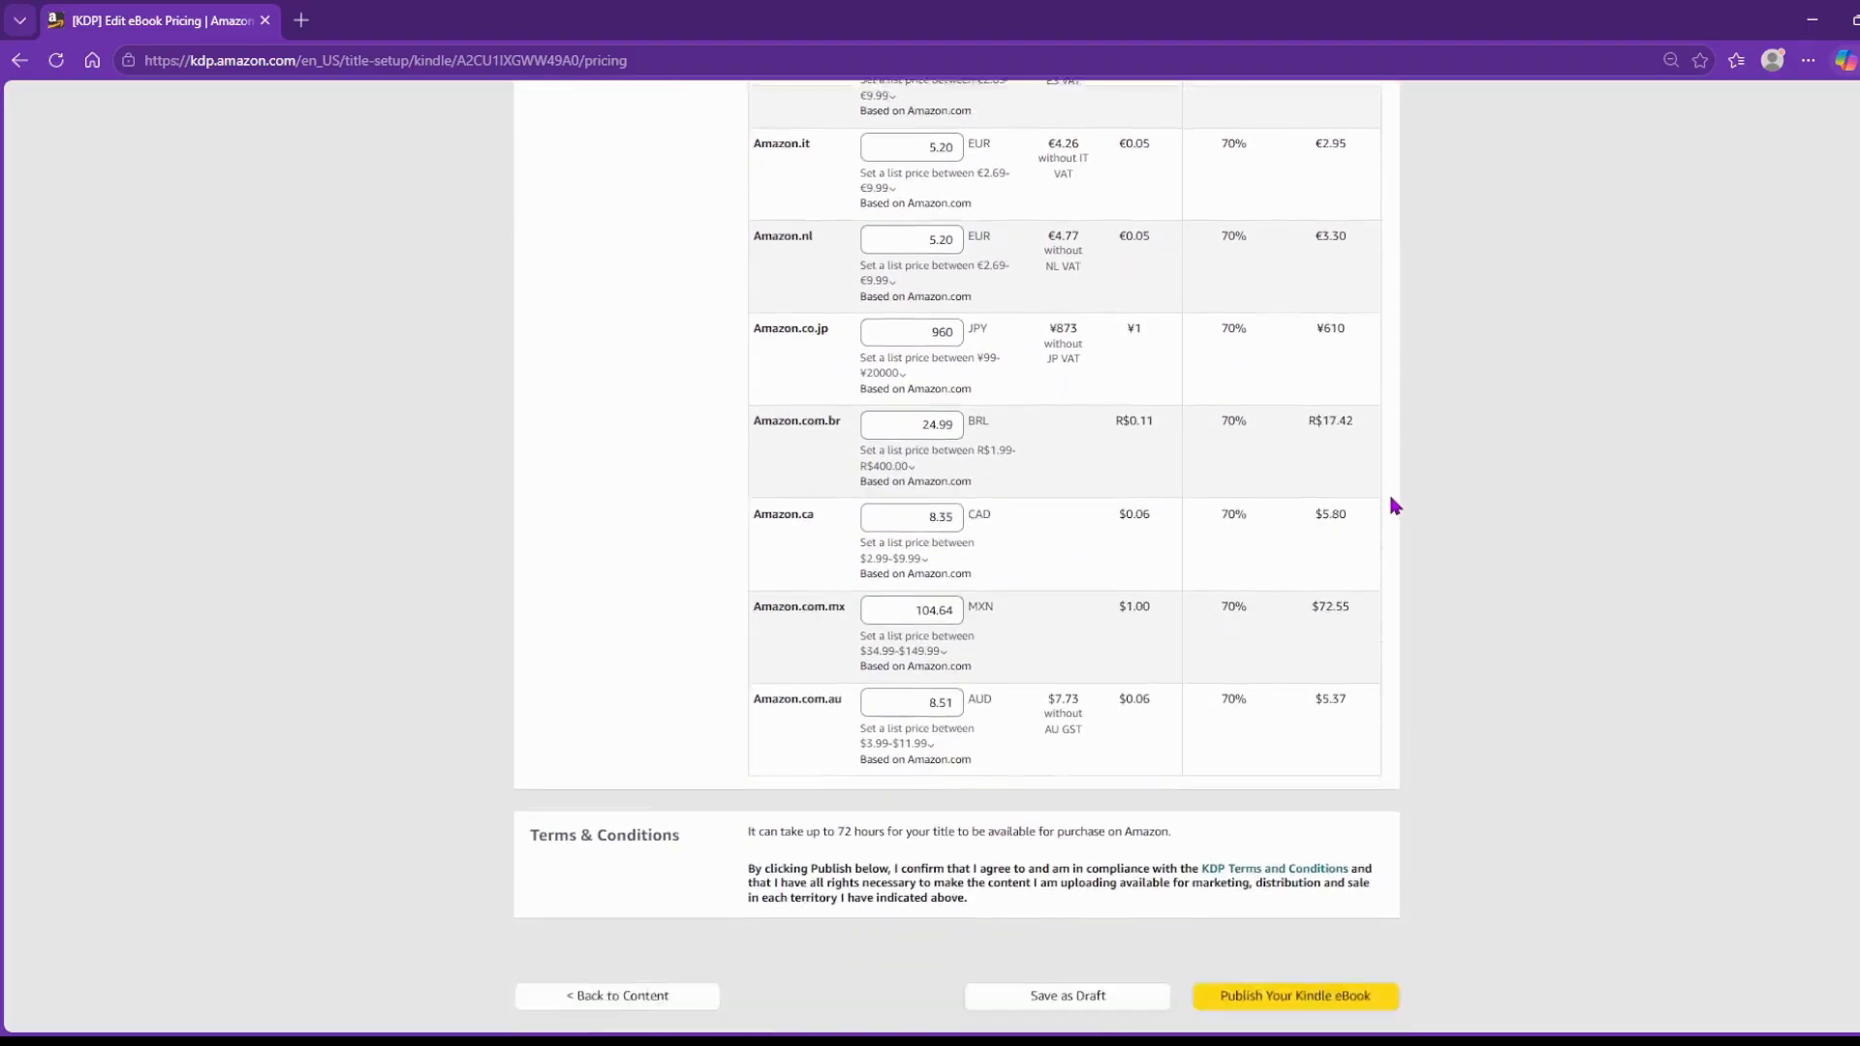
{"action": "scroll", "coordinate": [1393, 506], "scroll_direction": "down", "scroll_amount": 3}
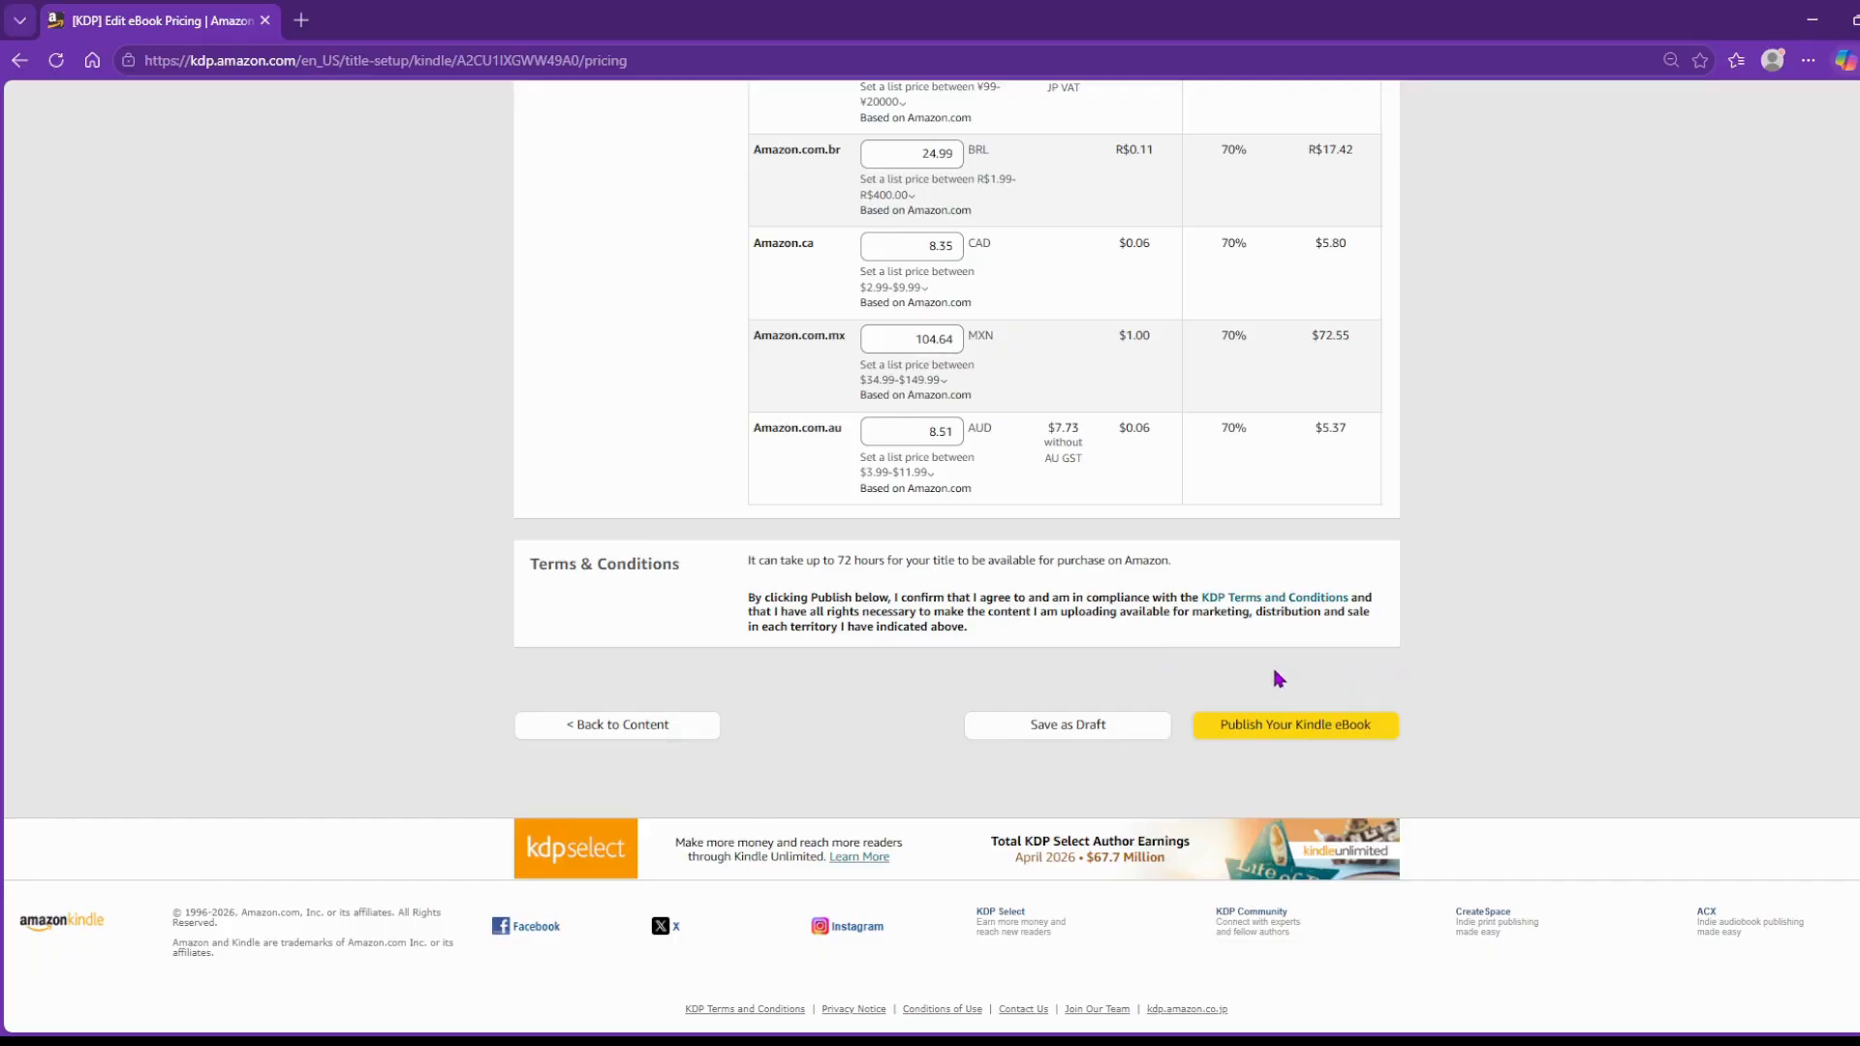
{"action": "scroll", "coordinate": [1037, 651], "scroll_direction": "up", "scroll_amount": 20}
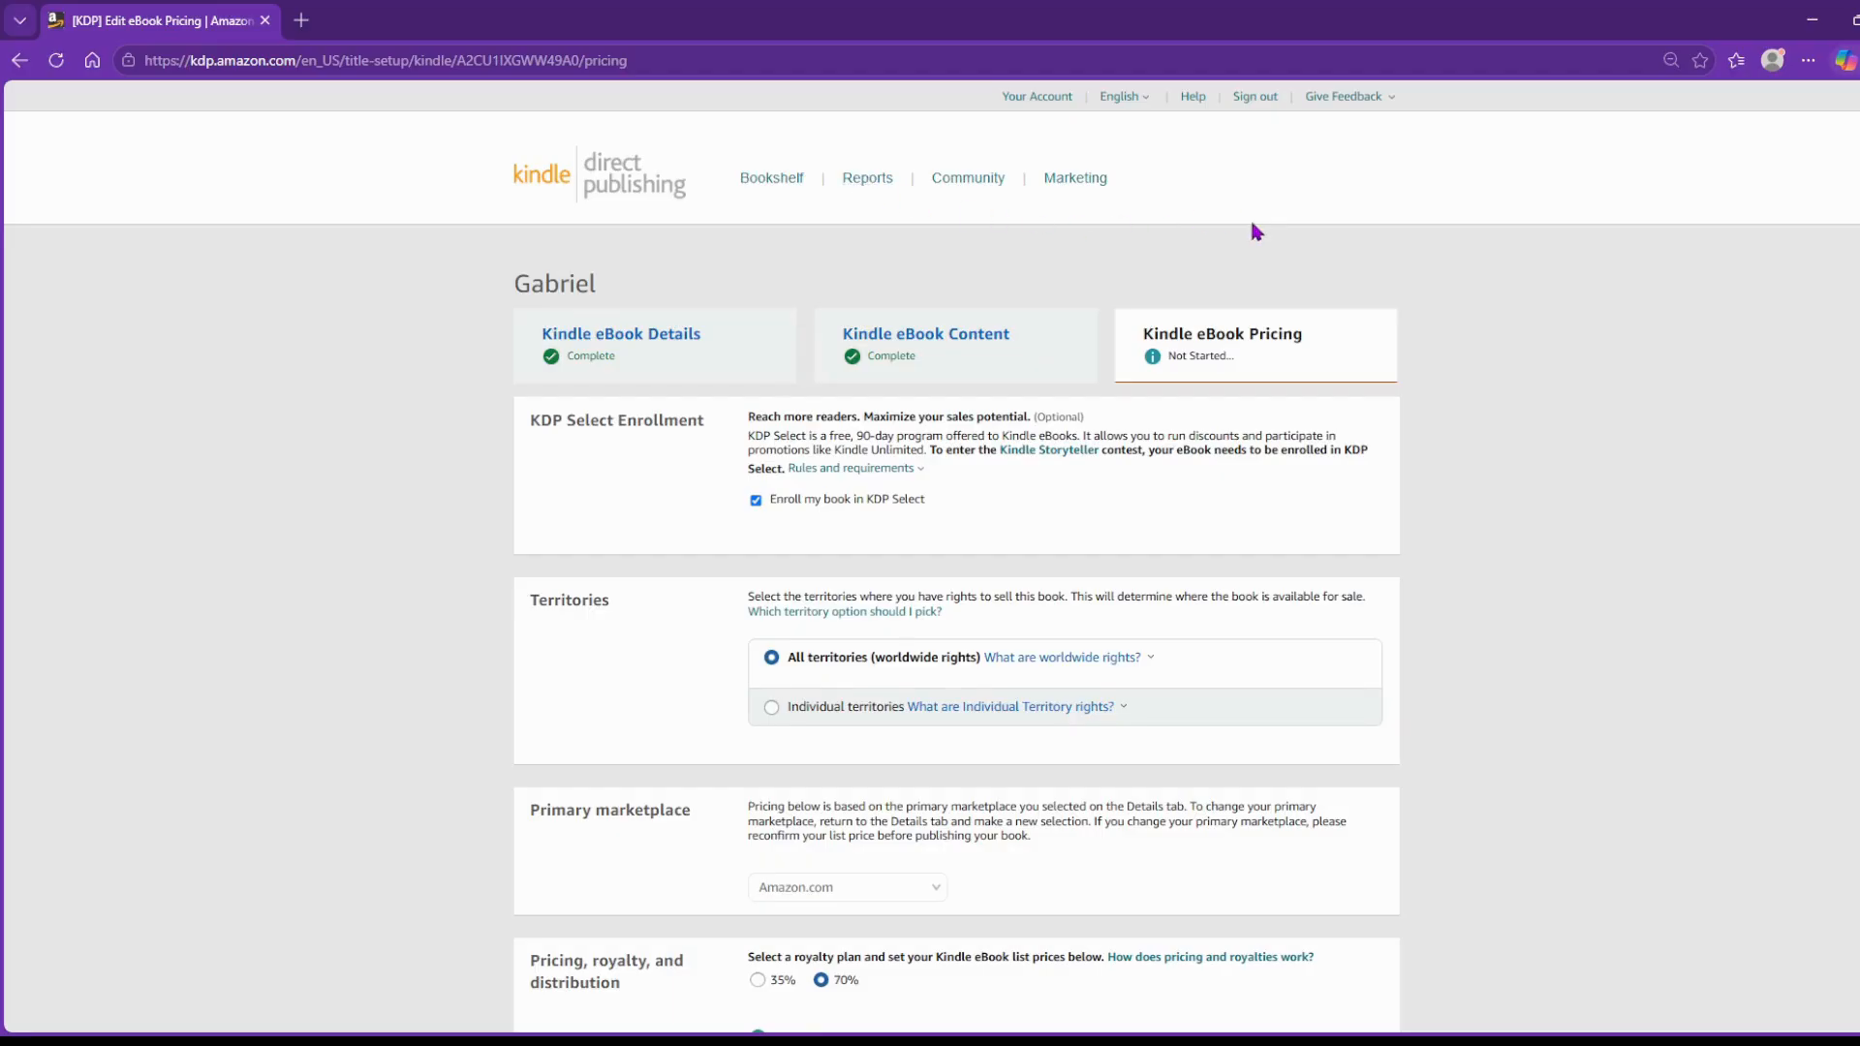
{"action": "scroll", "coordinate": [1398, 385], "scroll_direction": "down", "scroll_amount": 20}
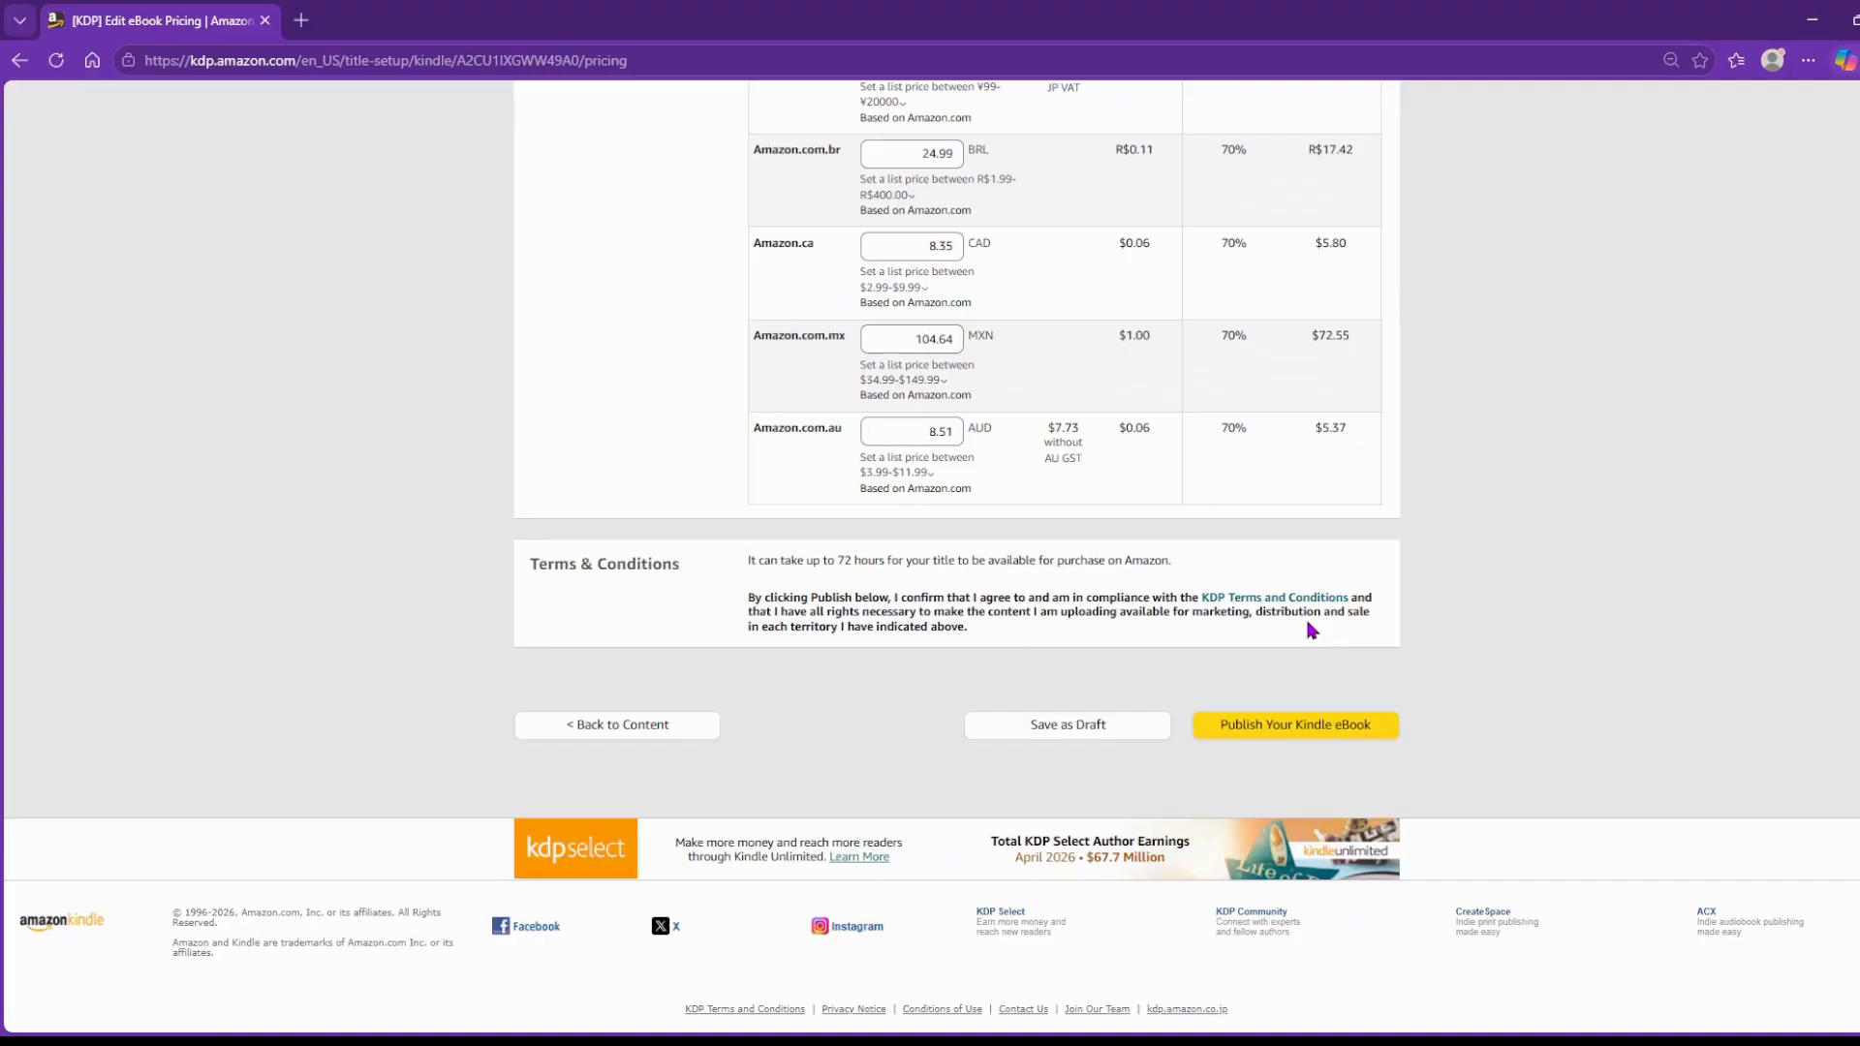
Save the eBook pricing as a draft and go to the Bookshelf to view the Gabriel entry.
{"action": "left_click", "coordinate": [1075, 732]}
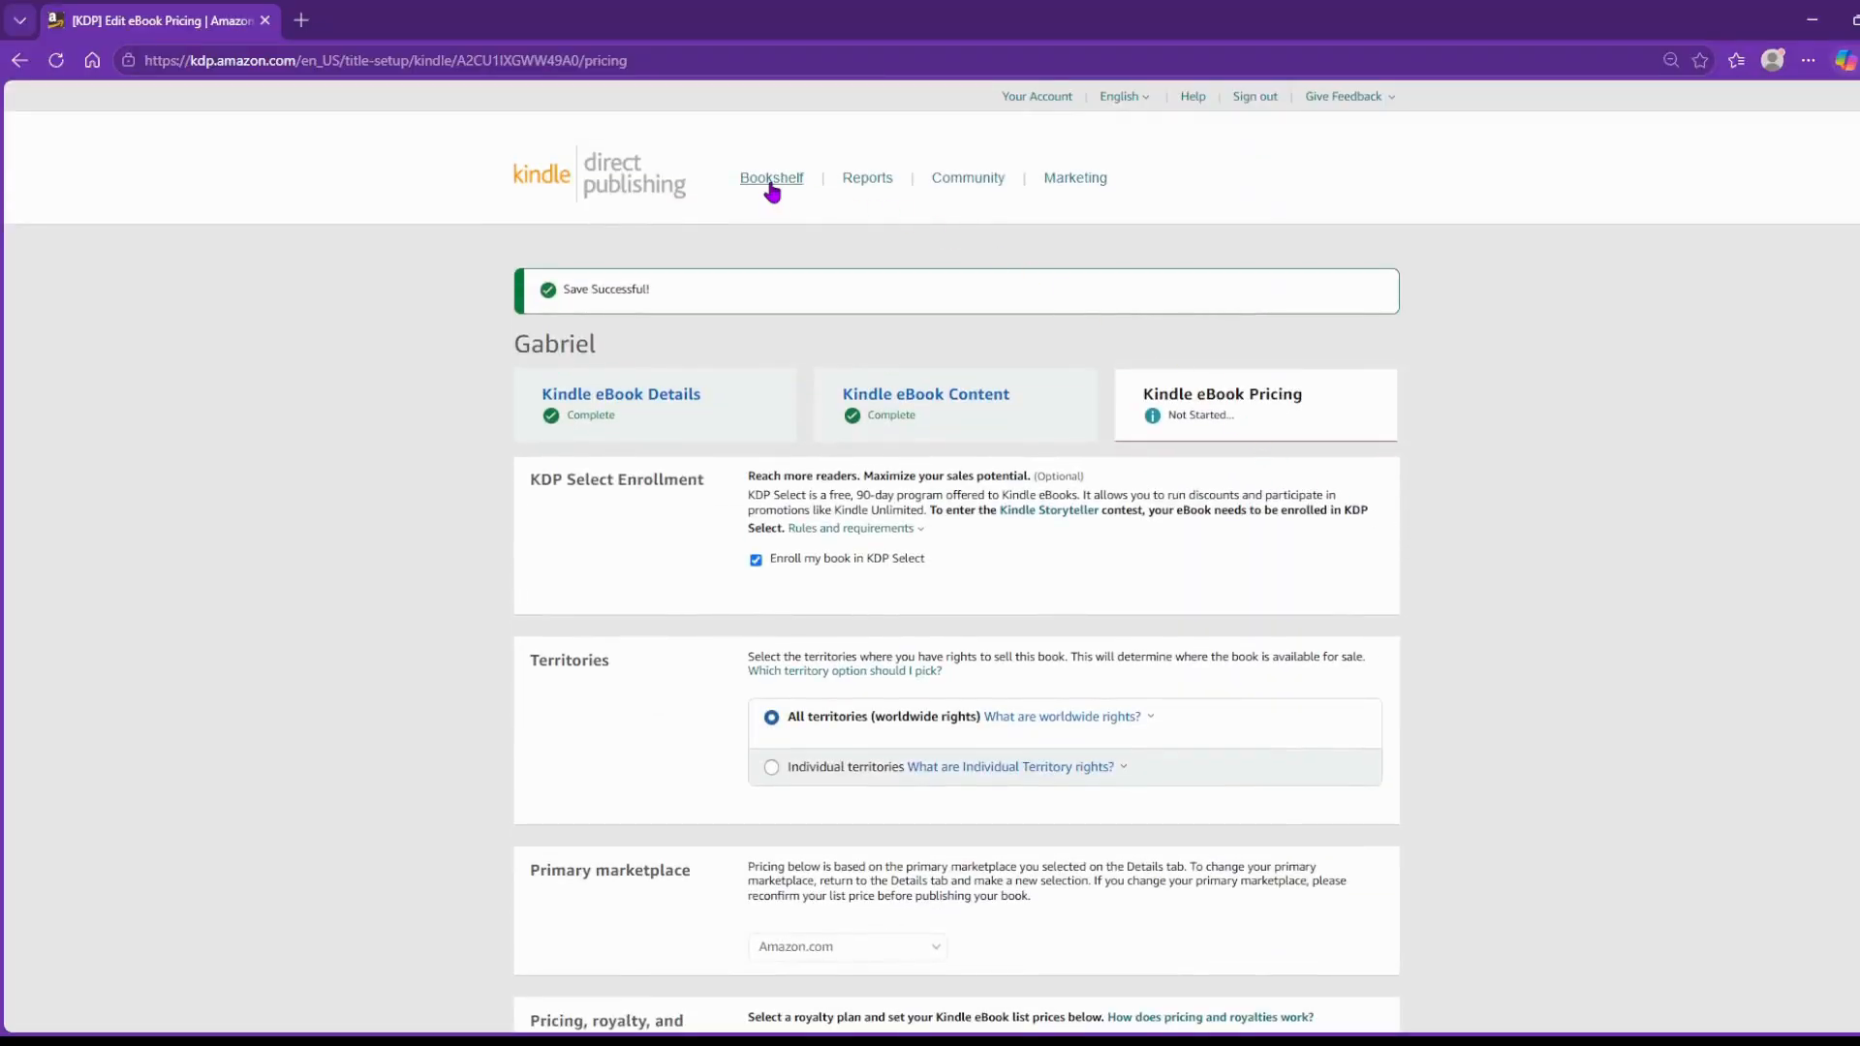
{"action": "left_click", "coordinate": [768, 180]}
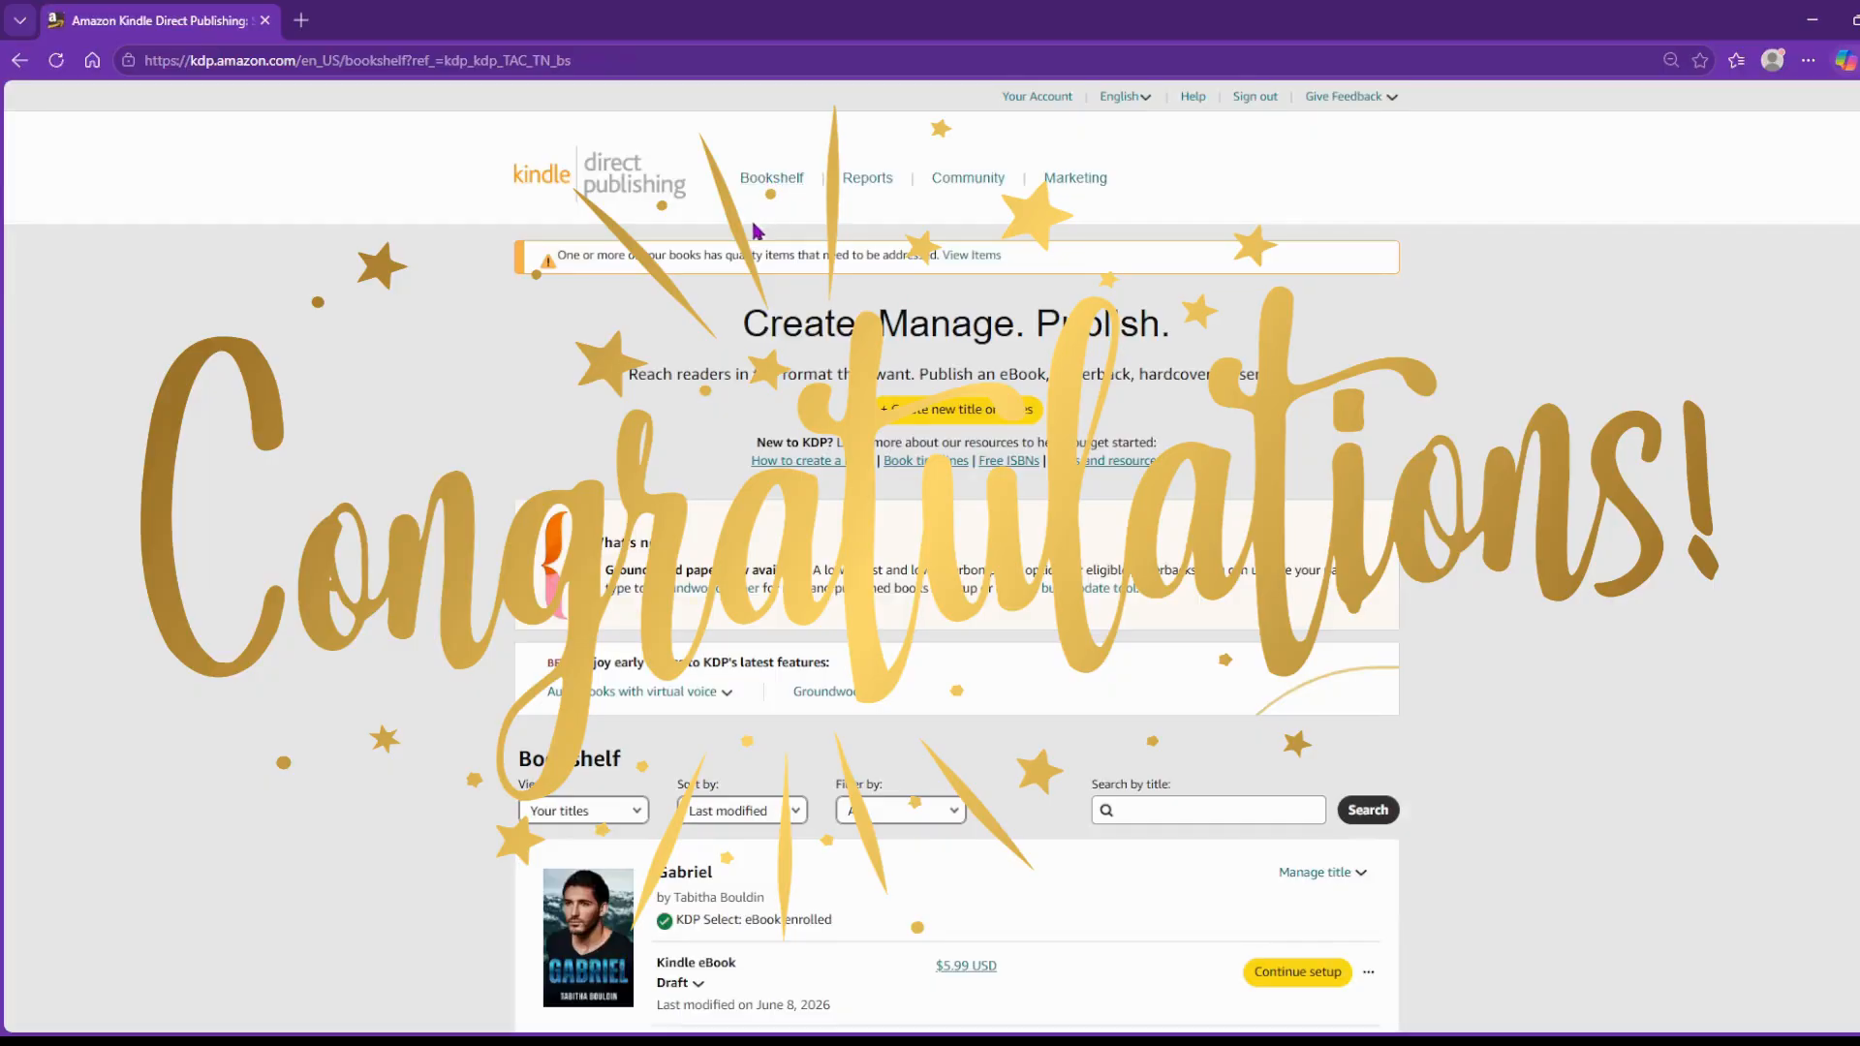
{"action": "scroll", "coordinate": [717, 310], "scroll_direction": "down", "scroll_amount": 2}
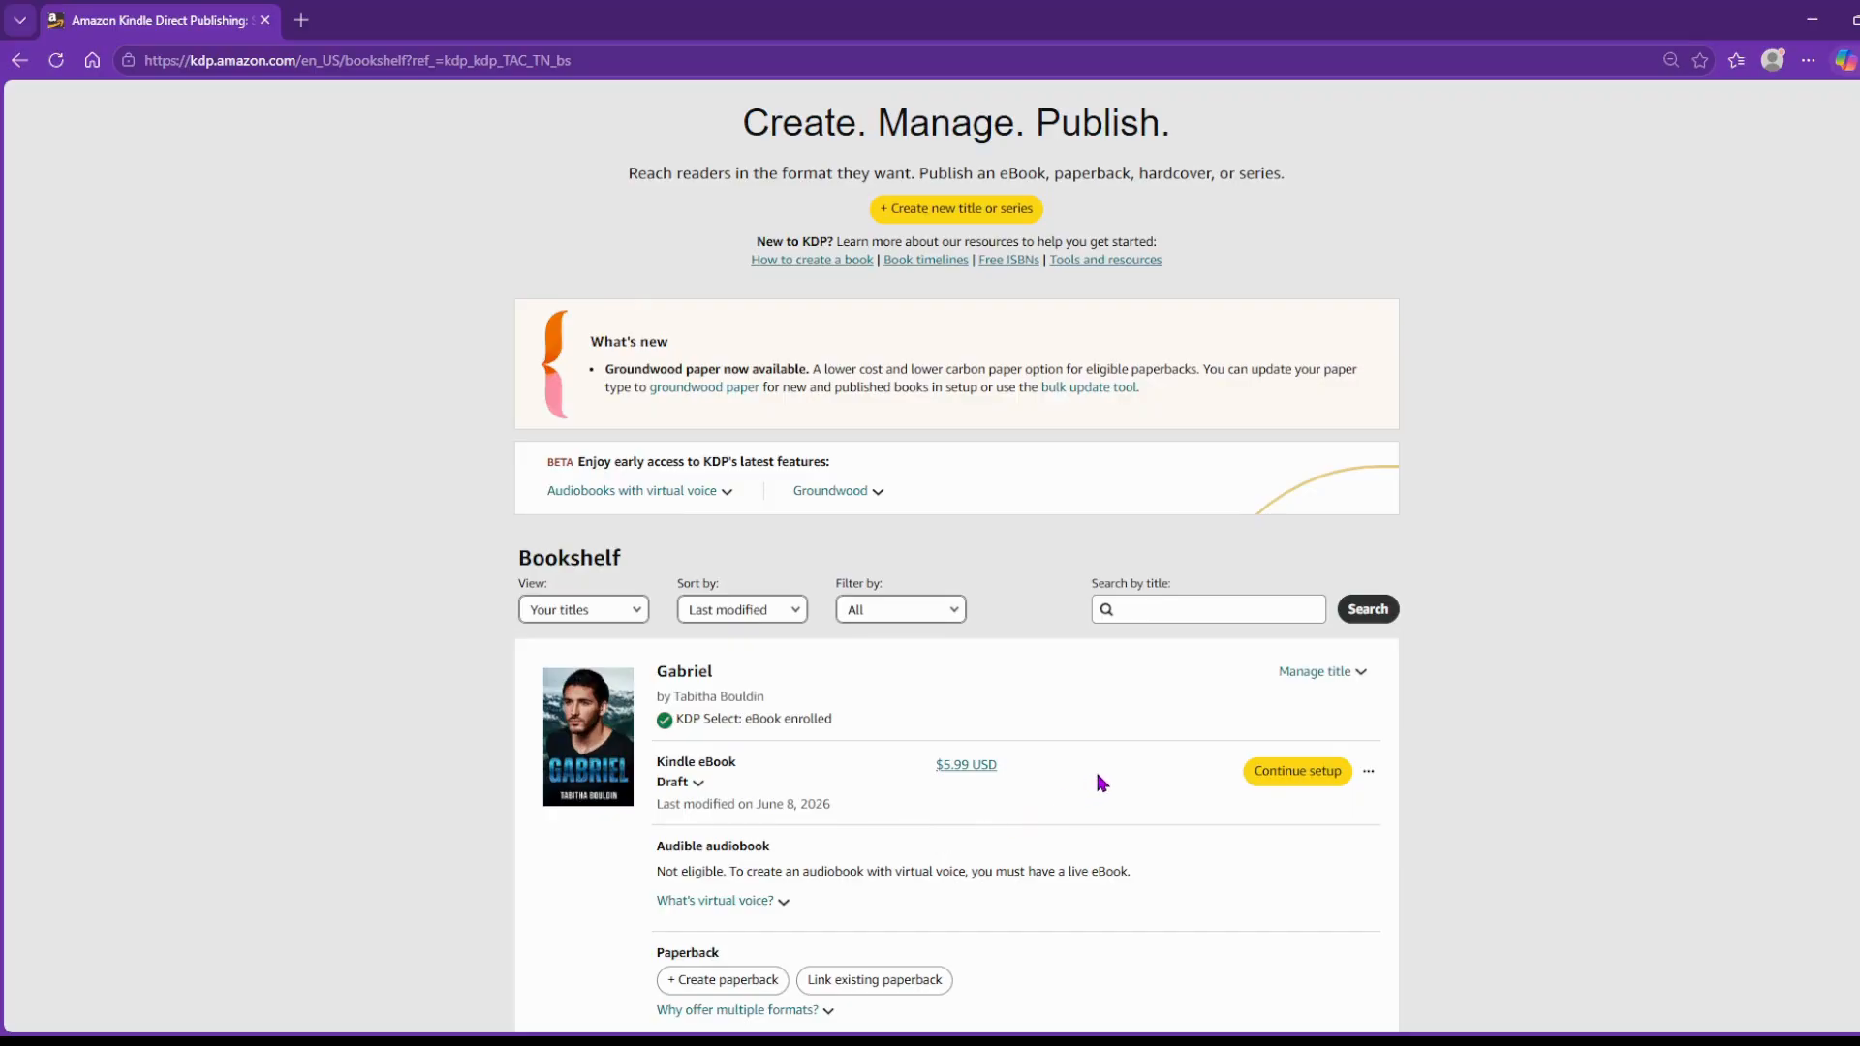
{"action": "scroll", "coordinate": [1099, 775], "scroll_direction": "down", "scroll_amount": 1}
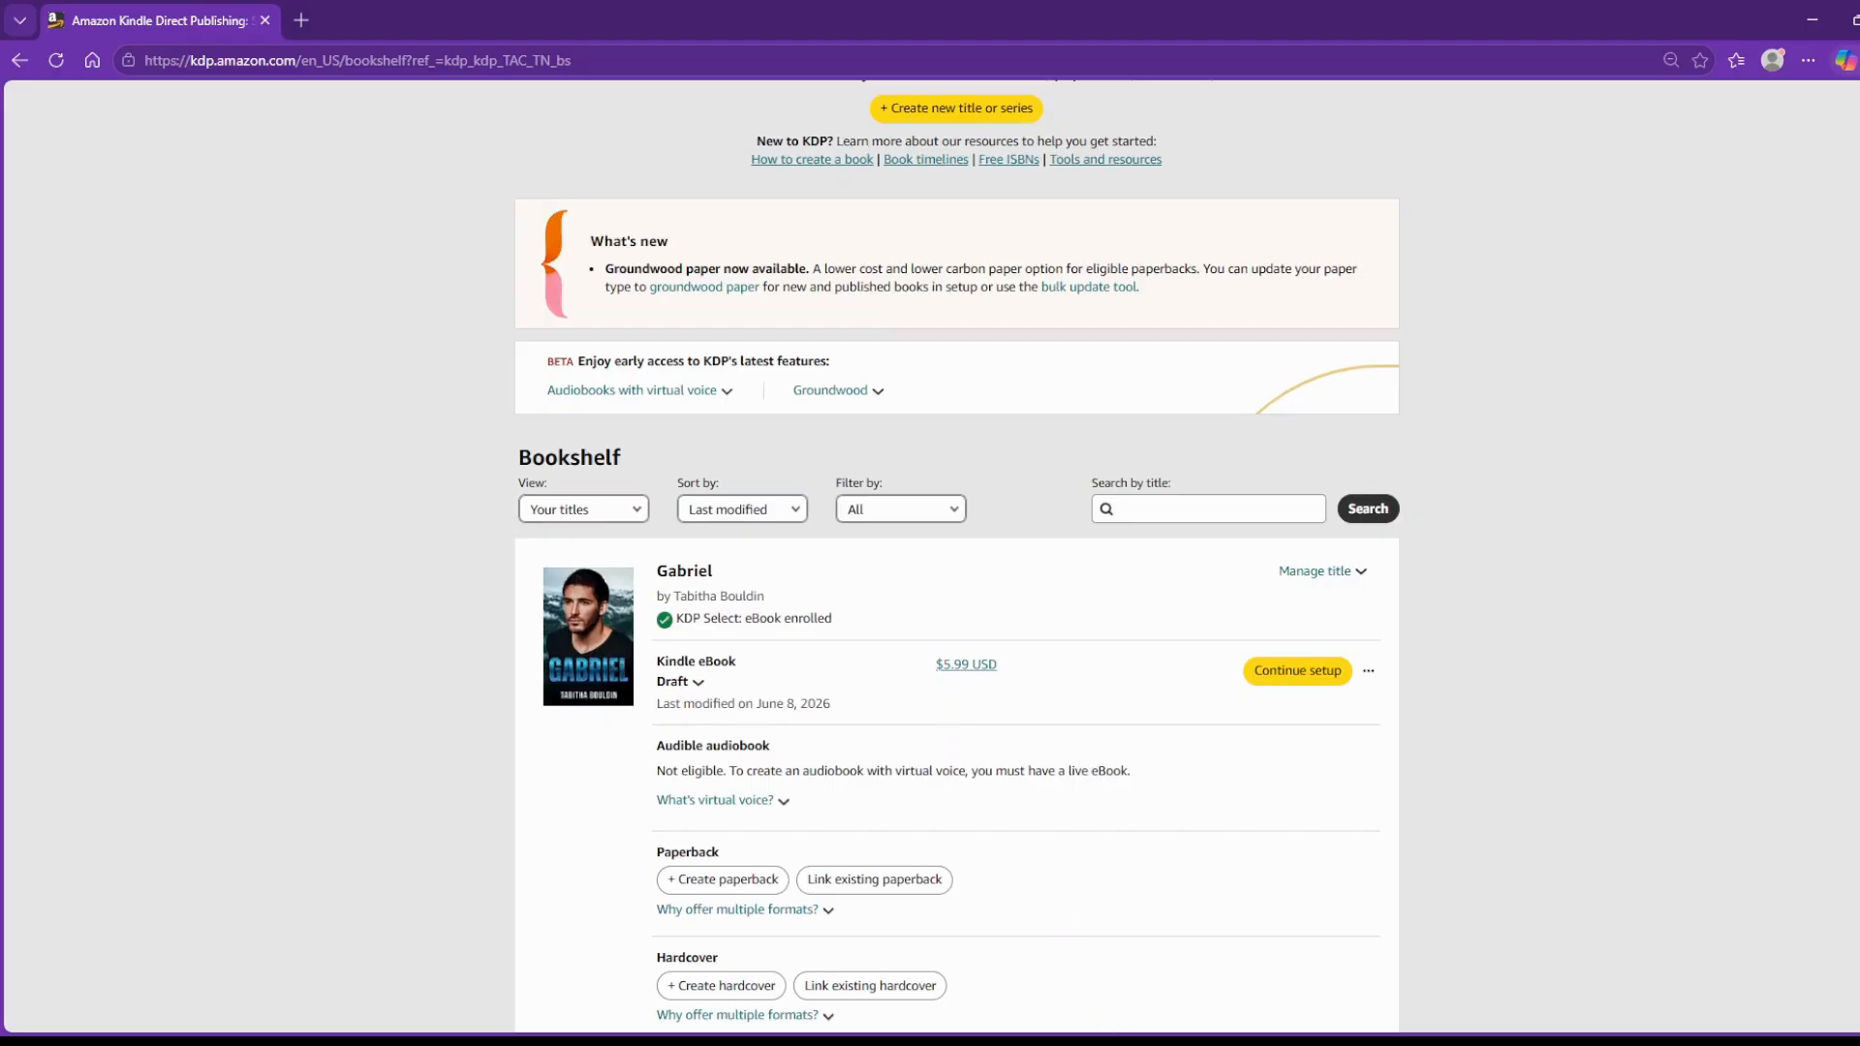